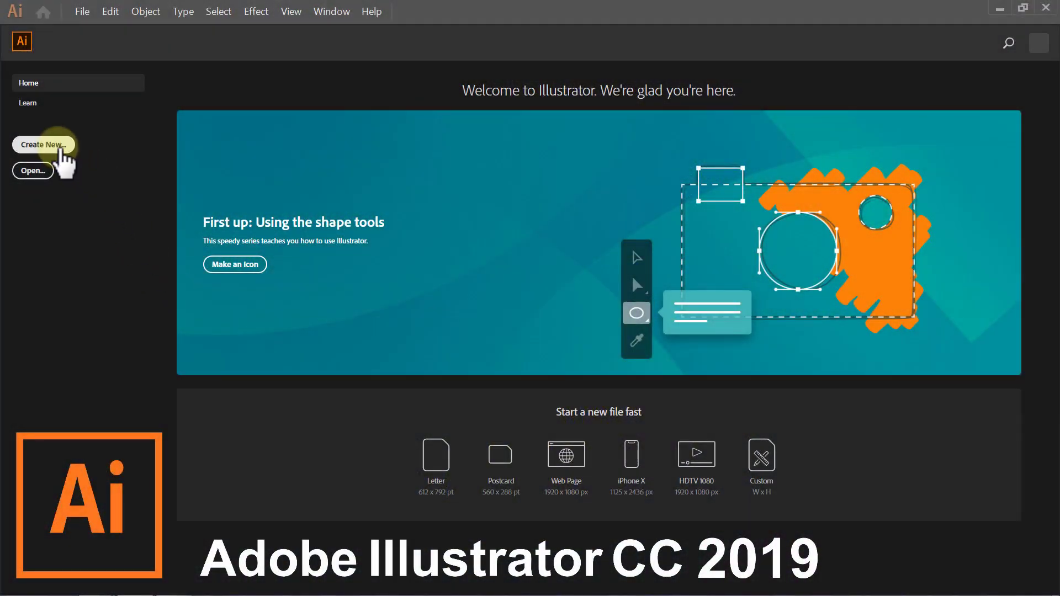
Create a new document in pixel units, 2560 wide by 1440 high, in RGB colour mode.
left_click(61, 146)
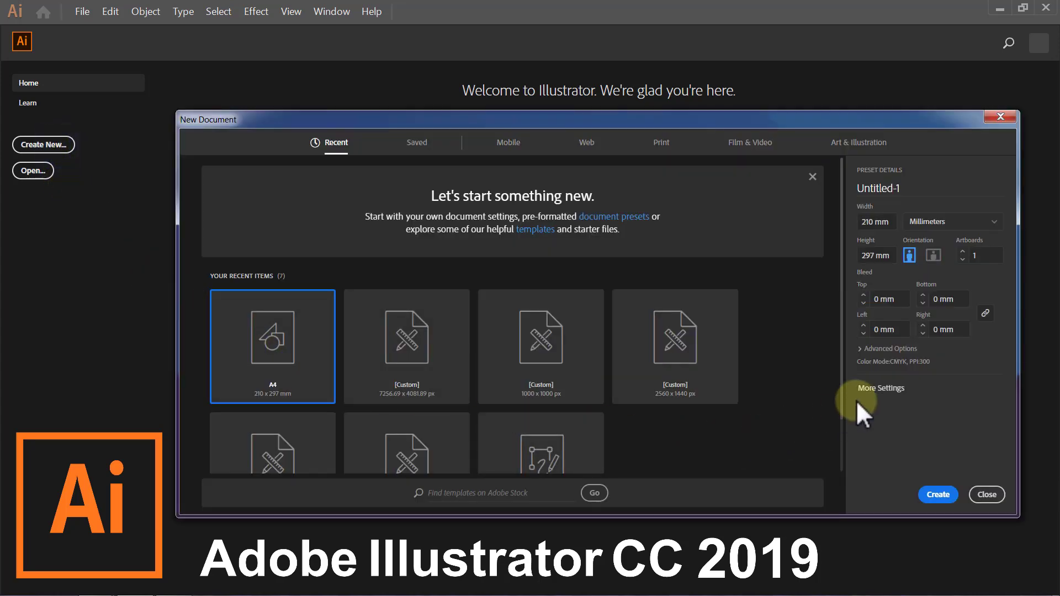
left_click(869, 389)
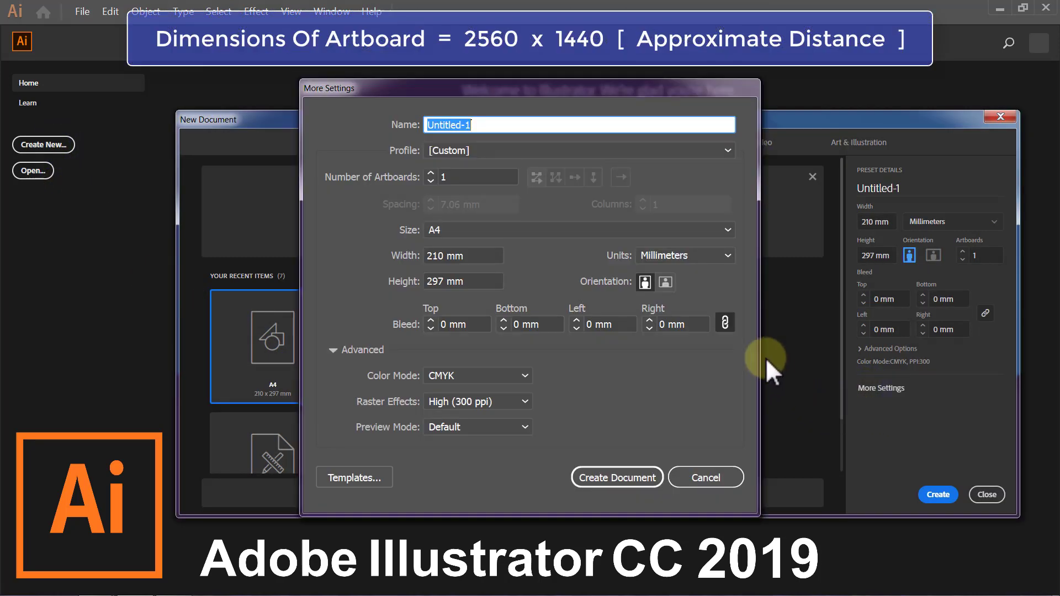
left_click(728, 254)
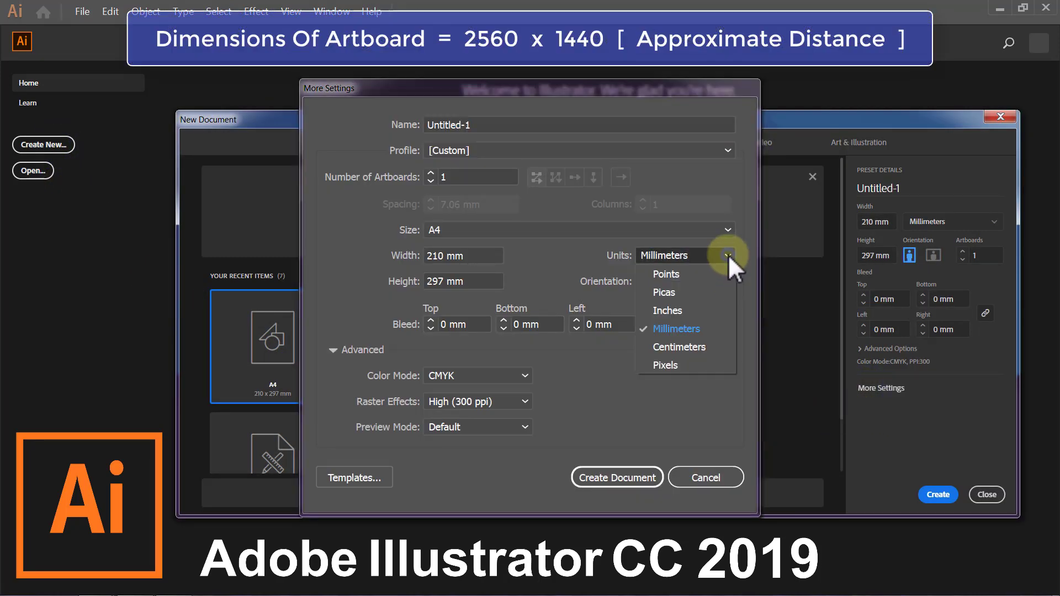
left_click(702, 365)
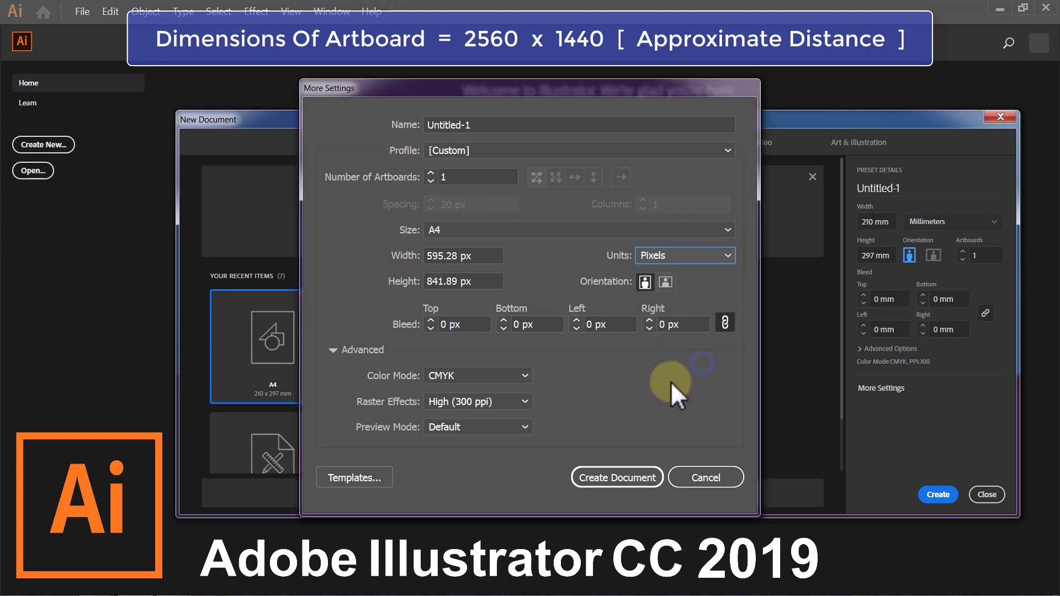
triple_click(481, 255)
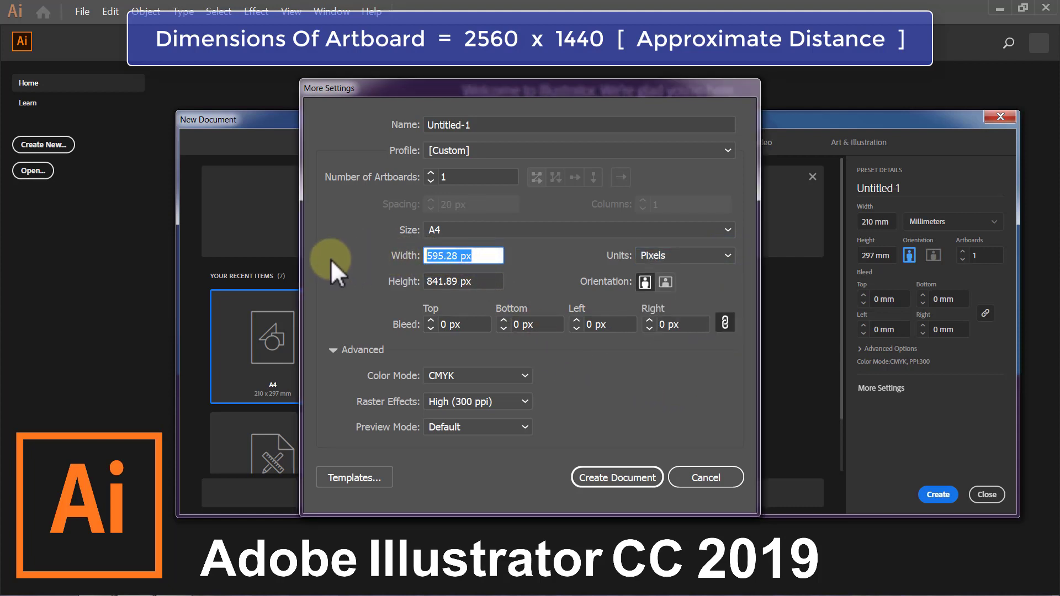
type("2560")
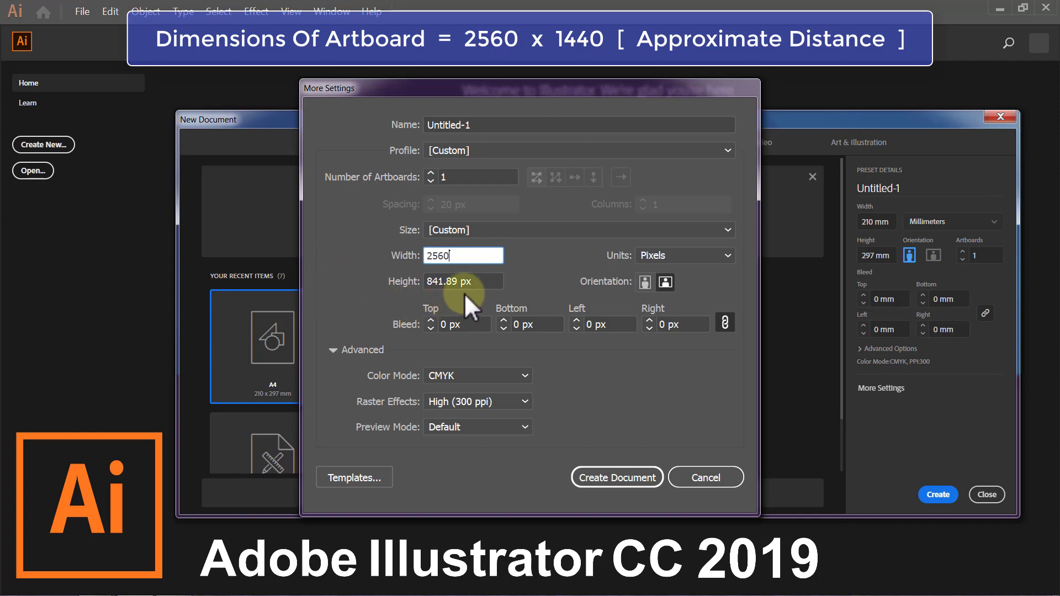
triple_click(487, 280)
type("1")
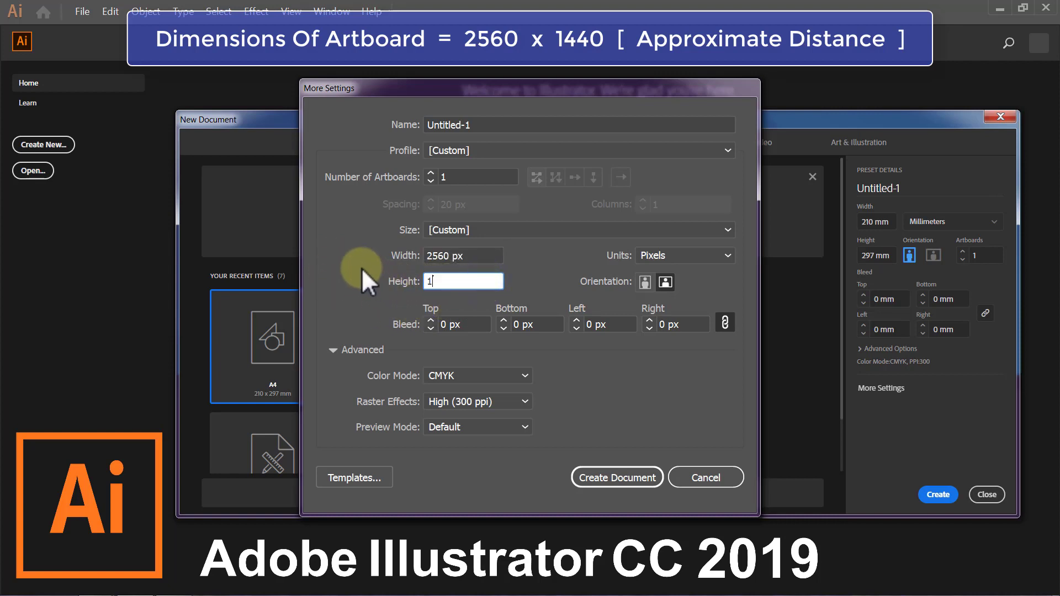
type("440")
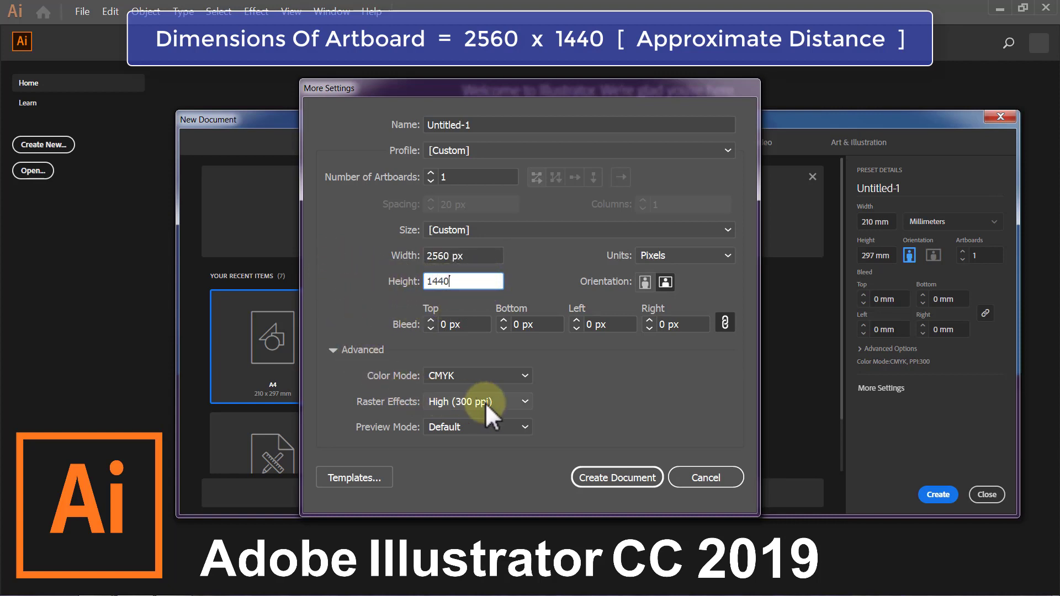
left_click(527, 376)
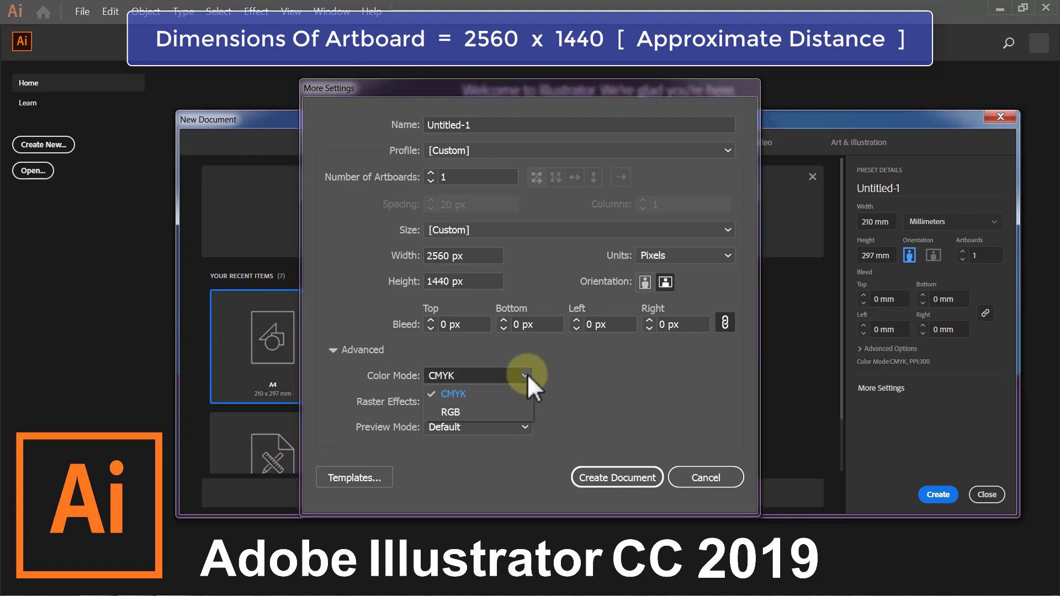
left_click(485, 409)
left_click(595, 479)
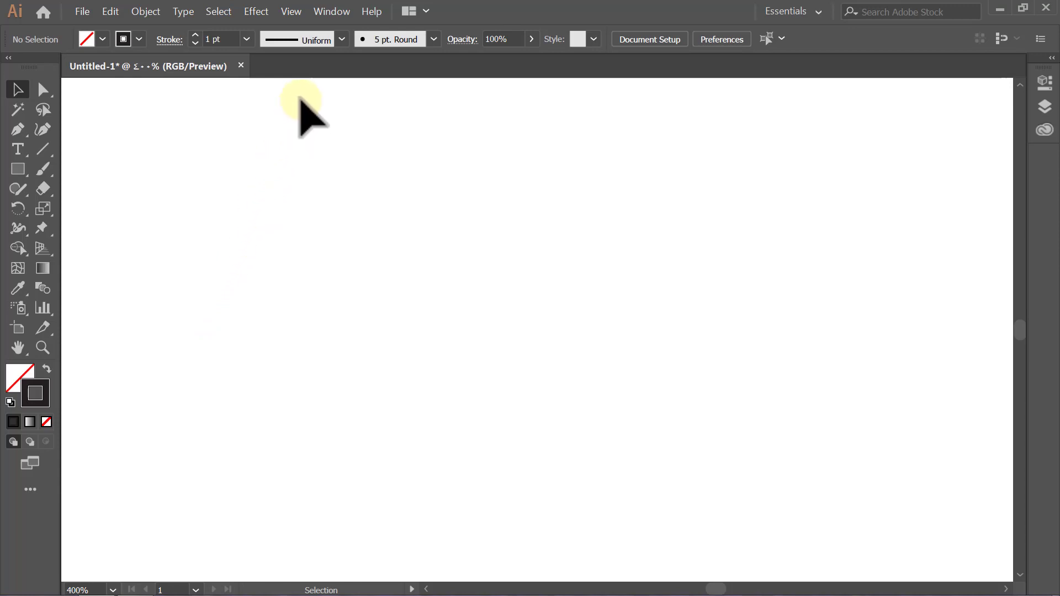
Turn on Smart Guides and fit the whole artboard in the window.
left_click(294, 15)
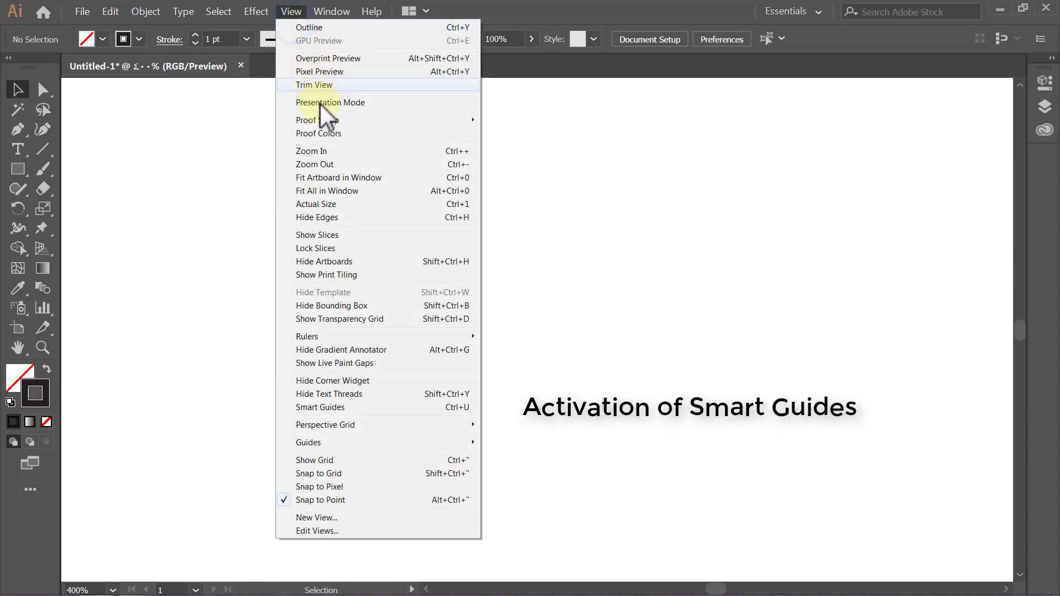
left_click(365, 405)
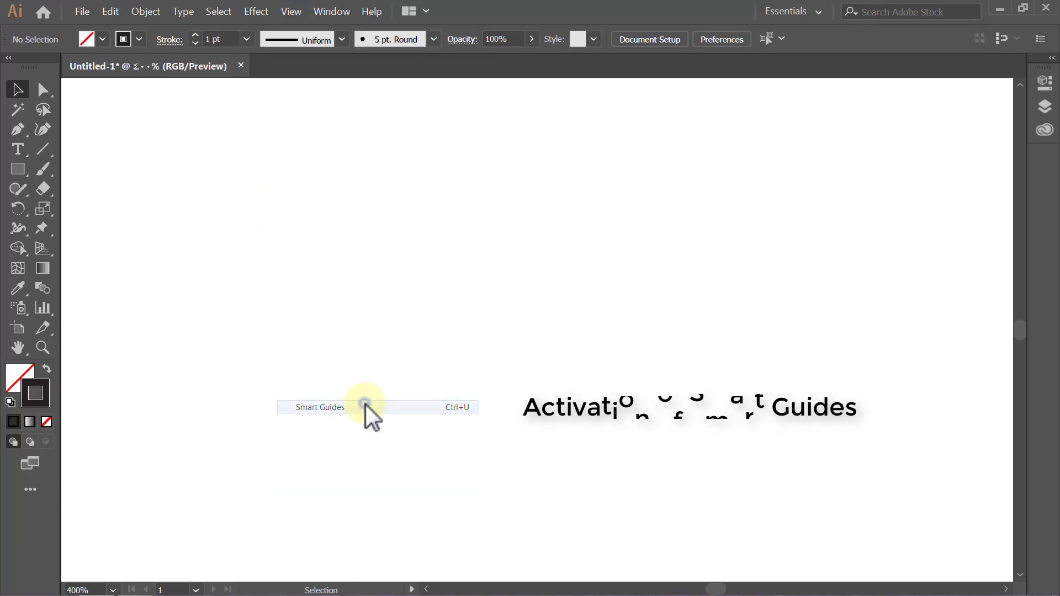
key("ctrl+0")
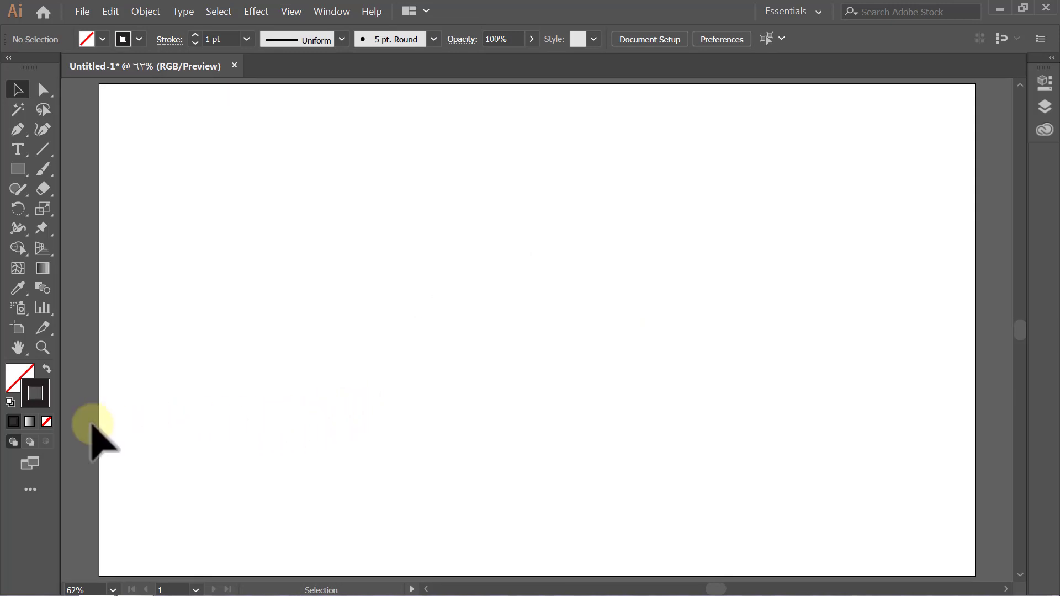
Set shapes to a black fill with no stroke.
left_click(46, 422)
left_click(18, 388)
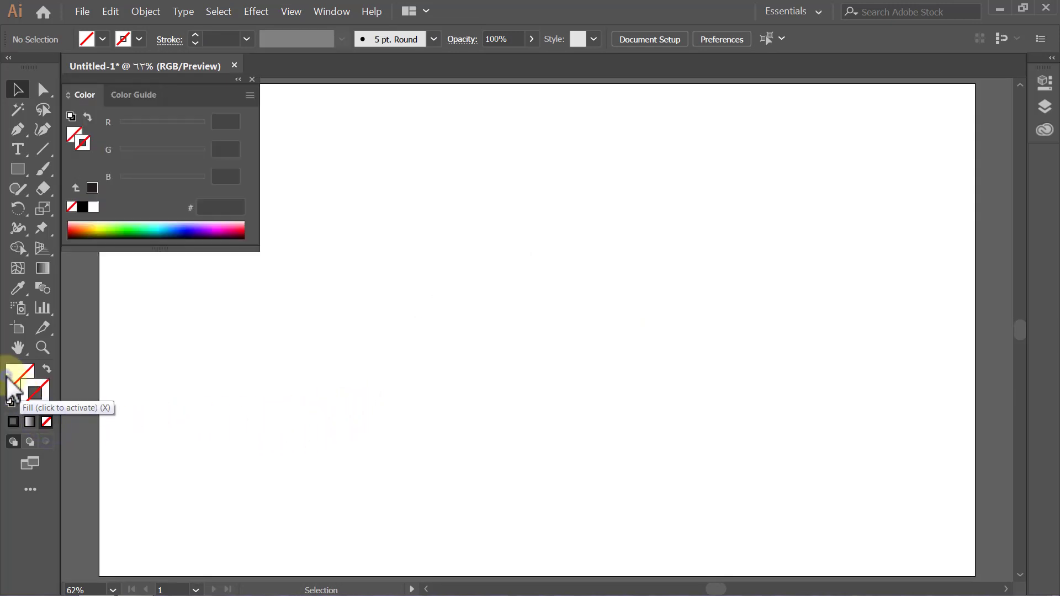
left_click(82, 207)
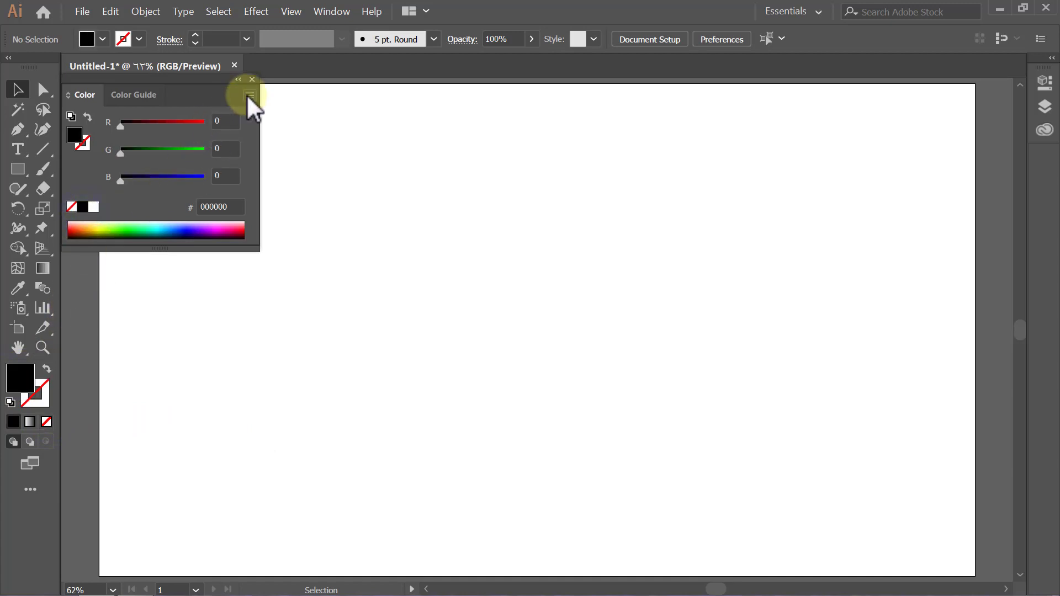
left_click(239, 80)
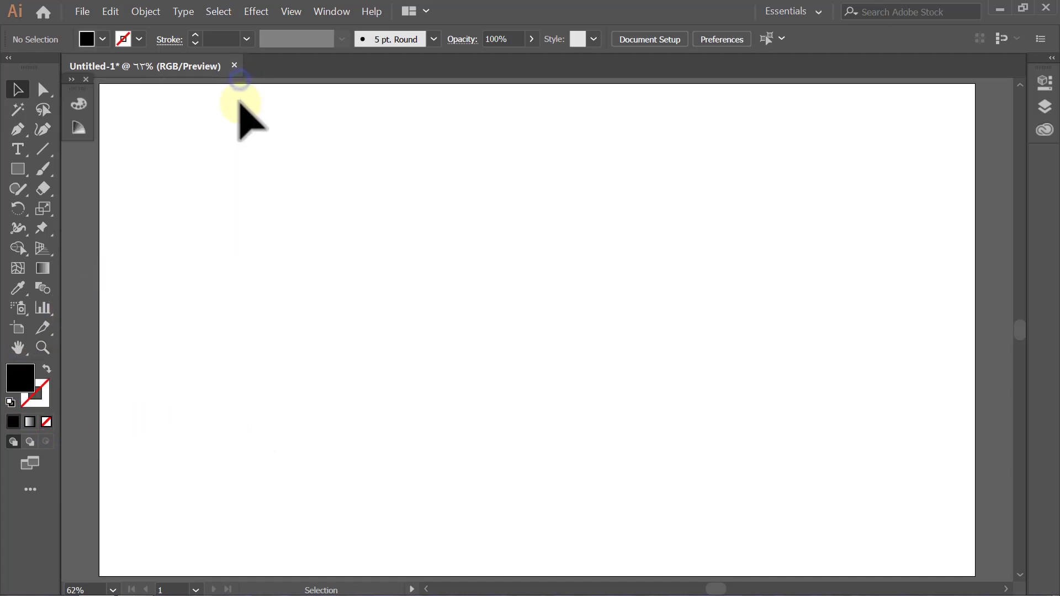
left_click(22, 170)
Draw a bar across the top, centre it on the artboard, and trim it to a thin 2120 px line.
mouse_move(132, 116)
left_mouse_down()
mouse_move(323, 147)
mouse_move(920, 134)
left_mouse_up()
key("v")
left_click(652, 39)
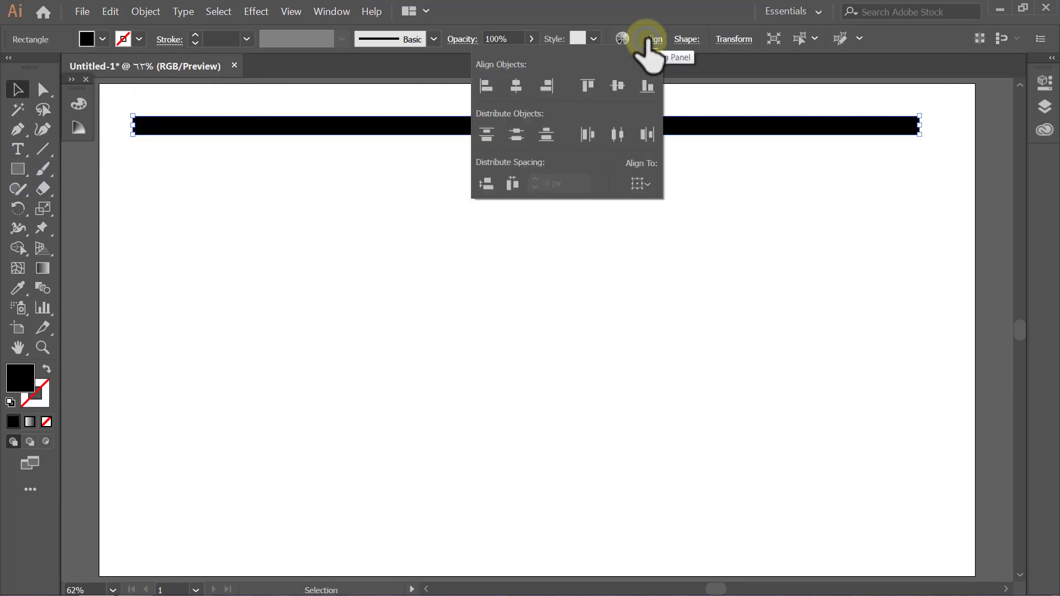
left_click(651, 182)
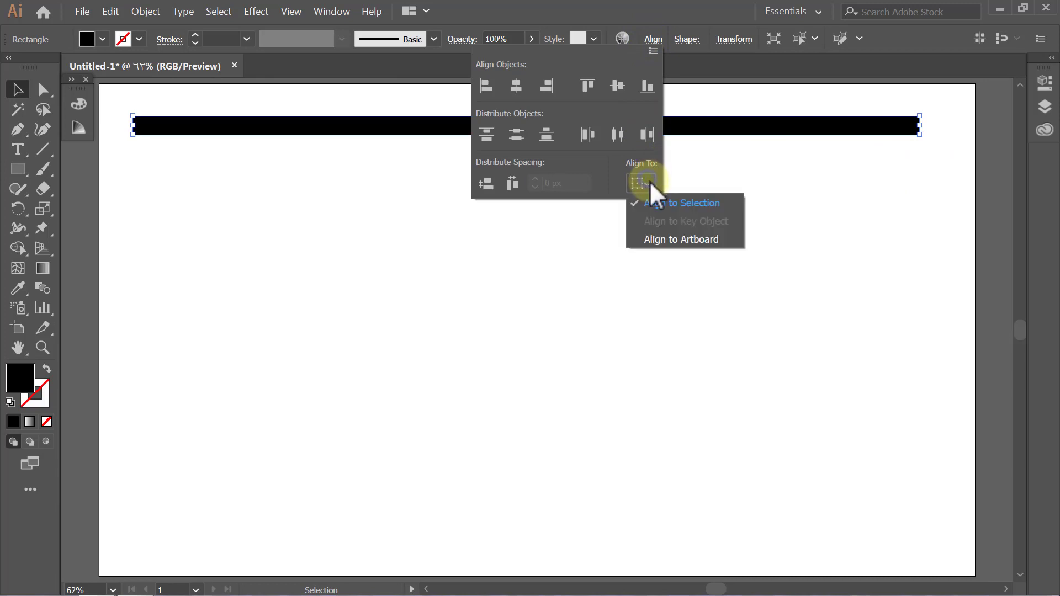
left_click(674, 234)
left_click(516, 83)
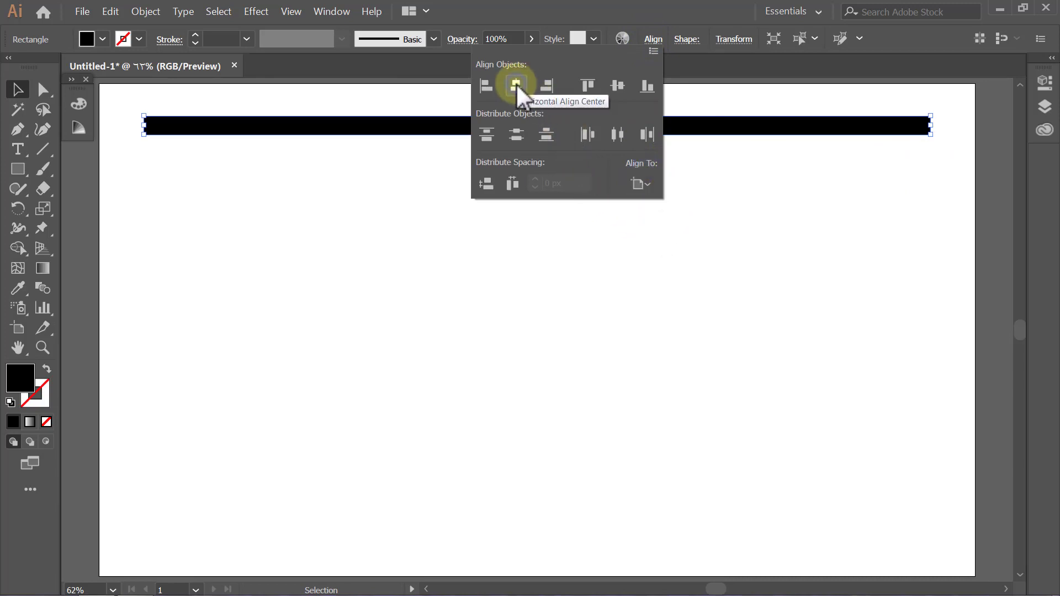
left_click(653, 40)
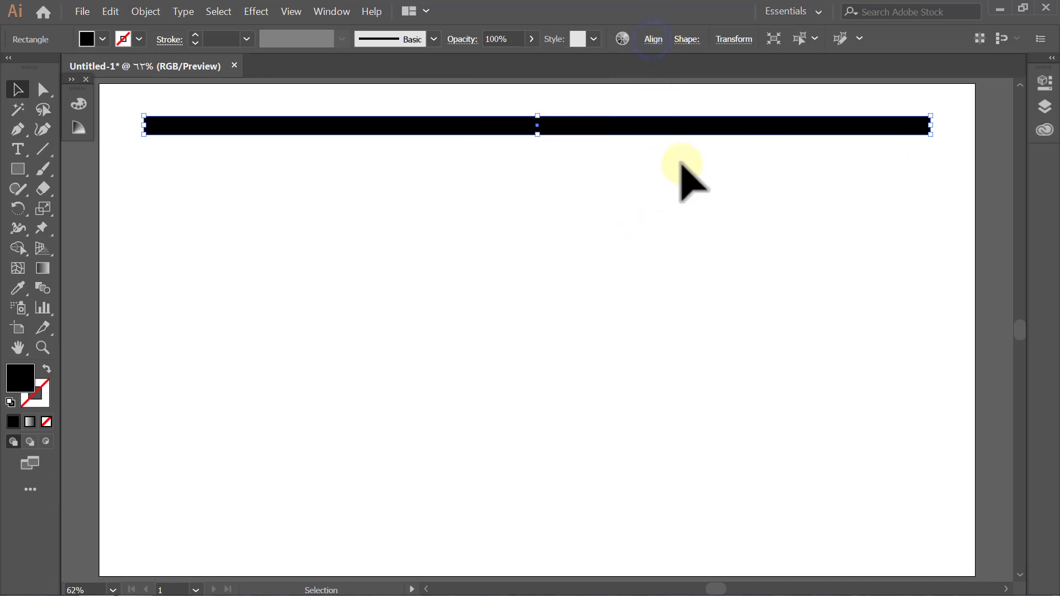
left_click_drag(931, 125, 901, 129)
left_click_drag(538, 139, 544, 124)
Show rulers and lock a vertical guide centred horizontally on the artboard.
left_click(541, 147)
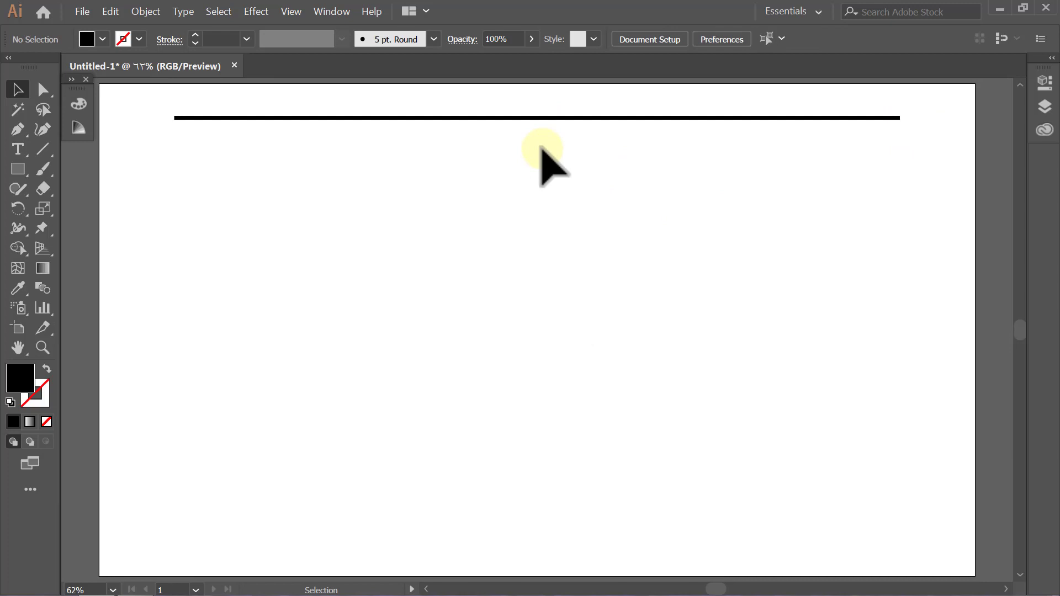
key("ctrl+r")
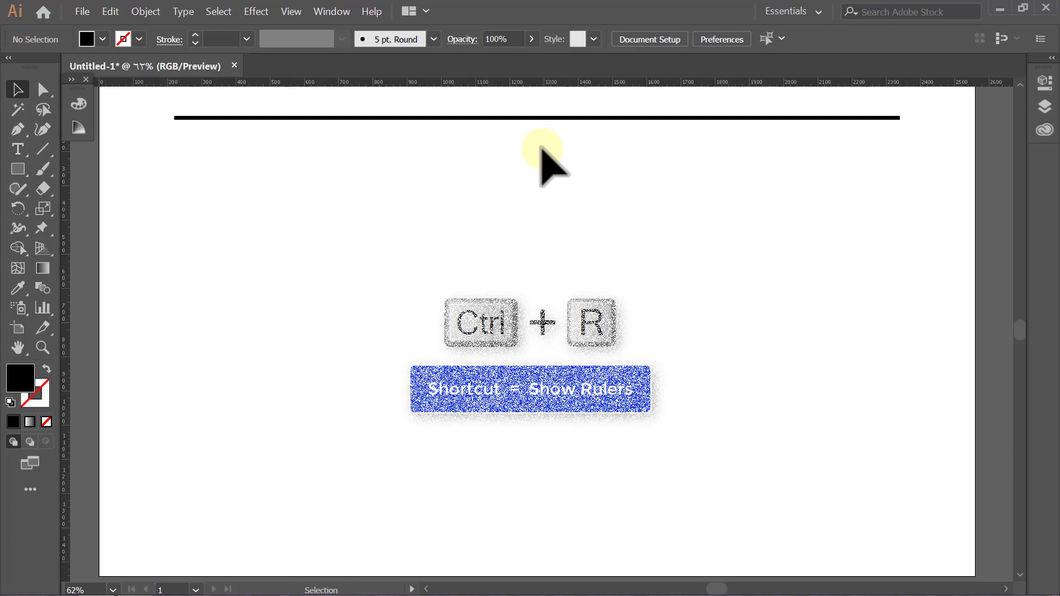
left_click_drag(67, 259, 518, 268)
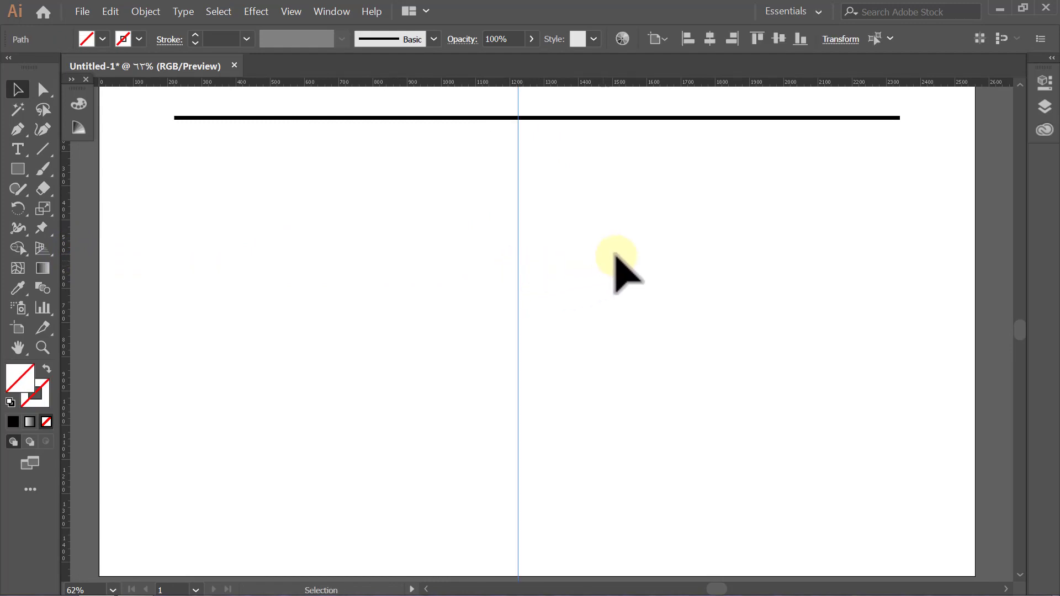
left_click(710, 41)
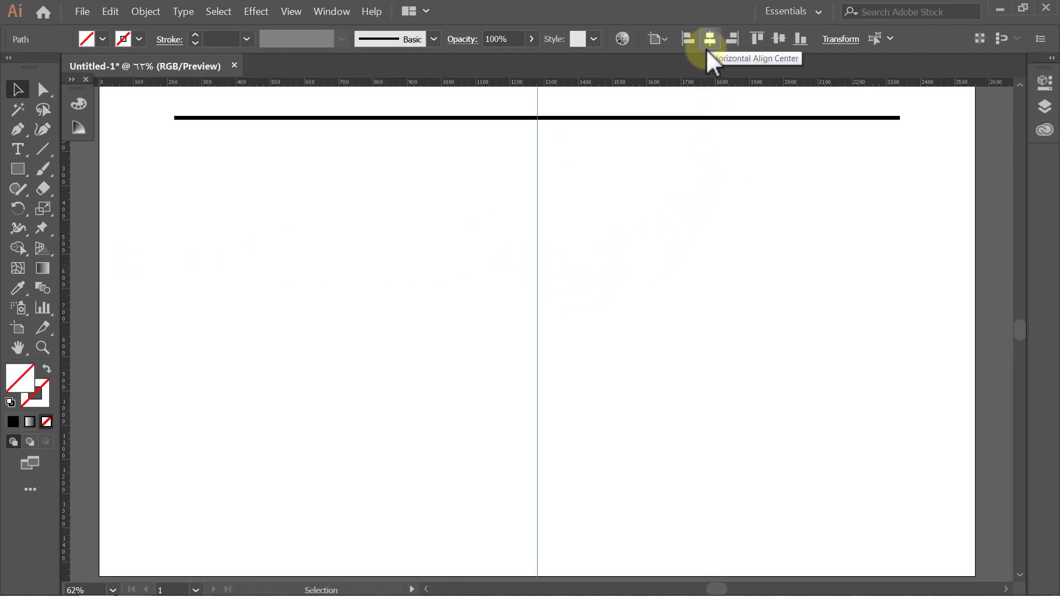
left_click(143, 13)
mouse_move(154, 85)
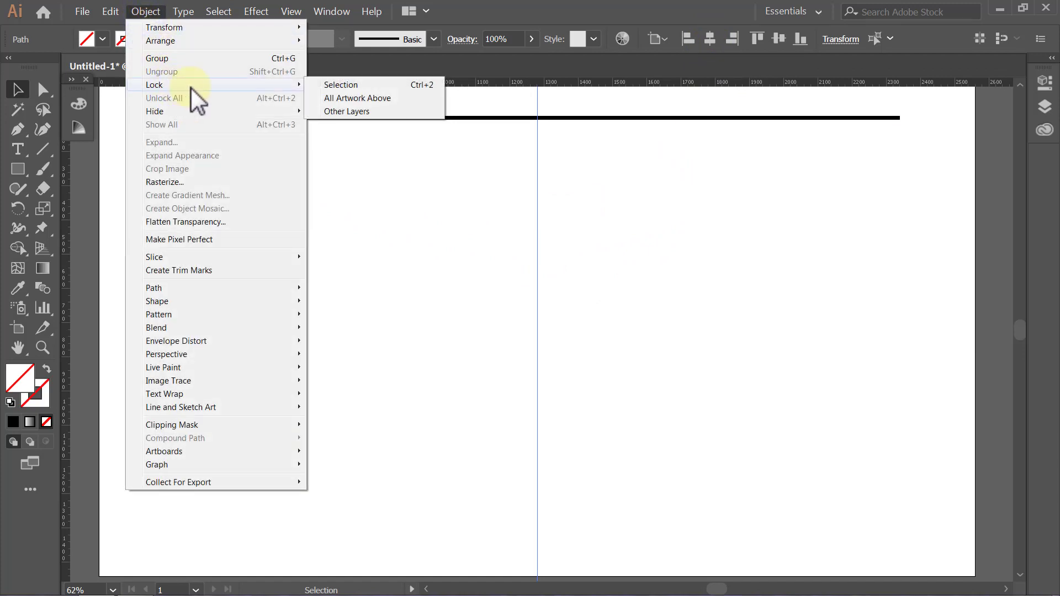
left_click(317, 84)
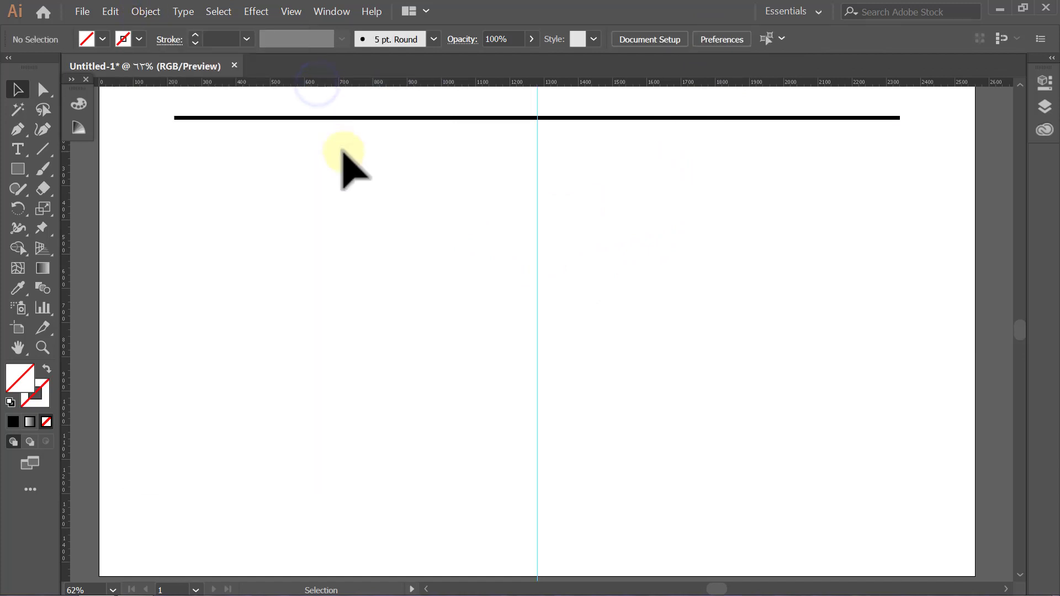
Create a black eight-point star at the left of the artboard.
left_click(19, 169)
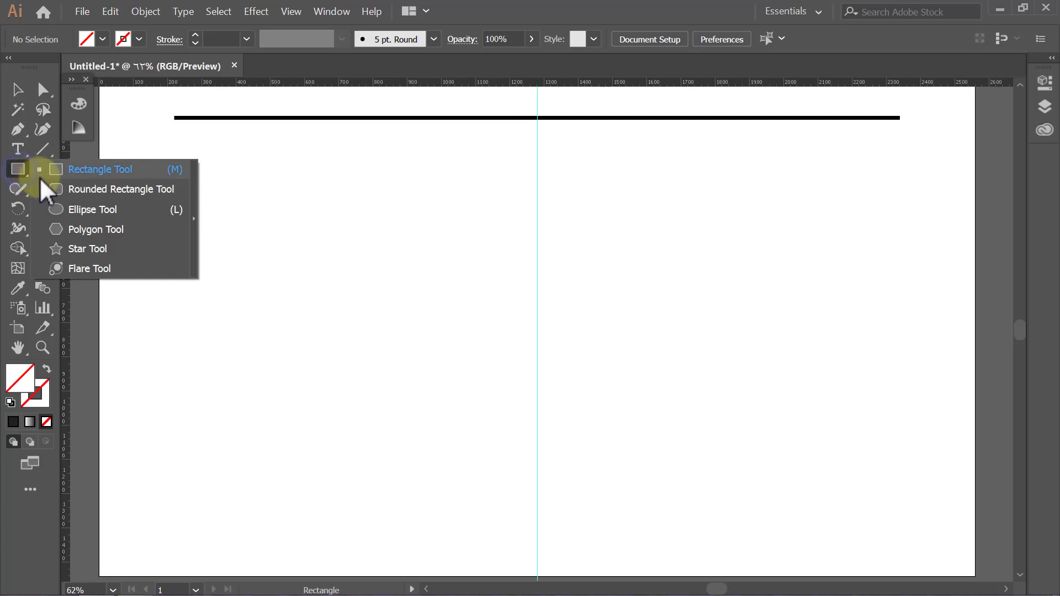
left_click(86, 248)
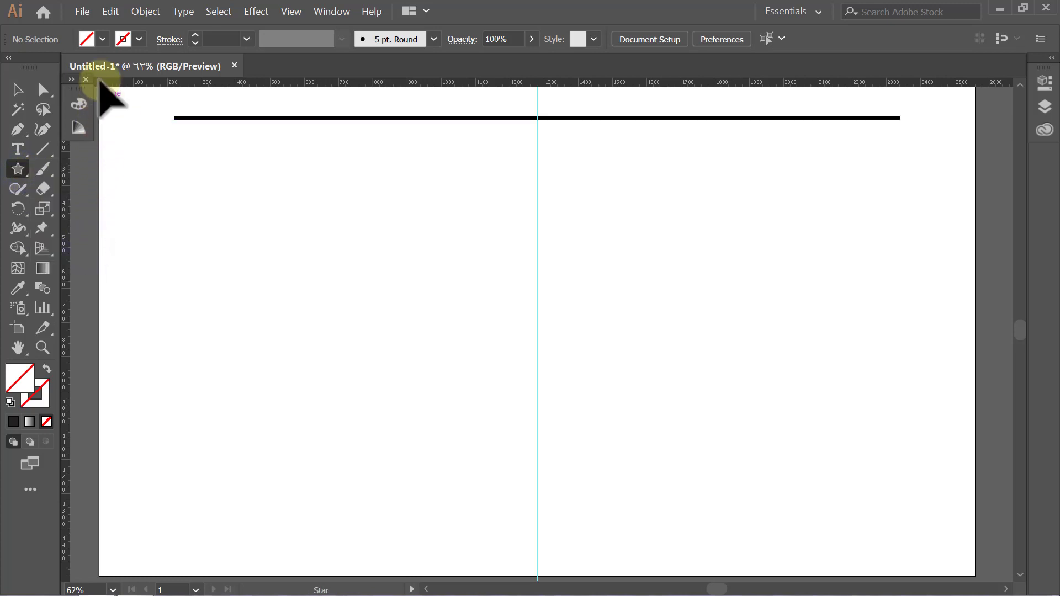
left_click(102, 39)
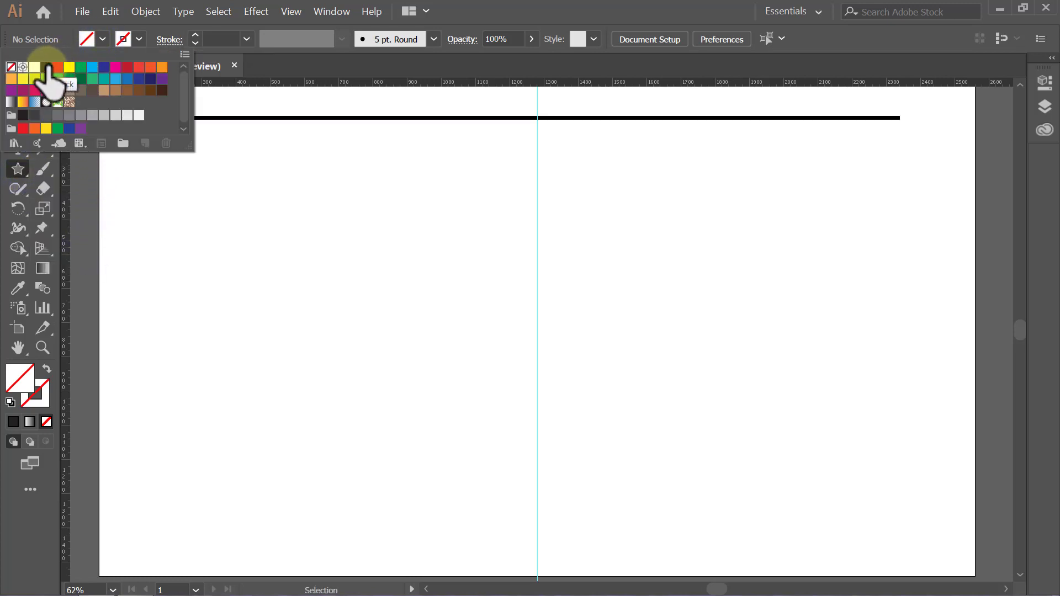
left_click(46, 67)
left_click(101, 42)
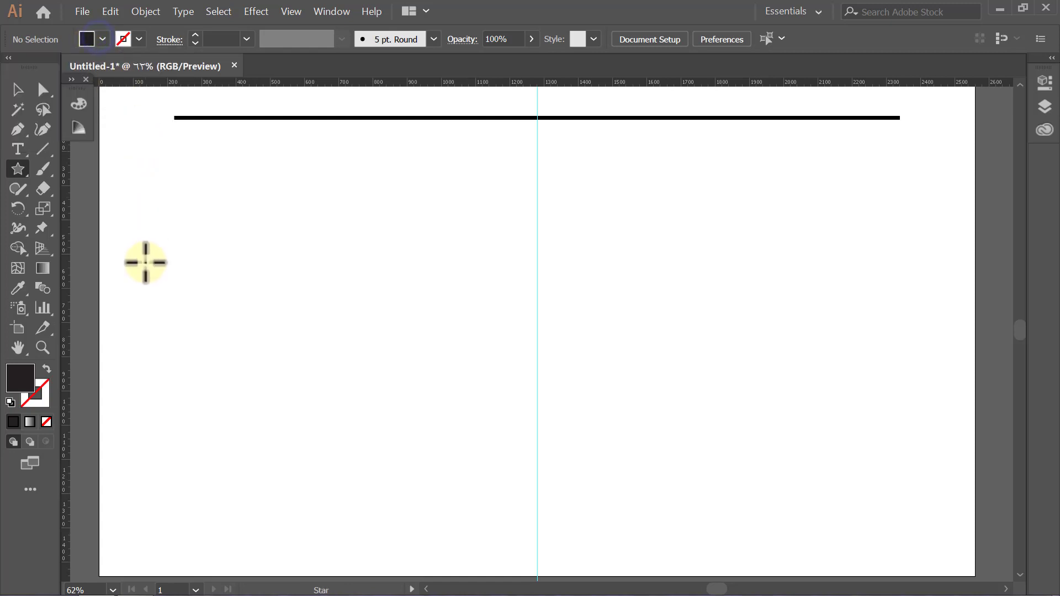
left_click(129, 306)
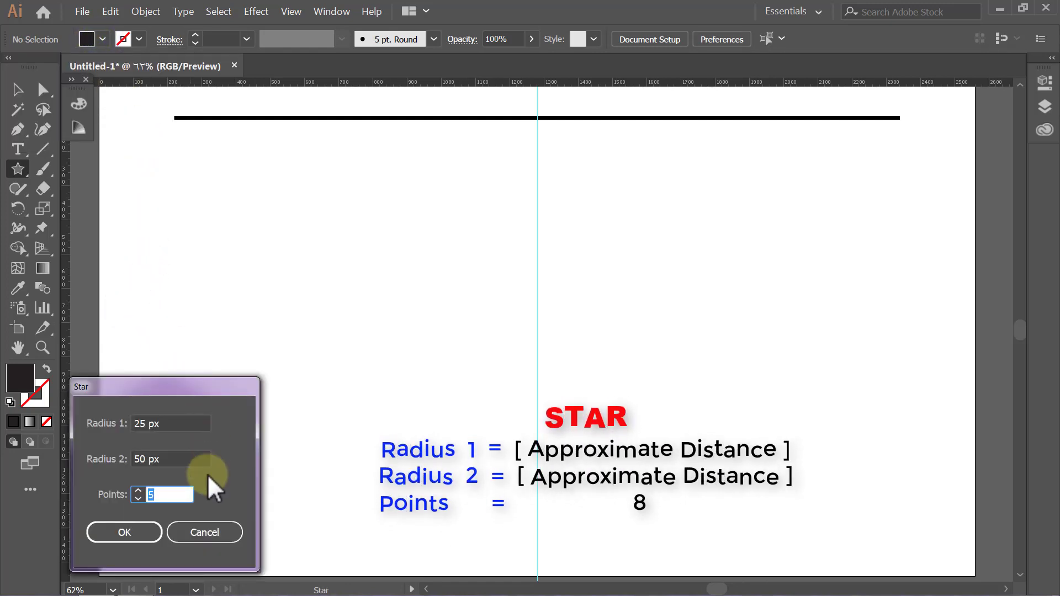
type("8")
left_click(135, 530)
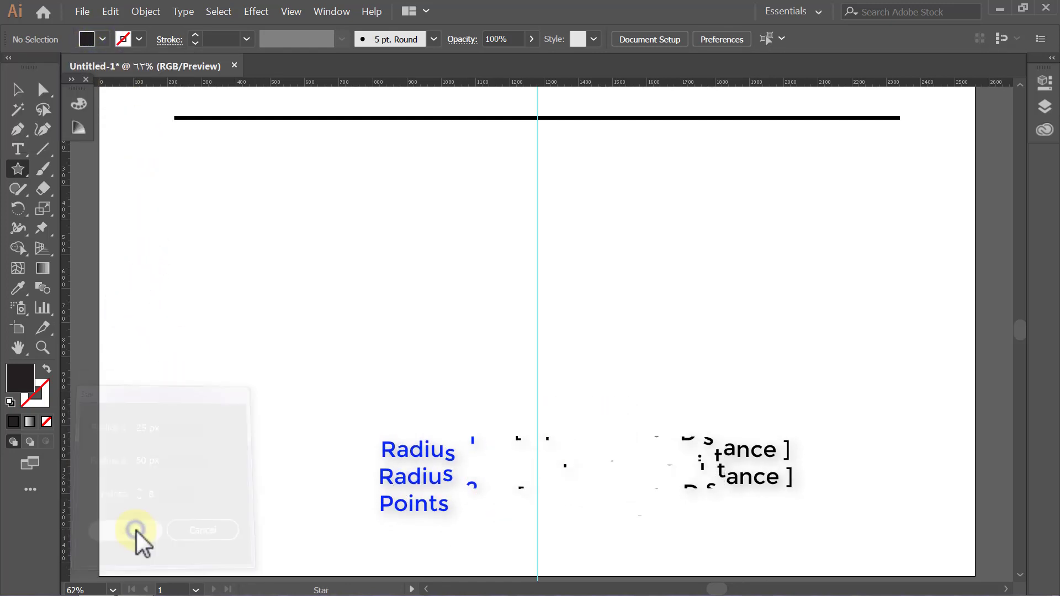
Duplicate the star rightward repeatedly into a row of 22 stars.
key("v")
left_click(137, 532)
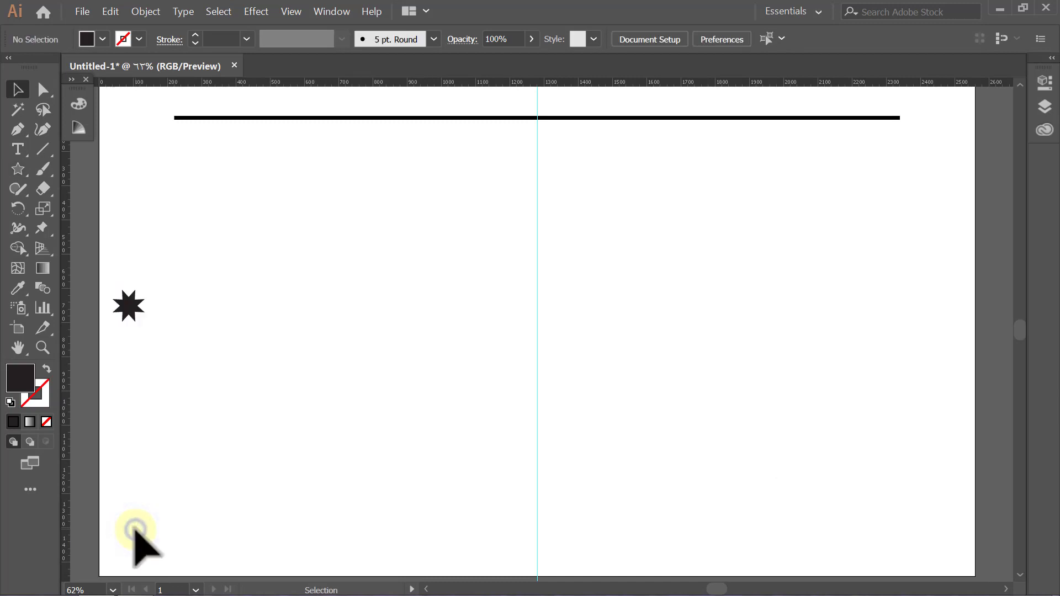
left_click(128, 307)
left_click_drag(131, 308, 168, 312)
key("ctrl+d")
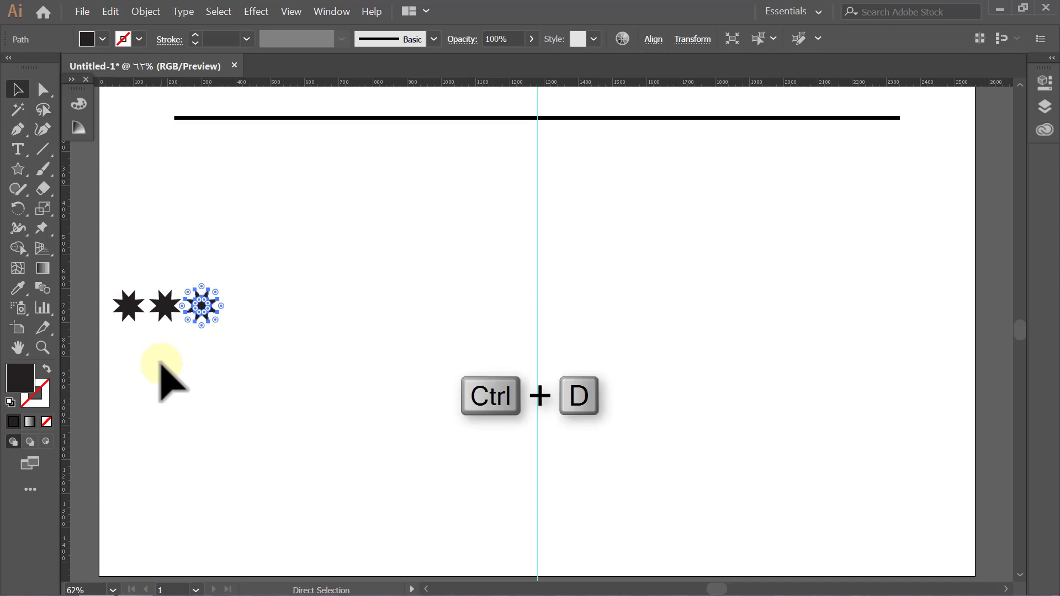
key("ctrl+d")
key("ctrl+d")
key("ctrl+d")
key("ctrl+d")
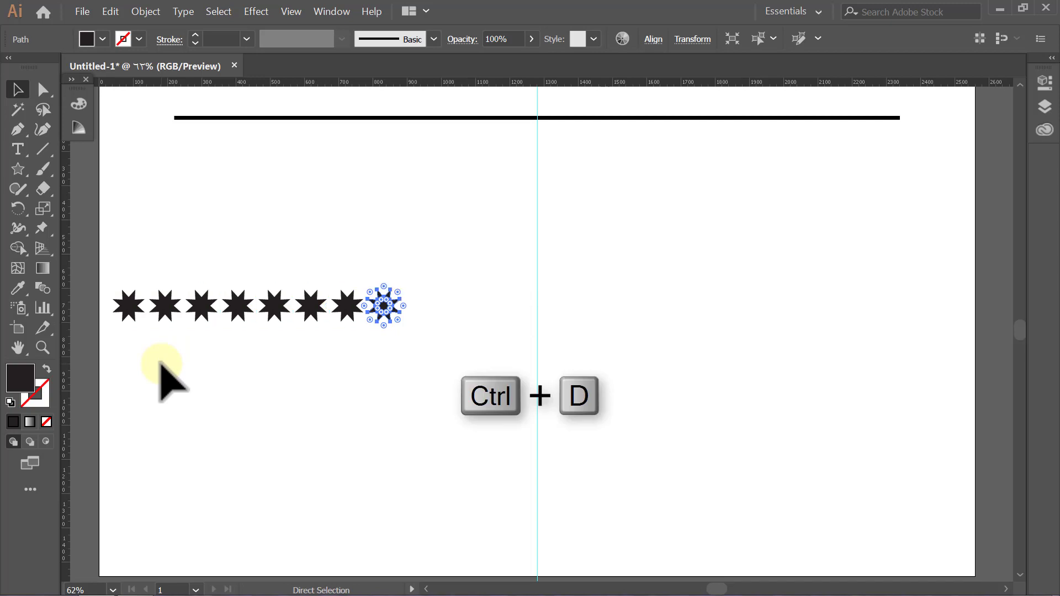
key("ctrl+d")
key("ctrl+d")
key("ctrl+d")
key("ctrl+d")
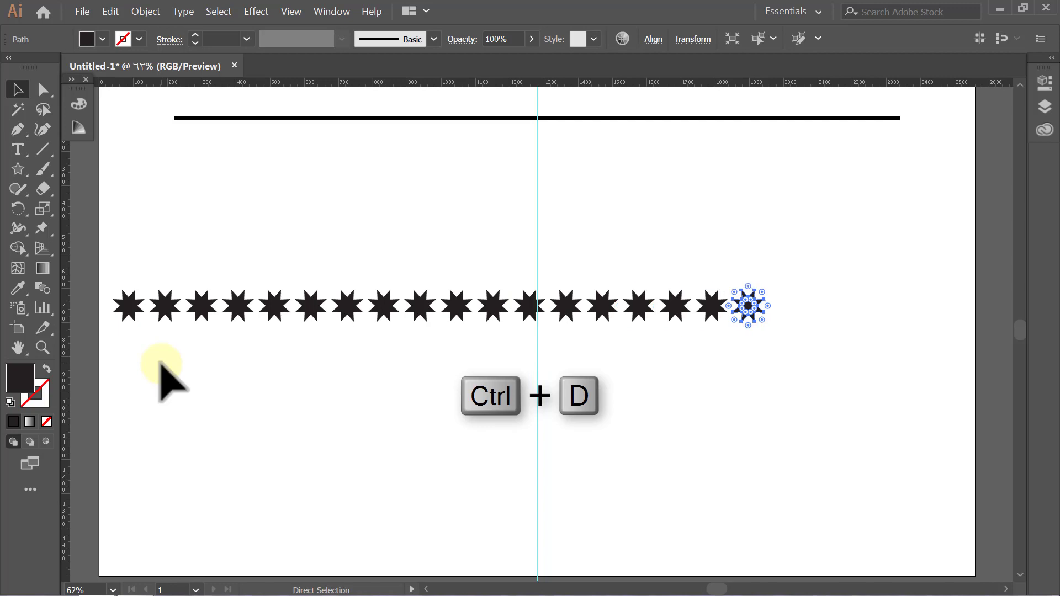
key("ctrl+d")
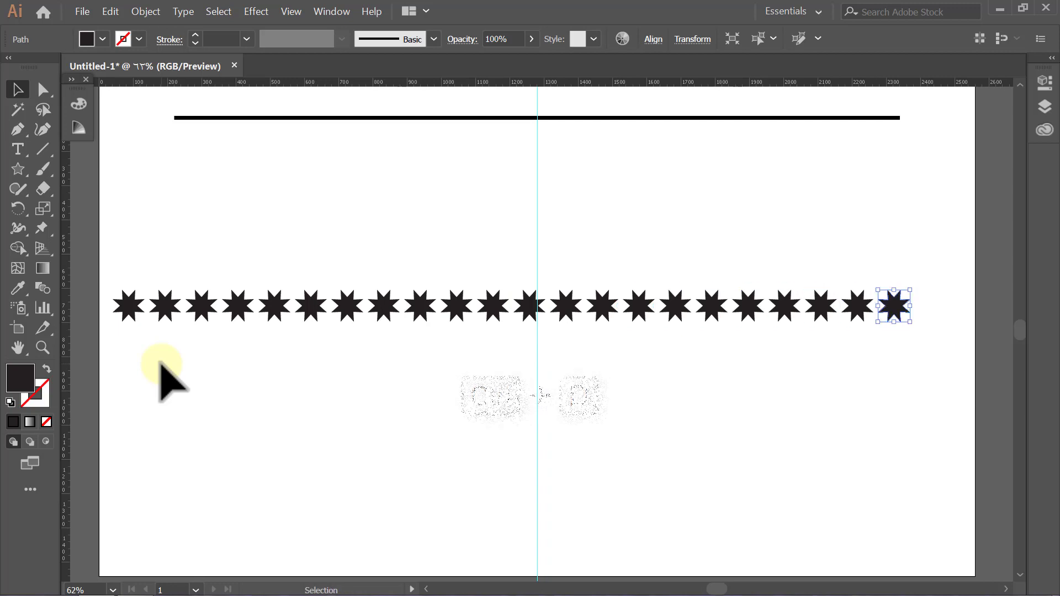
left_click(161, 364)
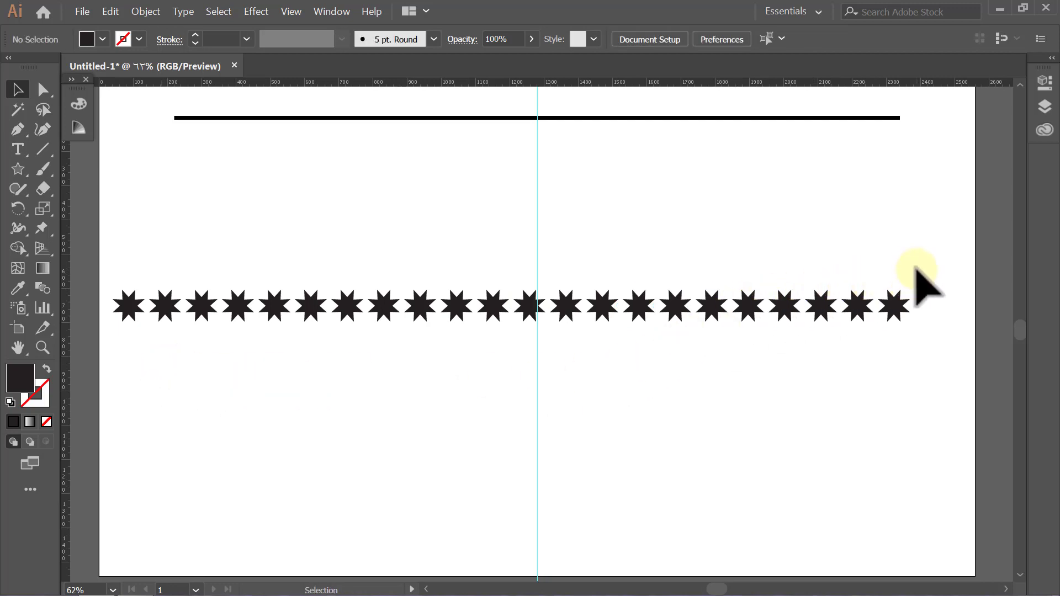
Move the star row up just below the top line and scale it down proportionally.
left_click_drag(919, 265, 116, 365)
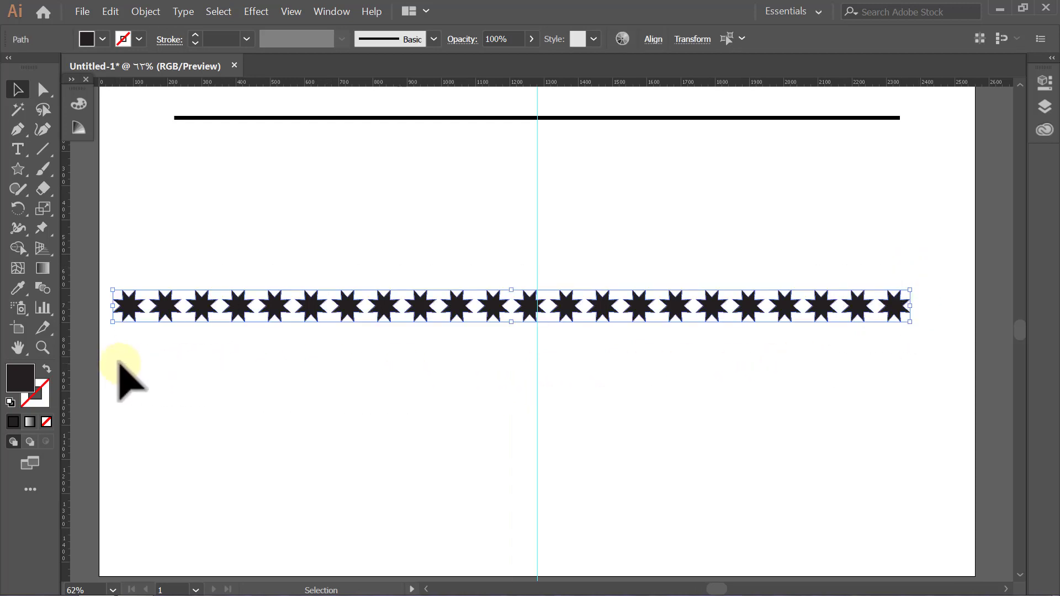
left_click_drag(158, 309, 150, 148)
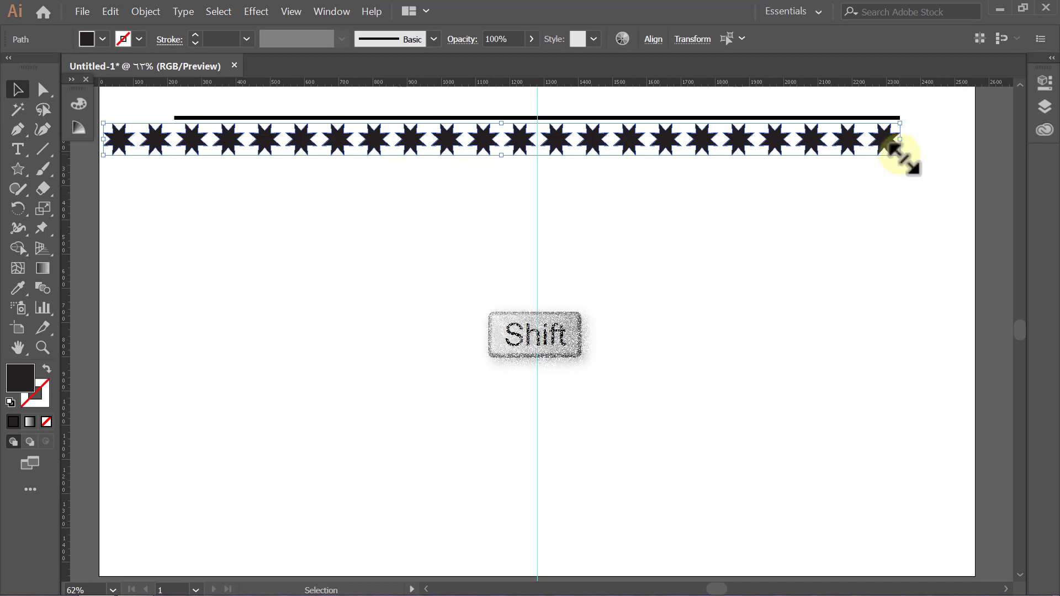
left_click_drag(899, 156, 515, 153)
left_click(514, 178)
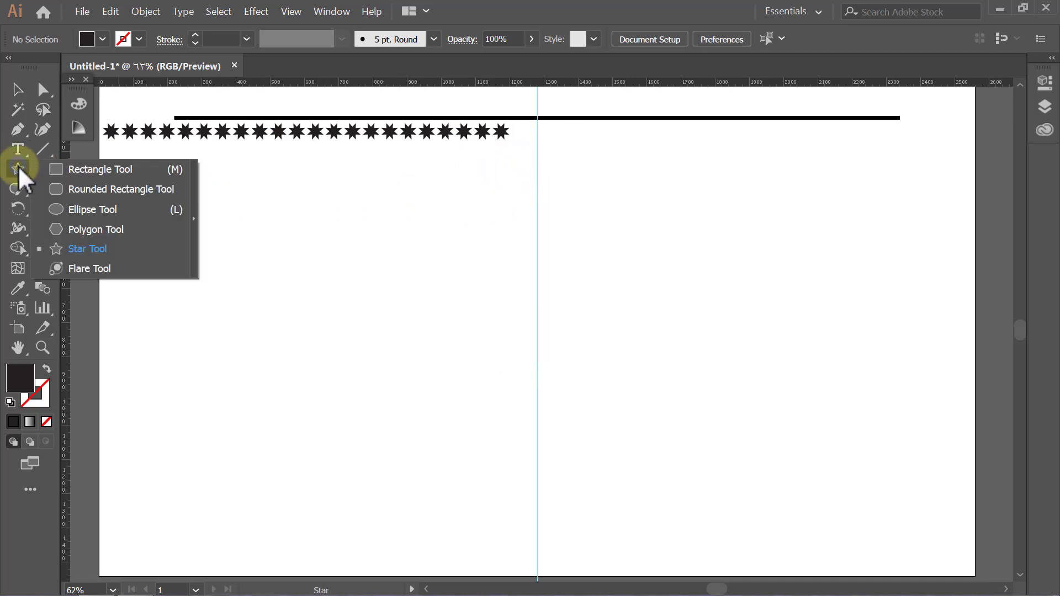
Draw a small black rectangle and duplicate it into a row of 22 evenly spaced rectangles.
left_click_drag(19, 166, 74, 171)
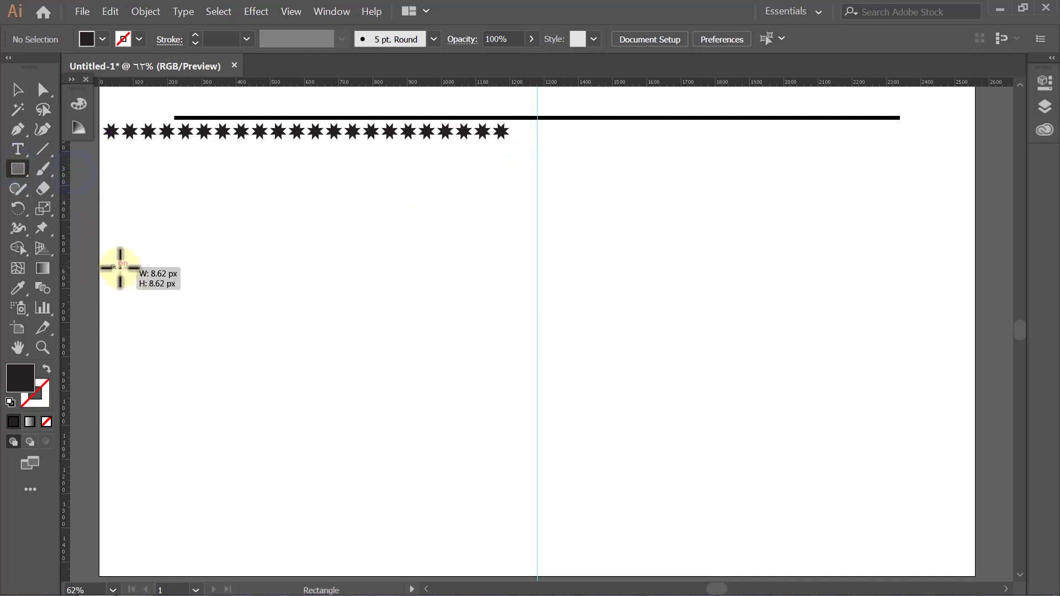
mouse_move(111, 264)
left_mouse_down()
mouse_move(131, 305)
mouse_move(158, 303)
left_mouse_up()
key("v")
key("ctrl+d")
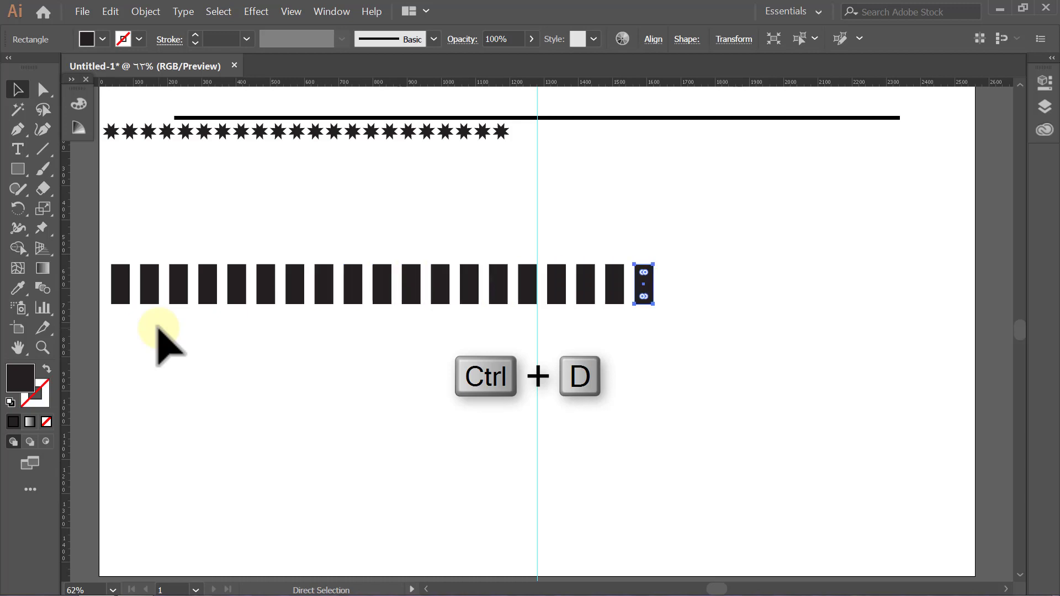
key("ctrl+d")
left_click(158, 327)
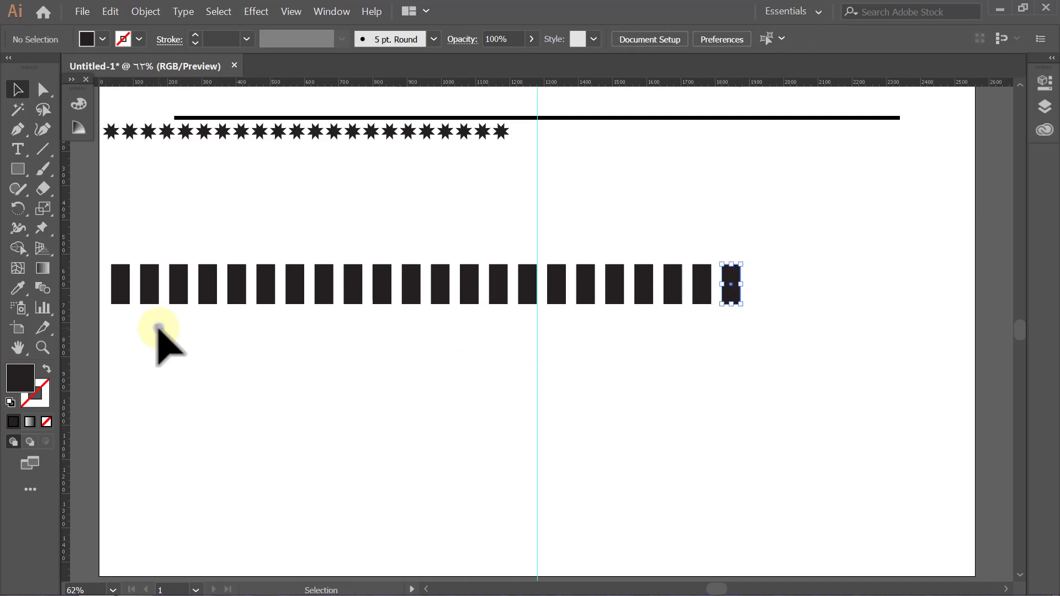
left_click_drag(760, 232, 107, 332)
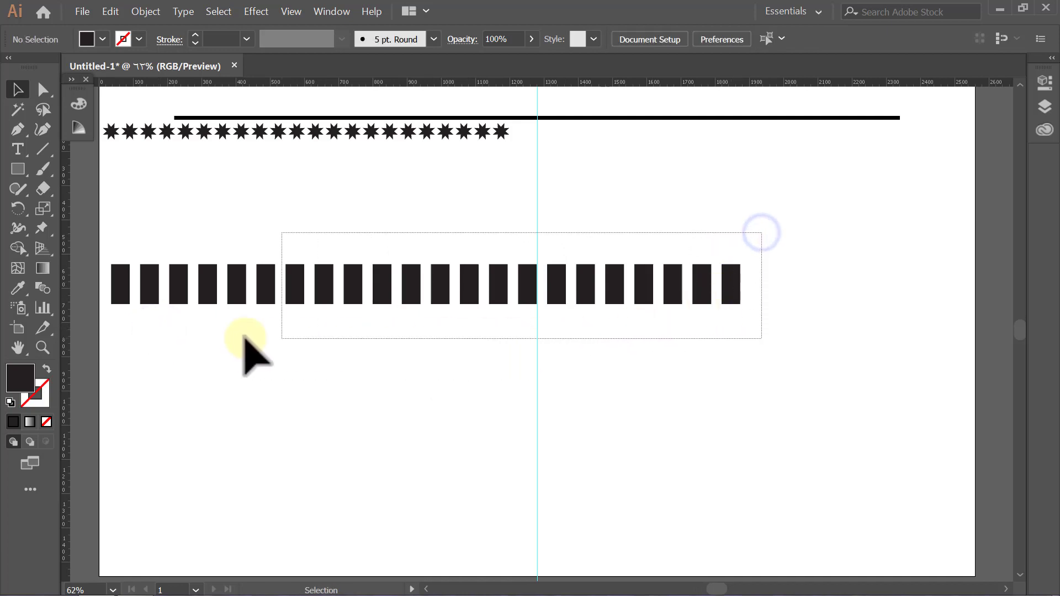
Move the rectangle row top right, shrink it, and flatten it into a thin dashed strip.
mouse_move(559, 279)
left_mouse_down()
mouse_move(795, 145)
mouse_move(786, 140)
left_mouse_up()
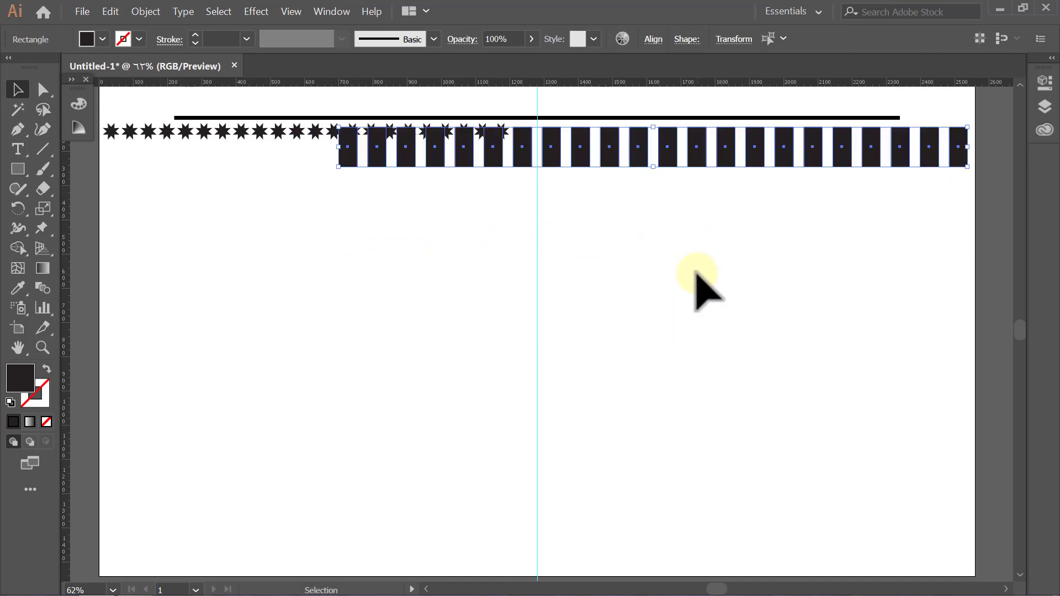
left_click_drag(338, 167, 564, 156)
left_click_drag(766, 166, 771, 134)
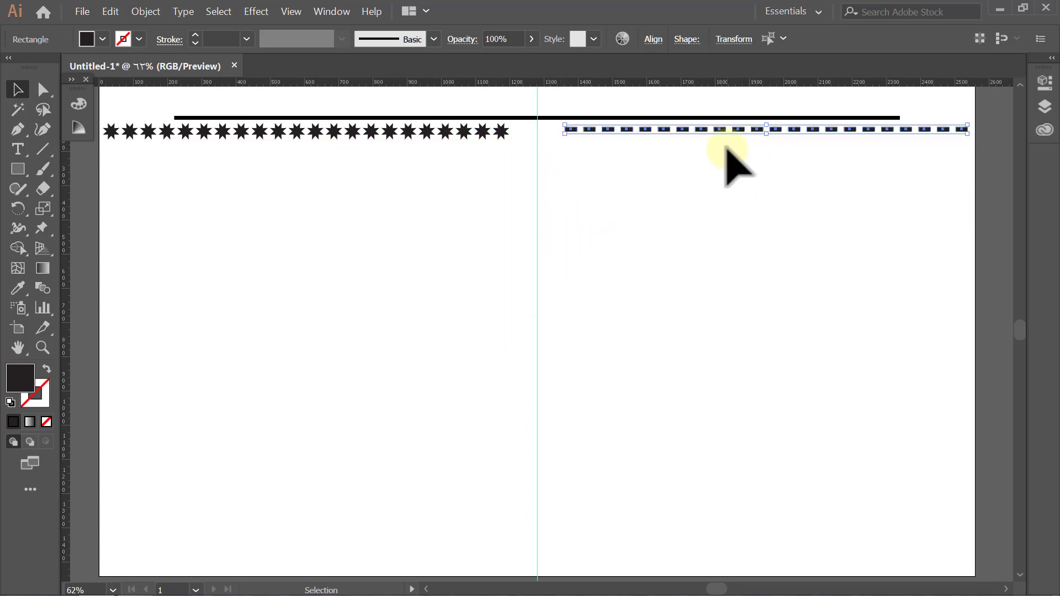
left_click(728, 148)
Vertically centre the dashed strip with the star row using Align to Selection.
mouse_move(987, 121)
left_mouse_down()
mouse_move(635, 160)
mouse_move(123, 164)
left_mouse_up()
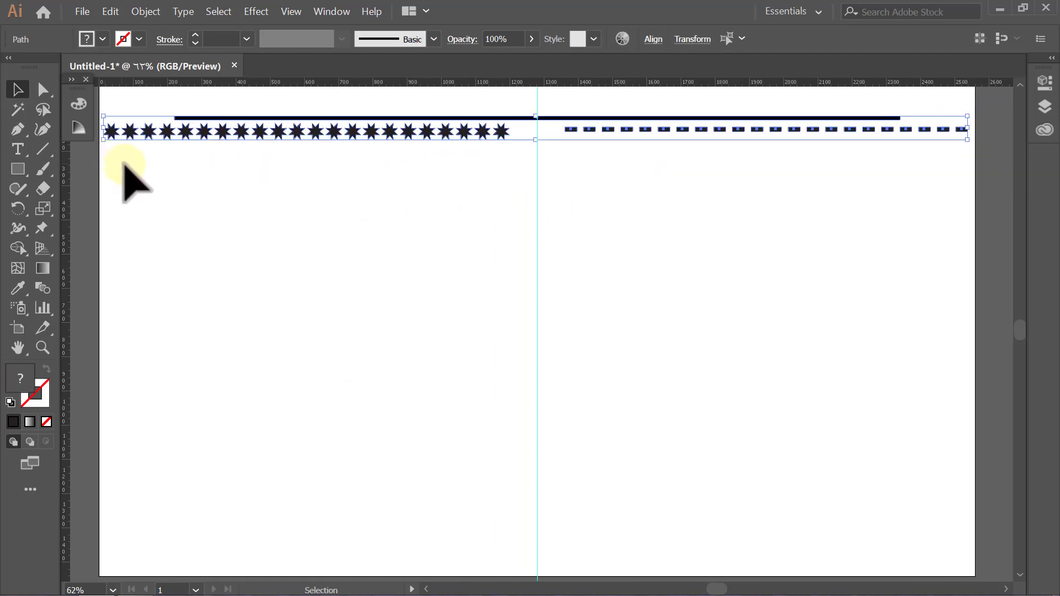
left_click(650, 40)
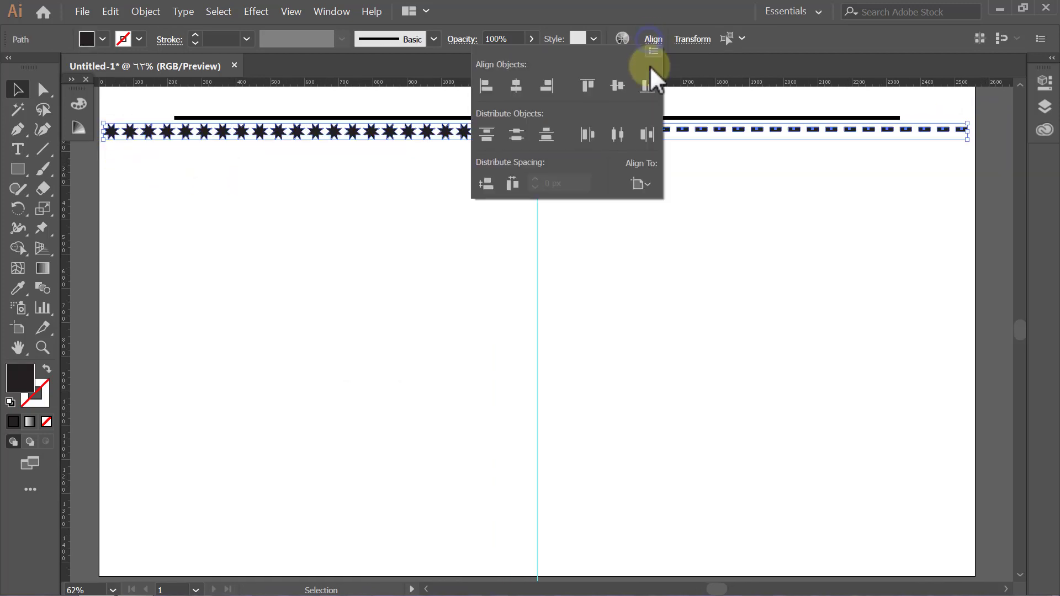
left_click(650, 182)
left_click(676, 203)
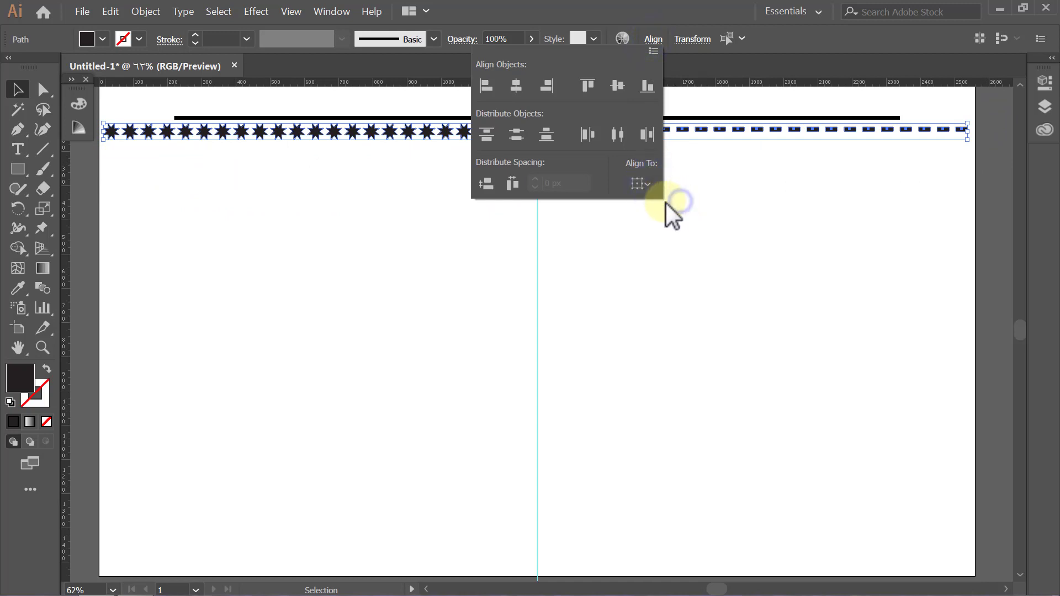
left_click(618, 84)
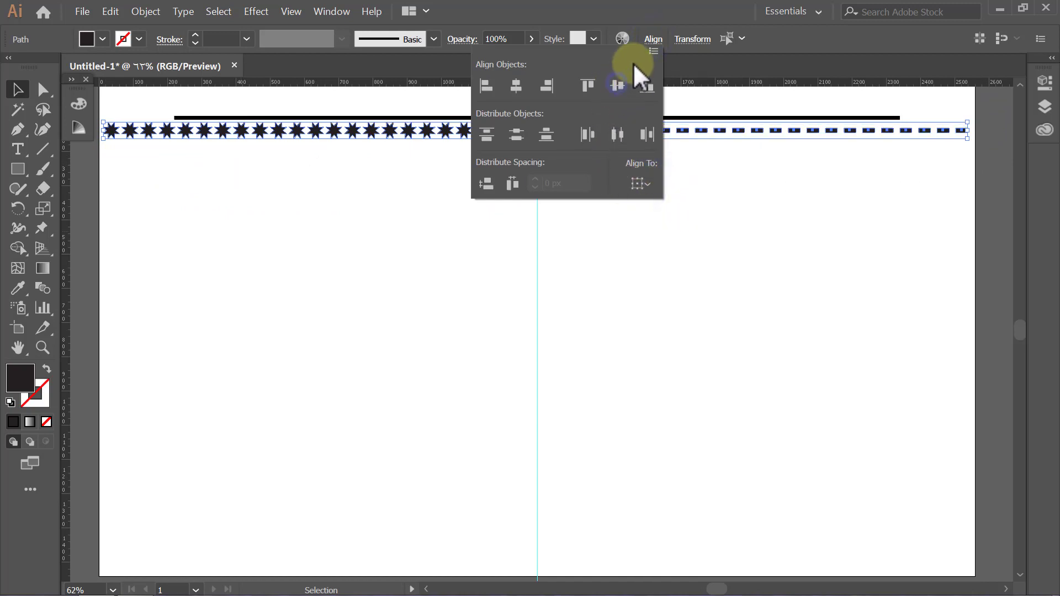
left_click(652, 40)
left_click(650, 163)
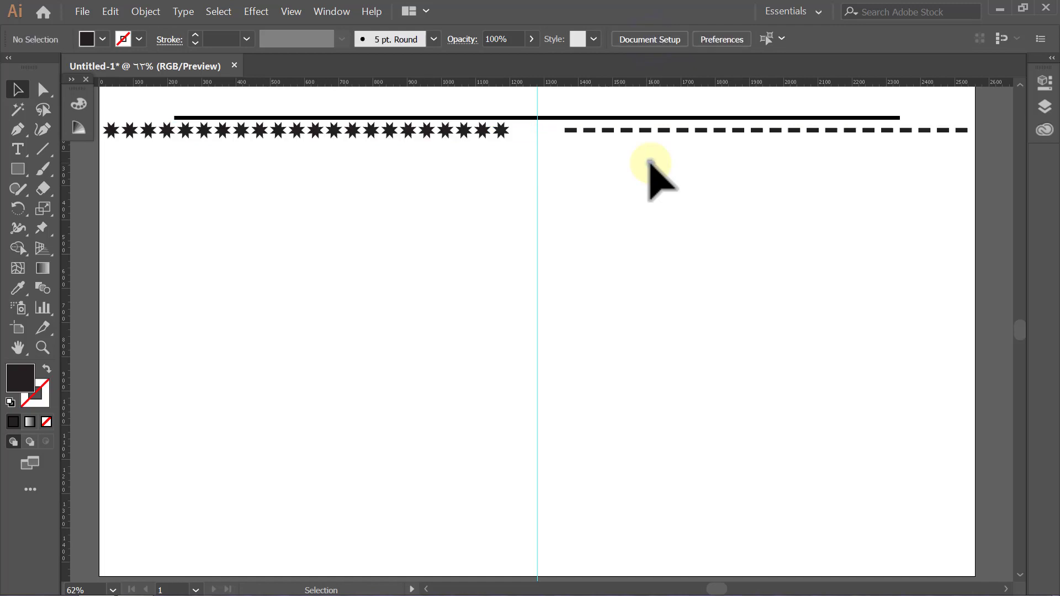
Copy the top line below the star row as a shorter, centred bar about 30 px tall.
left_click_drag(633, 117, 617, 146)
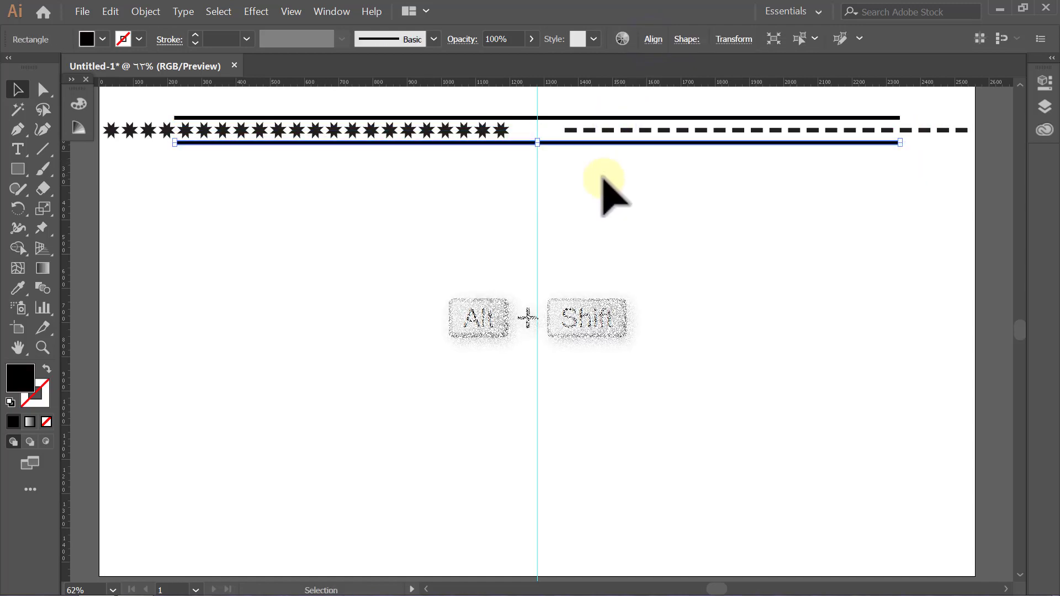
left_click_drag(541, 147, 540, 165)
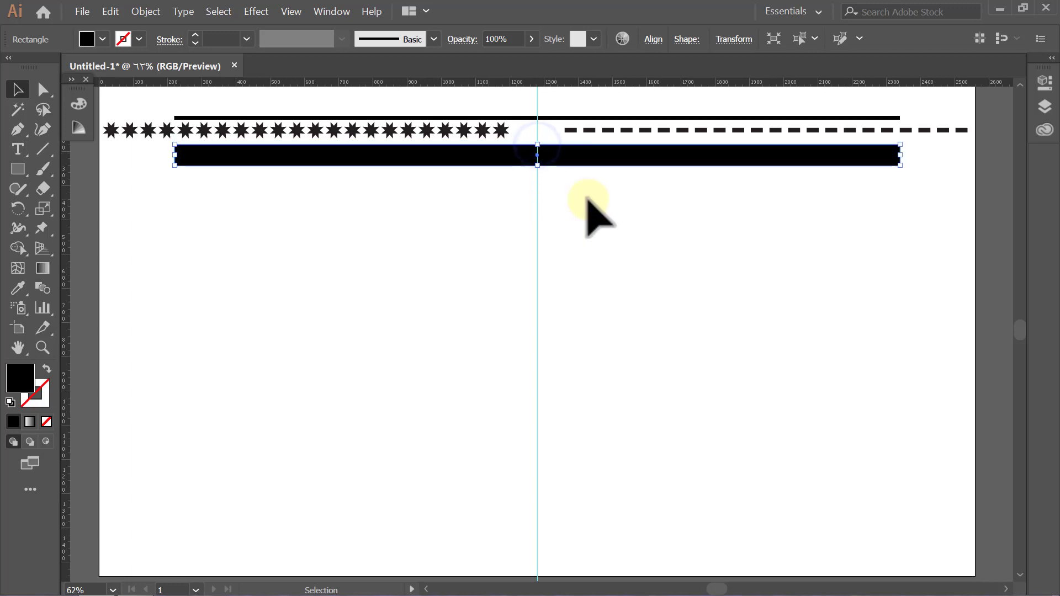
left_click_drag(900, 160, 832, 161)
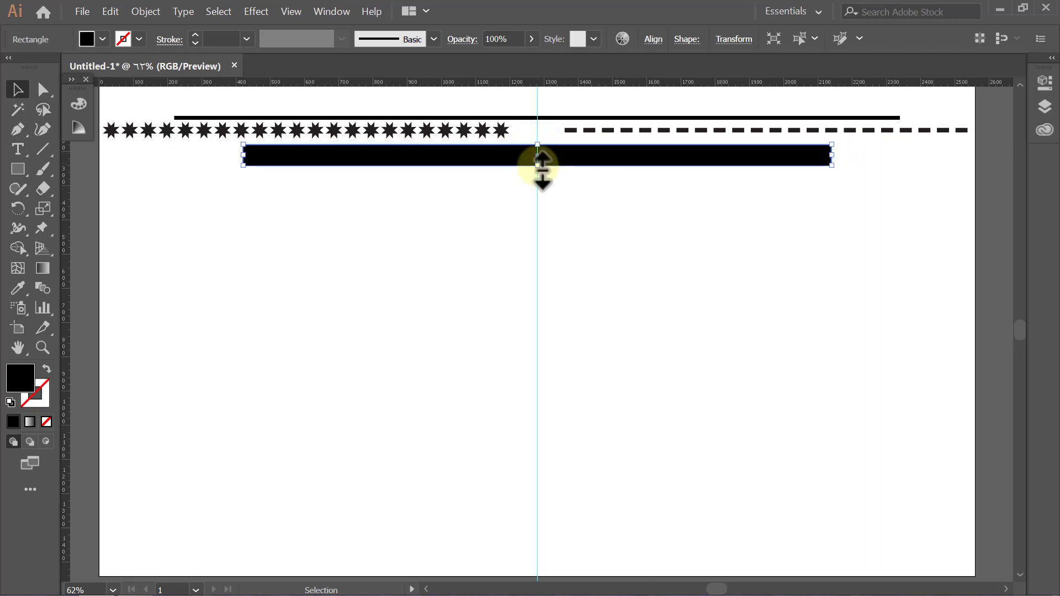
left_click_drag(538, 165, 540, 152)
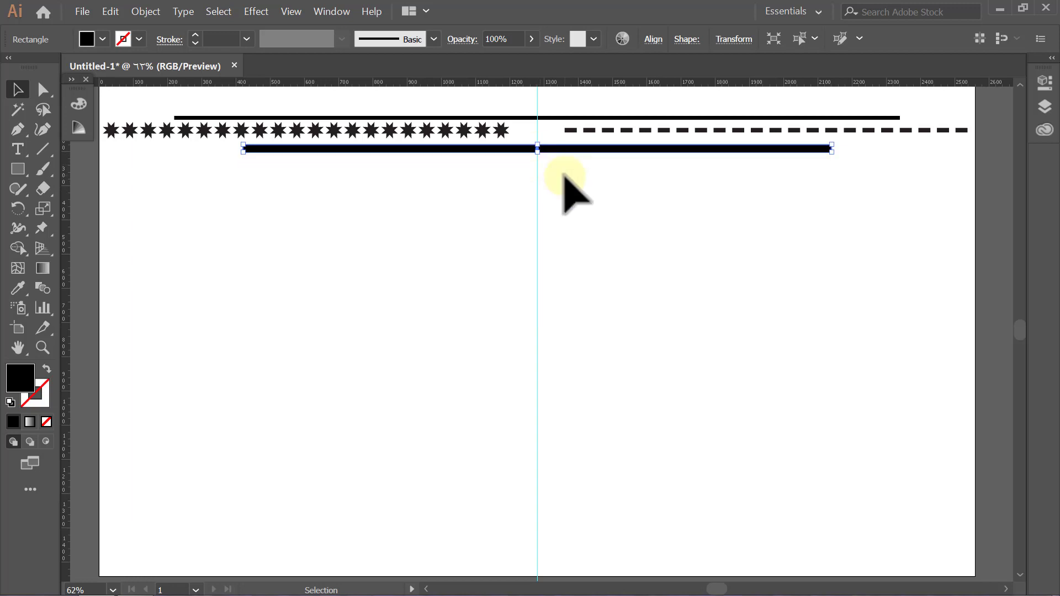
left_click(564, 177)
mouse_move(976, 123)
left_mouse_down()
mouse_move(236, 173)
mouse_move(229, 162)
left_mouse_up()
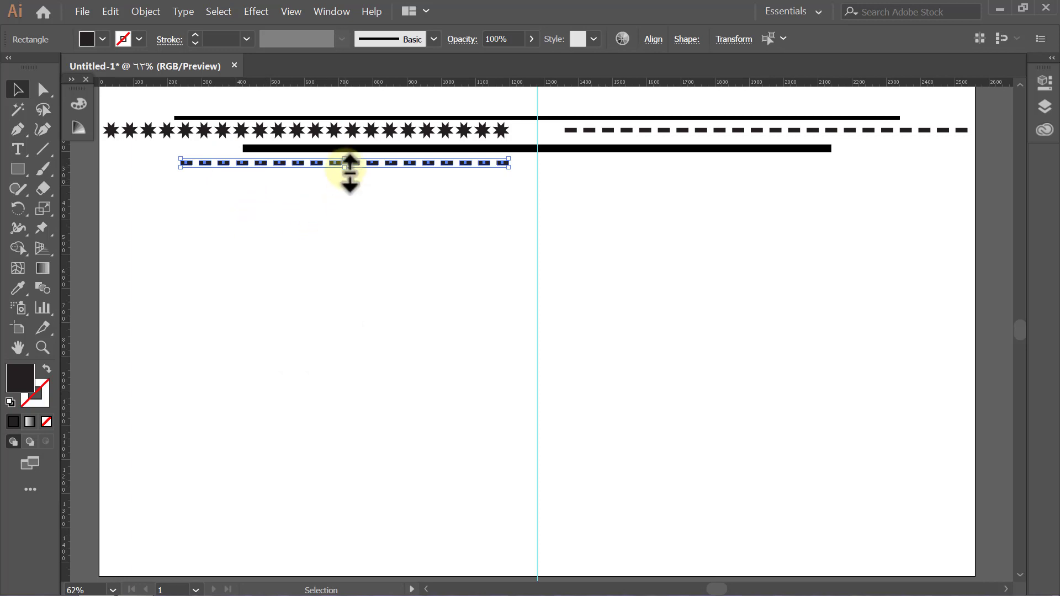
Give the dashed strip taller dashes, trim it to about 811 px, and tuck it under the bar.
left_click_drag(344, 164, 346, 190)
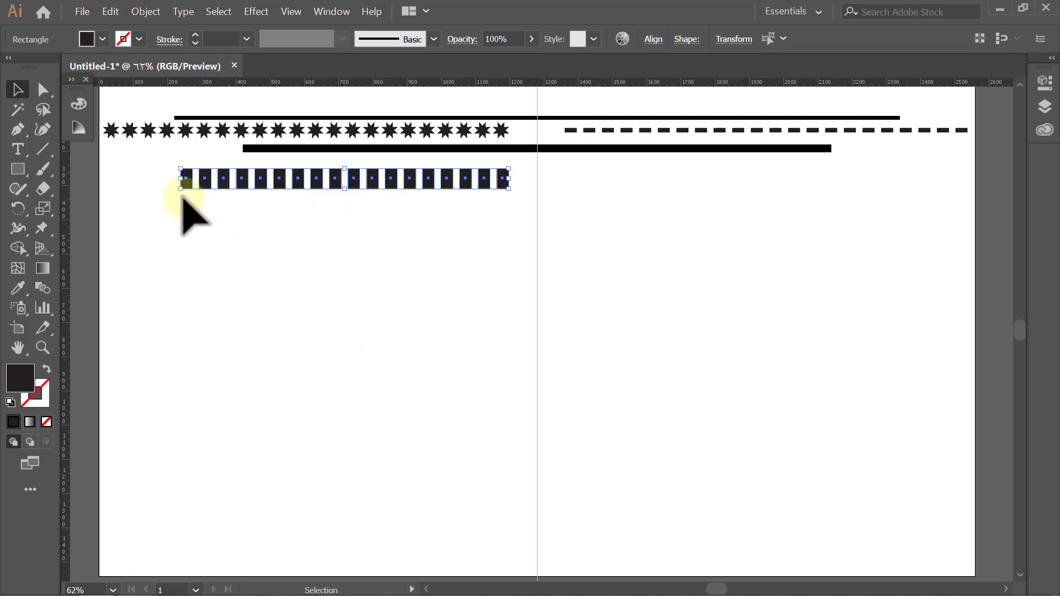
left_click_drag(180, 178, 223, 178)
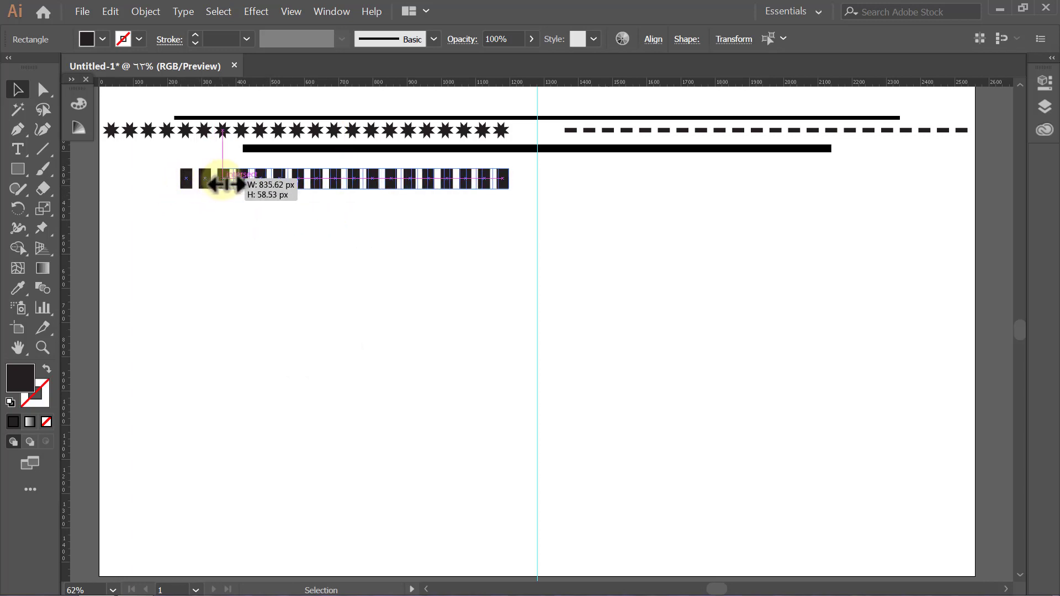
left_click_drag(508, 182, 490, 181)
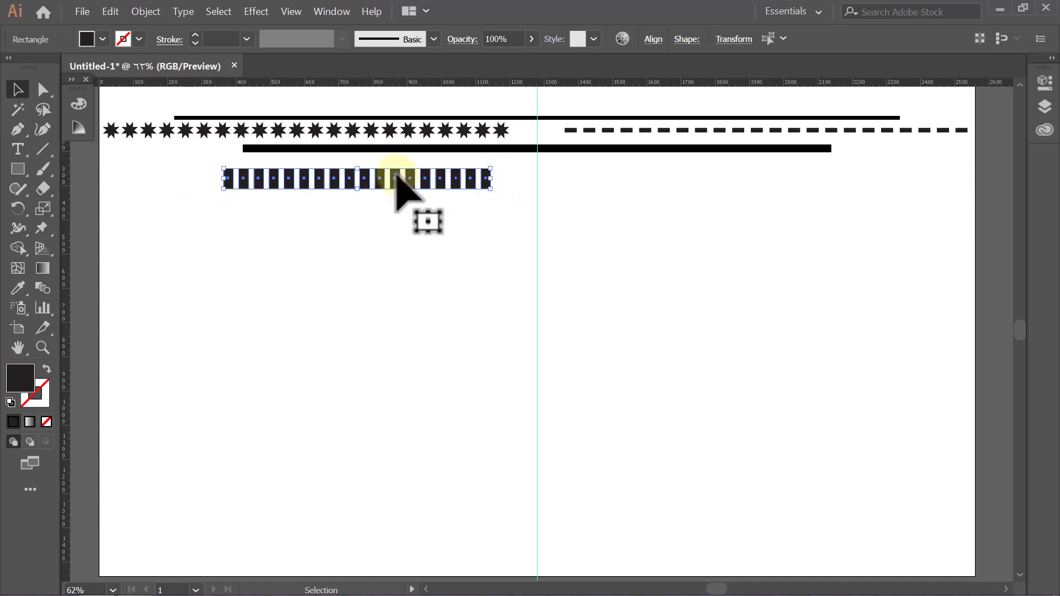
left_click_drag(397, 176, 397, 163)
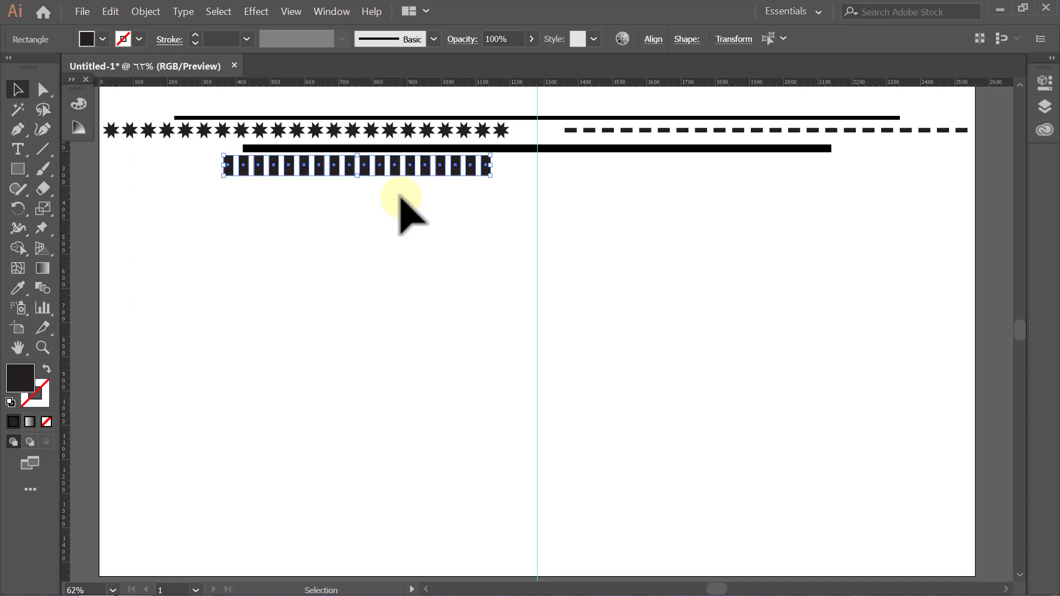
left_click(400, 199)
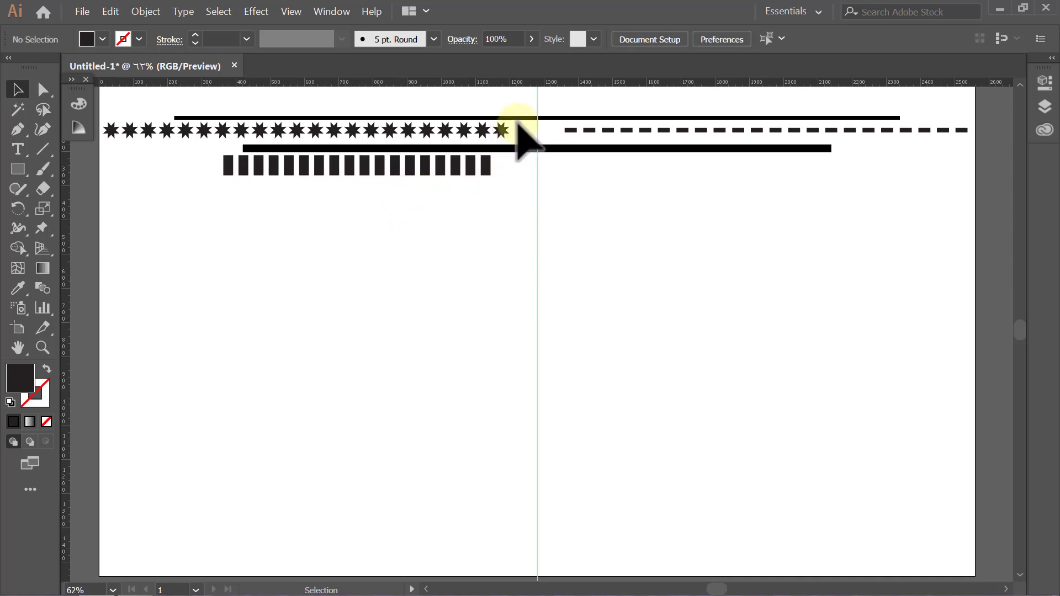
mouse_move(518, 123)
left_mouse_down()
mouse_move(293, 131)
mouse_move(575, 176)
mouse_move(574, 165)
left_mouse_up()
Copy 12 stars right of the strip, enlarge them, and centre them vertically with the strip.
key("alt")
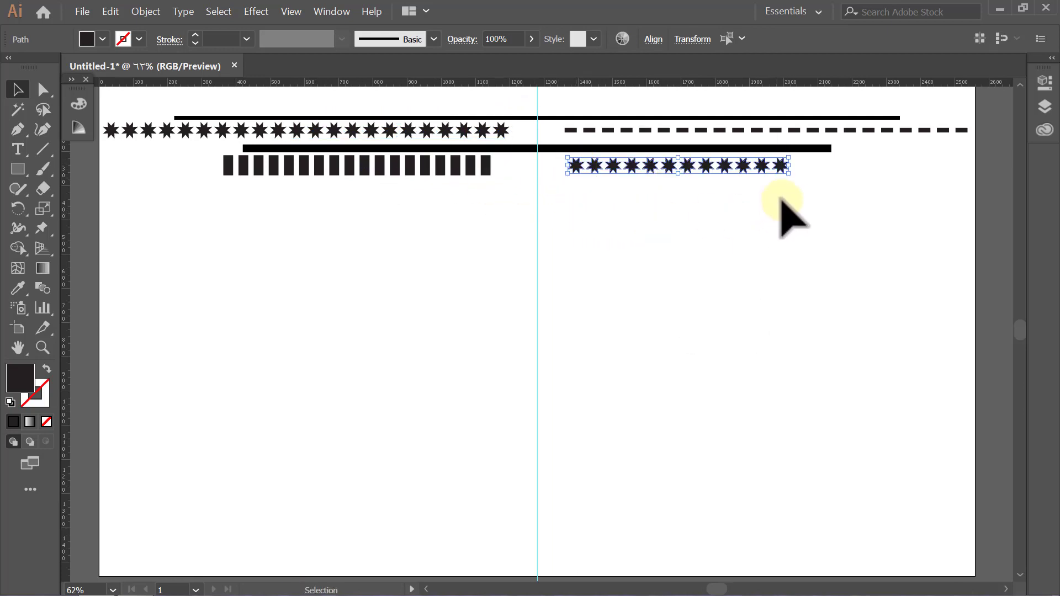
mouse_move(789, 173)
left_mouse_down()
mouse_move(856, 182)
mouse_move(209, 212)
left_mouse_up()
left_click(809, 210)
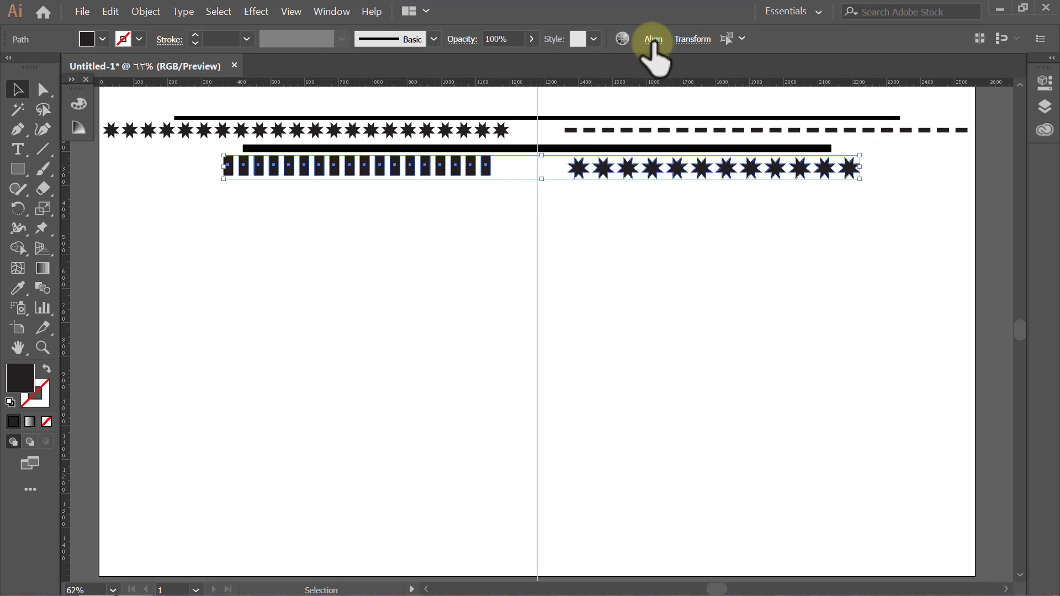
left_click(653, 40)
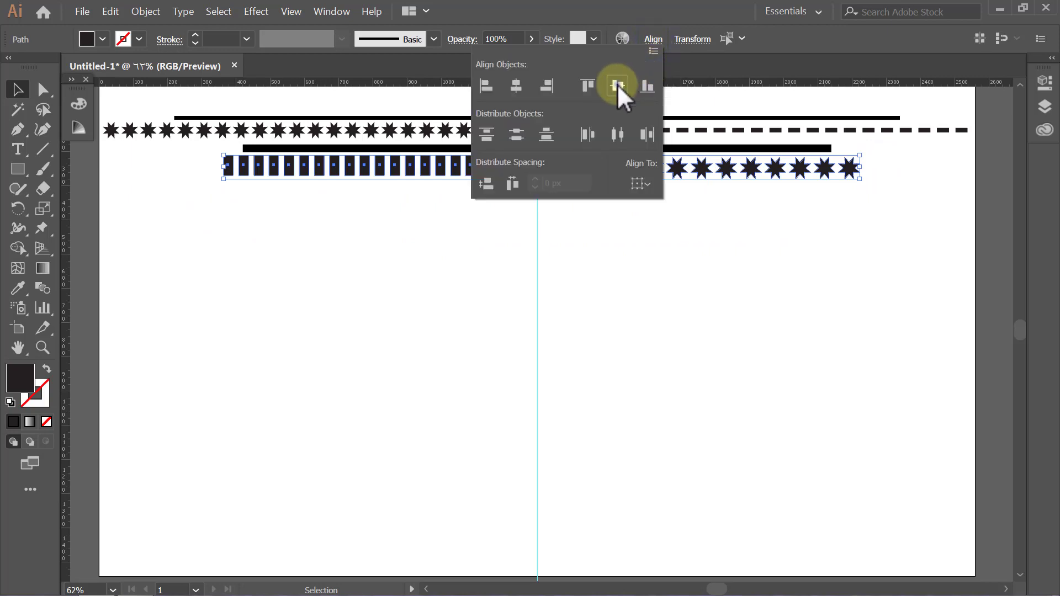
left_click(618, 86)
left_click(651, 42)
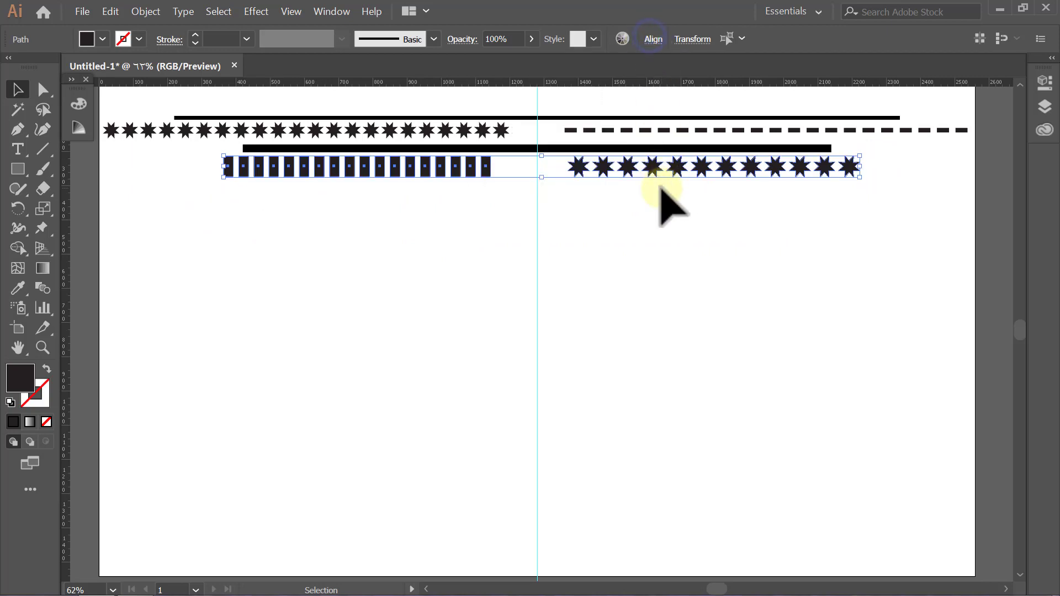
left_click(661, 189)
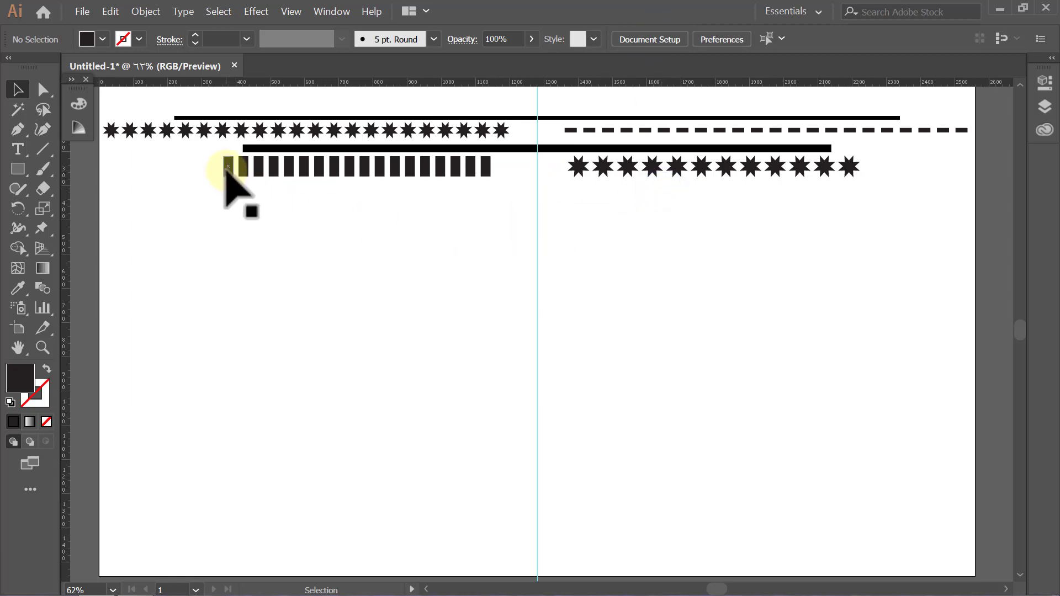
left_click(227, 169)
Duplicate a small black rectangle into a long, evenly spaced row across the artboard's lower middle.
left_click_drag(228, 170, 108, 327)
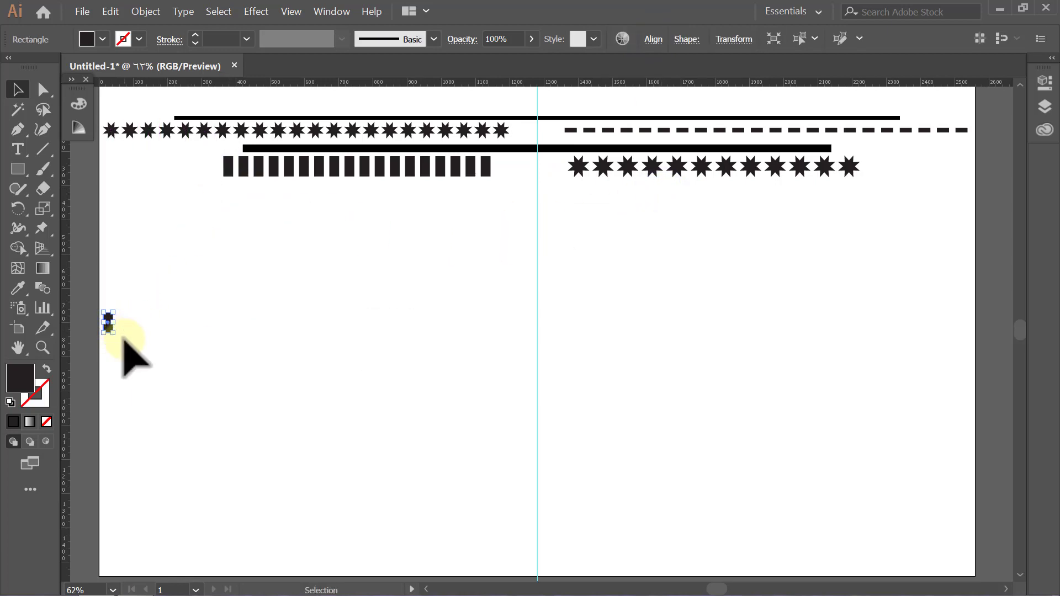
left_click_drag(109, 325, 119, 330)
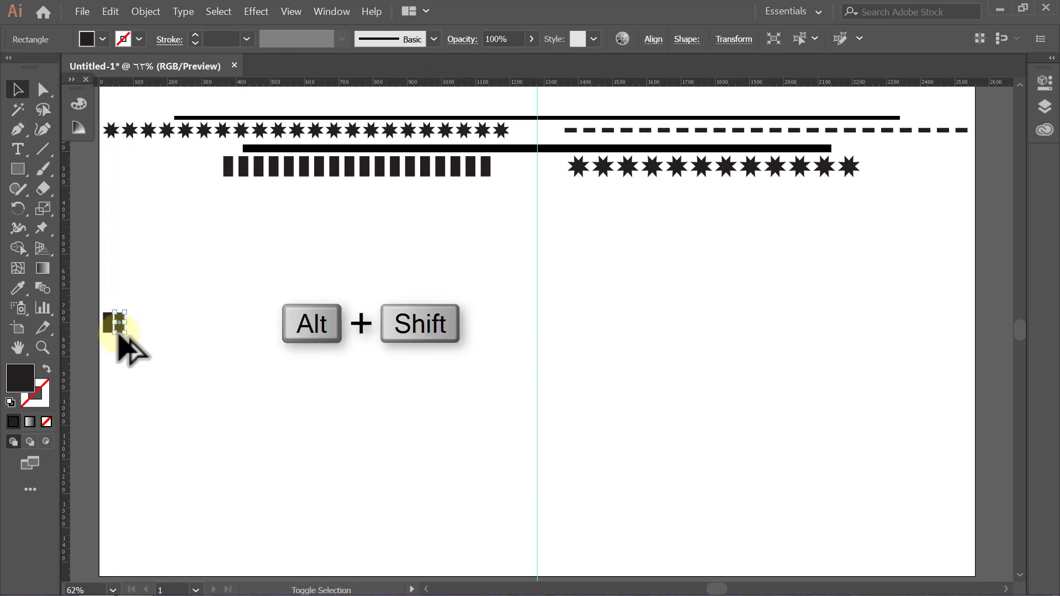
key("ctrl+d")
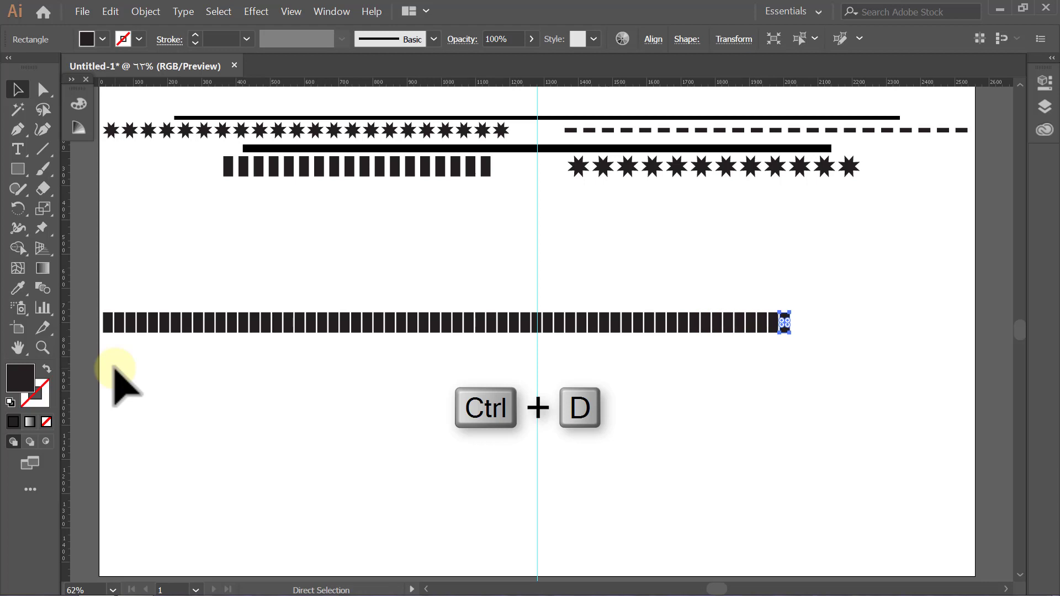
key("ctrl+d")
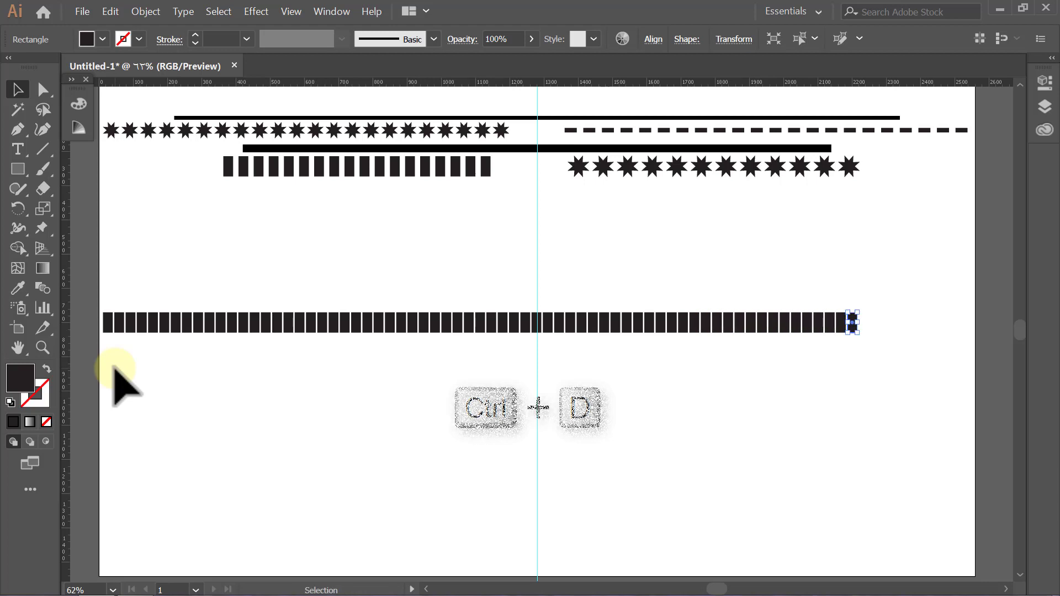
left_click(115, 369)
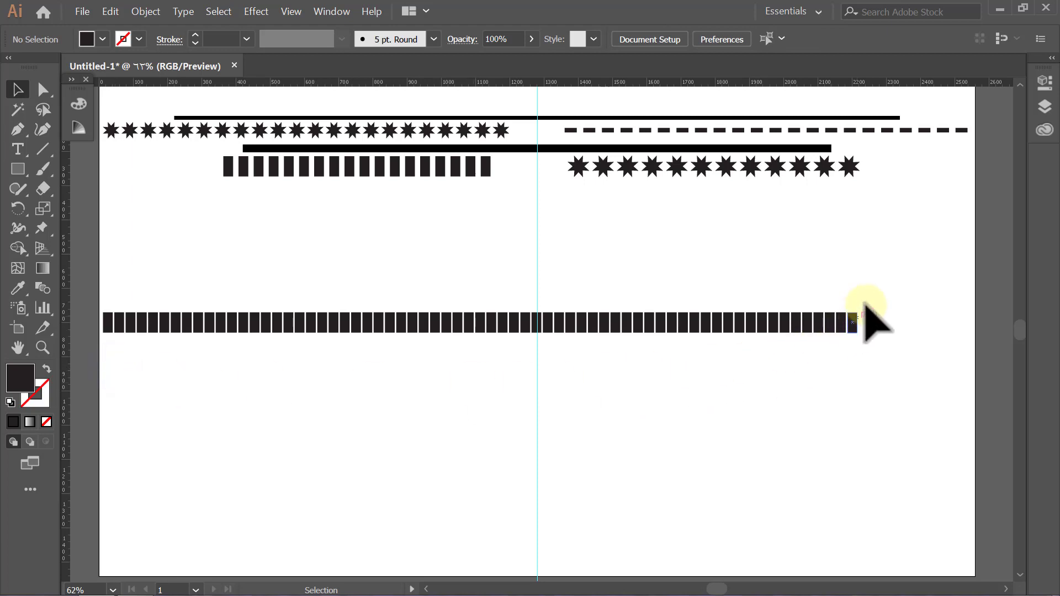
Stretch the rectangle row to the artboard's right edge and move it up beneath the star rows.
left_click_drag(788, 362, 83, 378)
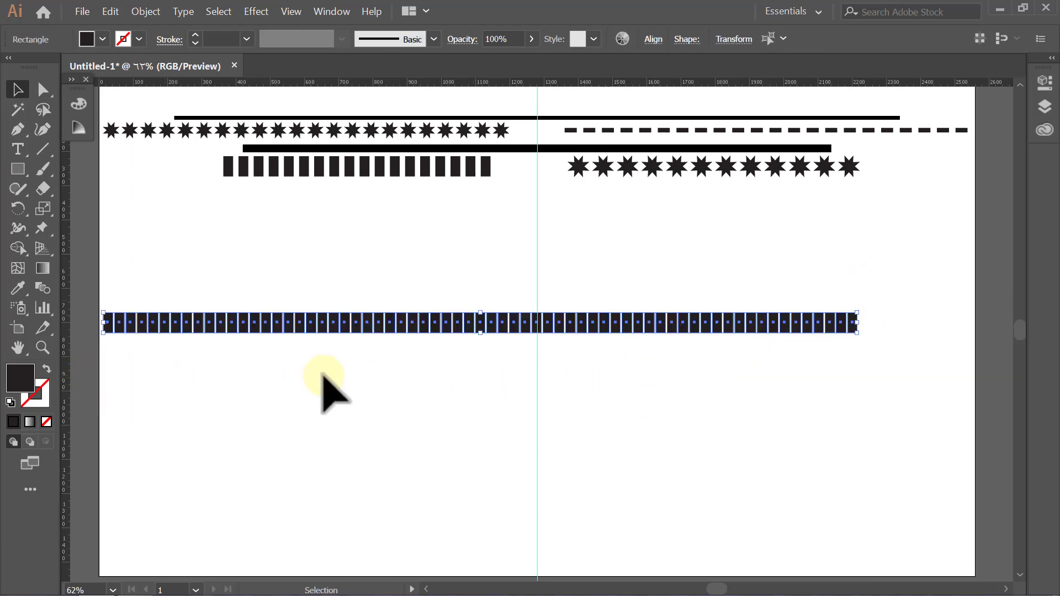
left_click_drag(860, 324, 968, 325)
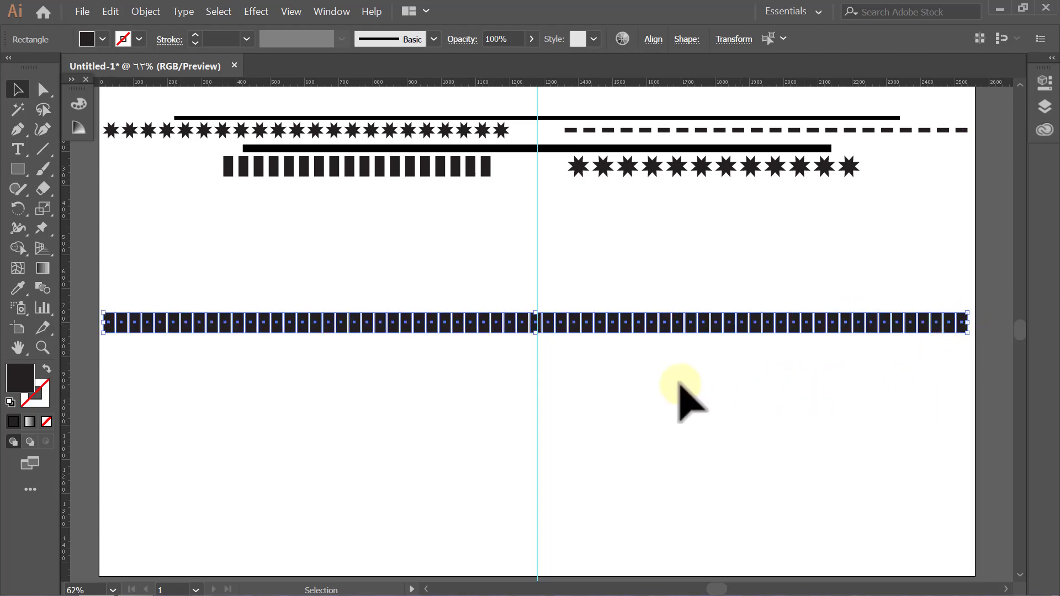
mouse_move(576, 325)
left_mouse_down()
mouse_move(576, 186)
mouse_move(540, 184)
left_mouse_up()
left_click(527, 199)
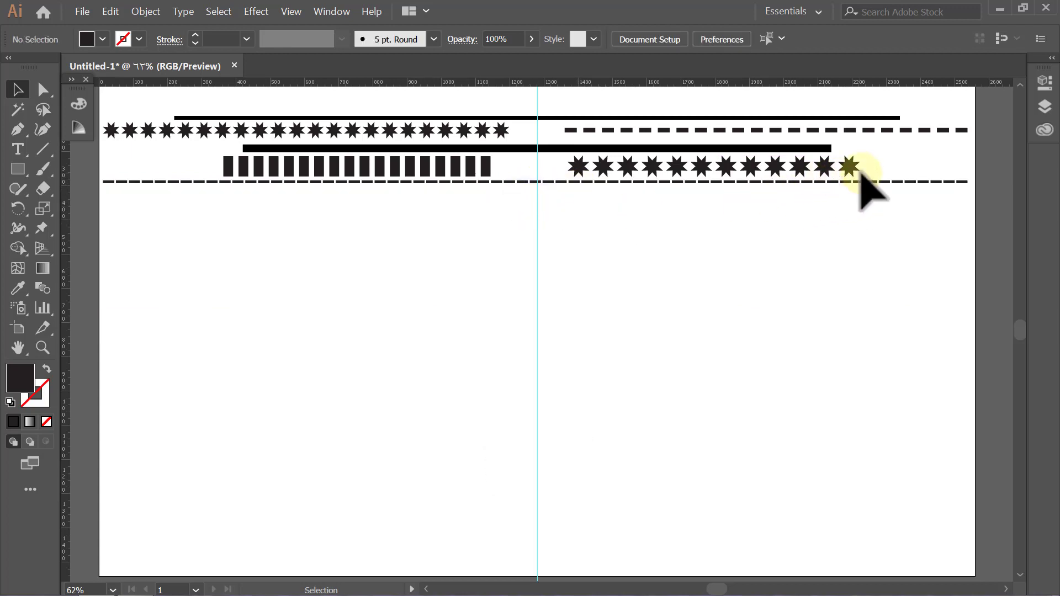
Copy five stars below the dashed line and scale the copy up proportionally.
mouse_move(866, 166)
left_mouse_down()
mouse_move(738, 169)
mouse_move(488, 212)
left_mouse_up()
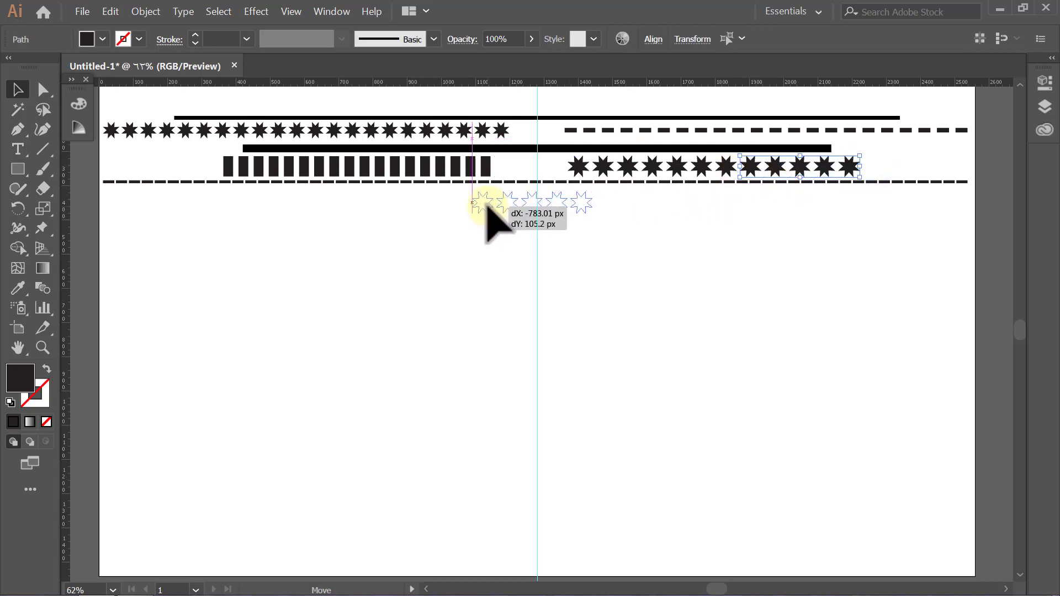
key("alt")
left_click_drag(487, 211, 490, 203)
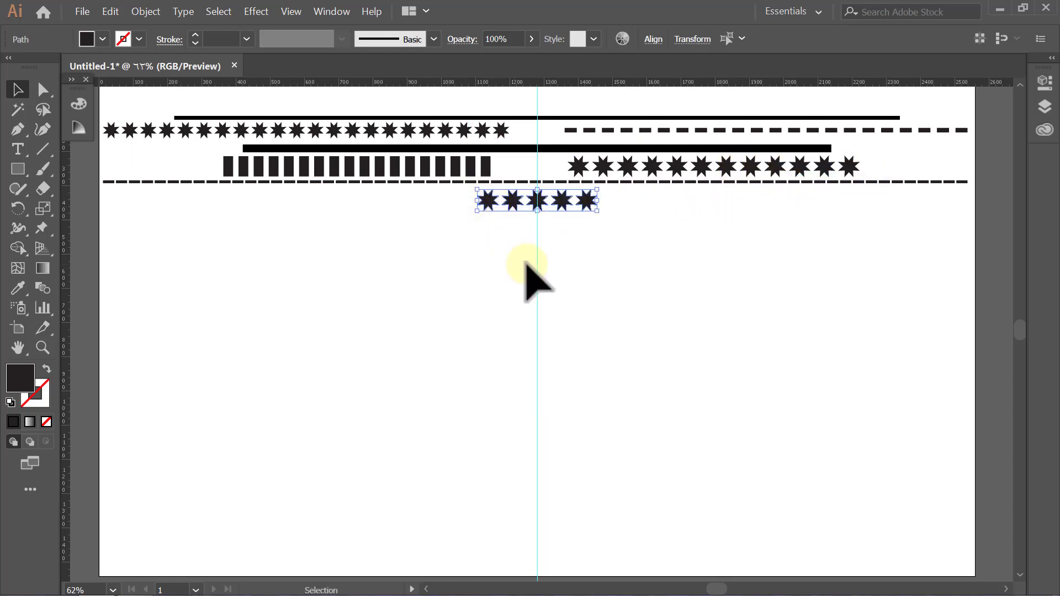
left_click_drag(597, 210, 613, 214)
left_click(612, 244)
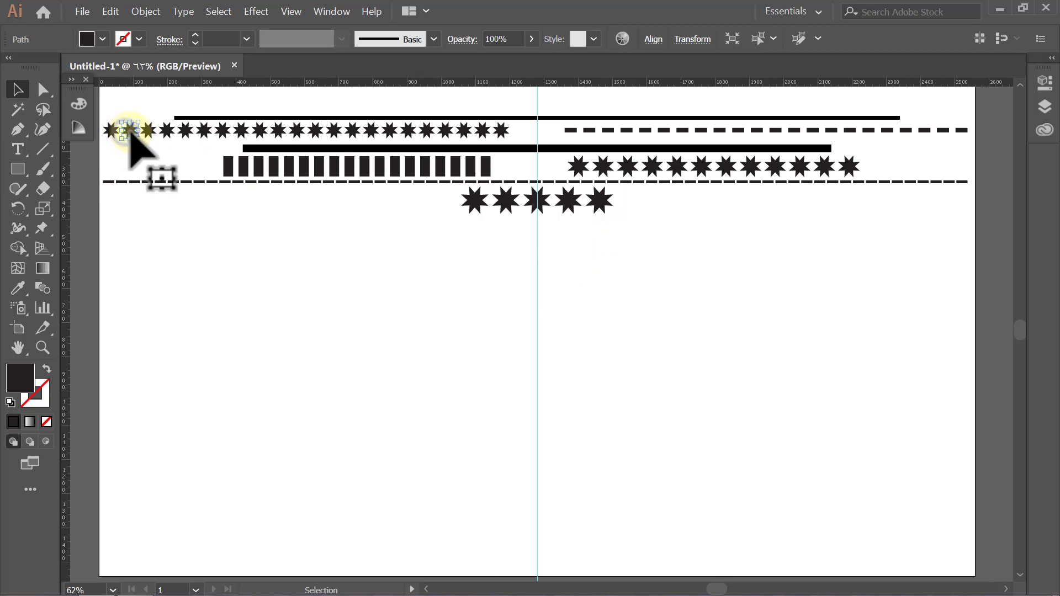
Copy one small star down and repeat it into a long row.
mouse_move(130, 131)
left_mouse_down()
mouse_move(110, 326)
mouse_move(134, 327)
left_mouse_up()
key("ctrl+d")
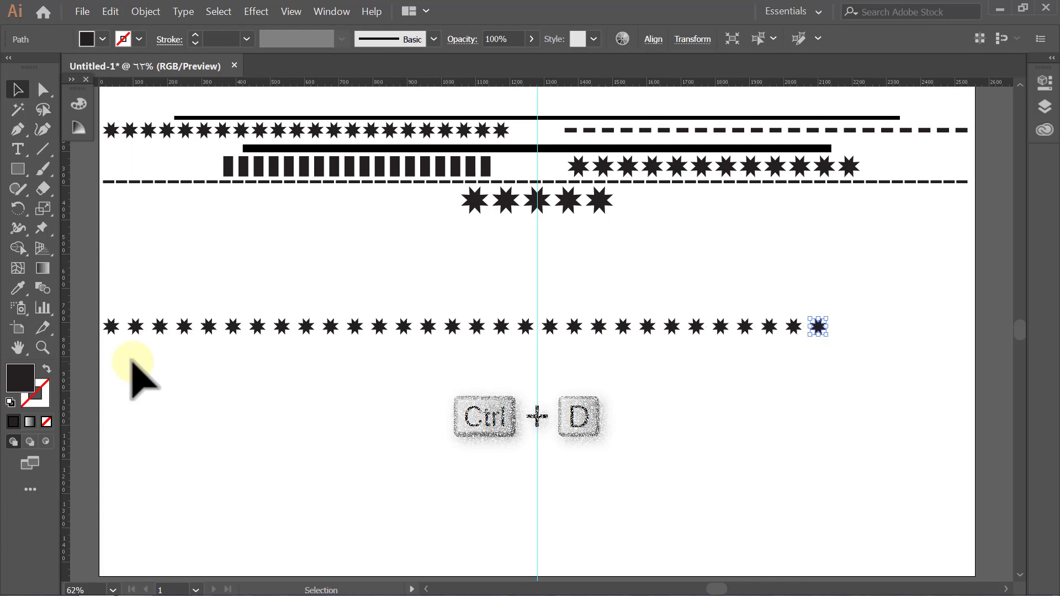
left_click(133, 362)
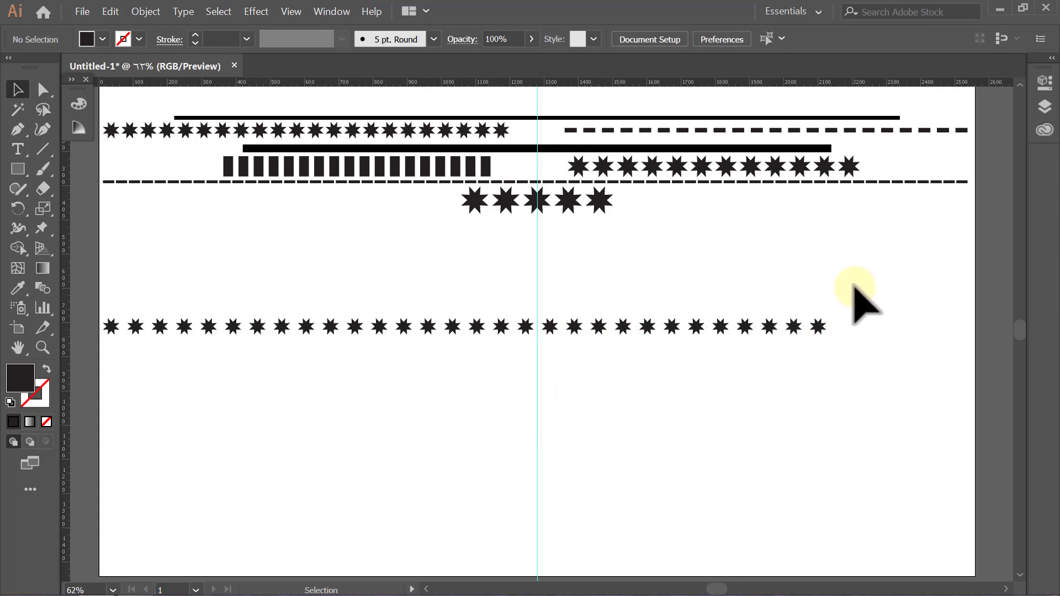
Shrink the small-star row, move it up beside the five large stars, and narrow it.
mouse_move(854, 286)
left_mouse_down()
mouse_move(97, 365)
mouse_move(105, 374)
left_mouse_up()
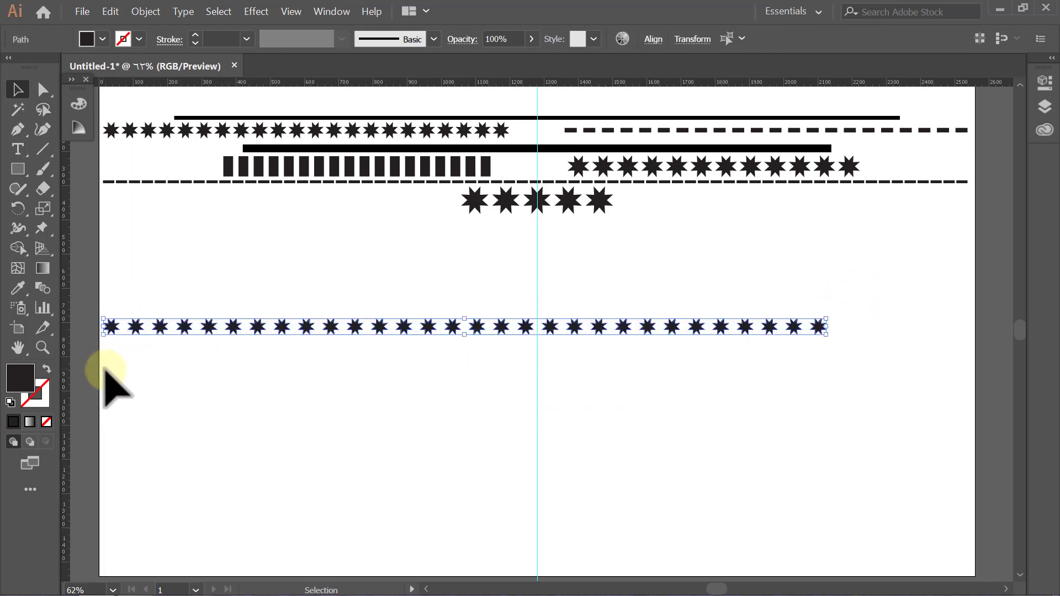
left_click_drag(826, 335, 644, 330)
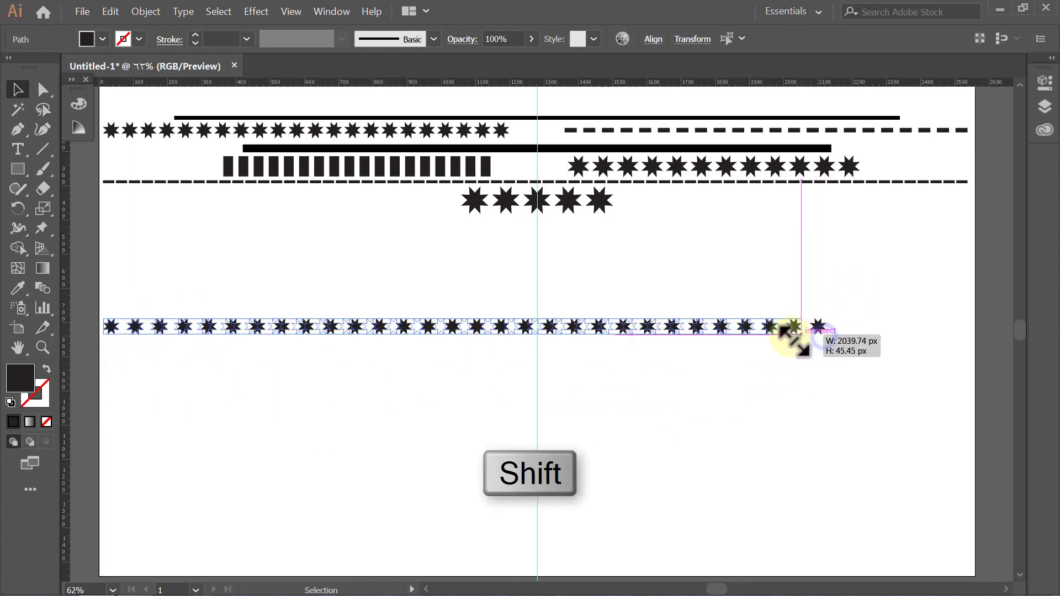
left_click_drag(440, 330, 765, 203)
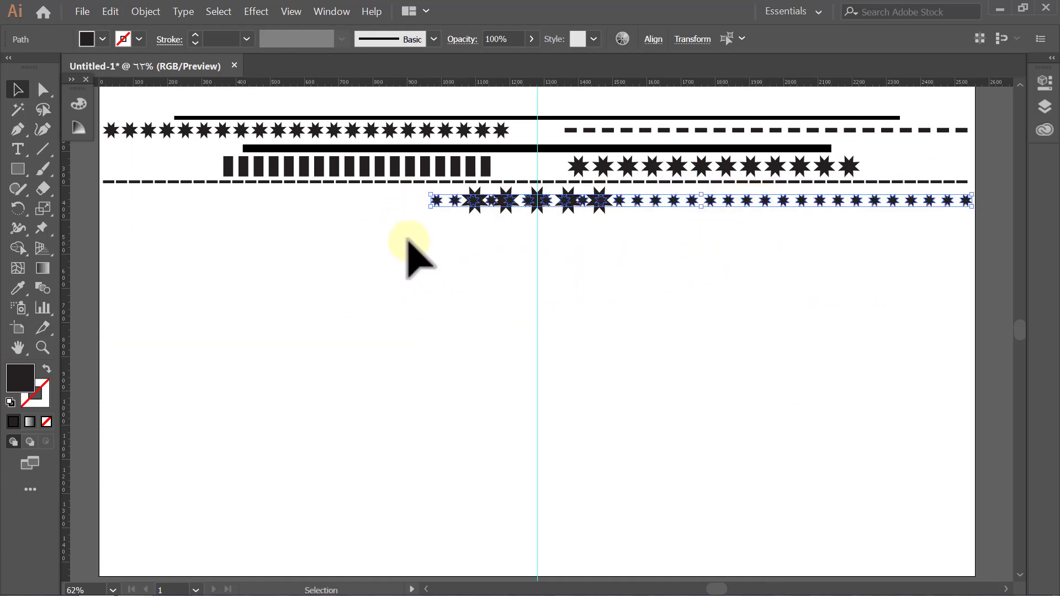
left_click_drag(430, 200, 629, 212)
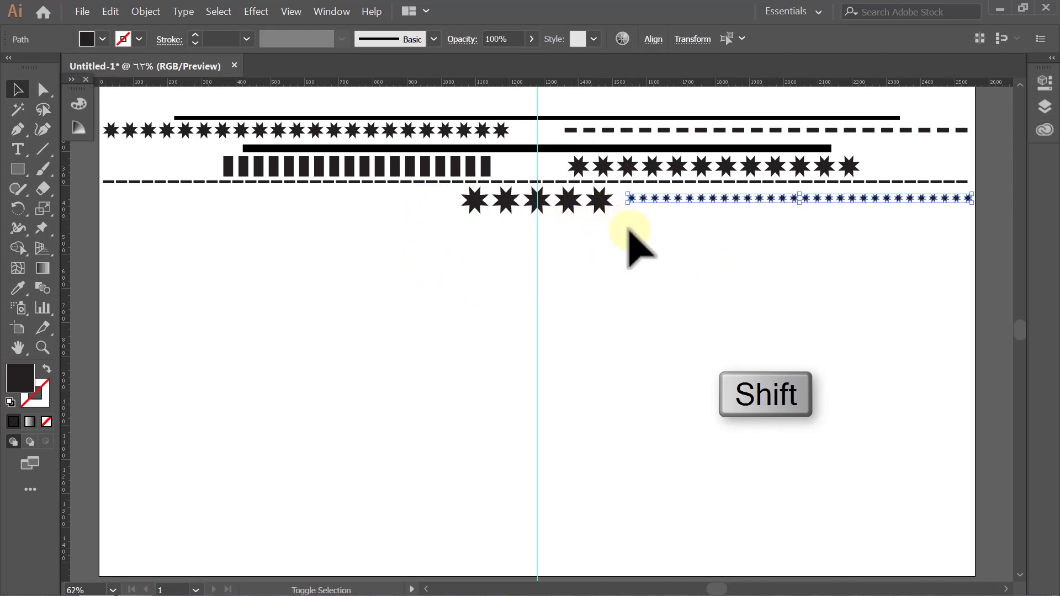
left_click(628, 259)
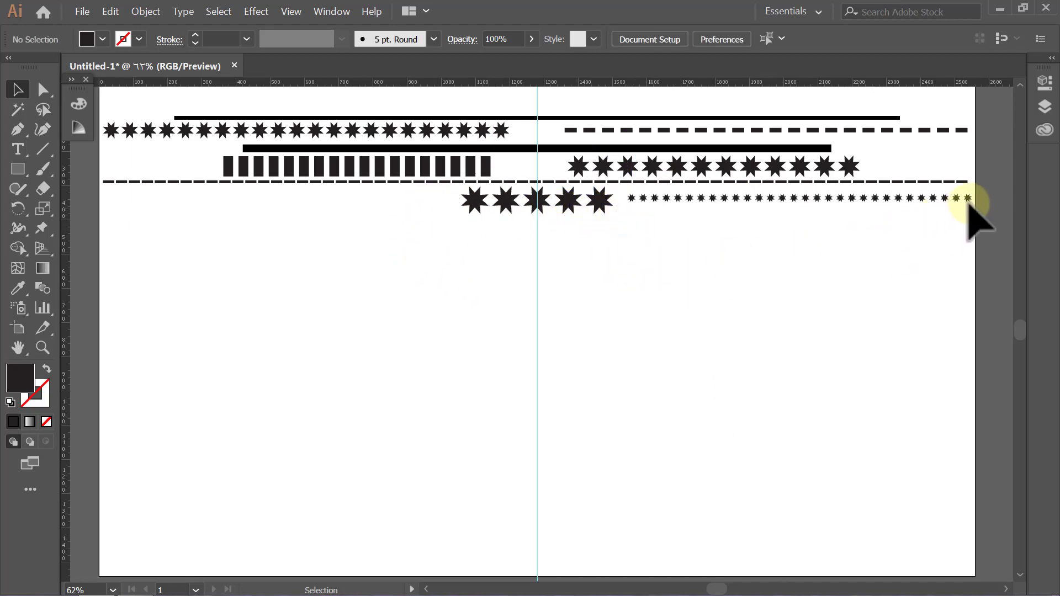
Copy the small-star row to the left side of the large stars.
left_click_drag(980, 189, 680, 220)
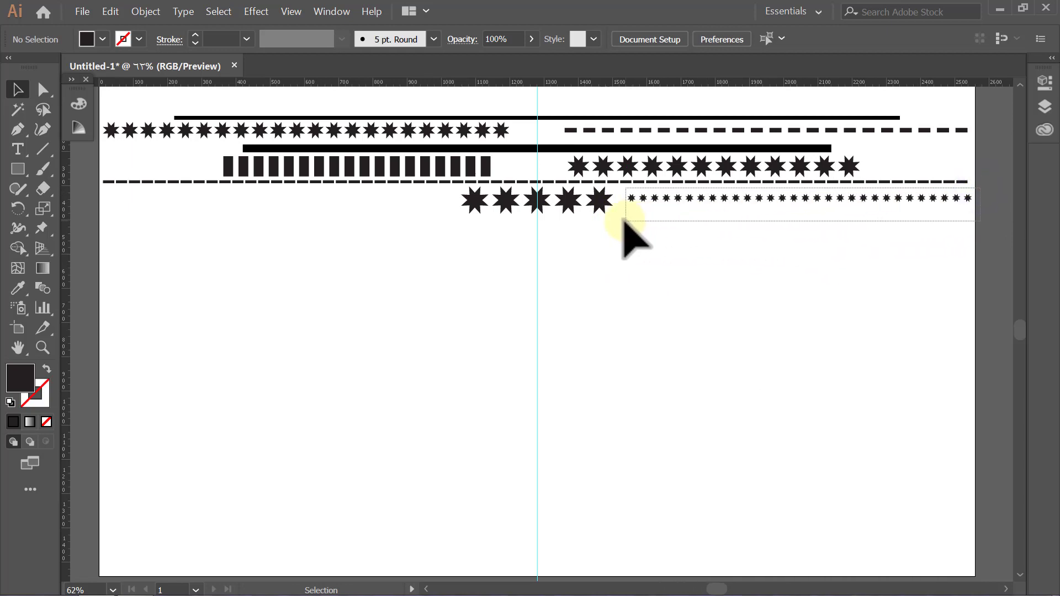
left_click_drag(748, 198, 227, 218)
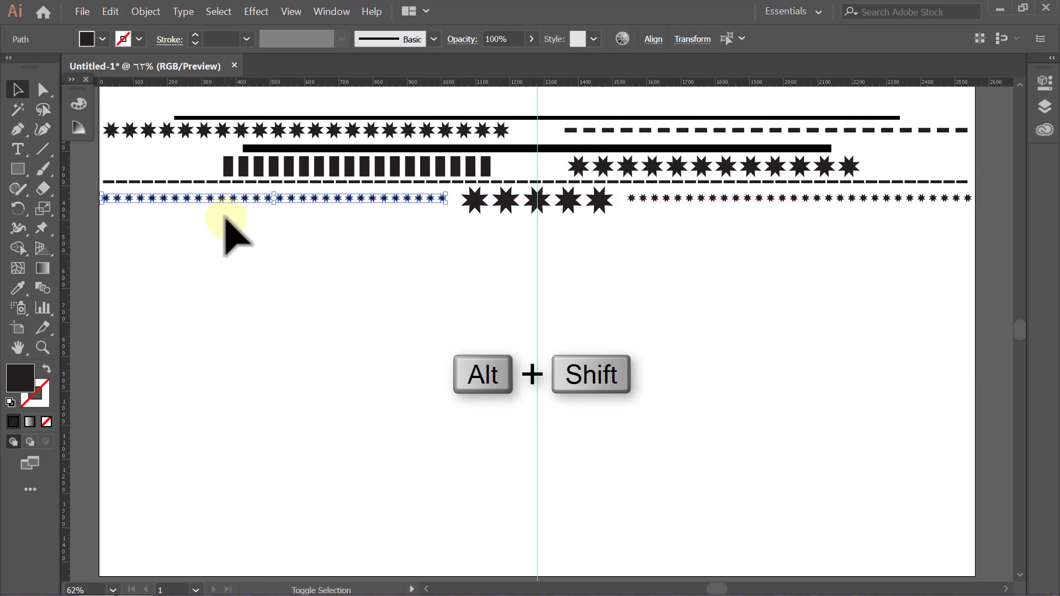
left_click(272, 265)
Vertically centre all small and large stars, then copy the long thin line below them.
mouse_move(982, 193)
left_mouse_down()
mouse_move(824, 219)
mouse_move(118, 221)
mouse_move(101, 232)
left_mouse_up()
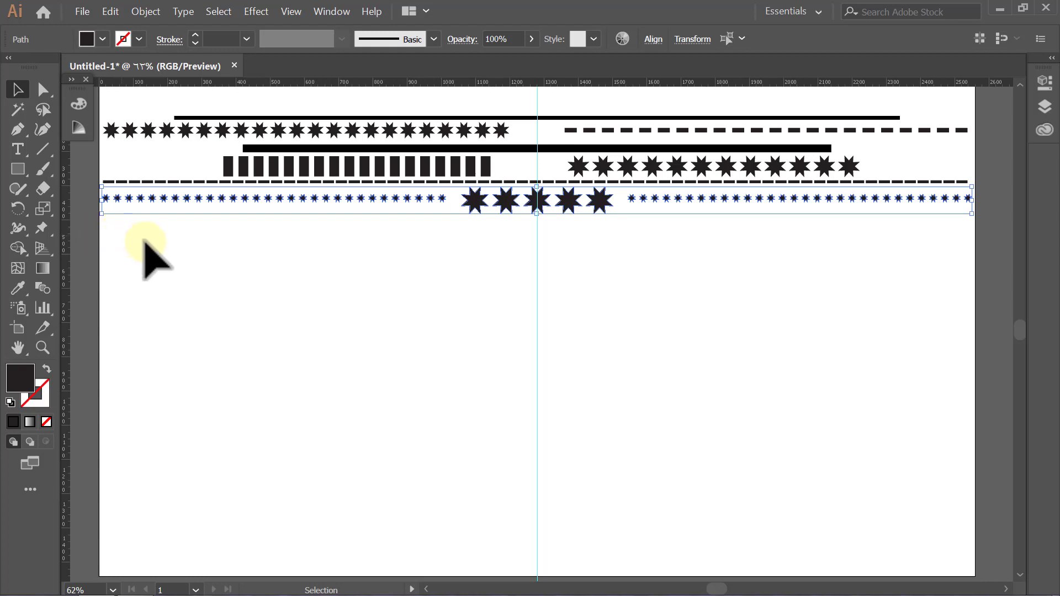
left_click(653, 40)
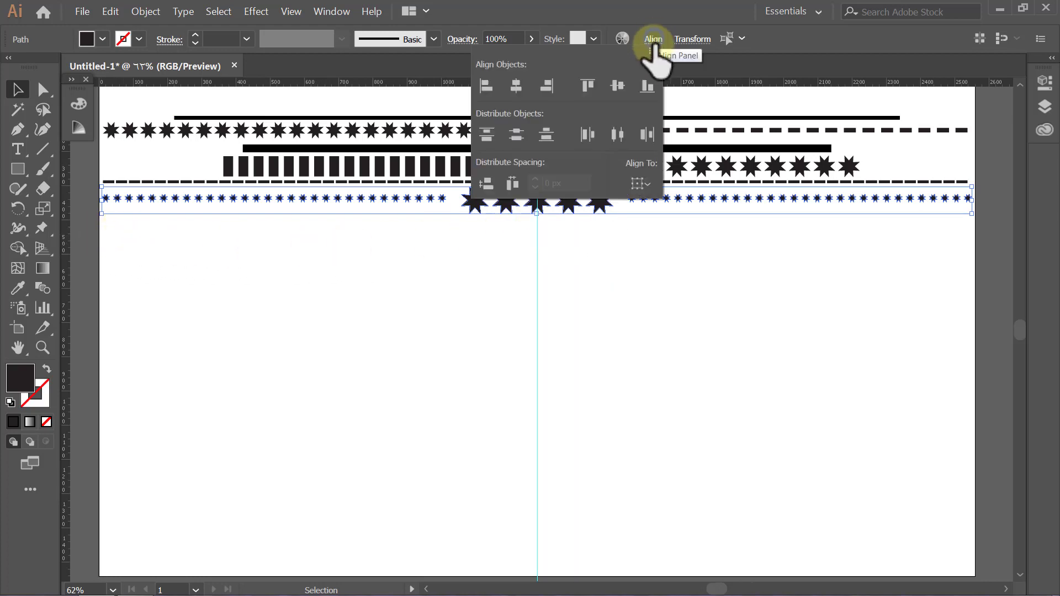
left_click(616, 85)
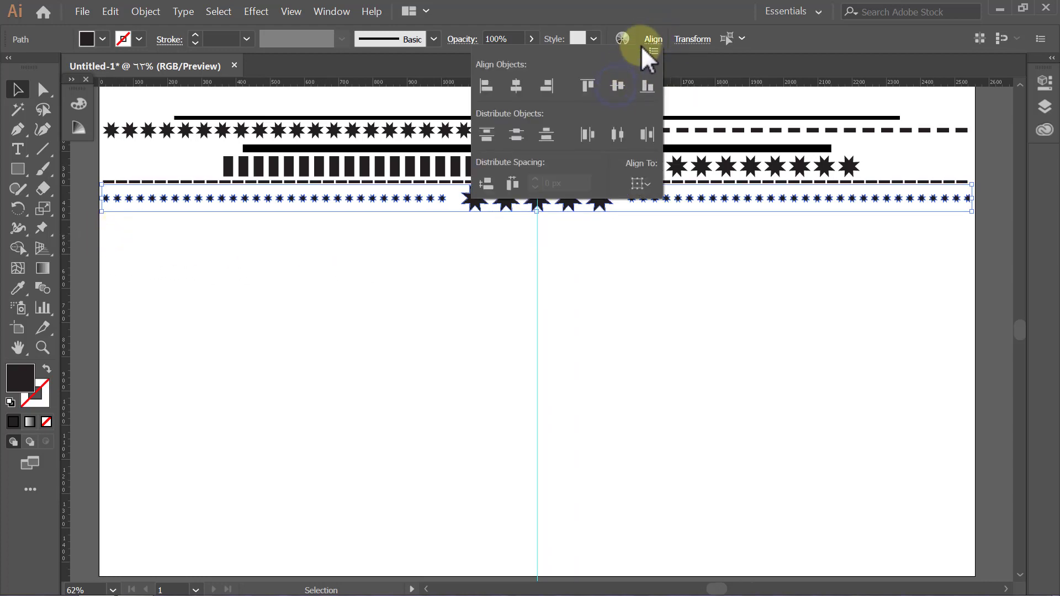
left_click(664, 243)
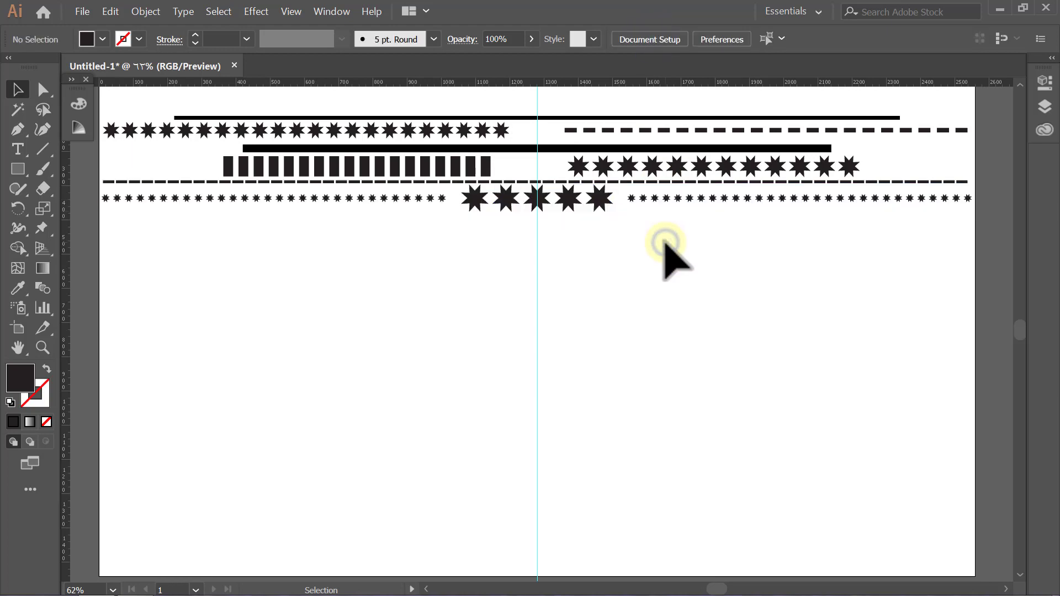
left_click_drag(648, 144, 654, 230)
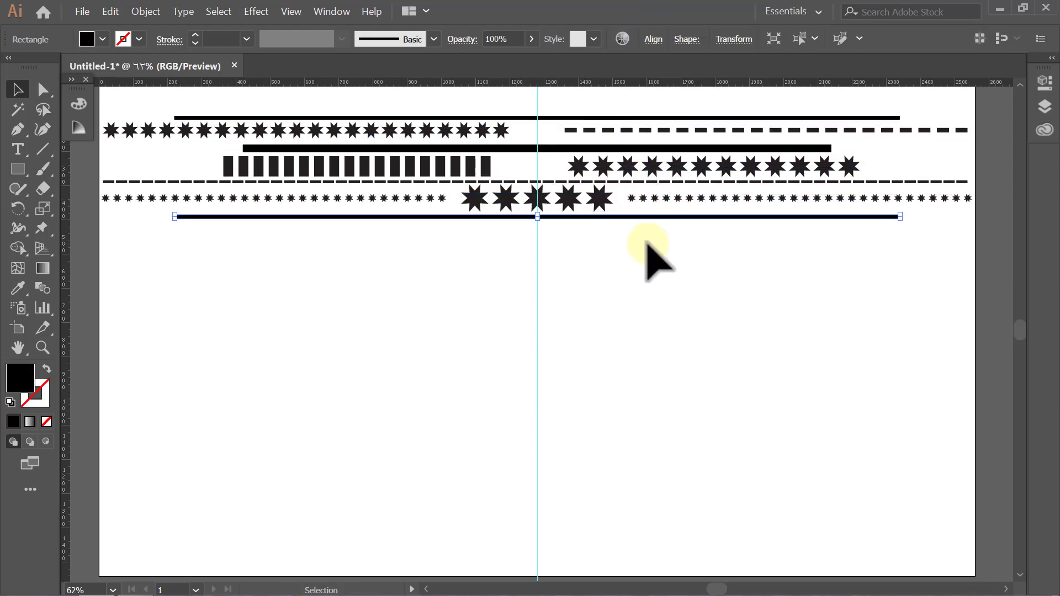
Copy a few bars below the new line and enlarge them evenly into a centred block.
left_click(648, 243)
left_click_drag(499, 165, 361, 174)
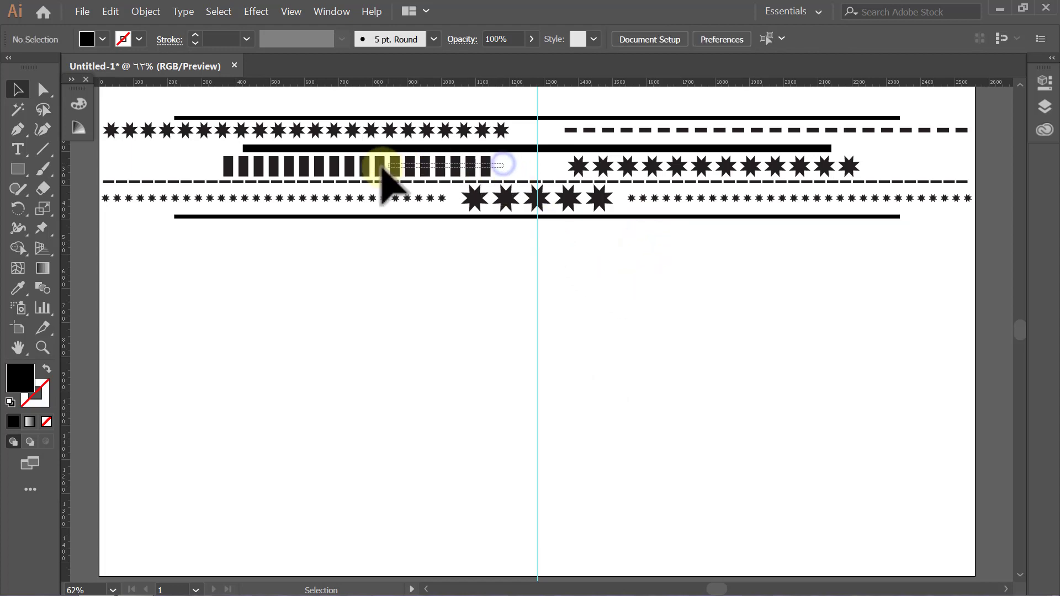
mouse_move(445, 171)
left_mouse_down()
mouse_move(460, 224)
mouse_move(556, 235)
left_mouse_up()
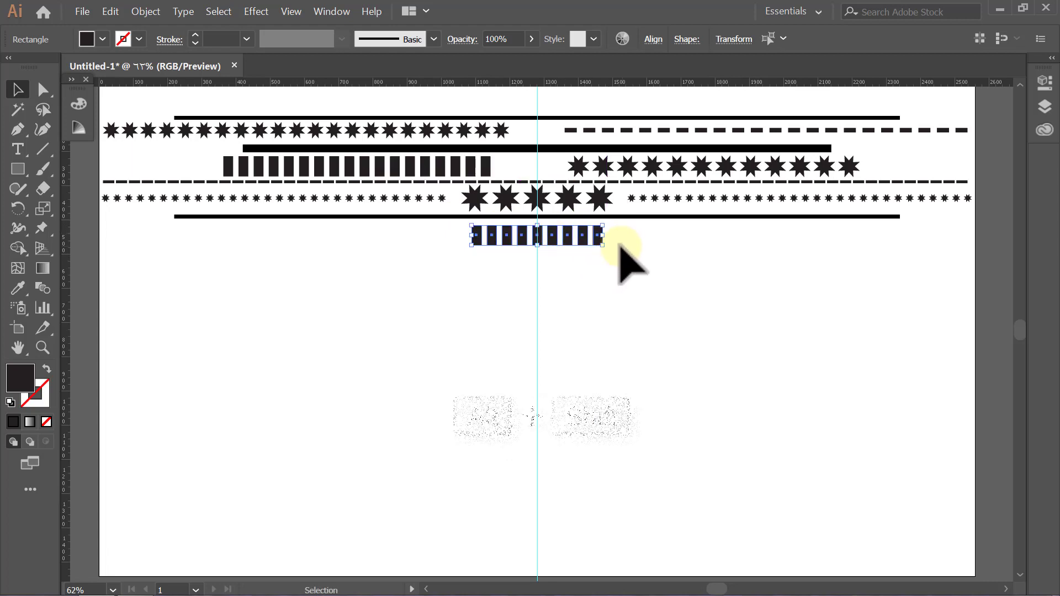
left_click_drag(600, 245, 609, 252)
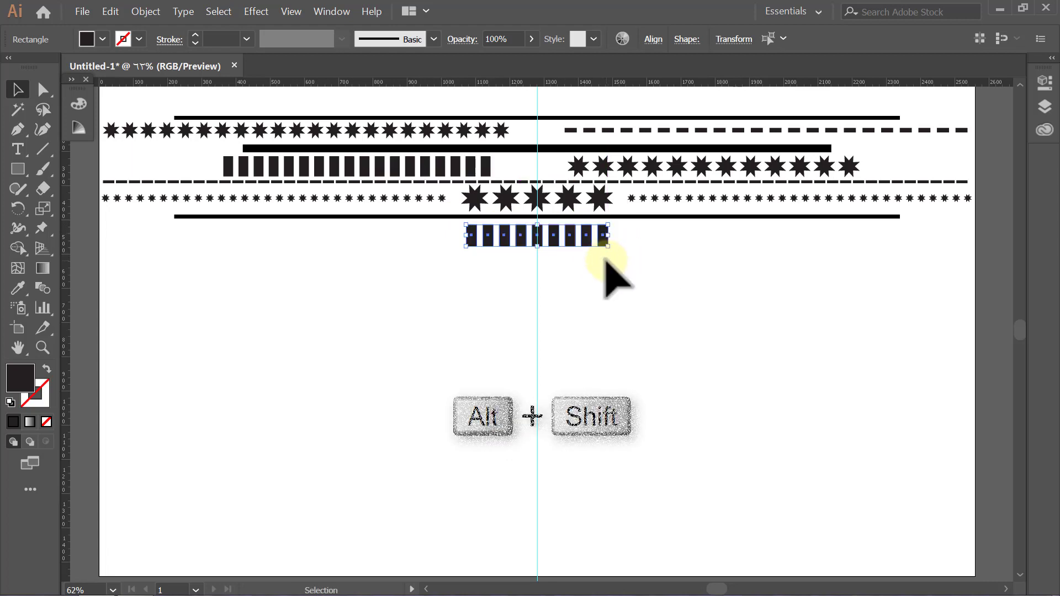
left_click(606, 260)
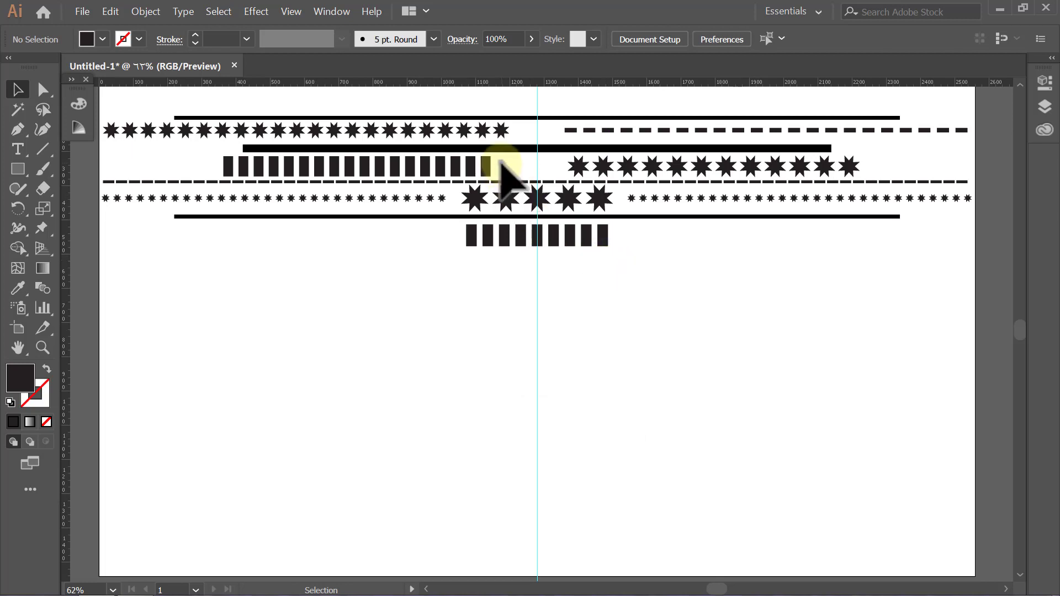
left_click(265, 169)
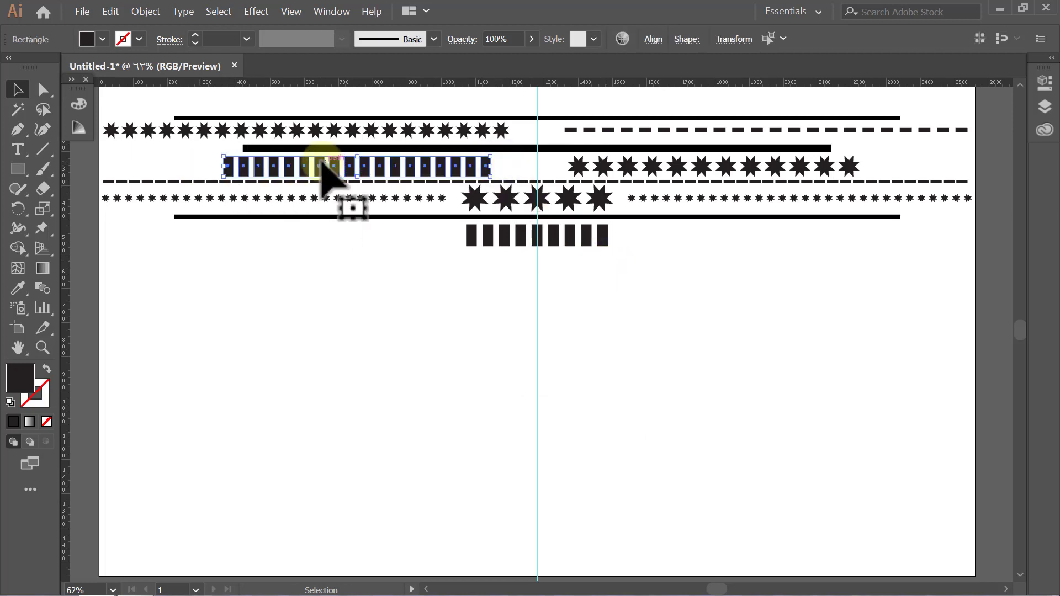
Copy the bar row right of the bar block, stretch it to the edge, and flatten it into dashes.
left_click_drag(322, 161, 747, 230)
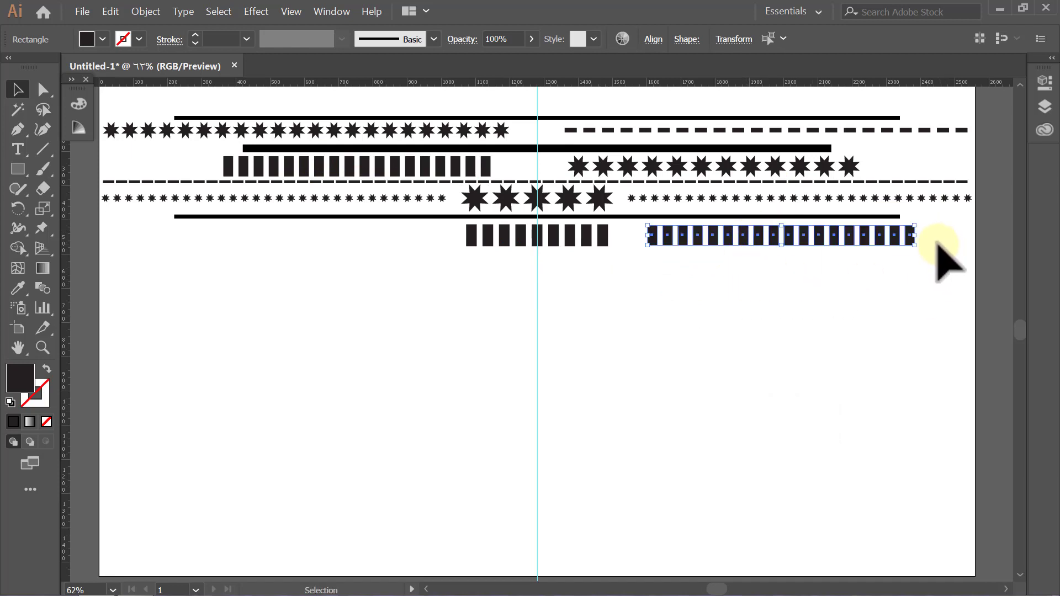
left_click_drag(915, 239, 968, 238)
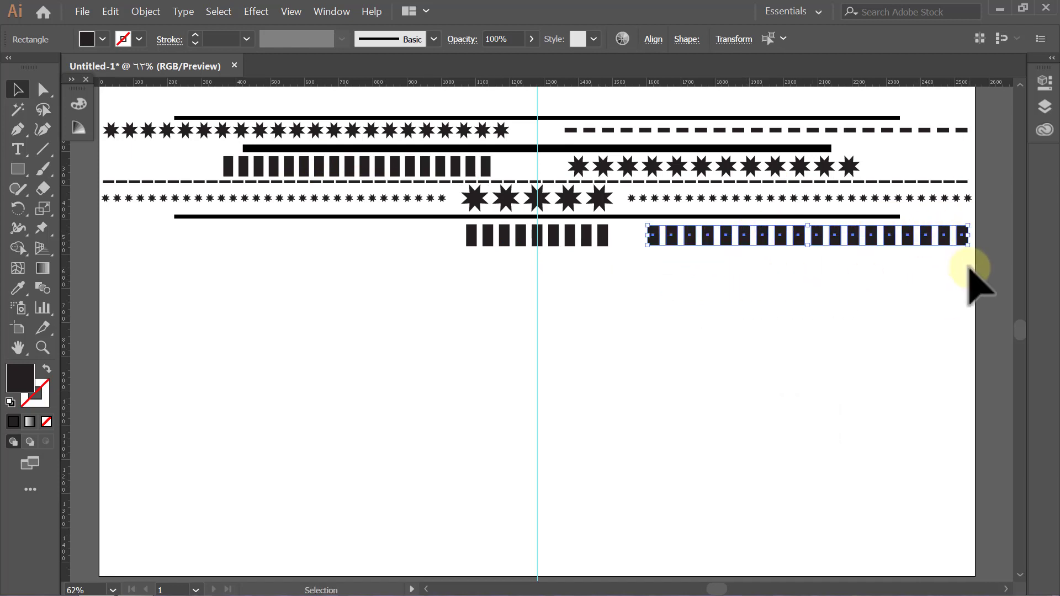
left_click_drag(647, 239, 627, 236)
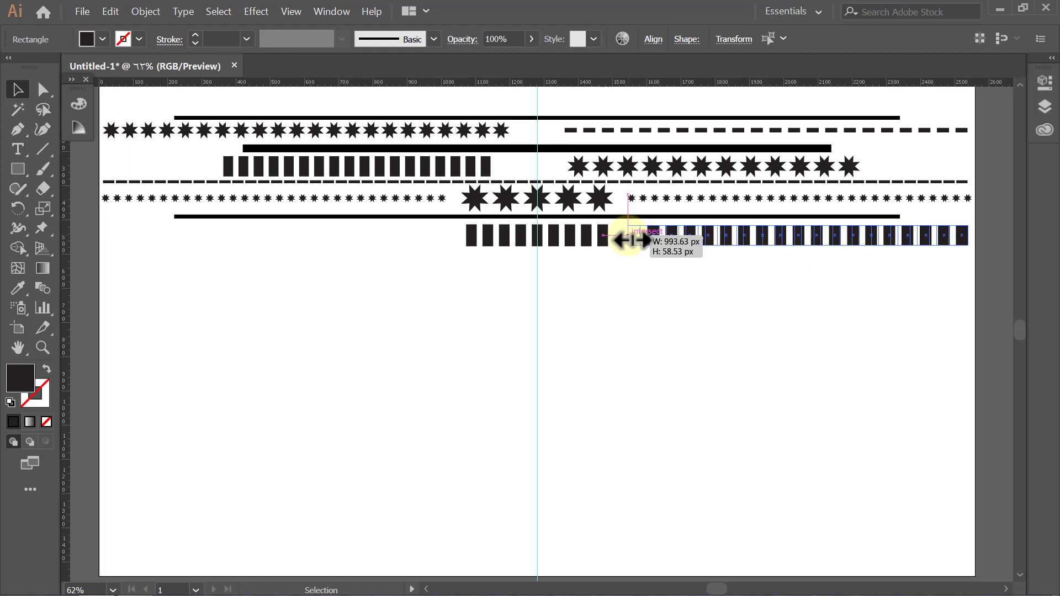
left_click_drag(801, 245, 802, 232)
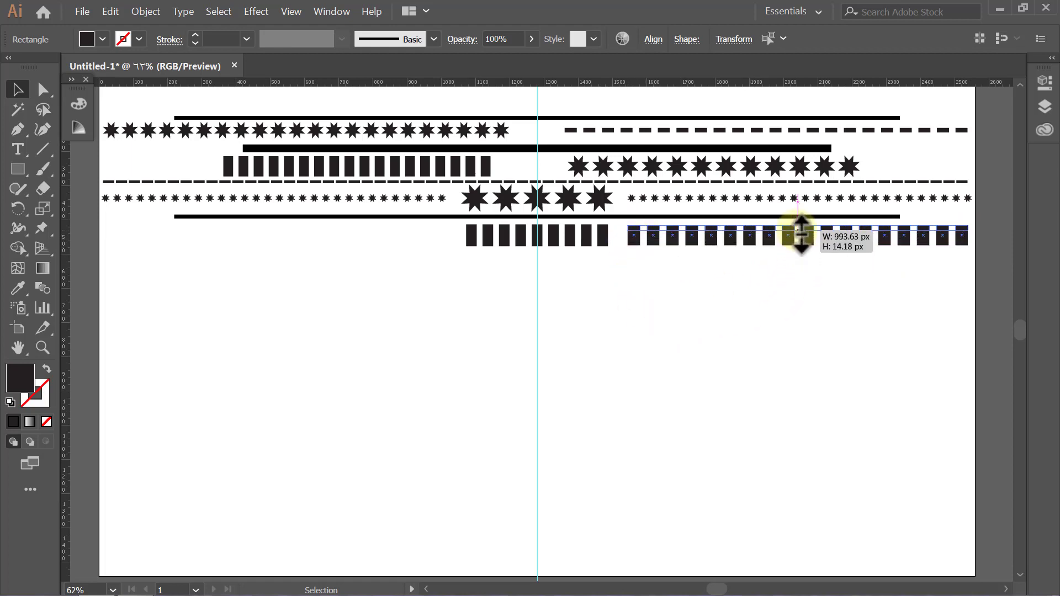
left_click(797, 255)
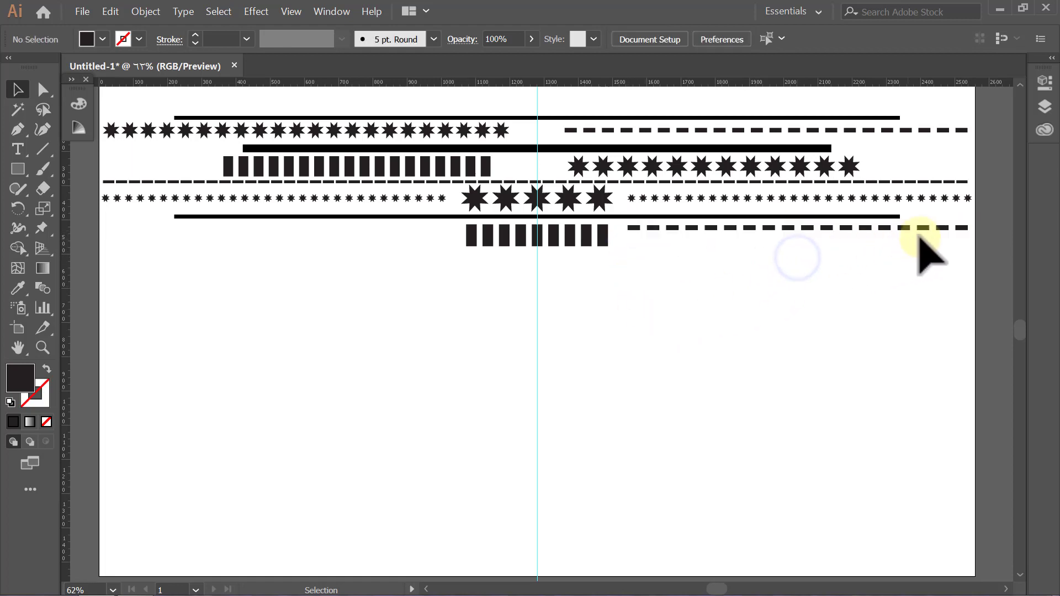
Copy the dashed row to the left side of the bar block.
left_click_drag(893, 243, 625, 247)
left_click_drag(735, 237, 210, 241)
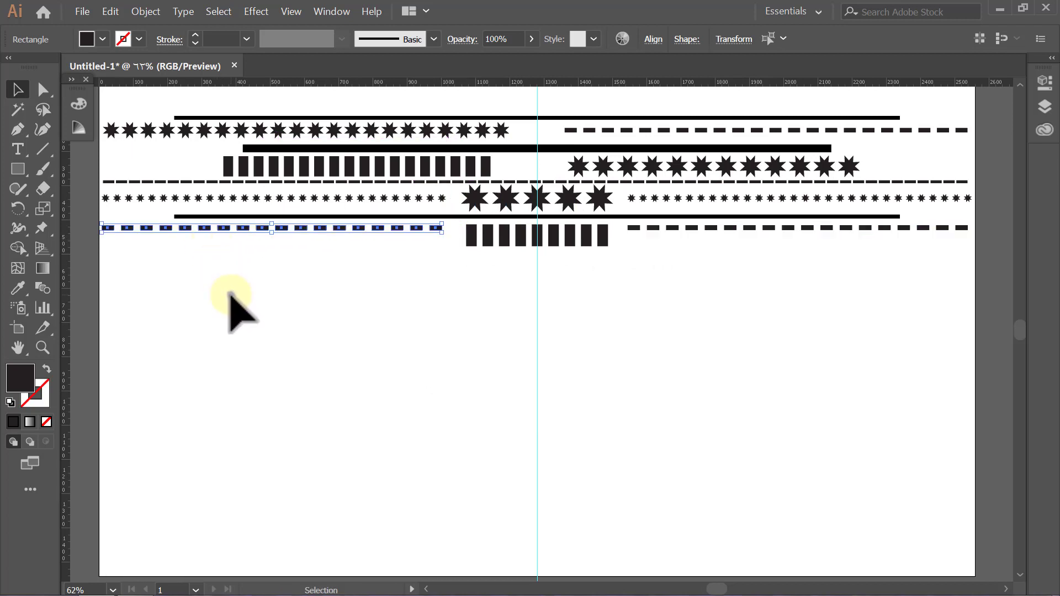
left_click(231, 294)
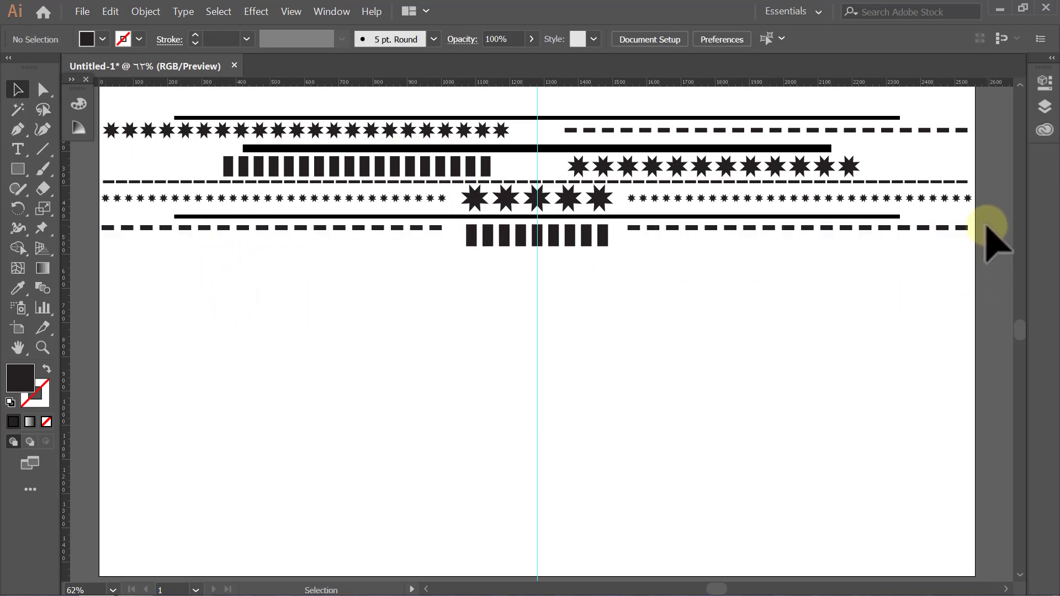
Vertically centre both dashed rows with the bar block and nudge the row down slightly.
mouse_move(987, 227)
left_mouse_down()
mouse_move(98, 278)
mouse_move(110, 287)
left_mouse_up()
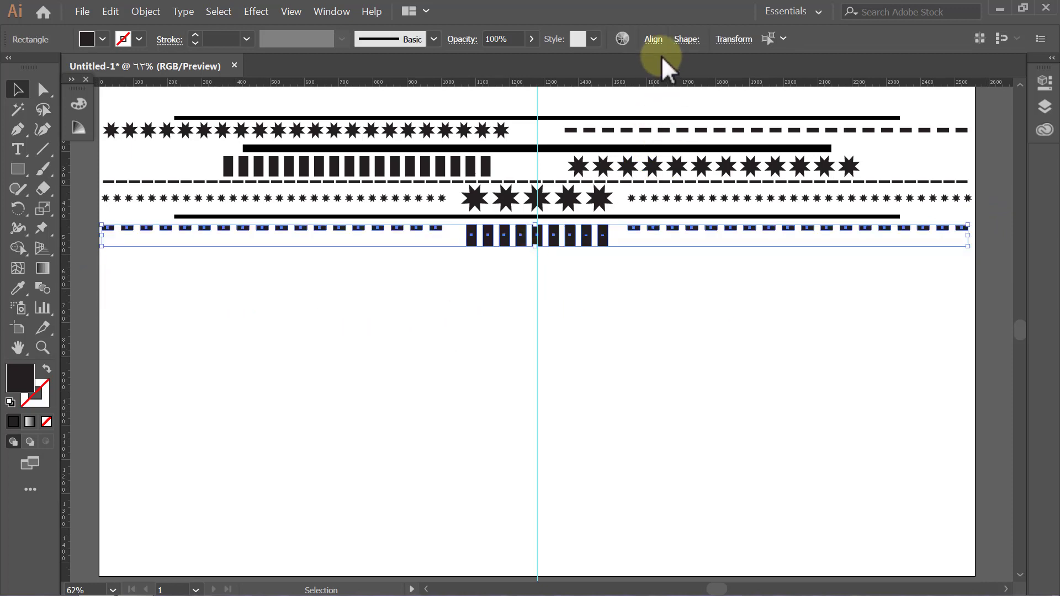
left_click(653, 39)
left_click(617, 85)
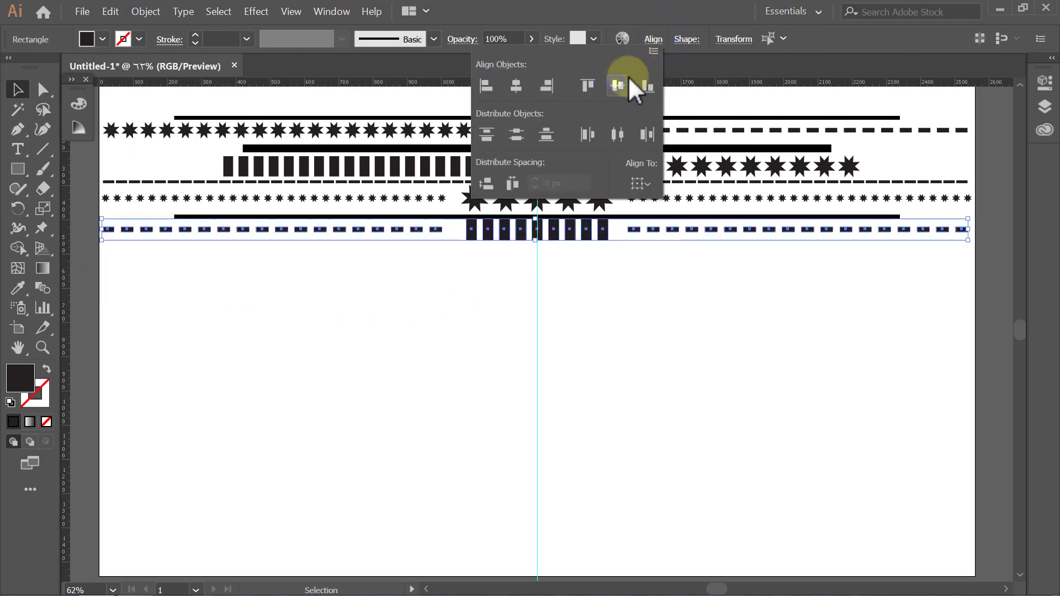
left_click(653, 41)
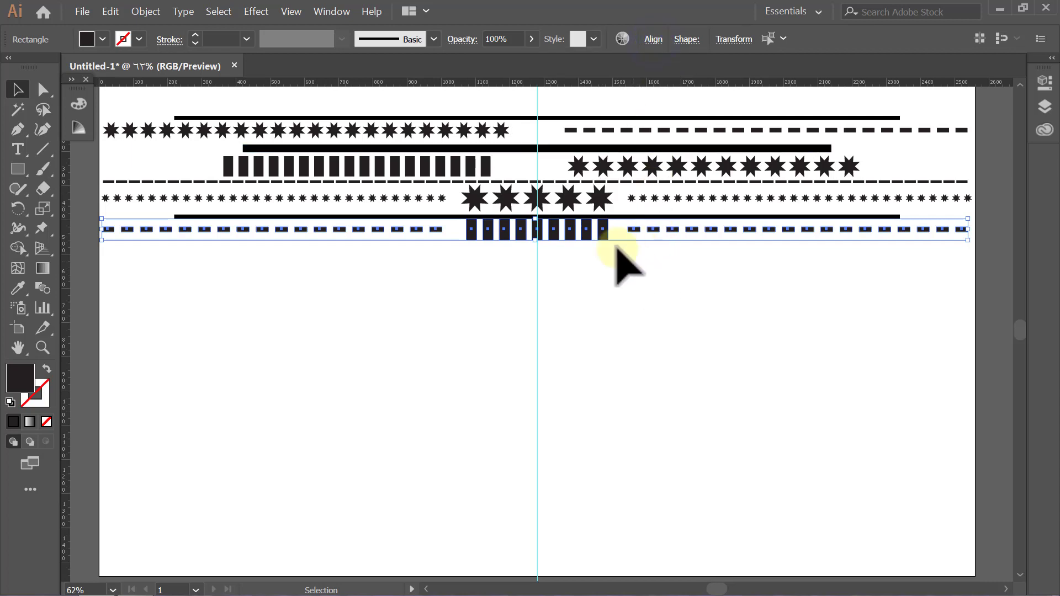
left_click_drag(607, 223, 607, 228)
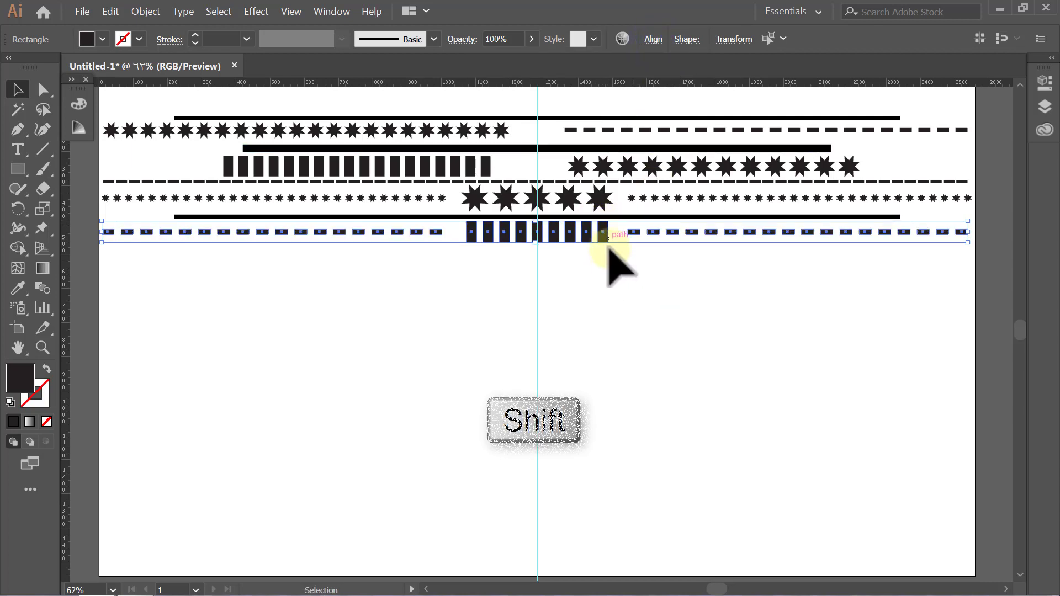
left_click(611, 261)
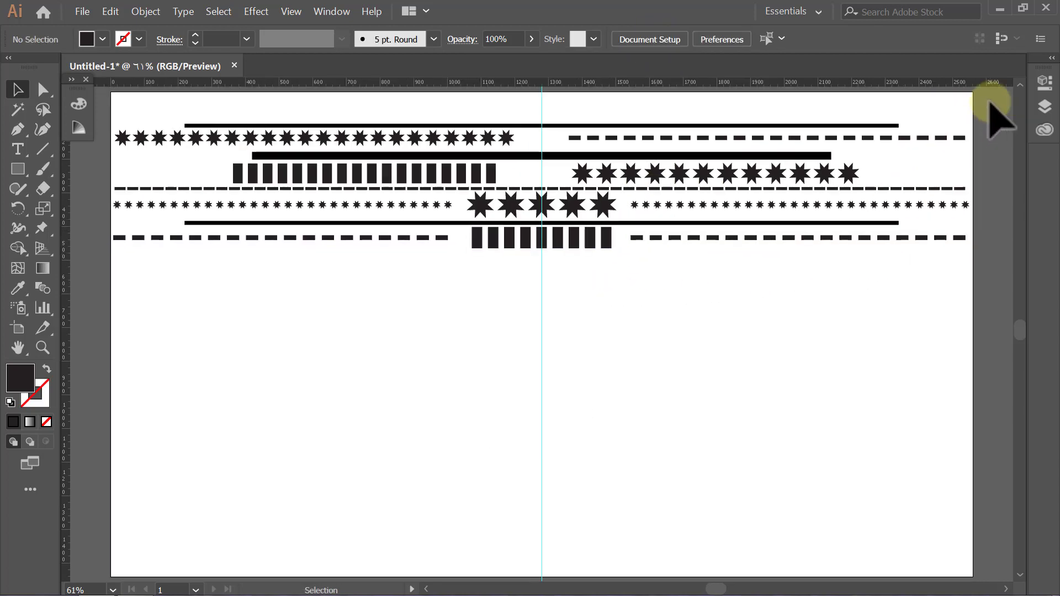
scroll(988, 118, "down", 1, "alt")
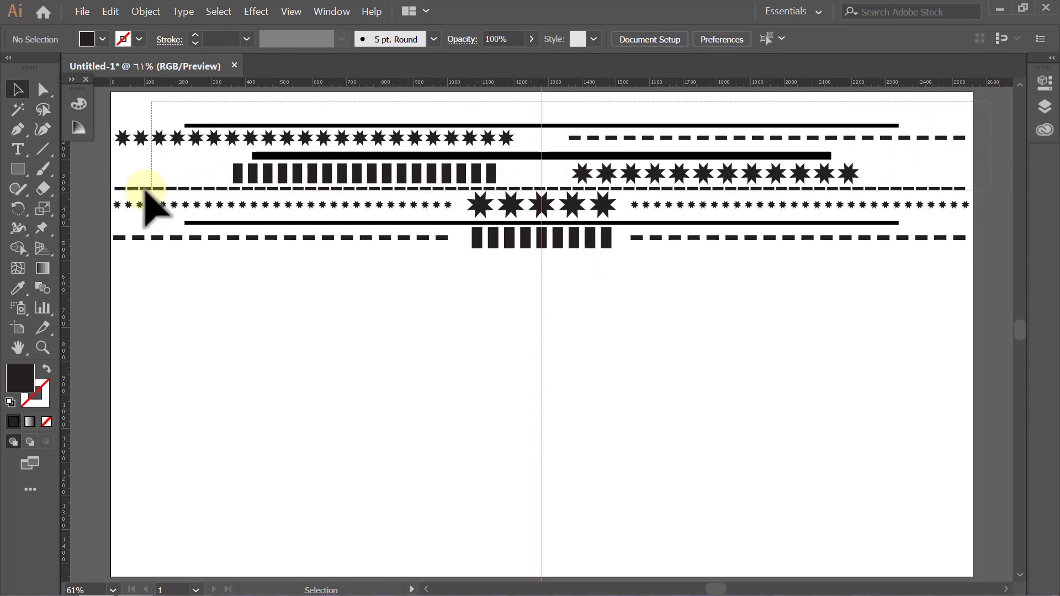
Copy the upper pattern rows straight down and reflect the copy across the horizontal axis.
left_click(113, 188)
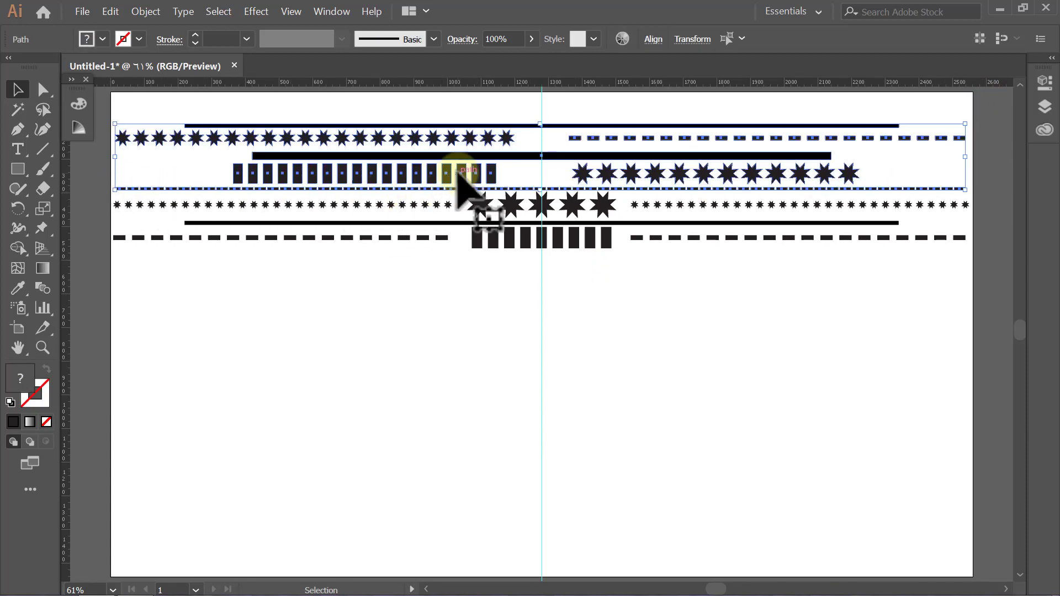
left_click_drag(462, 176, 463, 413, "alt+shift")
right_click(567, 394)
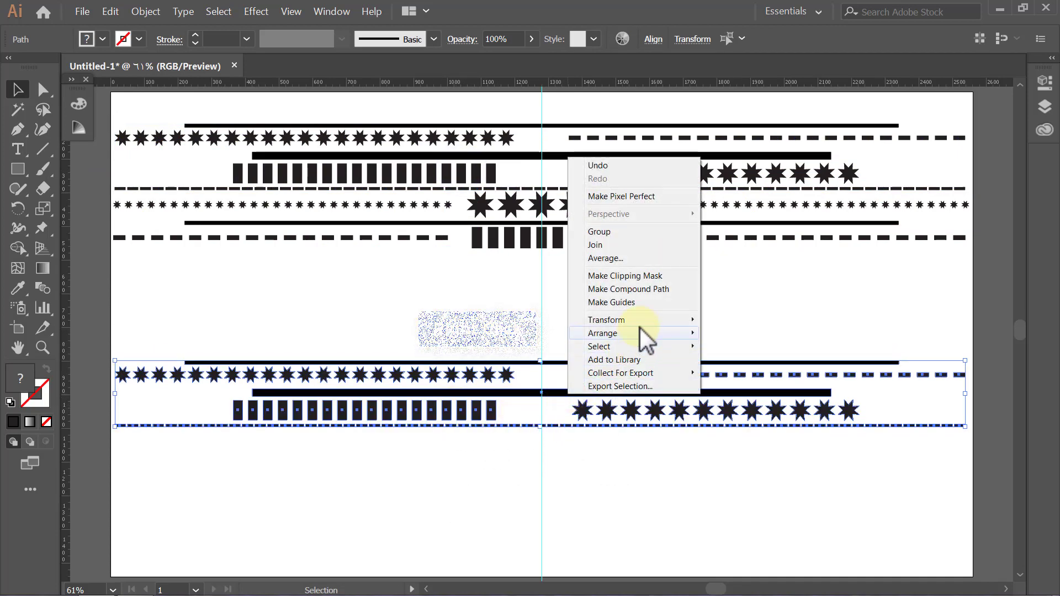
mouse_move(606, 319)
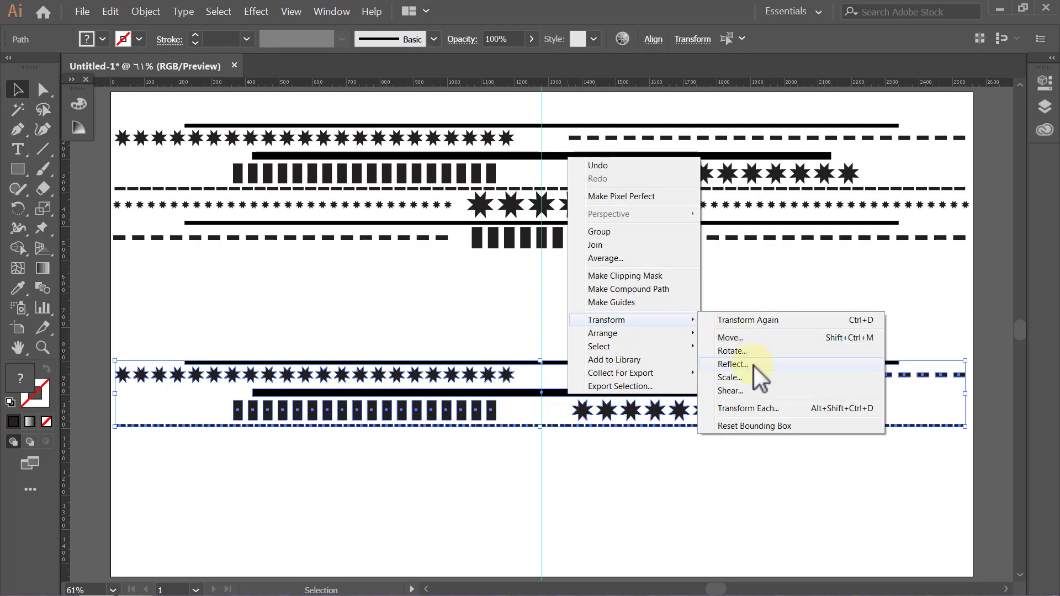
left_click(754, 366)
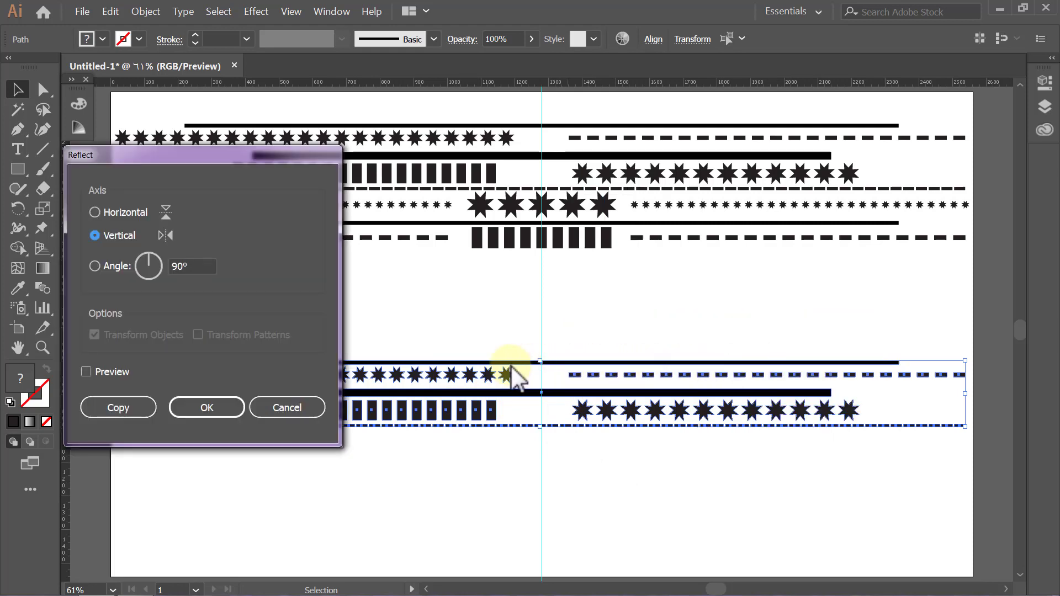
left_click(107, 215)
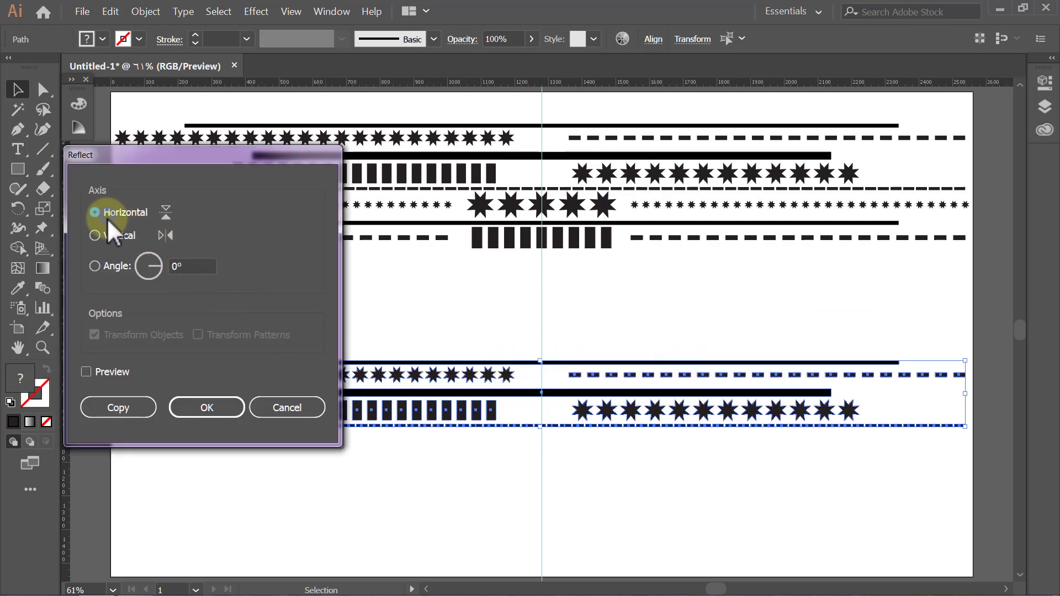
left_click(97, 370)
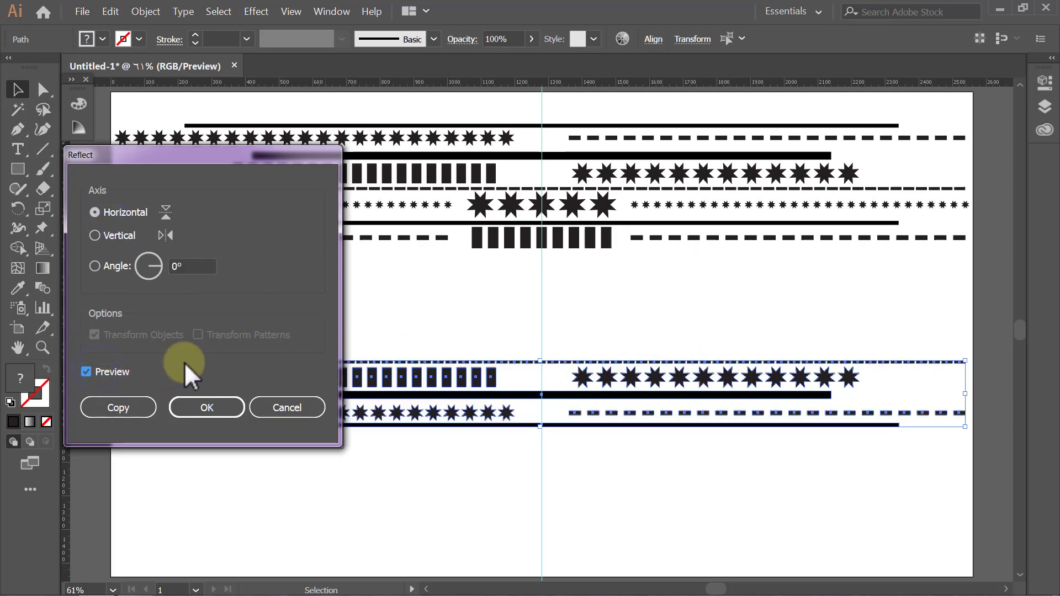
left_click(204, 409)
Reflect the copied rows across the vertical axis, move them up under the originals, and show Symbols.
right_click(585, 377)
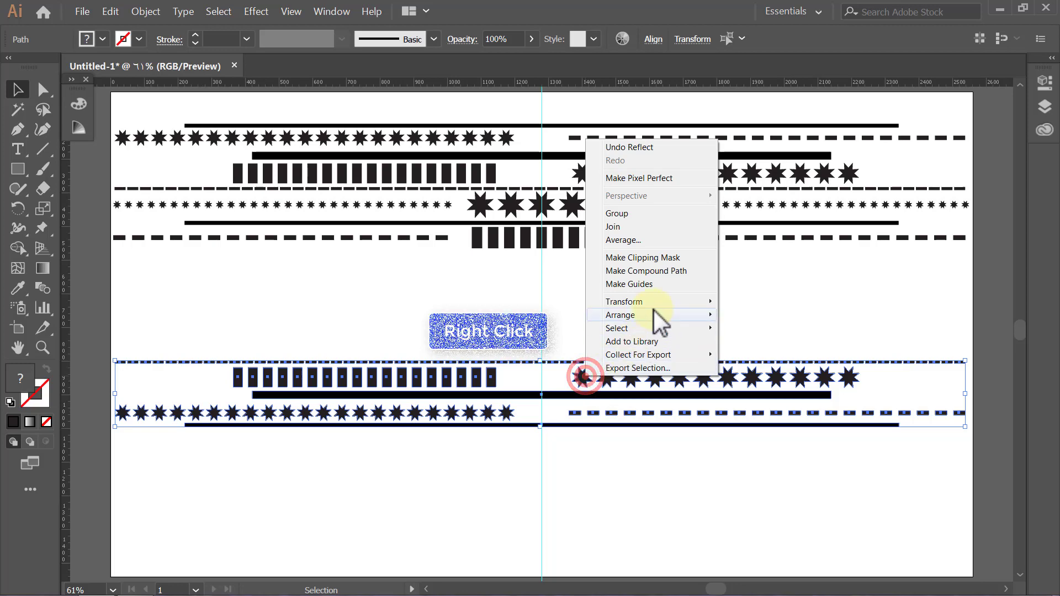
mouse_move(624, 301)
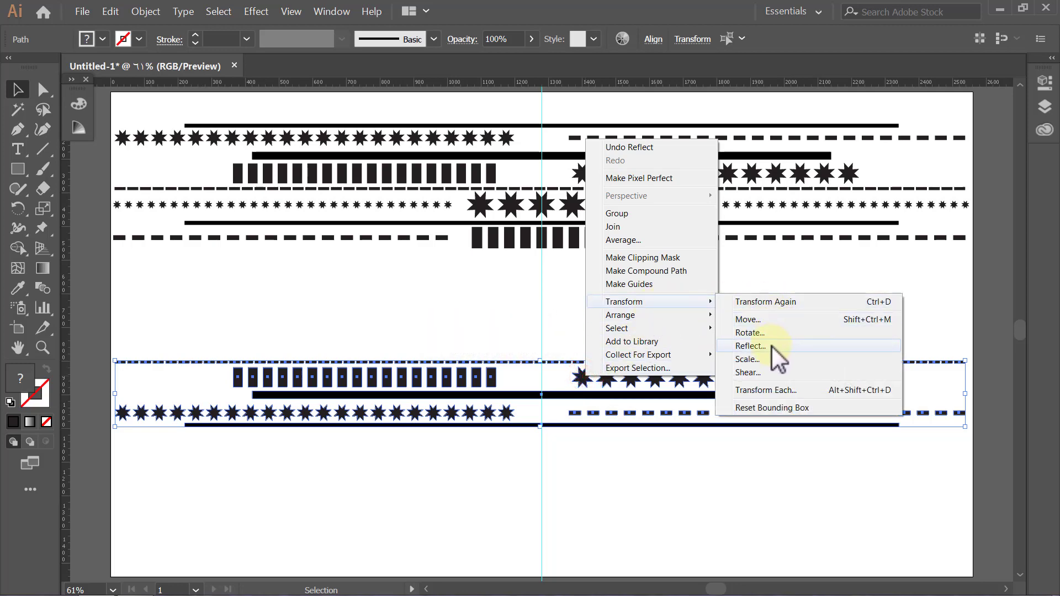
left_click(772, 347)
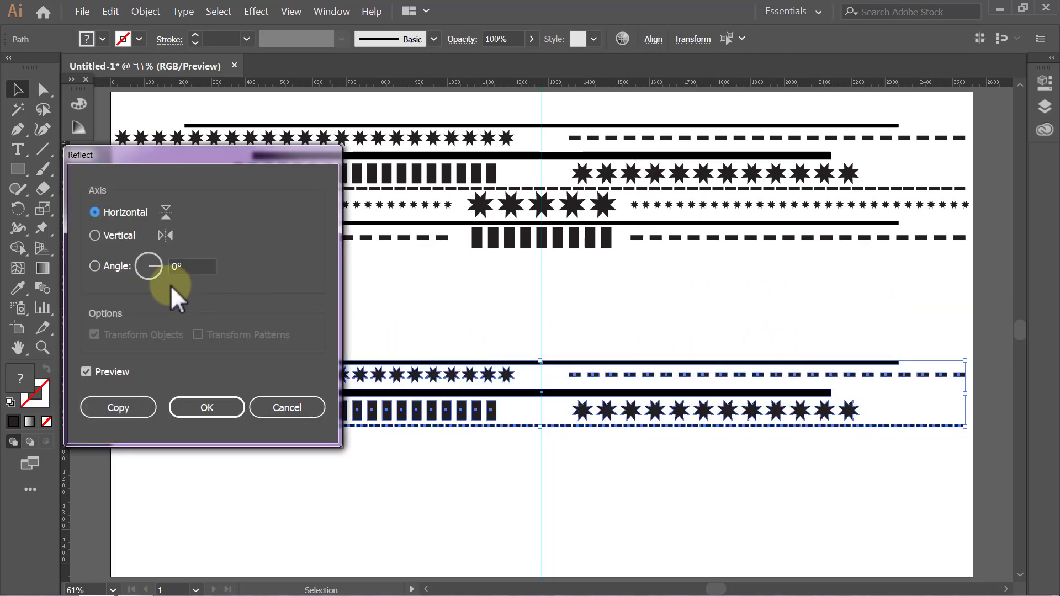
left_click(101, 234)
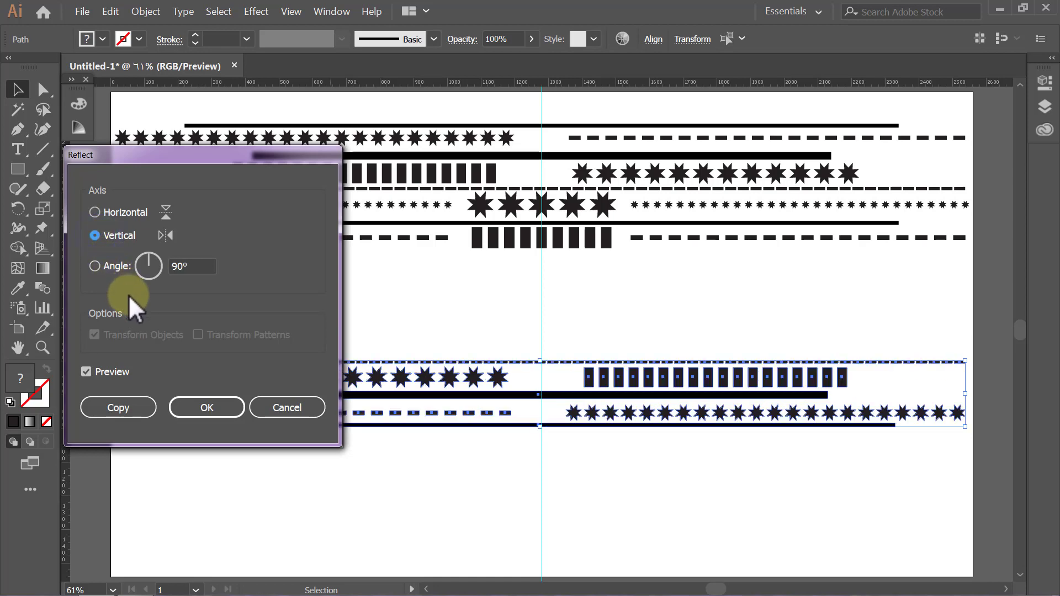
left_click(216, 408)
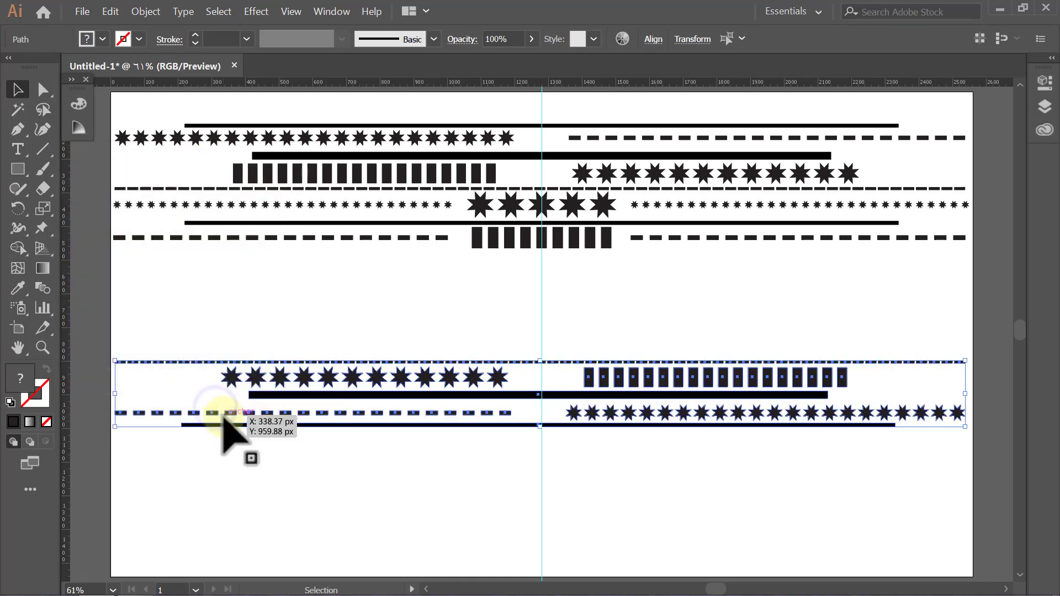
left_click_drag(481, 397, 482, 281)
left_click(475, 346)
key("ctrl+shift+F11")
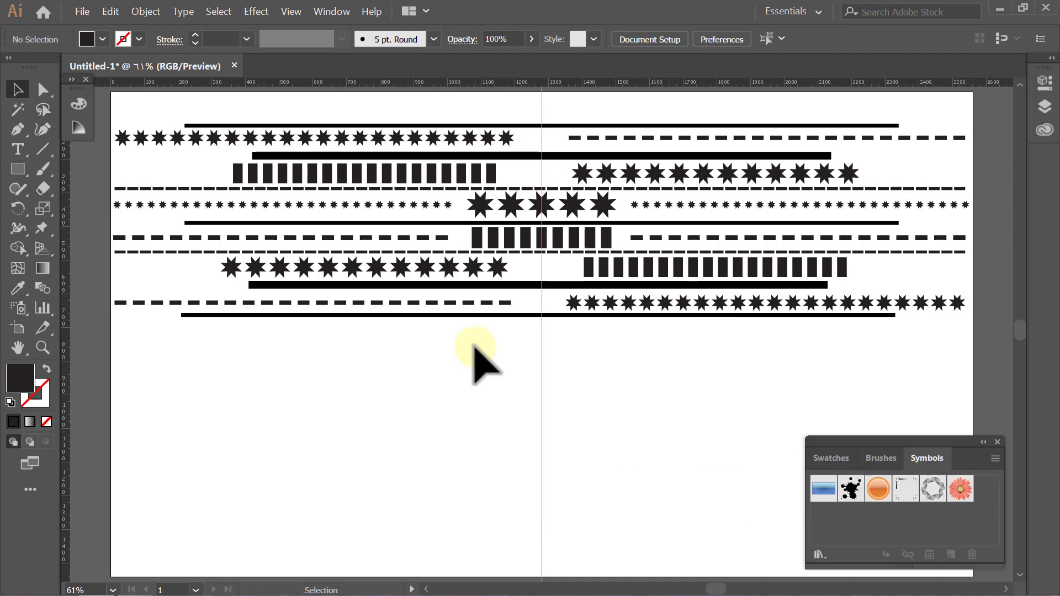
Select all the row artwork and save it as a new Graphic symbol named PATTERN.
left_click_drag(933, 171, 99, 345)
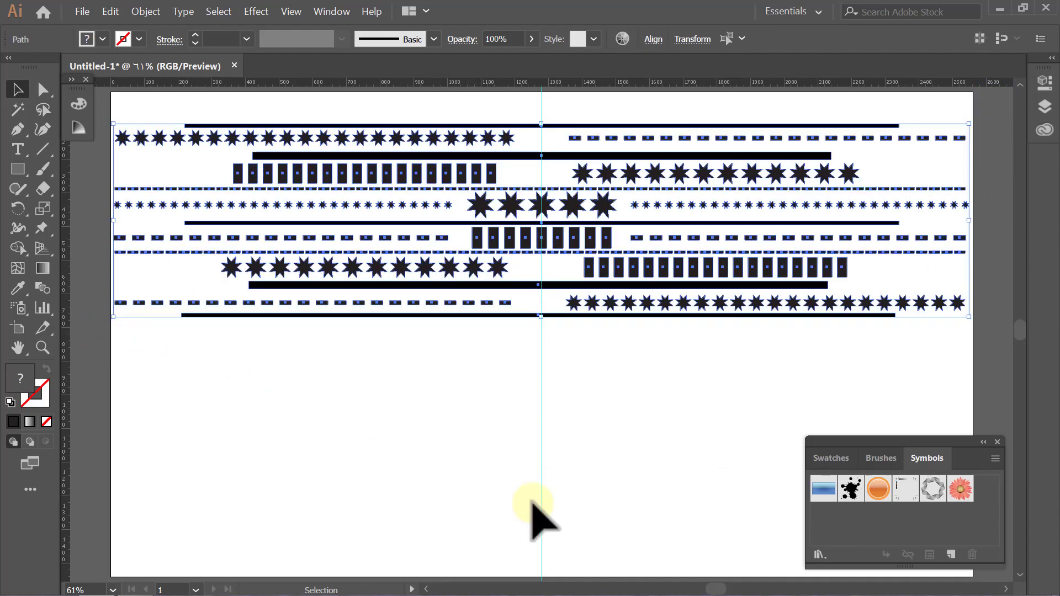
left_click(949, 555)
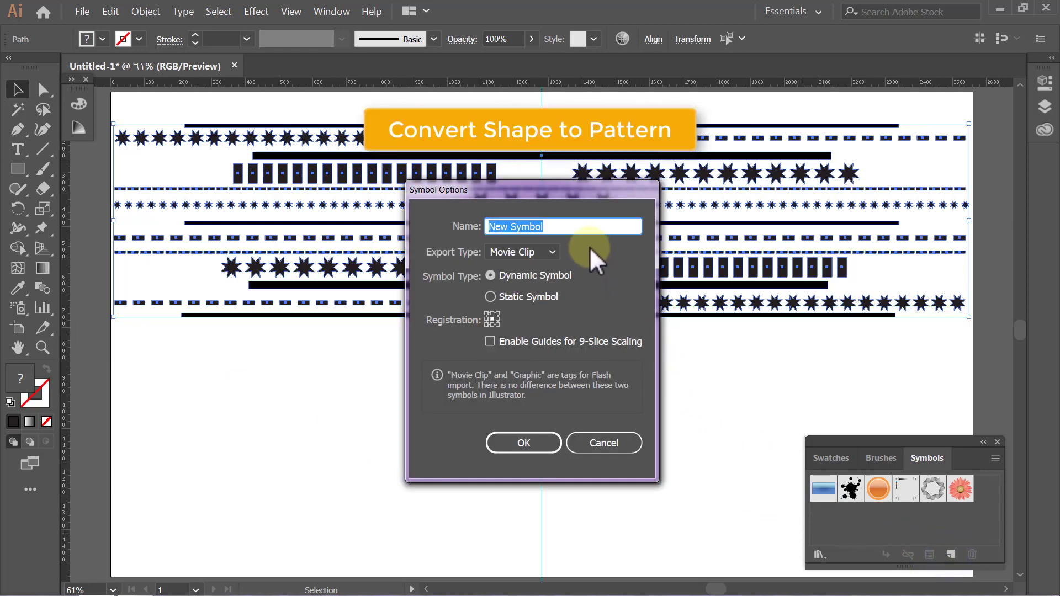
type("PATTERN")
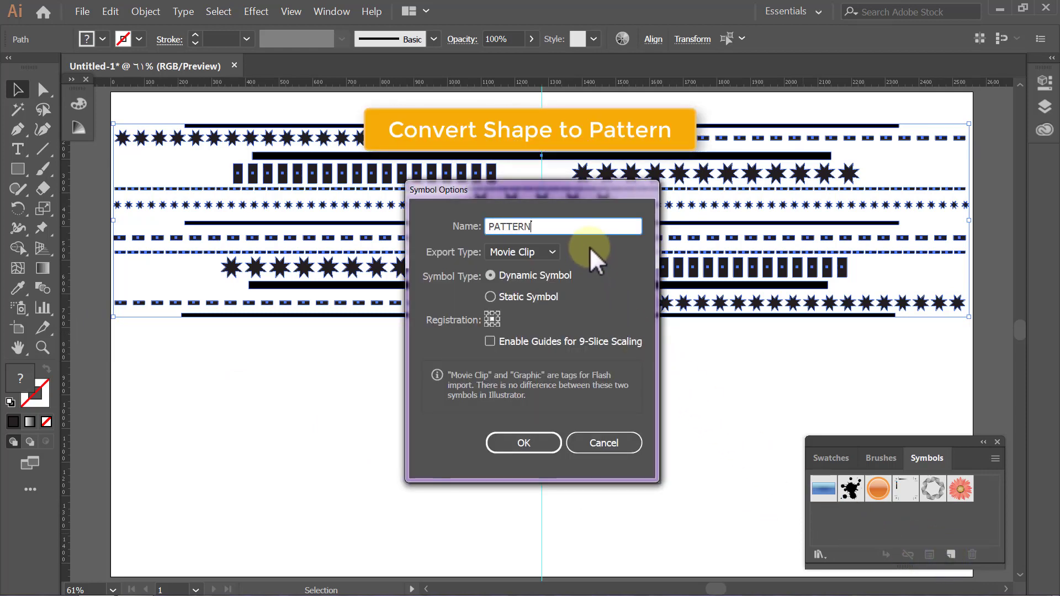
left_click(552, 252)
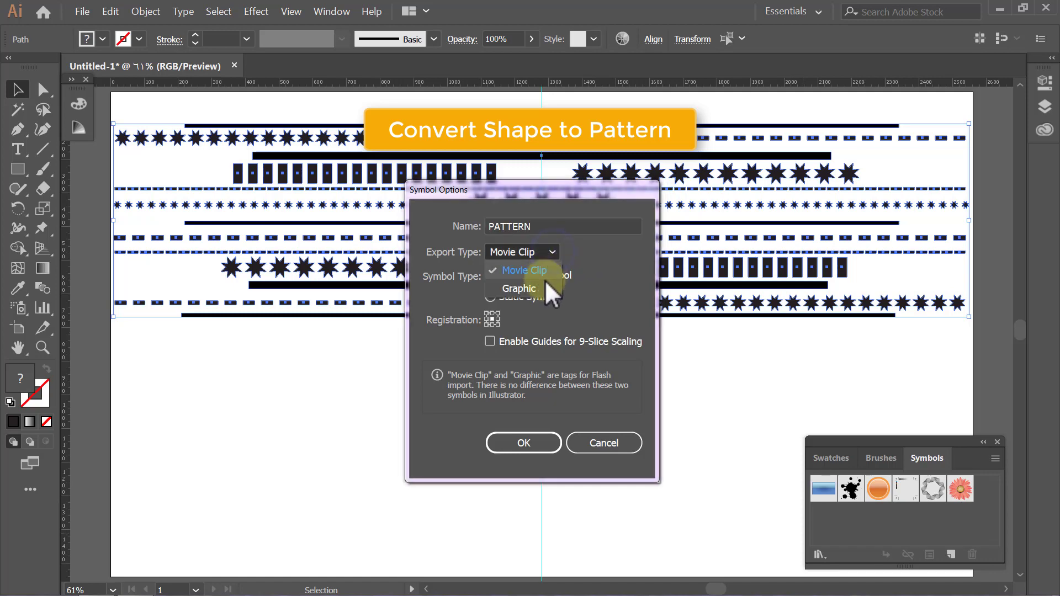
left_click(542, 284)
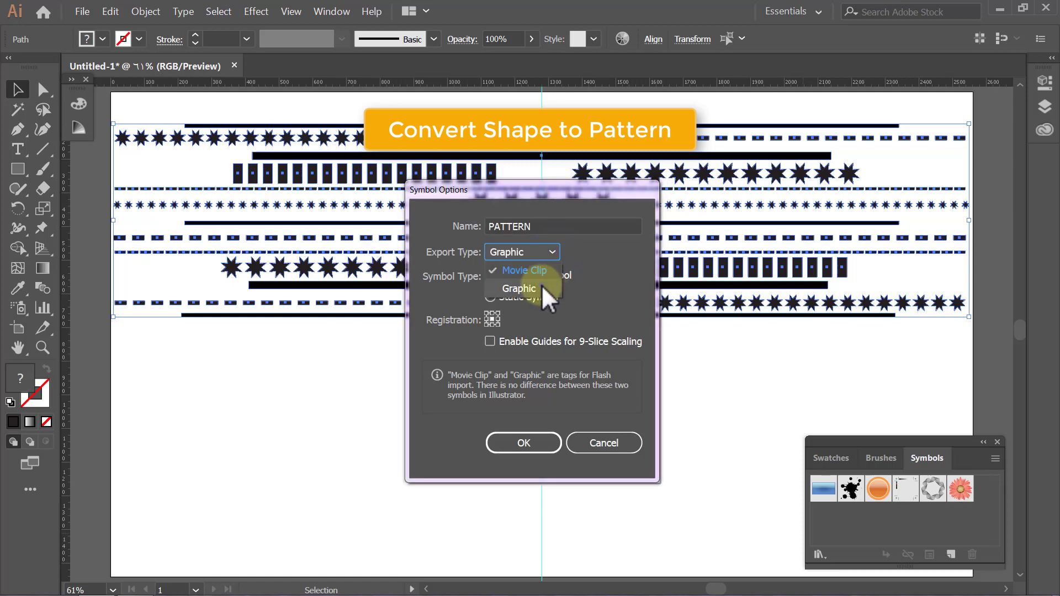
left_click(522, 443)
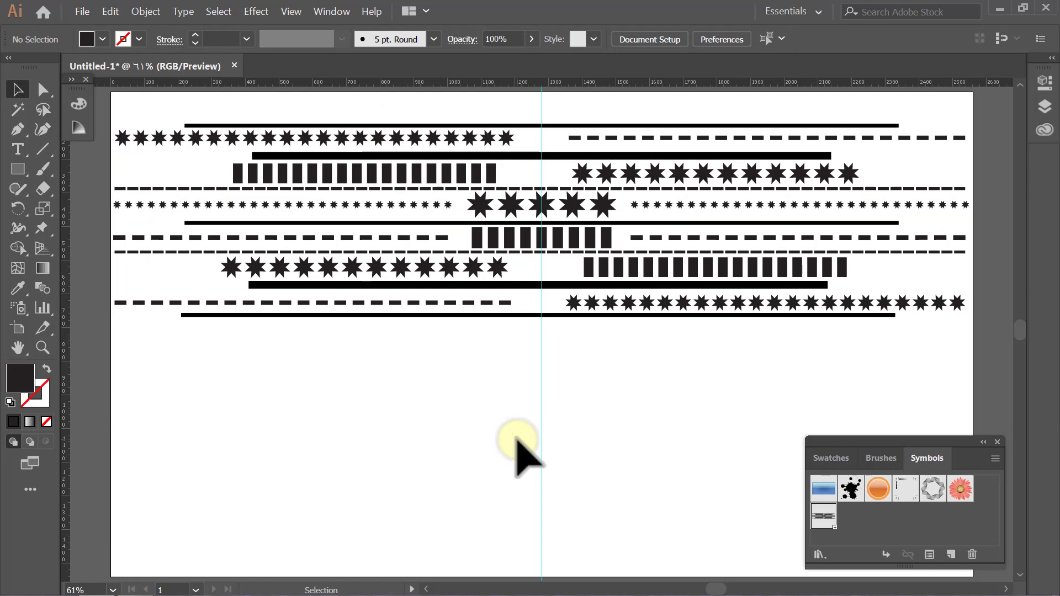
Delete the pattern artwork, unlock and delete the guide line, and hide the rulers.
left_click(997, 441)
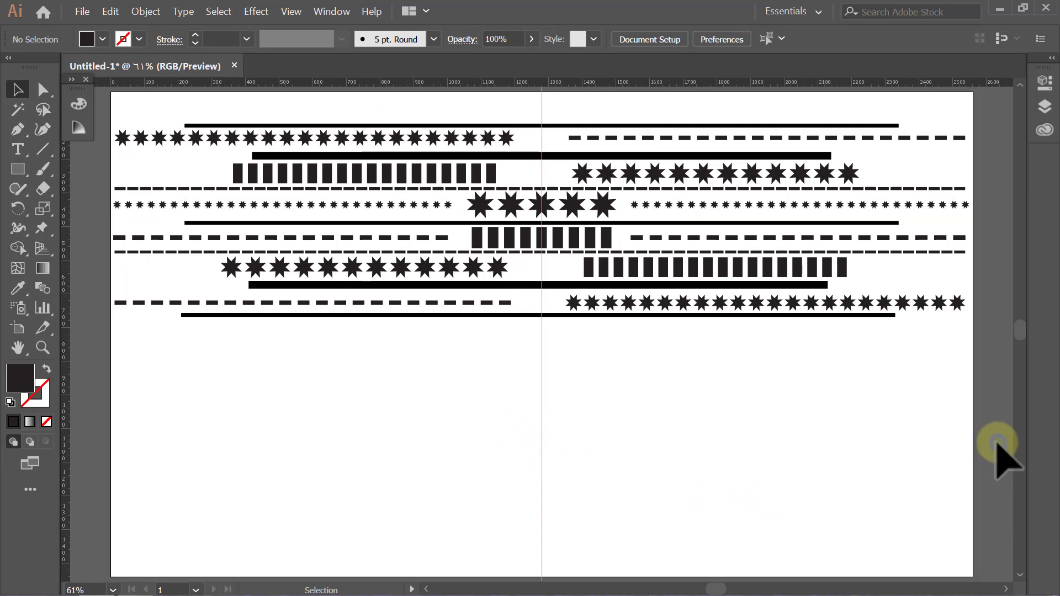
left_click(682, 303)
key("Delete")
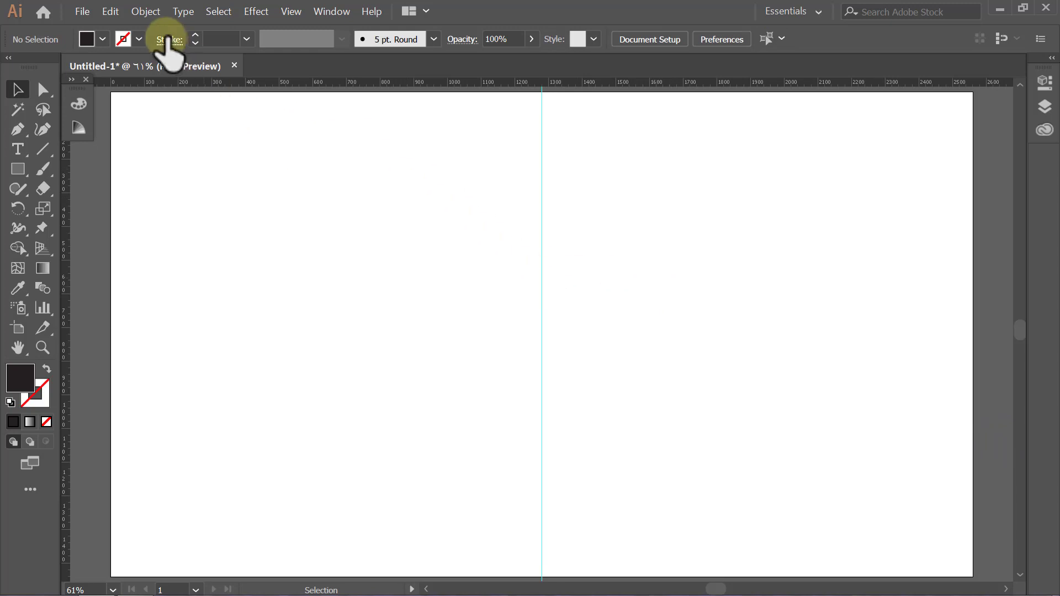
left_click(146, 12)
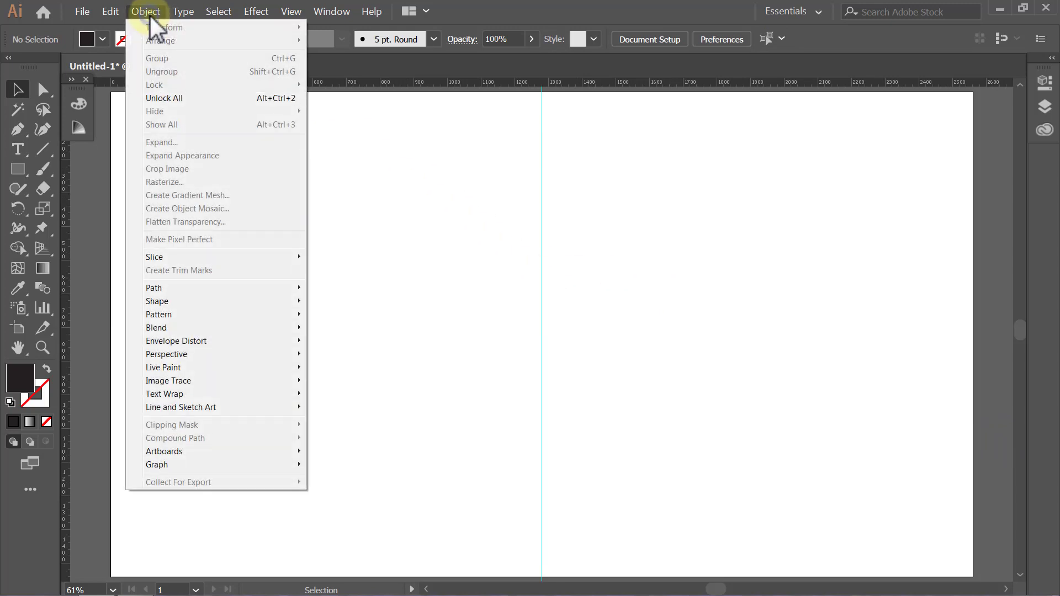
left_click(173, 97)
key("Delete")
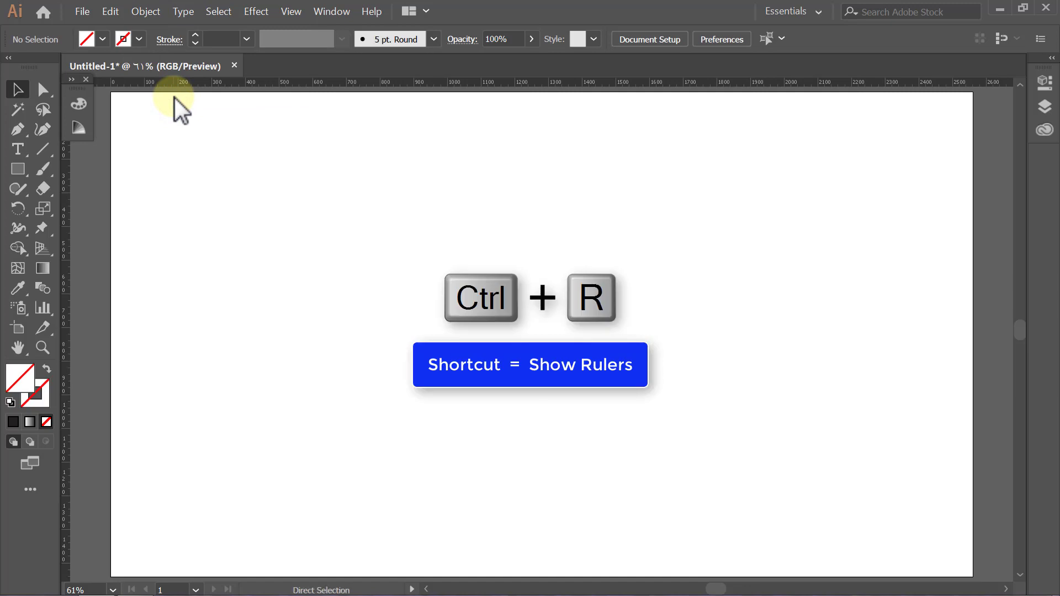
key("ctrl+r")
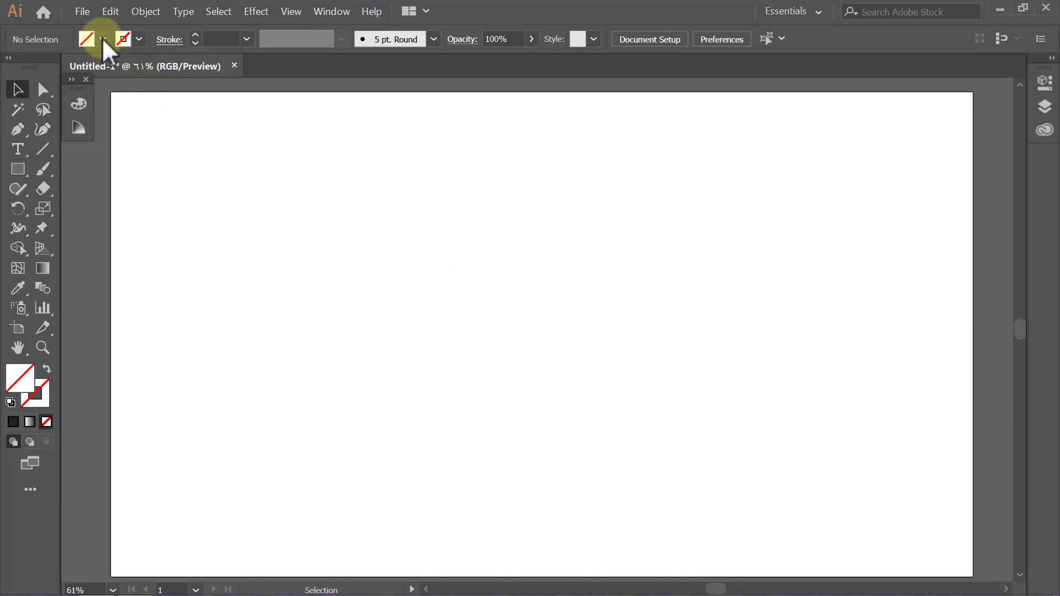
Set the fill to magenta and draw a large circle from the artboard centre.
left_click(102, 39)
left_click(115, 67)
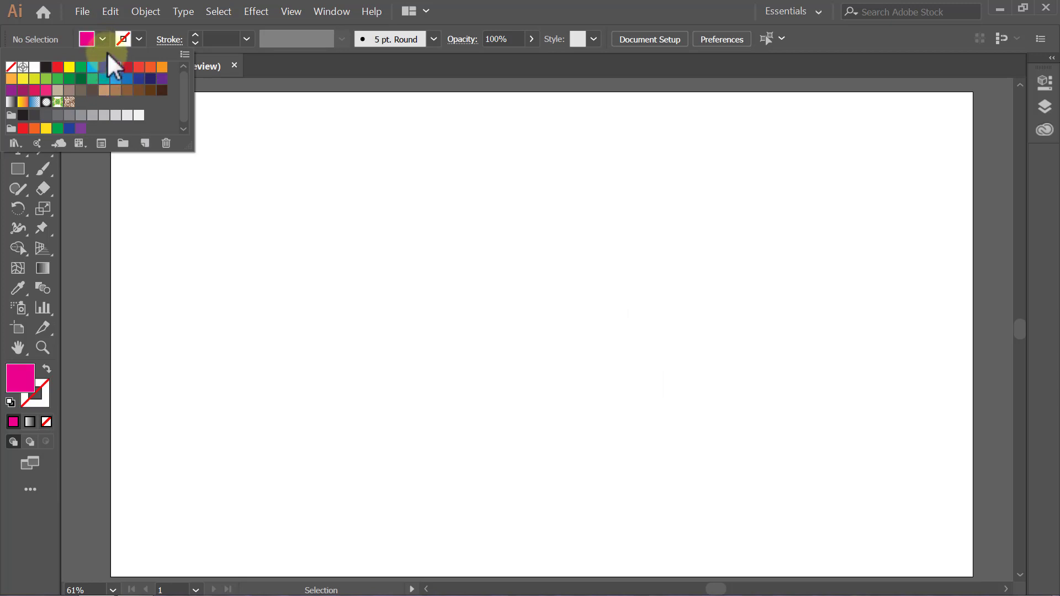
left_click(104, 39)
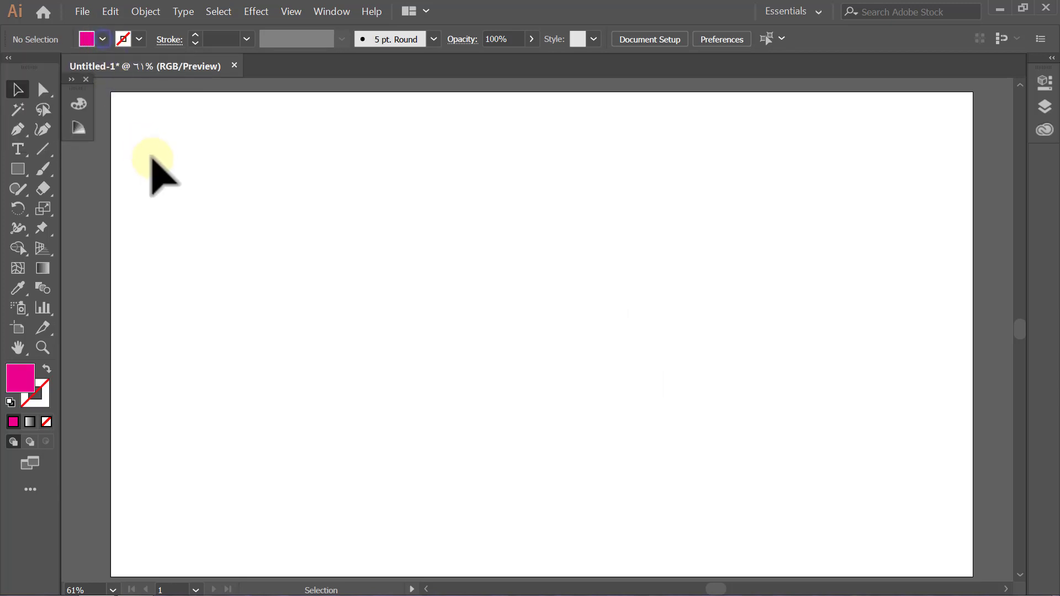
left_click(11, 170)
left_click_drag(10, 170, 74, 207)
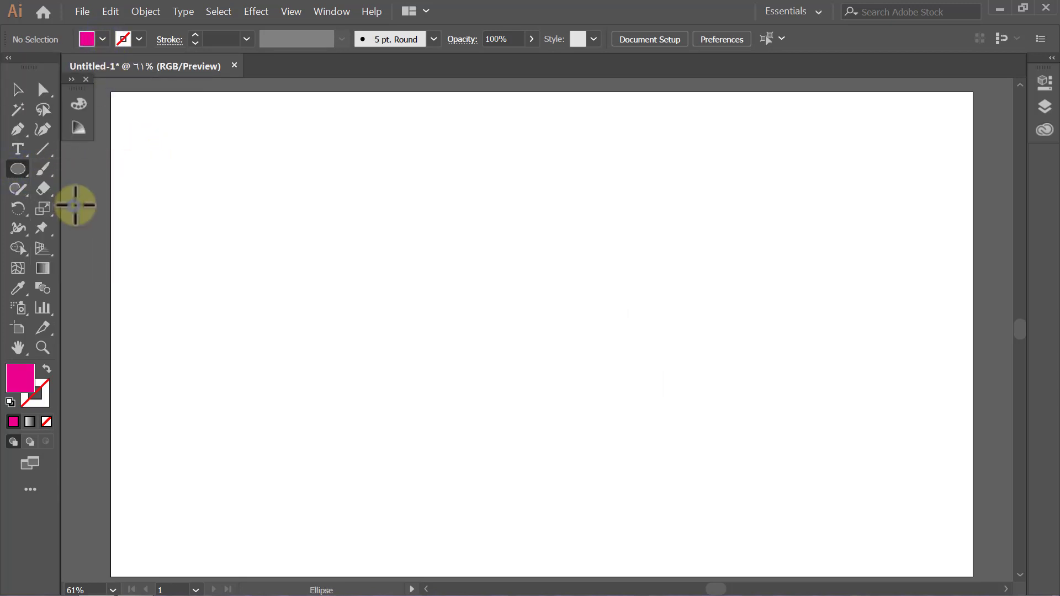
left_click_drag(542, 334, 761, 367)
key("v")
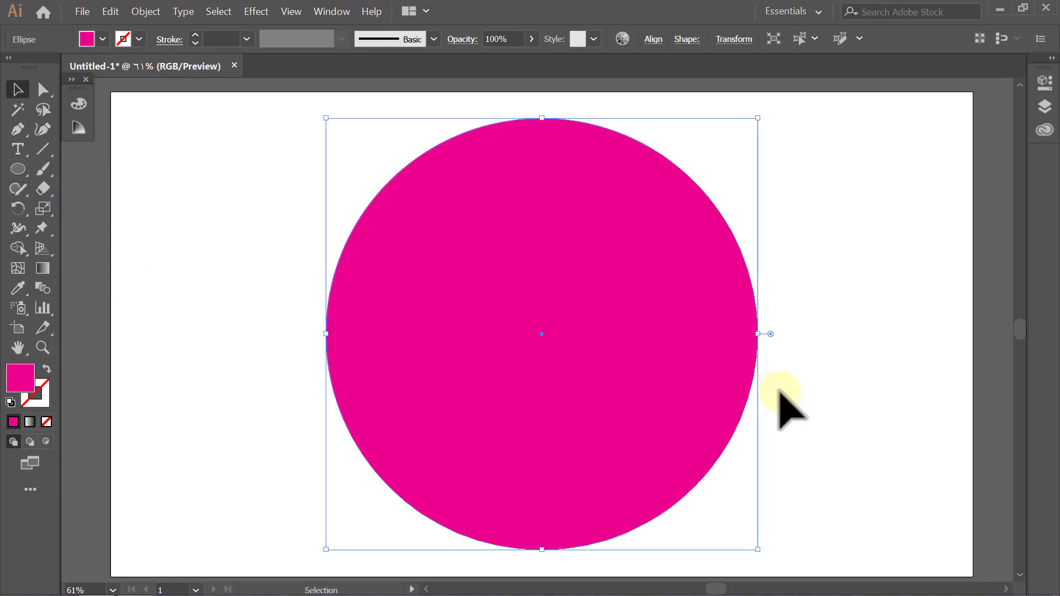
left_click(780, 392)
Zoom out and drag a copy of the magenta circle toward the top-left.
key("ctrl+minus")
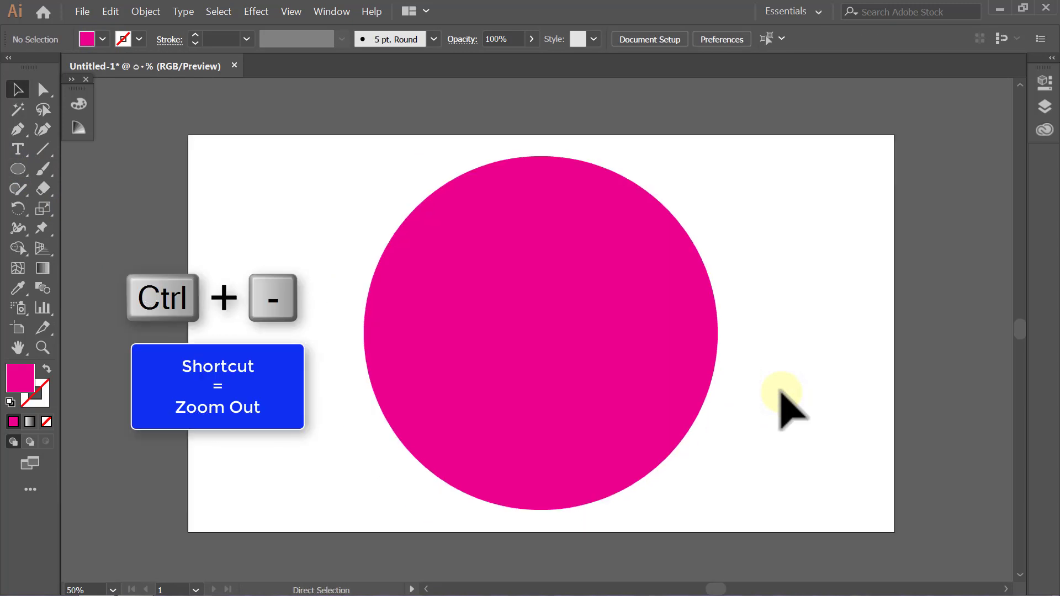
left_click(671, 393)
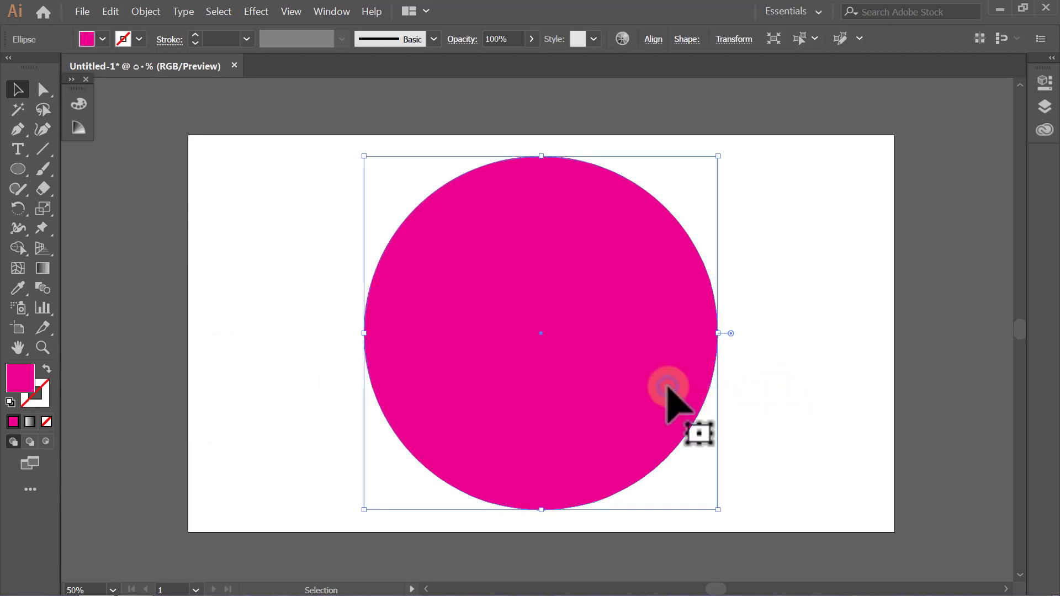
mouse_move(691, 399)
left_mouse_down()
mouse_move(405, 300)
mouse_move(146, 164)
left_mouse_up()
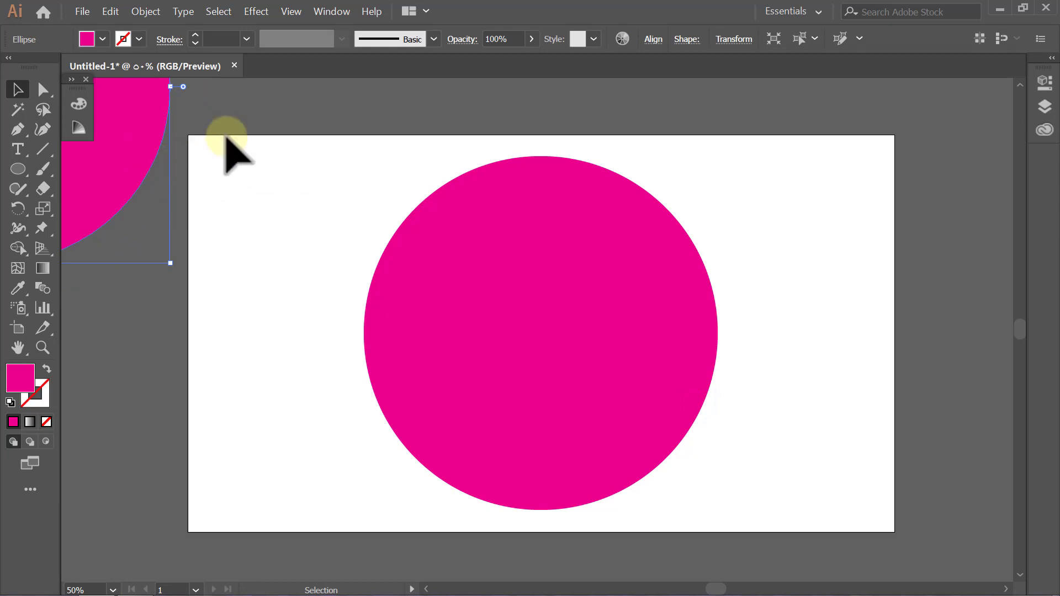
Leave the circle copy off the artboard and delete the original's right anchor to make a half-circle.
left_click(240, 113)
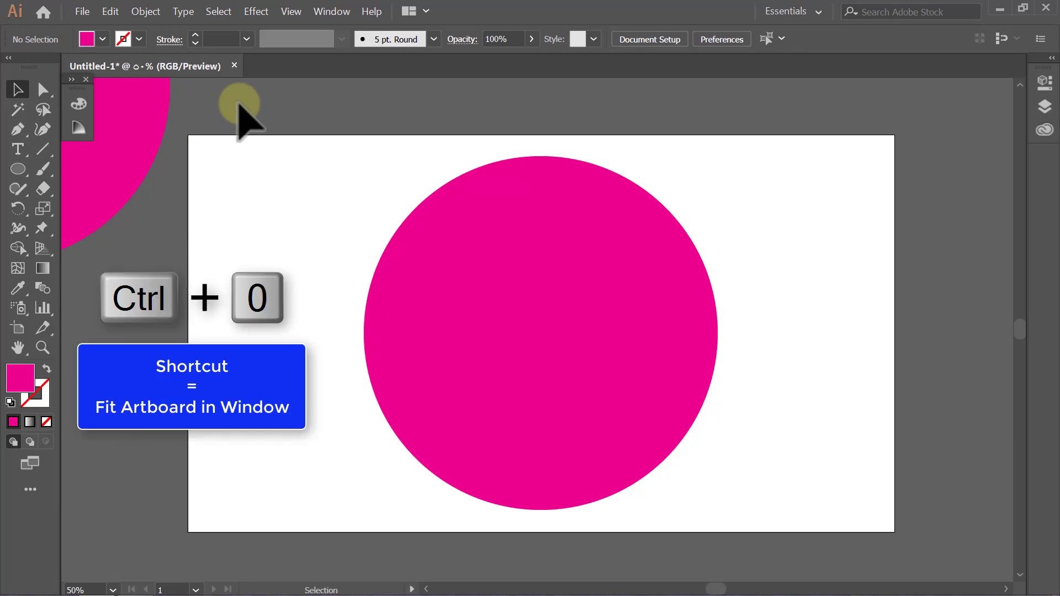
key("ctrl+0")
left_click(415, 184)
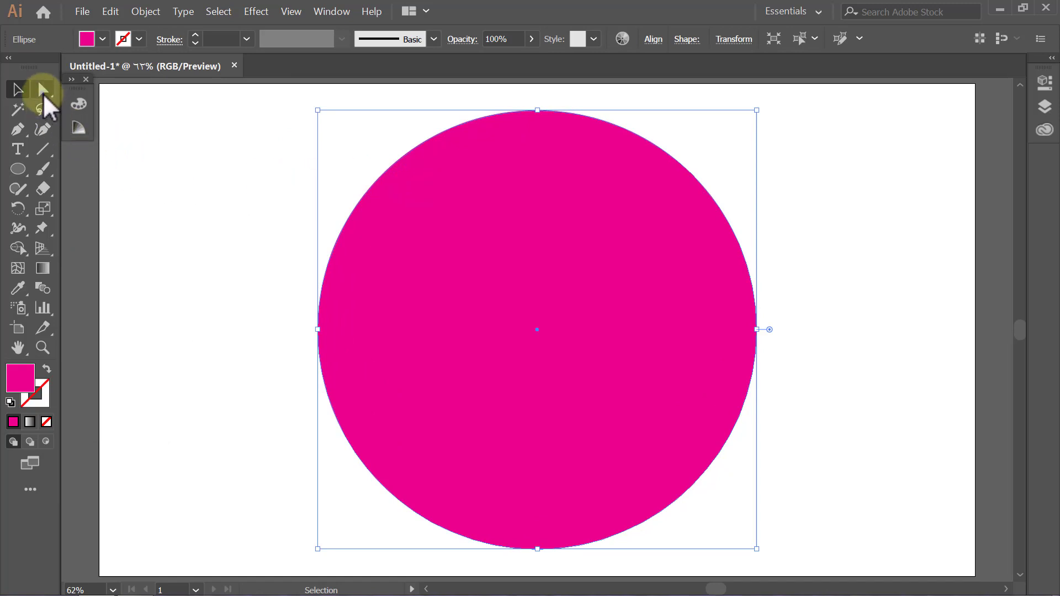
left_click(43, 89)
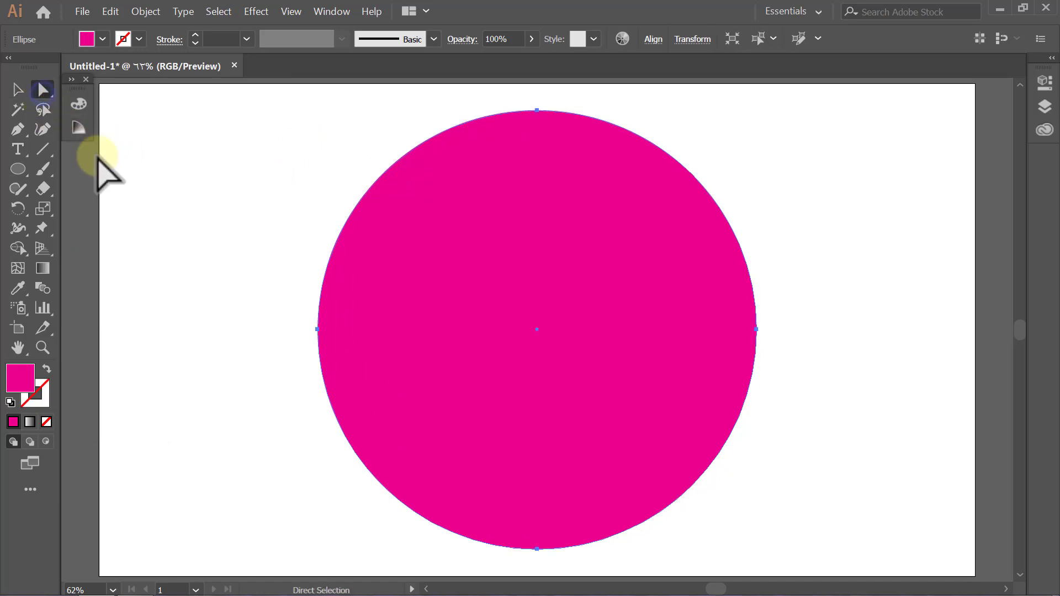
left_click(756, 330)
key("Delete")
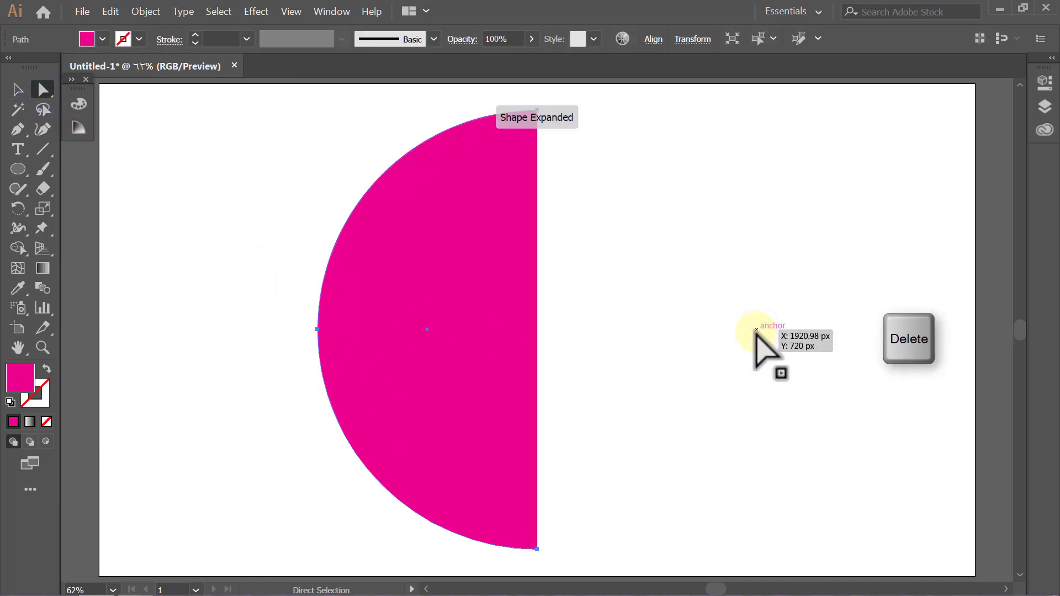
Move the magenta half-circle left against the artboard's left edge.
key("v")
left_click(753, 352)
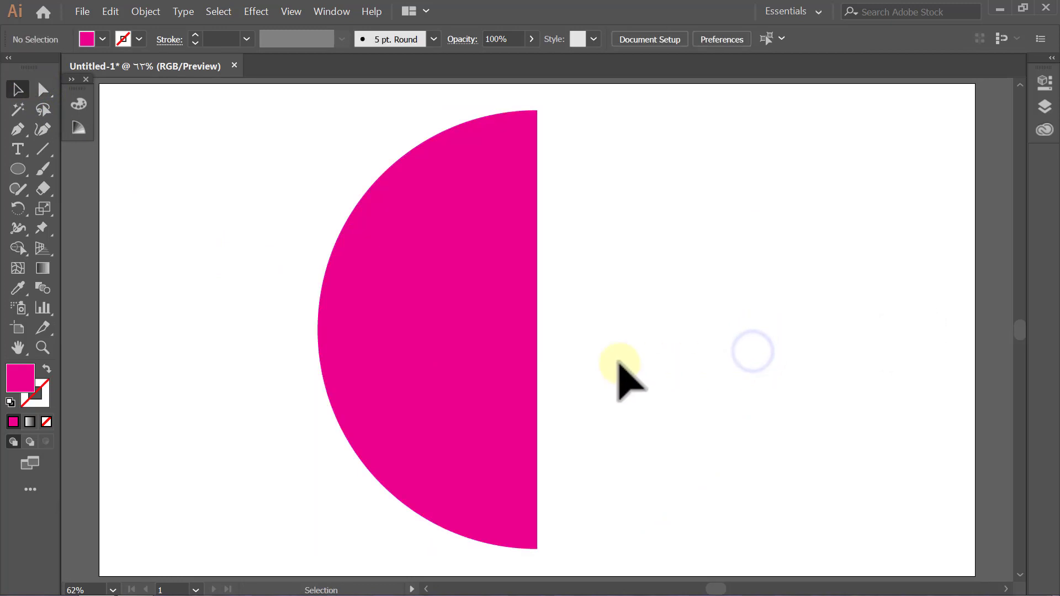
left_click(463, 362)
left_click_drag(463, 361, 262, 362)
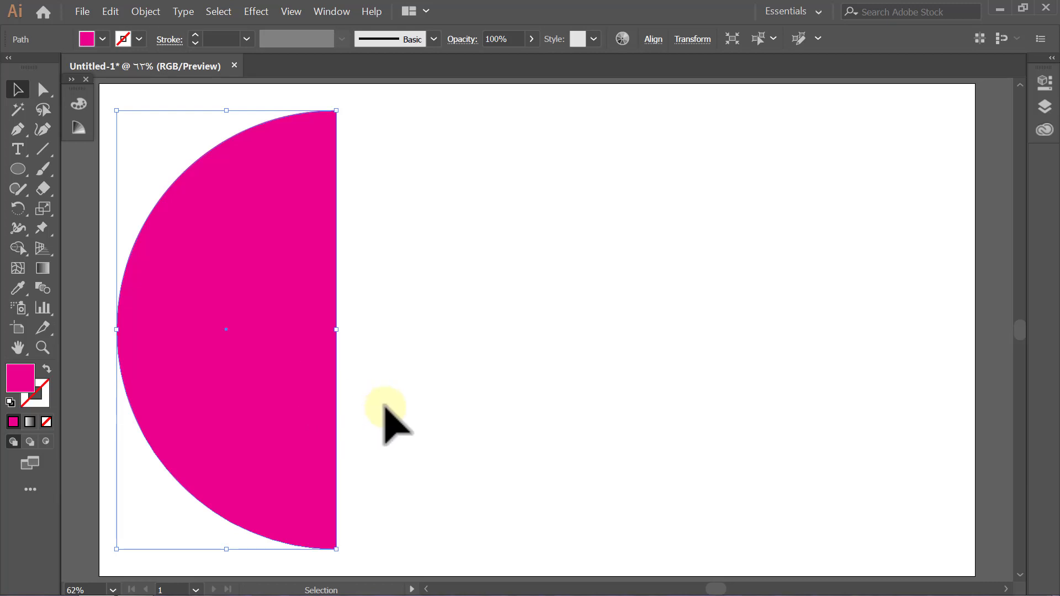
left_click(381, 406)
Apply a previewed 3D Revolve to the pink half-circle, offset from the right edge.
key("shift+F6")
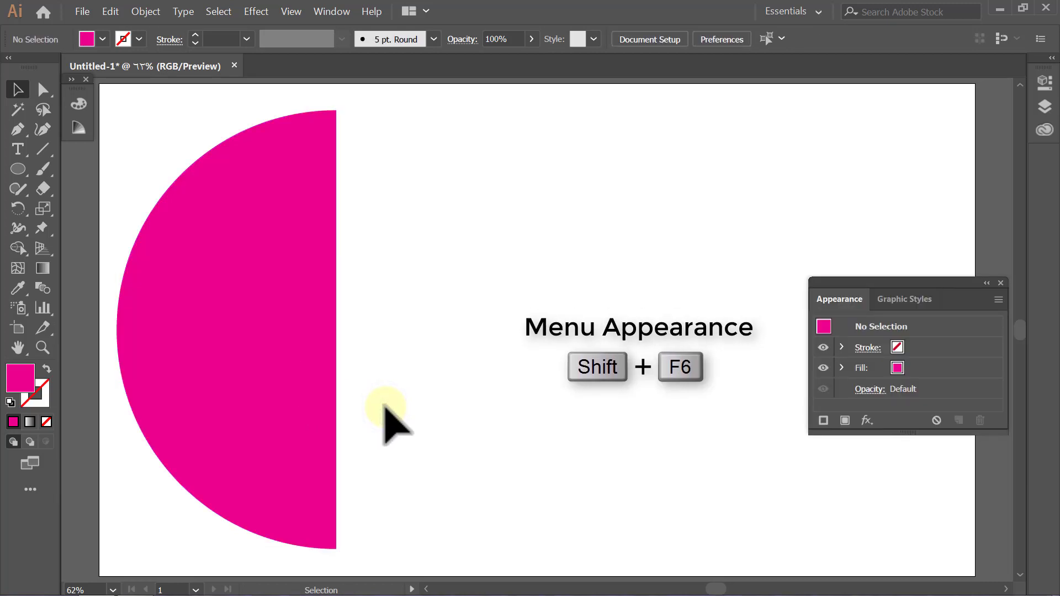
left_click(298, 372)
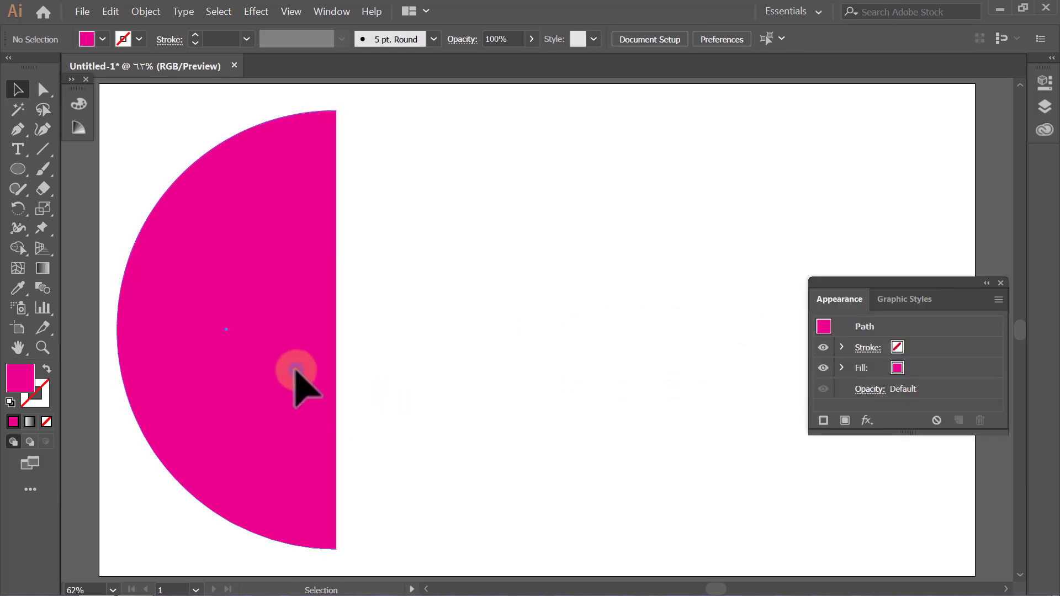
left_click(869, 423)
mouse_move(881, 134)
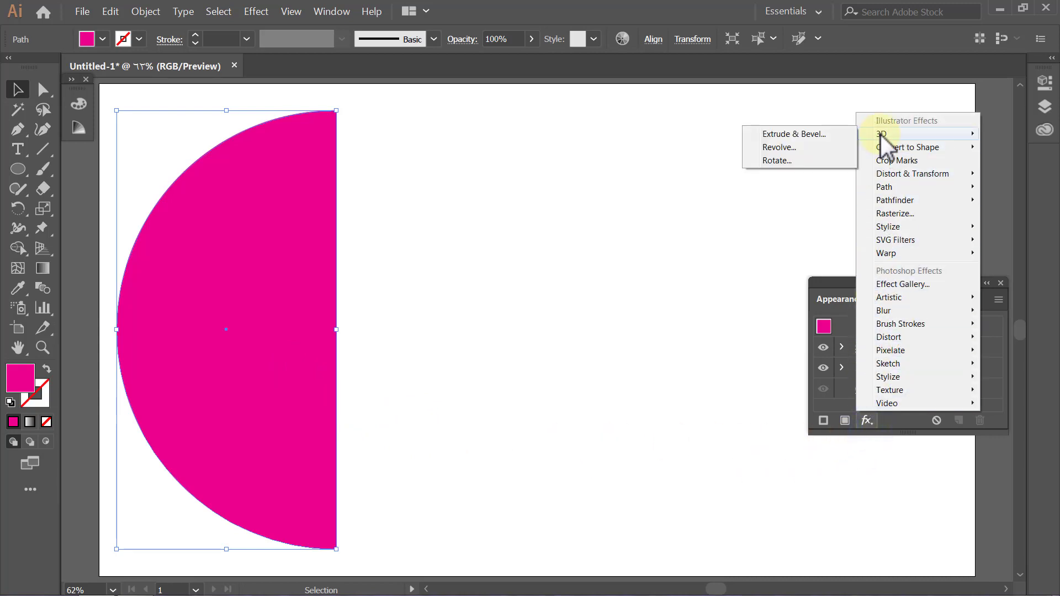
left_click(820, 150)
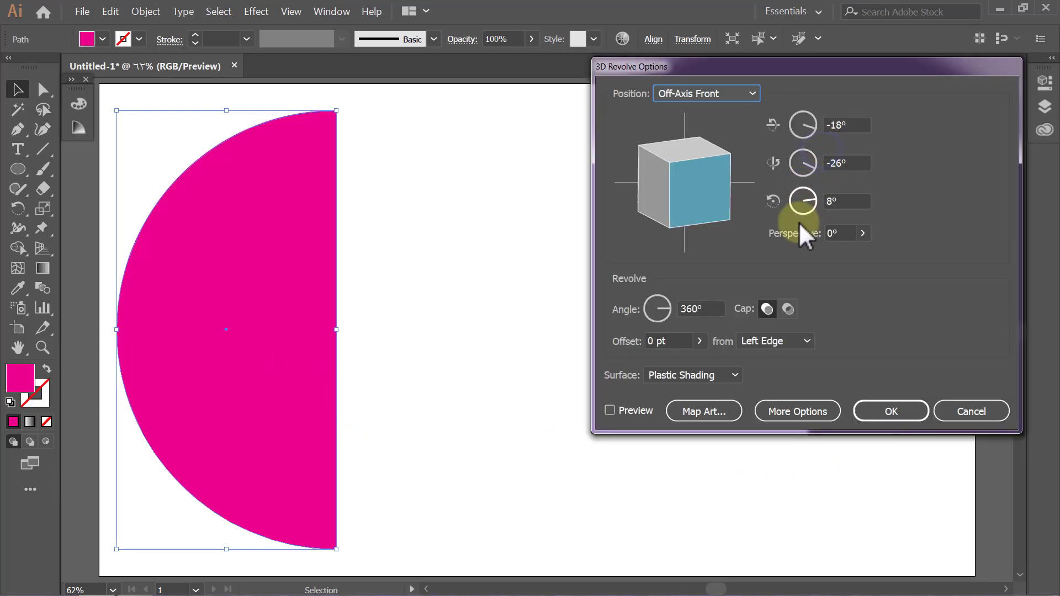
left_click(610, 410)
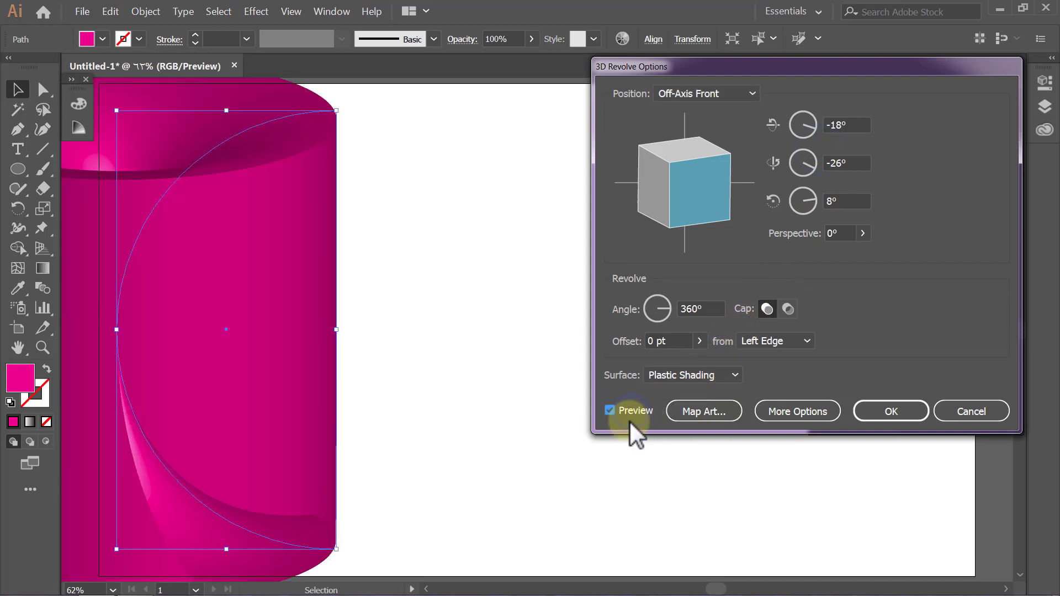
left_click(811, 344)
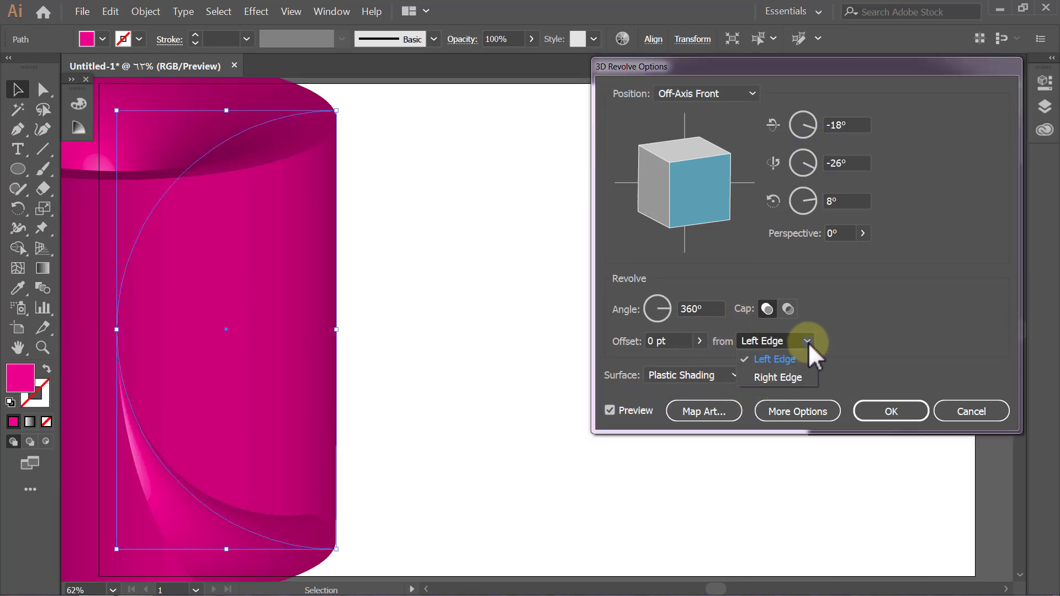
left_click(812, 373)
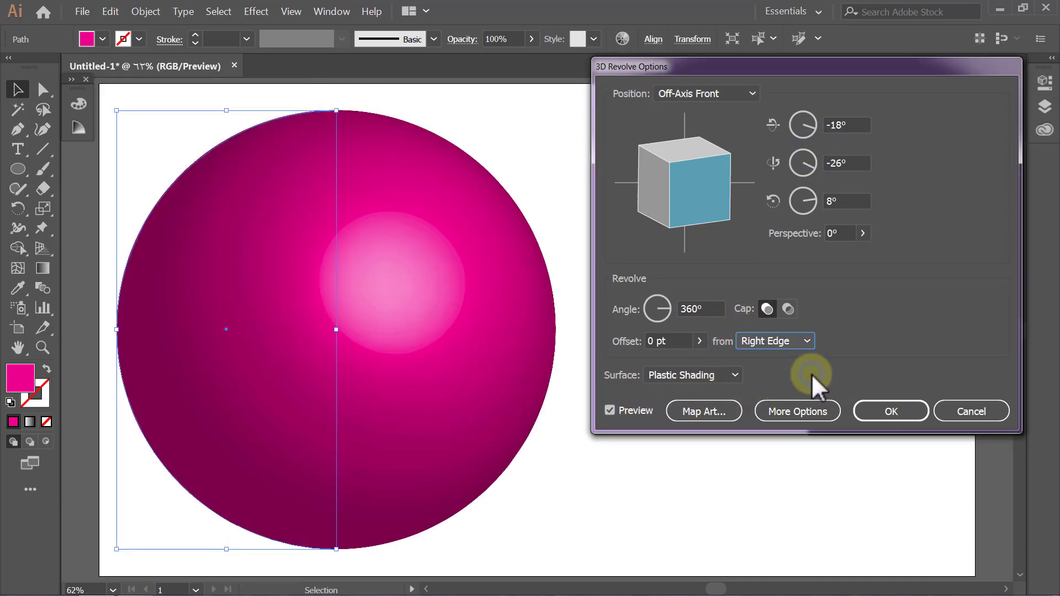
left_click(733, 414)
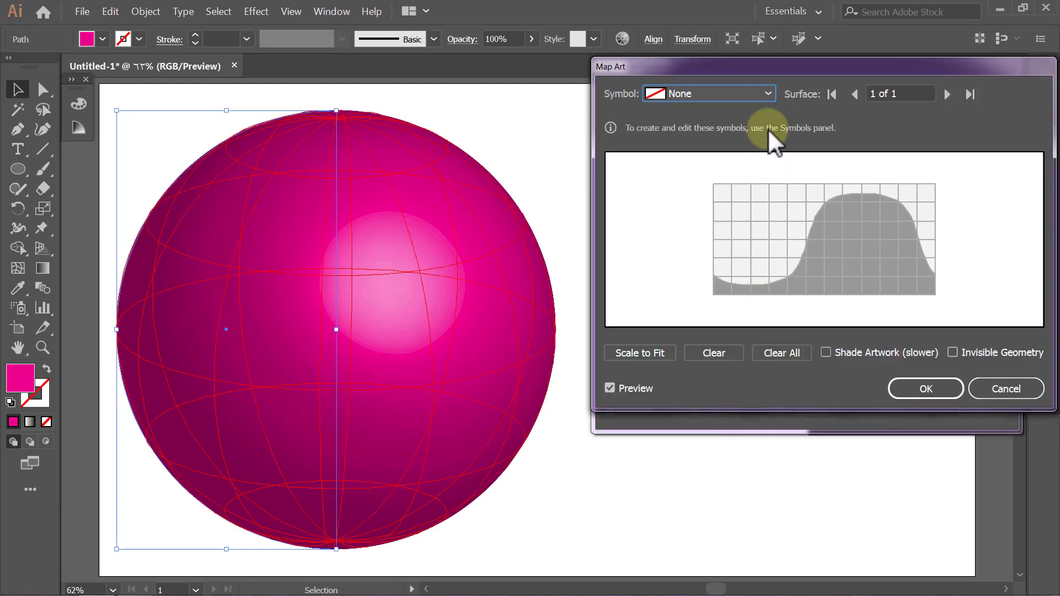
Map the PATTERN symbol onto the sphere with Shade Artwork and Invisible Geometry on.
left_click(768, 94)
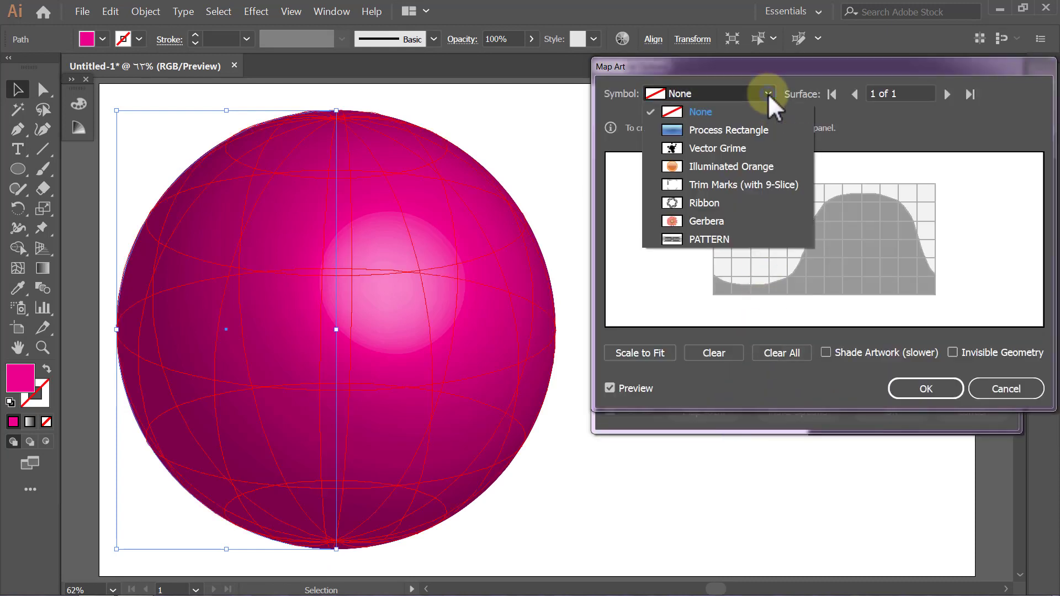
left_click(741, 239)
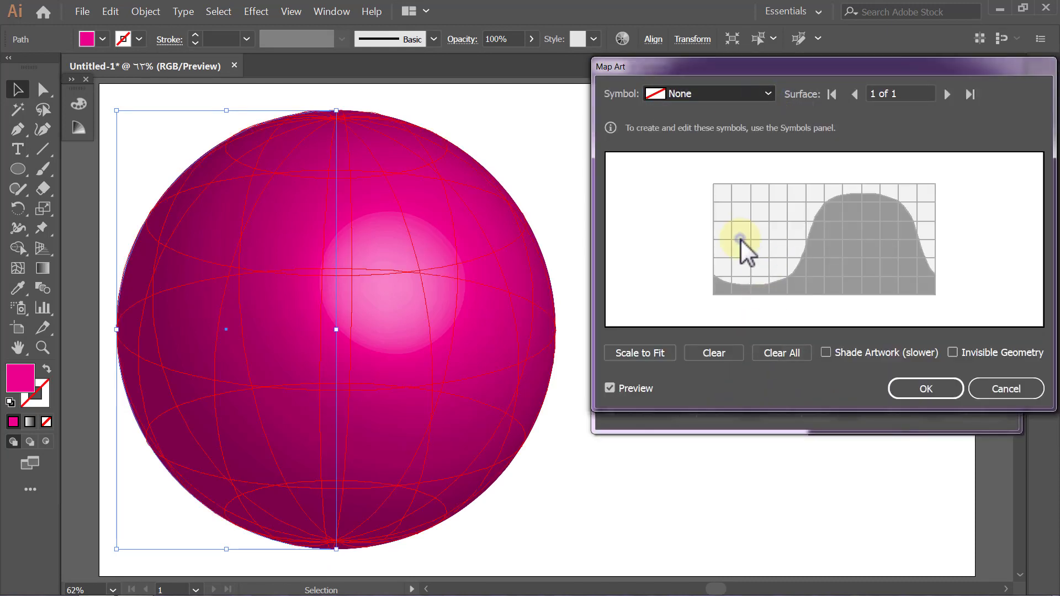
left_click(834, 351)
left_click(953, 352)
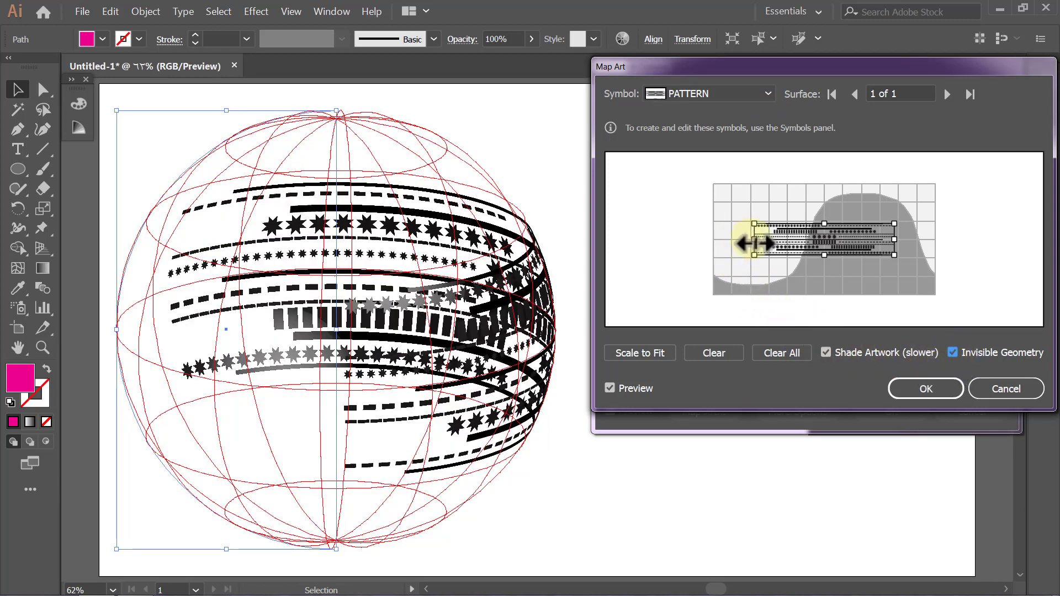
Stretch the mapped pattern outward on all four sides and confirm the mapping.
left_click_drag(754, 240, 715, 241)
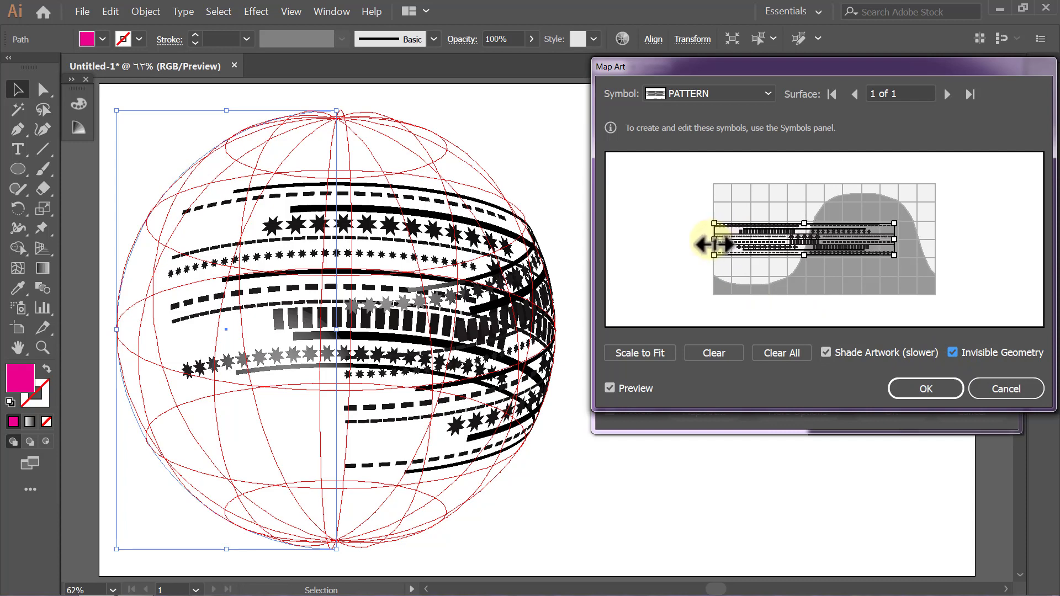
left_click_drag(895, 239, 934, 240)
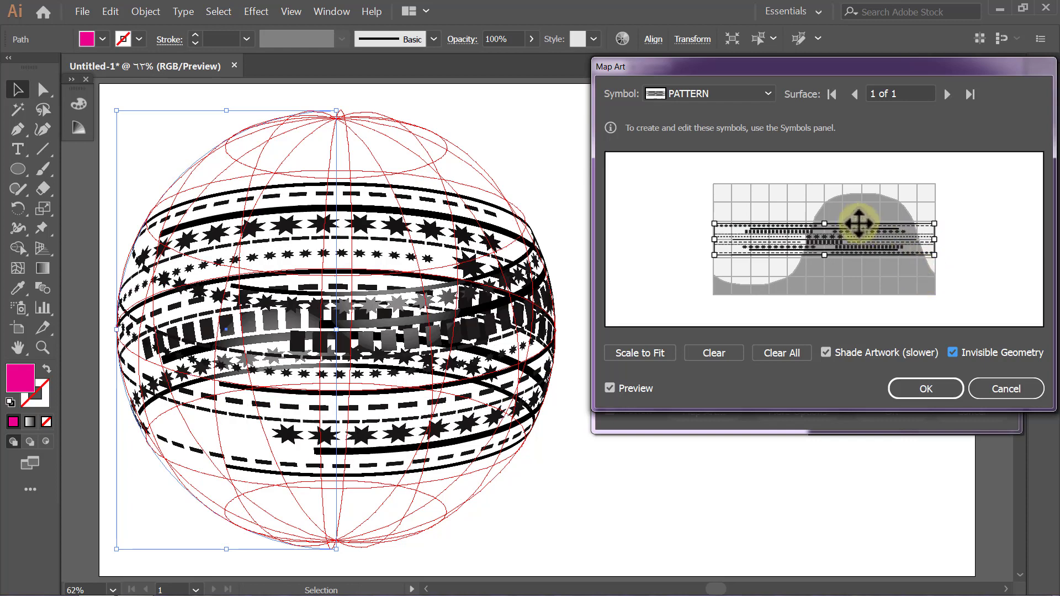
left_click_drag(830, 225, 829, 202)
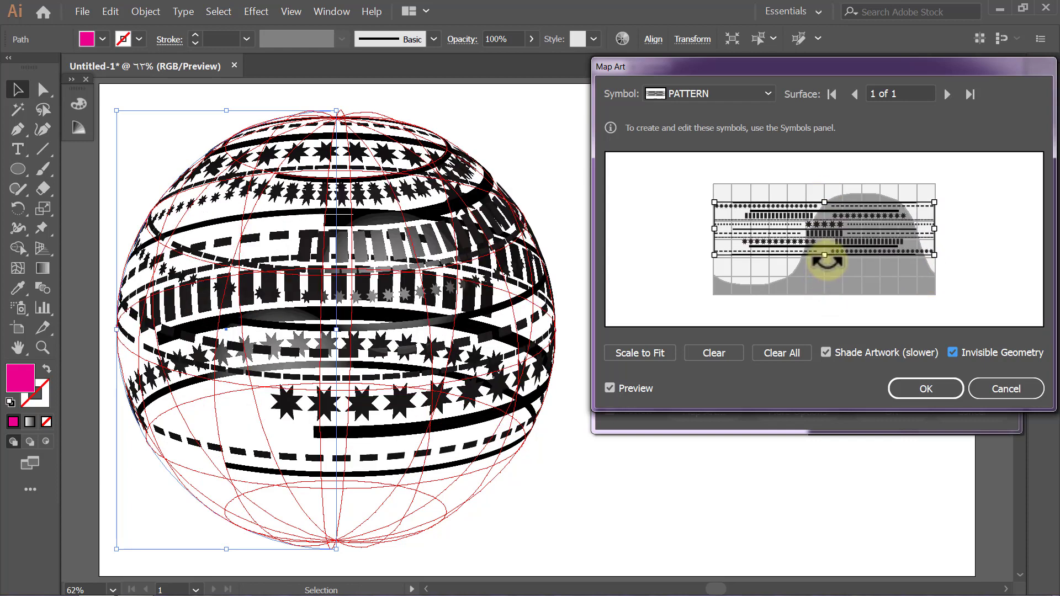
left_click_drag(829, 255, 828, 276)
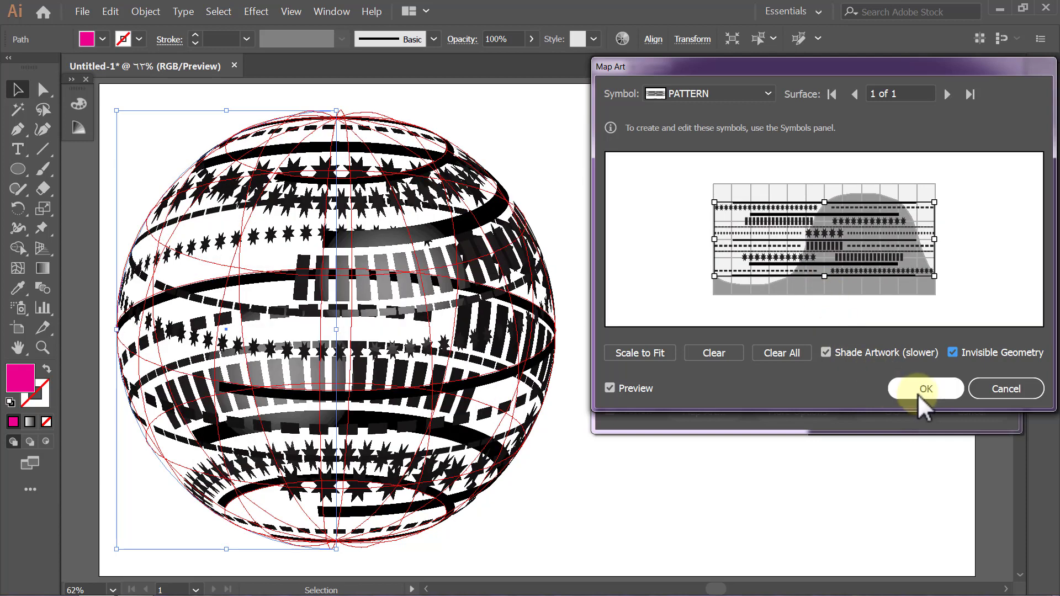
left_click(917, 393)
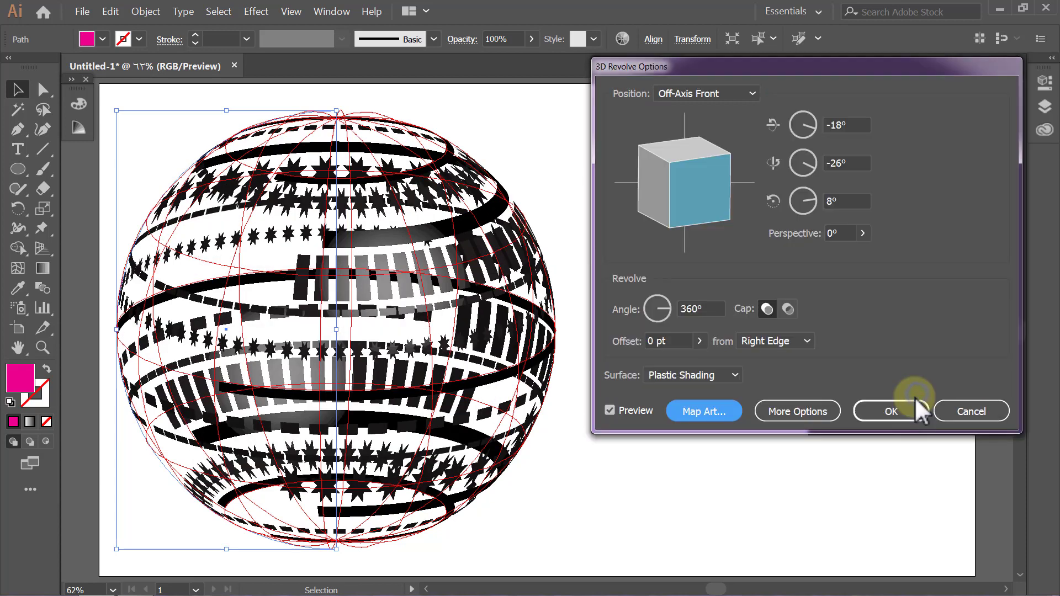
Enter rotation angles 110°, 60° and -110° in 3D Revolve Options and apply.
double_click(856, 123)
type("110")
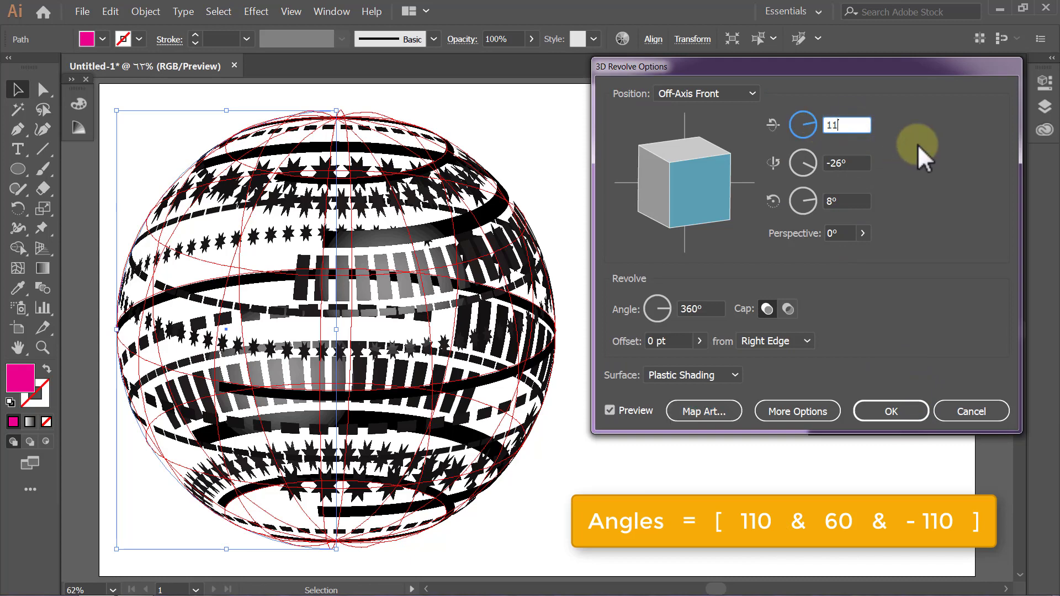
left_click(868, 164)
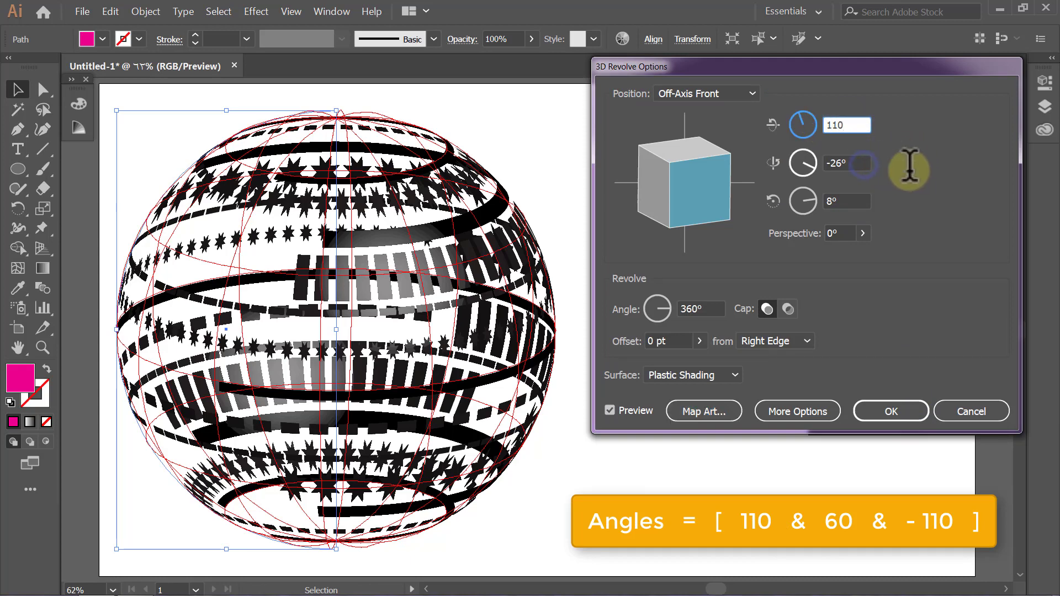
left_click_drag(852, 163, 816, 163)
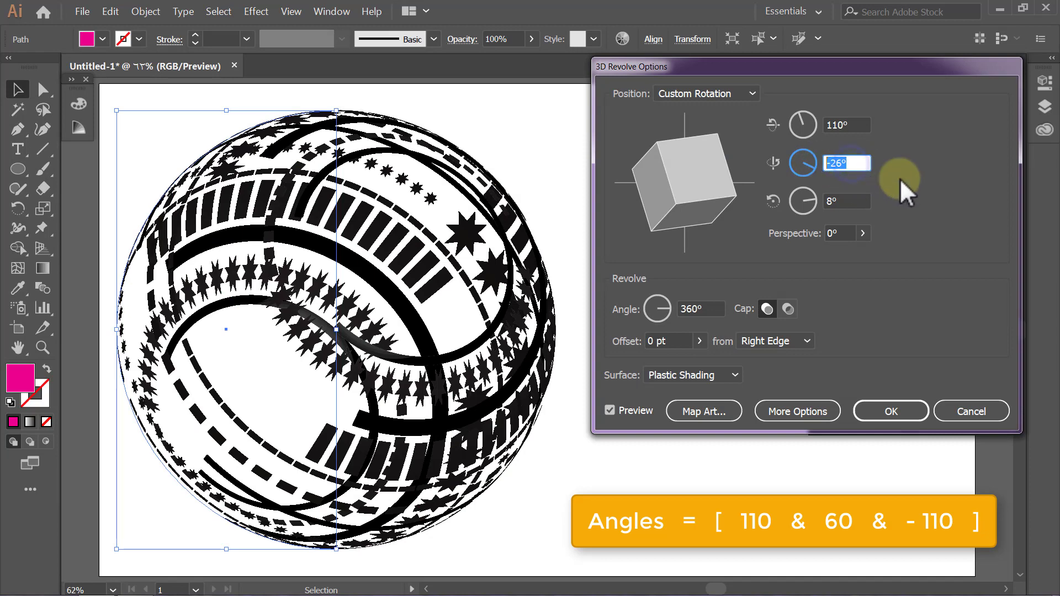
type("60")
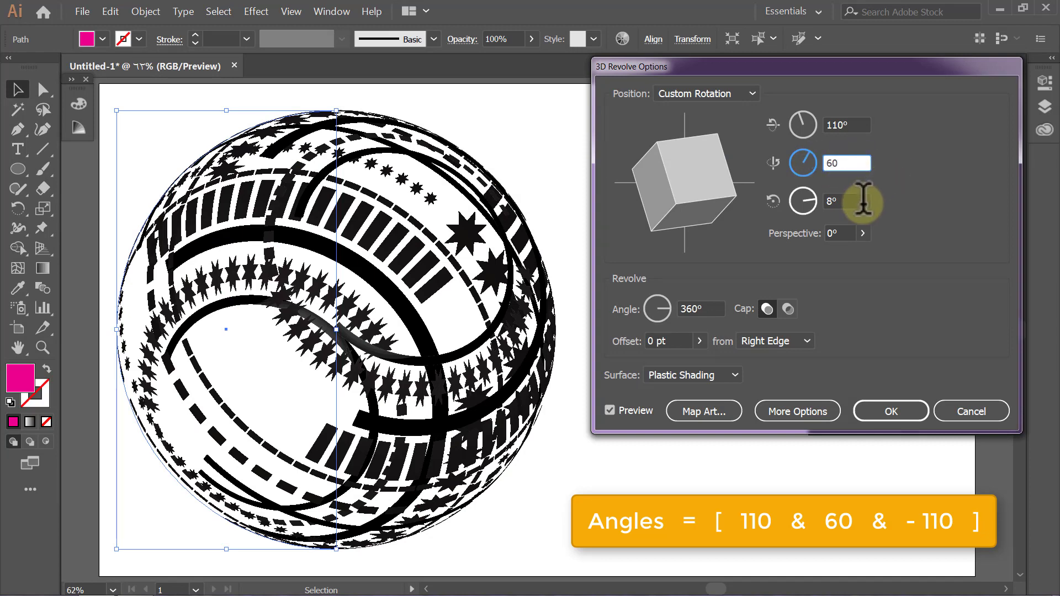
left_click(863, 201)
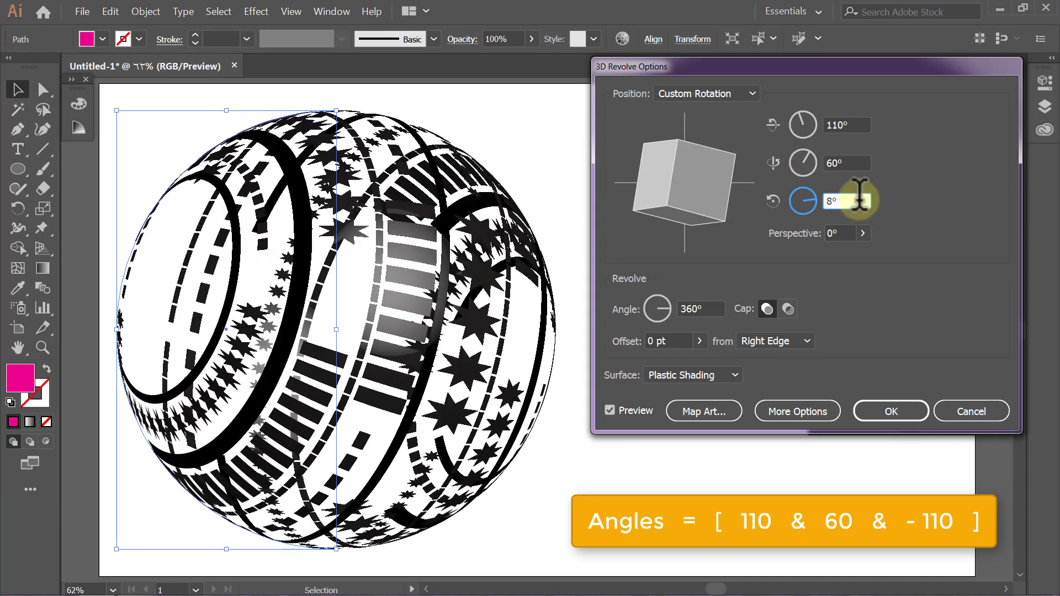
type("-110")
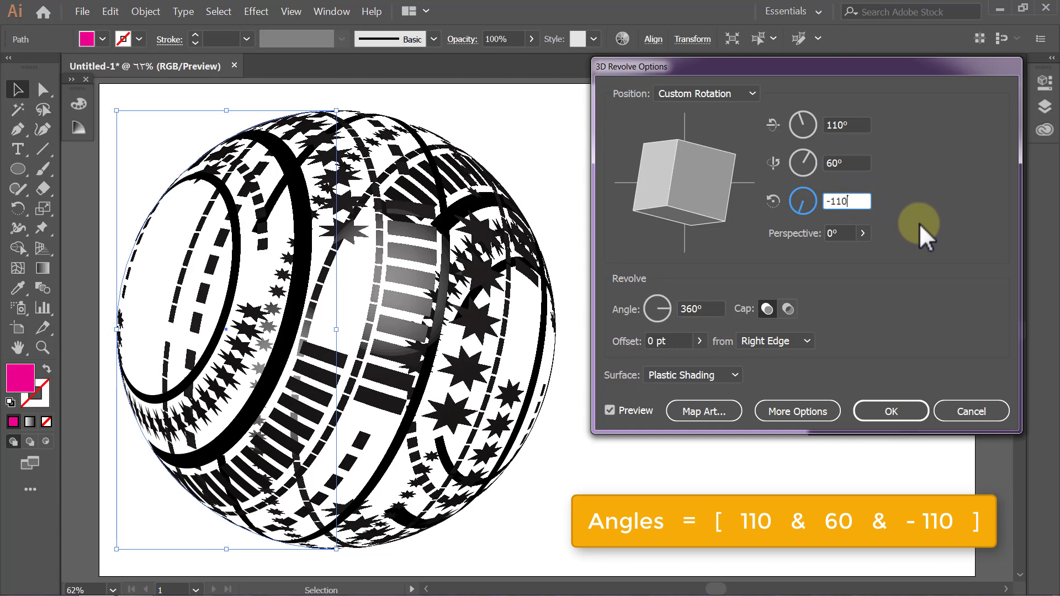
left_click(870, 164)
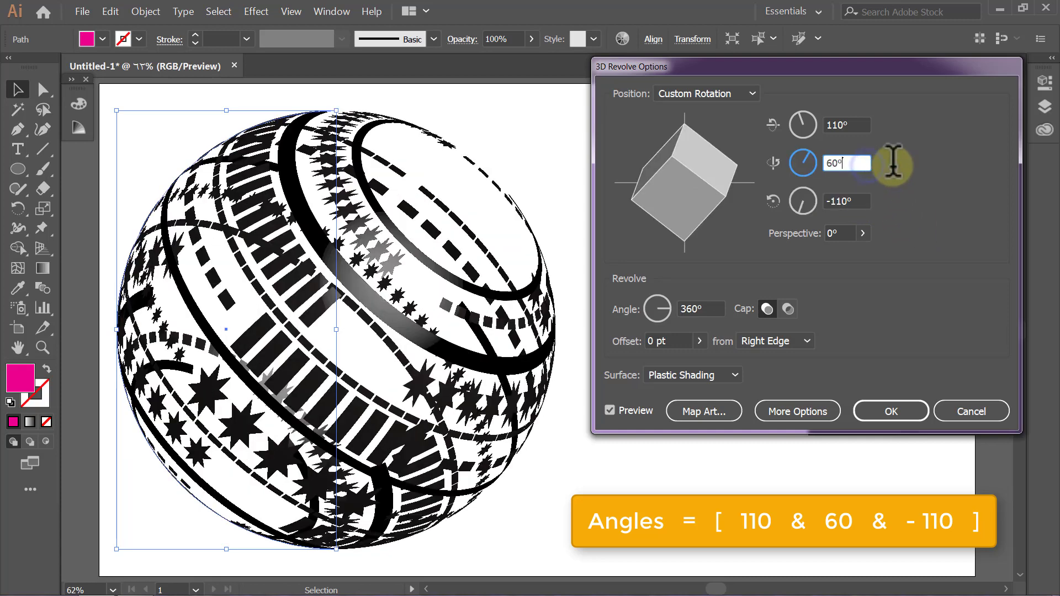
left_click(891, 409)
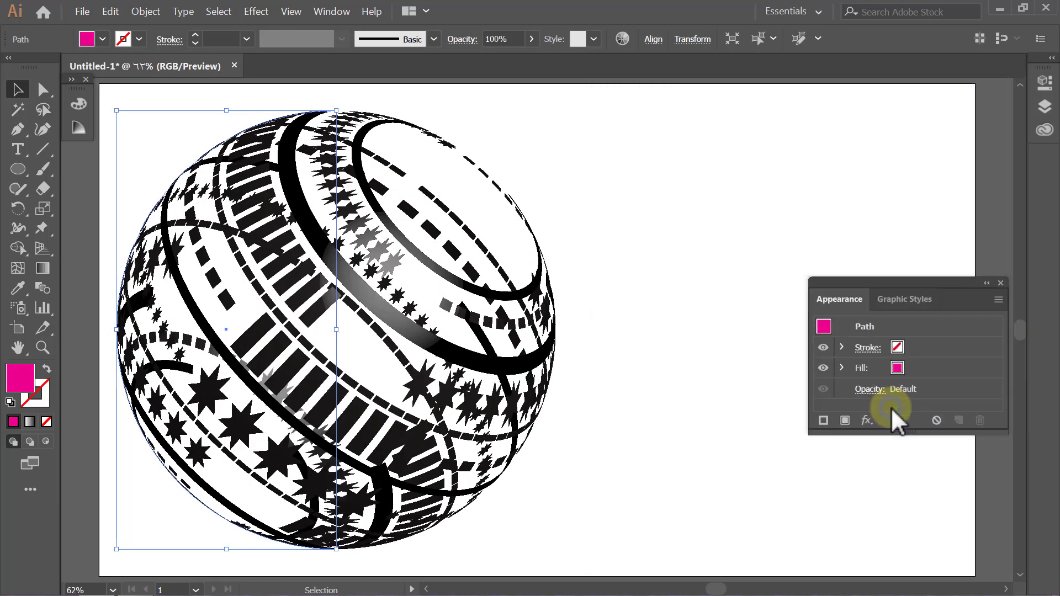
Alt-drag a spare copy of the patterned sphere off the artboard's right side, then reselect the original.
left_click(822, 463)
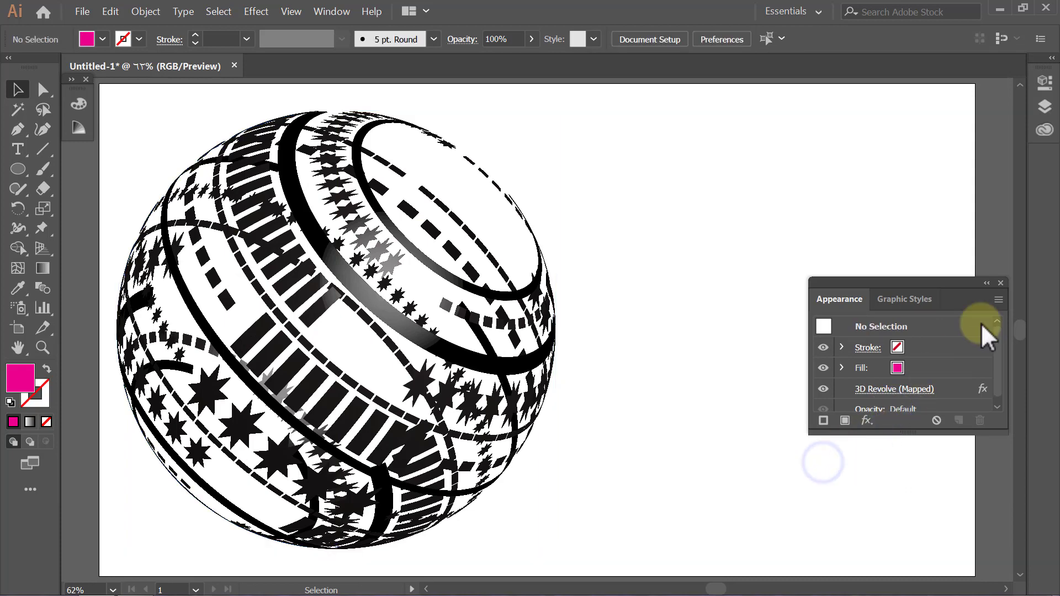
left_click(1000, 282)
key("ctrl+minus")
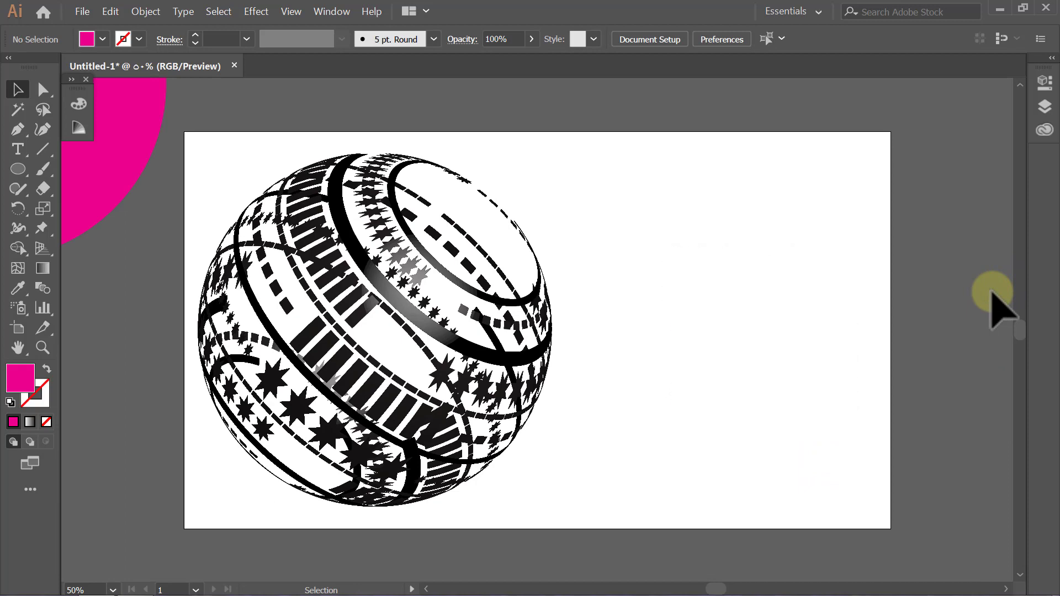
left_click_drag(574, 161, 232, 497)
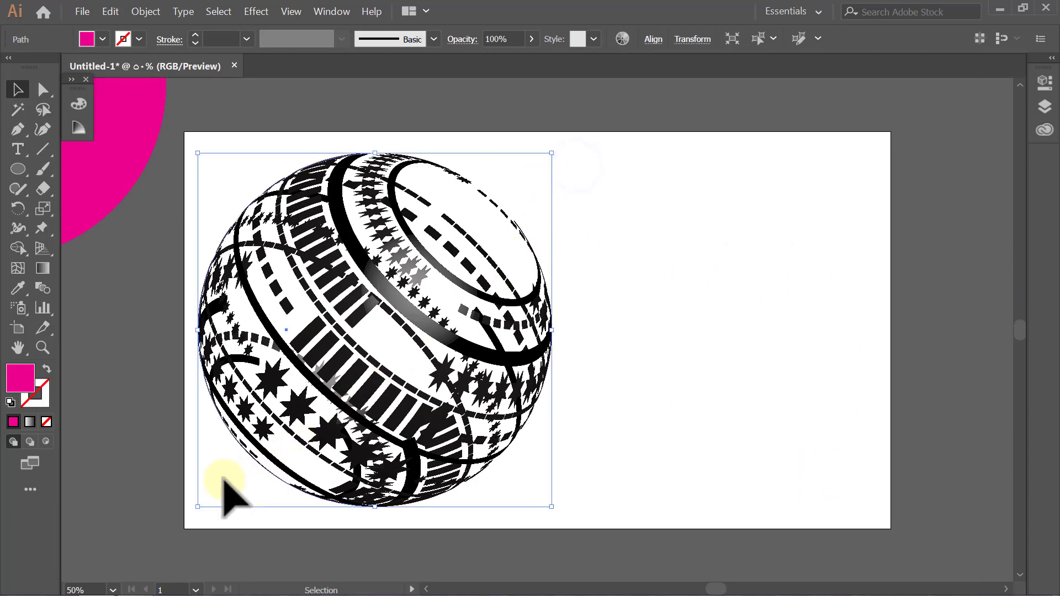
left_click_drag(263, 393, 990, 382)
key("alt")
left_click(915, 451)
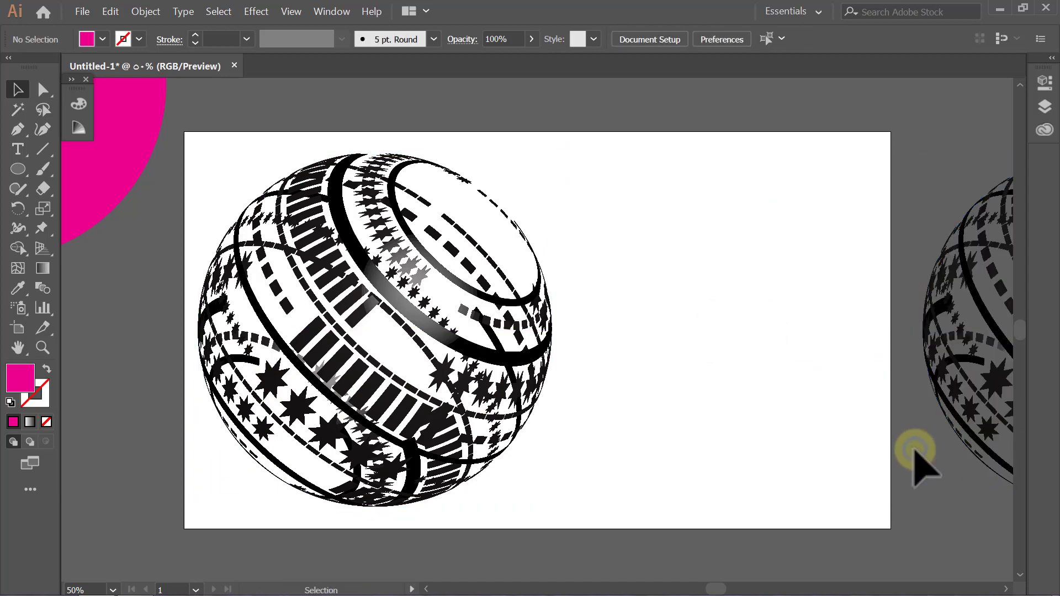
key("ctrl+0")
key("ctrl+0")
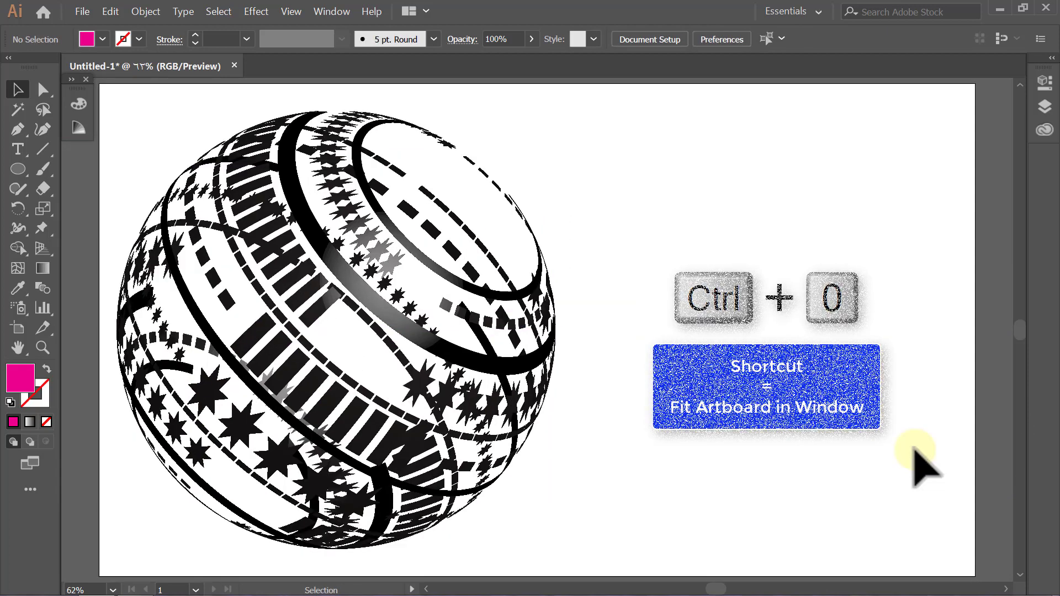
left_click_drag(617, 124, 132, 507)
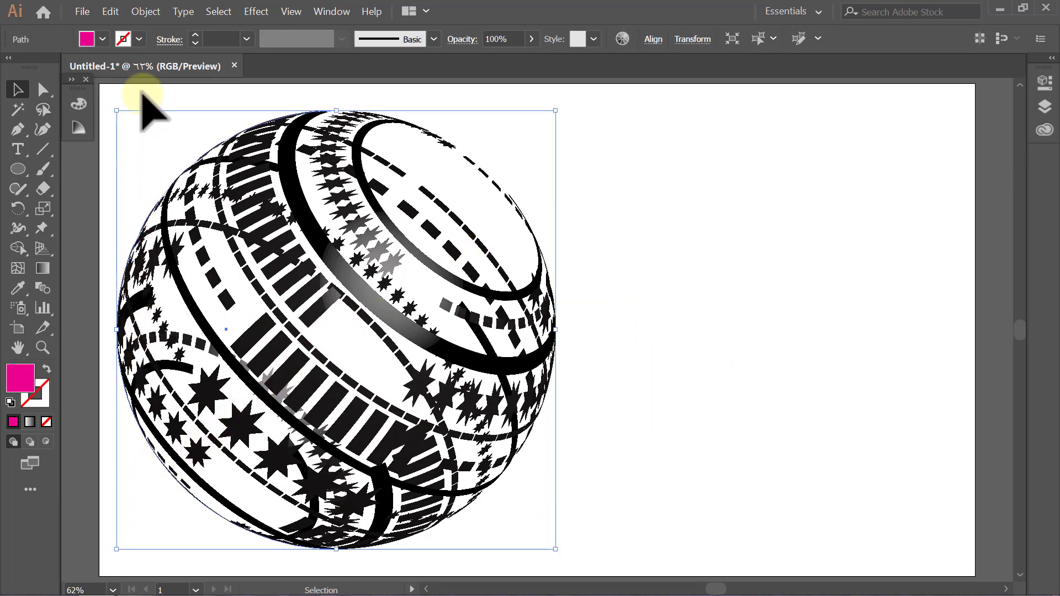
Expand the sphere's appearance into editable artwork and reselect it.
left_click(145, 12)
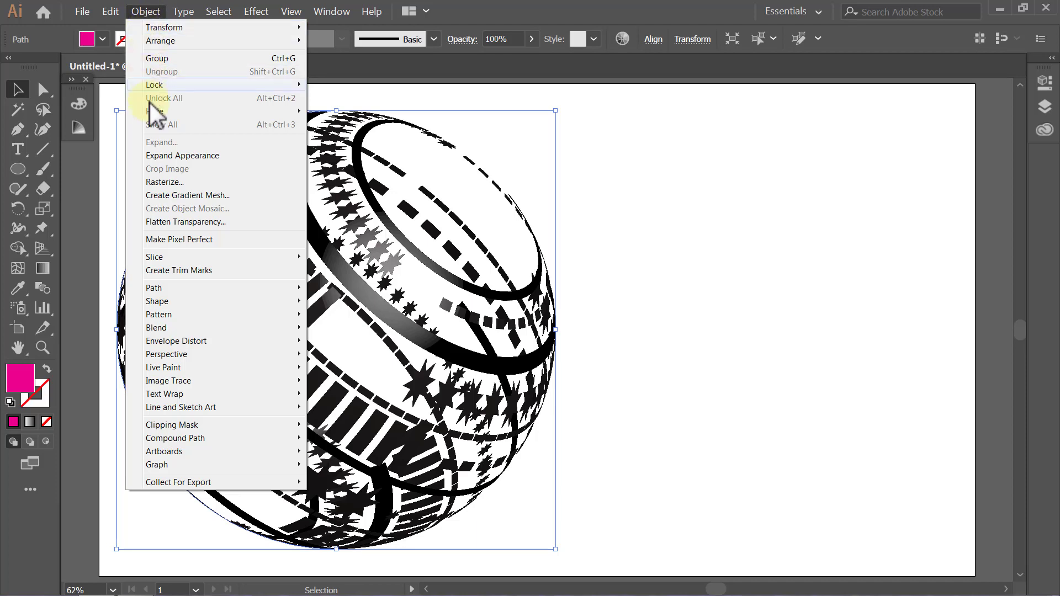
left_click(164, 156)
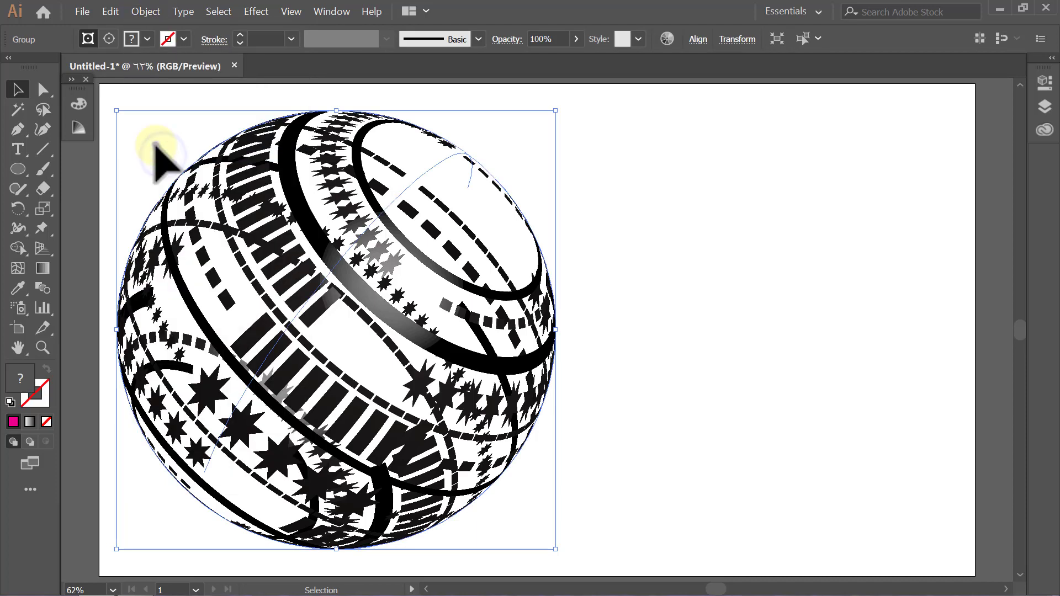
left_click(155, 146)
left_click_drag(618, 121, 158, 464)
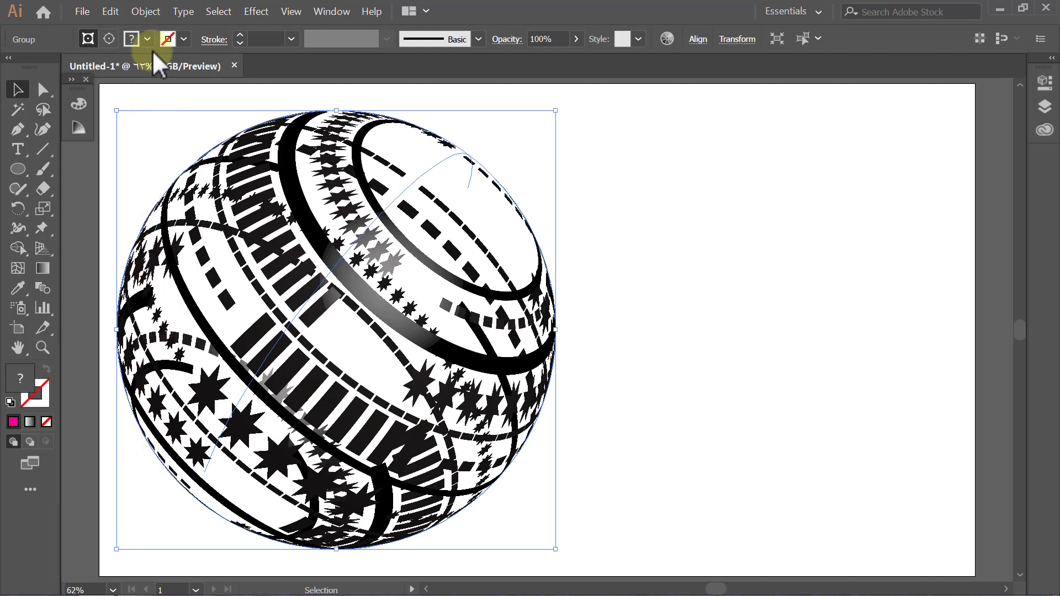
Ungroup the expanded sphere twice and drag its front-facing pattern to the right.
left_click(146, 11)
left_click(164, 71)
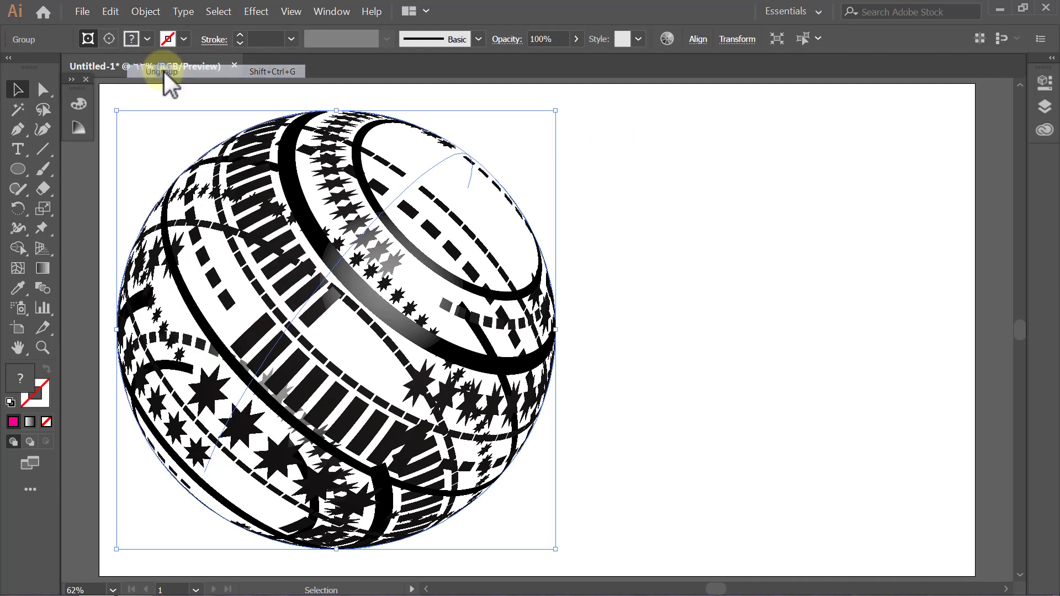
left_click(162, 114)
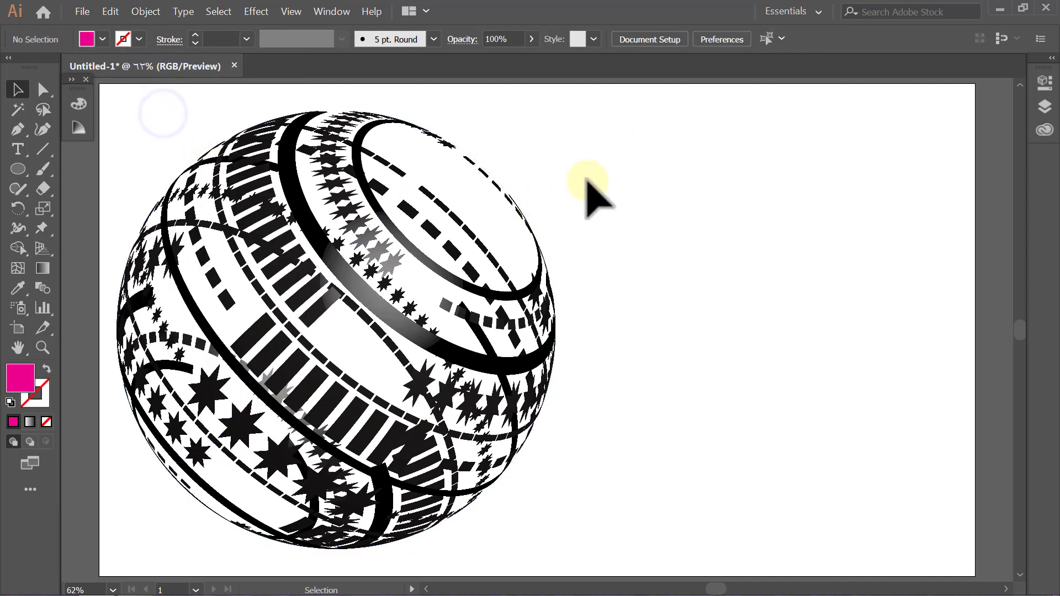
left_click_drag(635, 123, 162, 474)
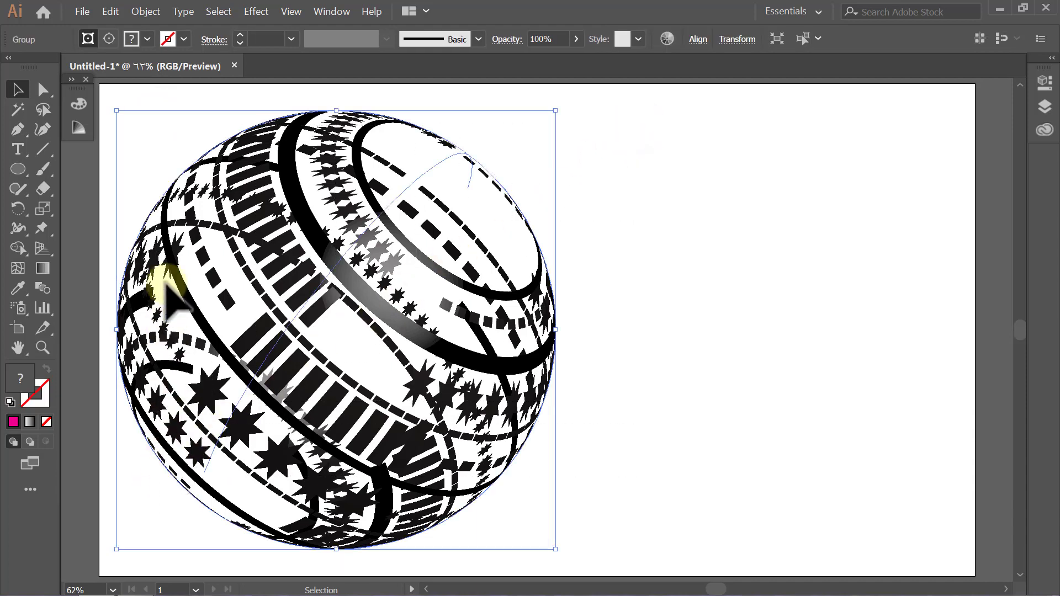
left_click(146, 11)
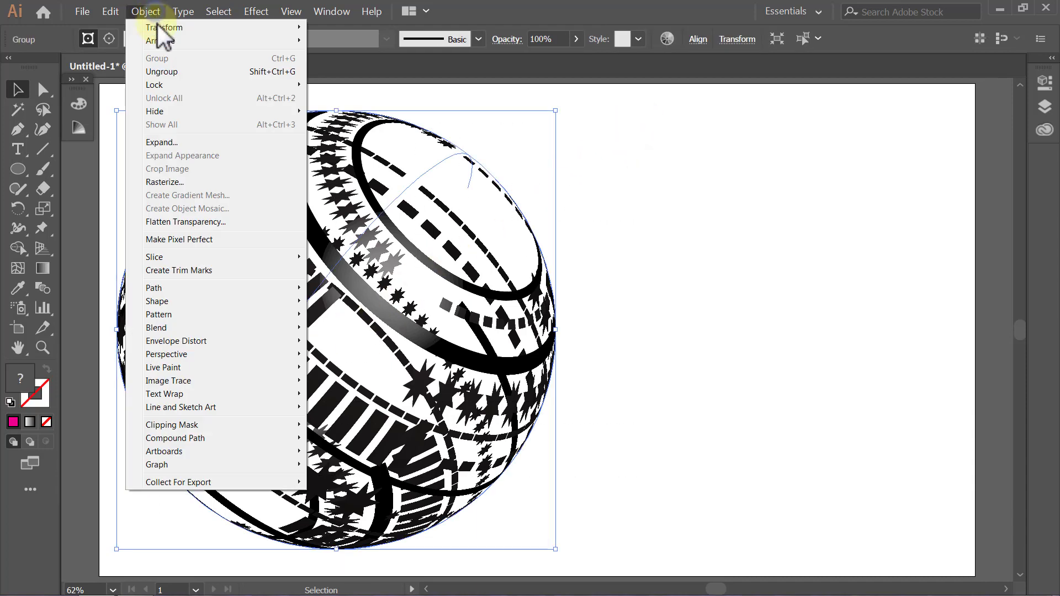
left_click(167, 70)
left_click(157, 127)
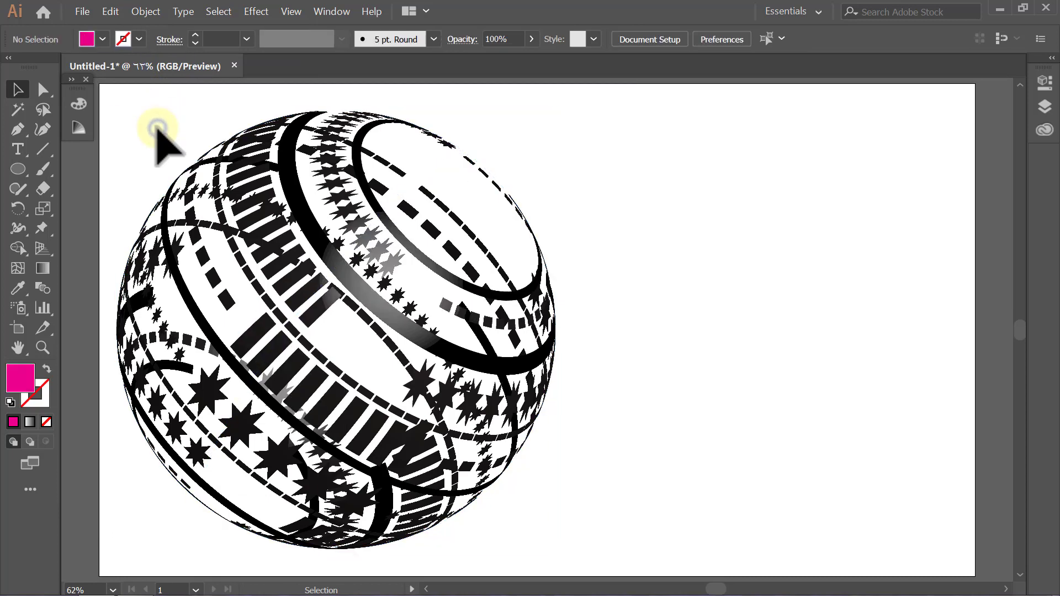
left_click_drag(338, 267, 795, 270)
left_click(524, 119)
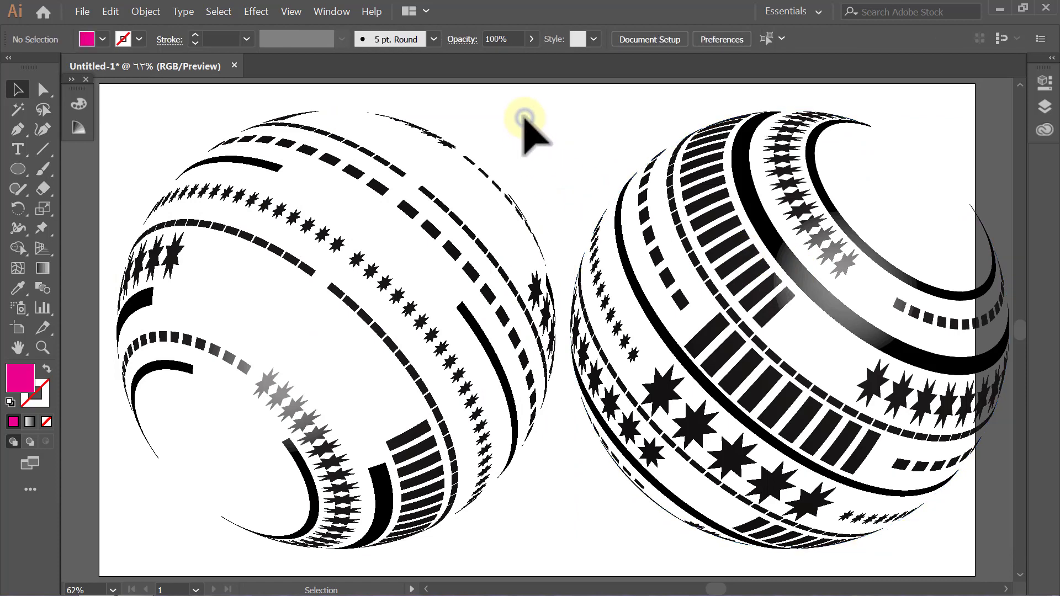
Drag the back-facing pattern off the artboard leftward and bring the pink circle onto the artboard.
key("ctrl+minus")
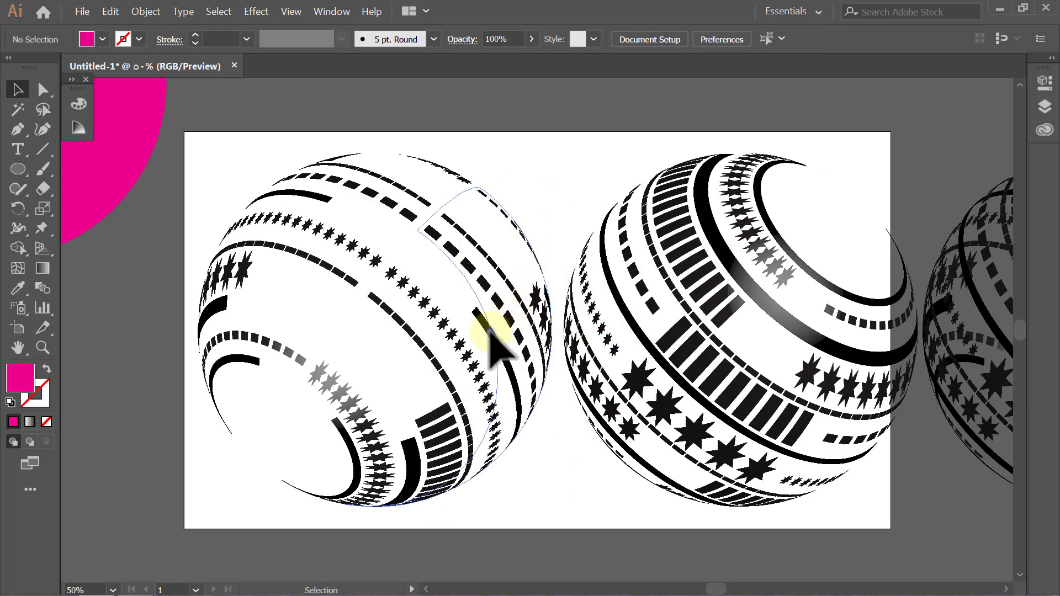
left_click(489, 332)
mouse_move(488, 331)
left_mouse_down()
mouse_move(182, 397)
mouse_move(142, 381)
left_mouse_up()
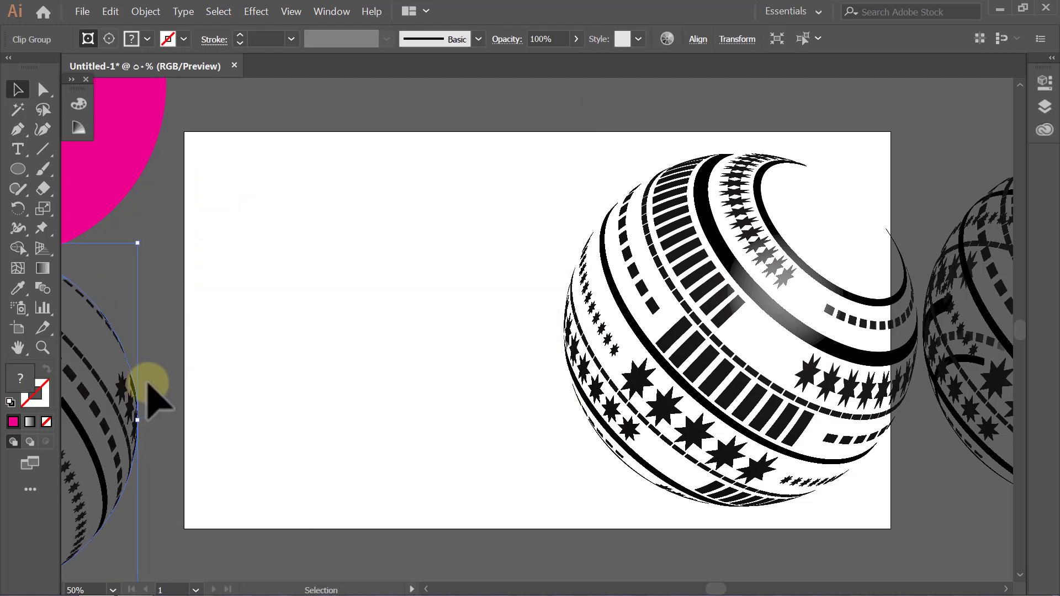
left_click(162, 298)
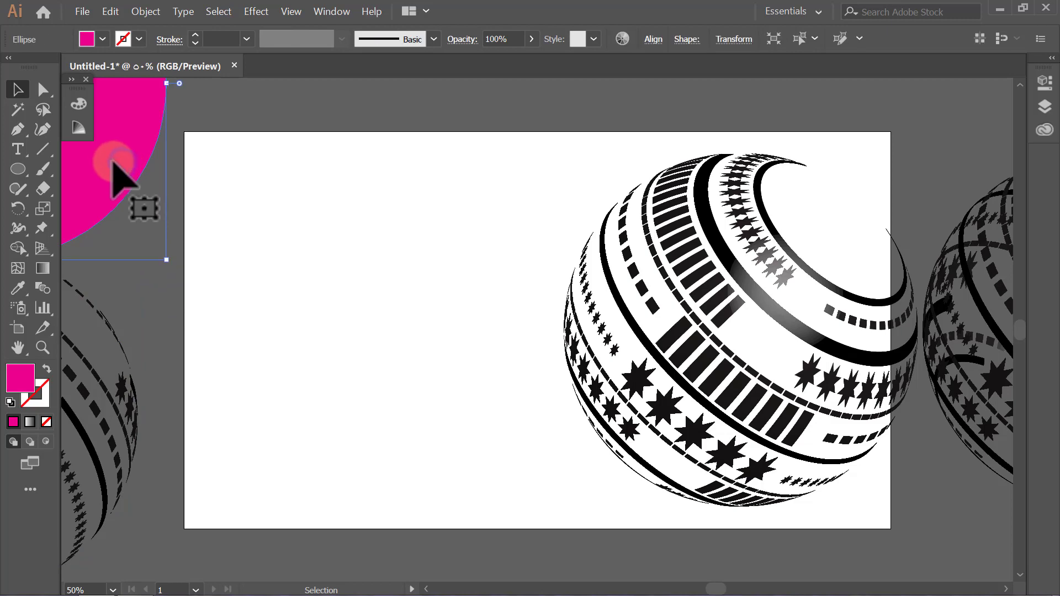
mouse_move(139, 189)
left_mouse_down()
mouse_move(149, 221)
mouse_move(521, 379)
left_mouse_up()
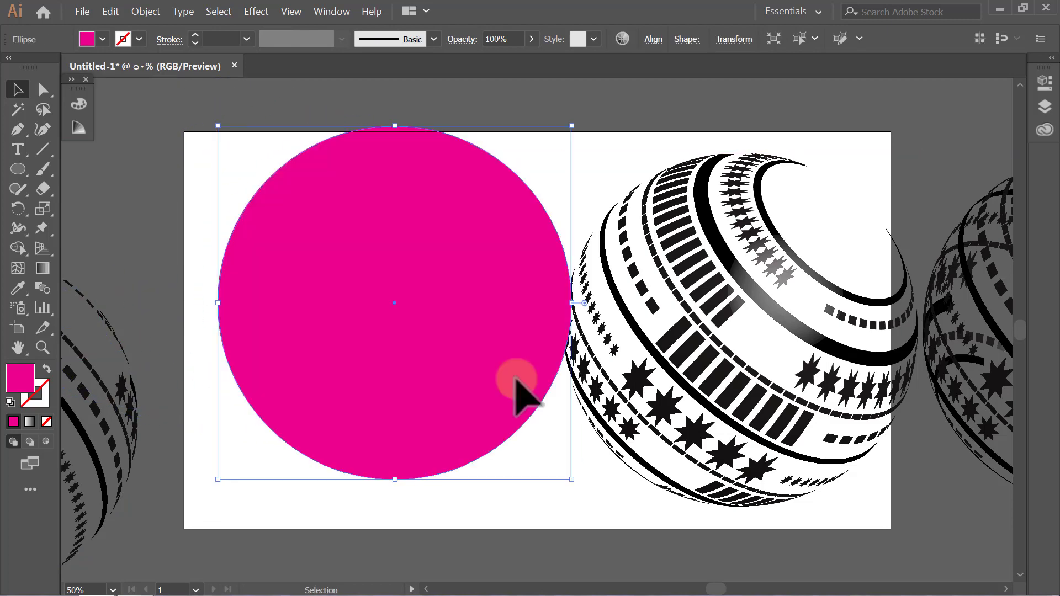
left_click(557, 495)
key("ctrl+0")
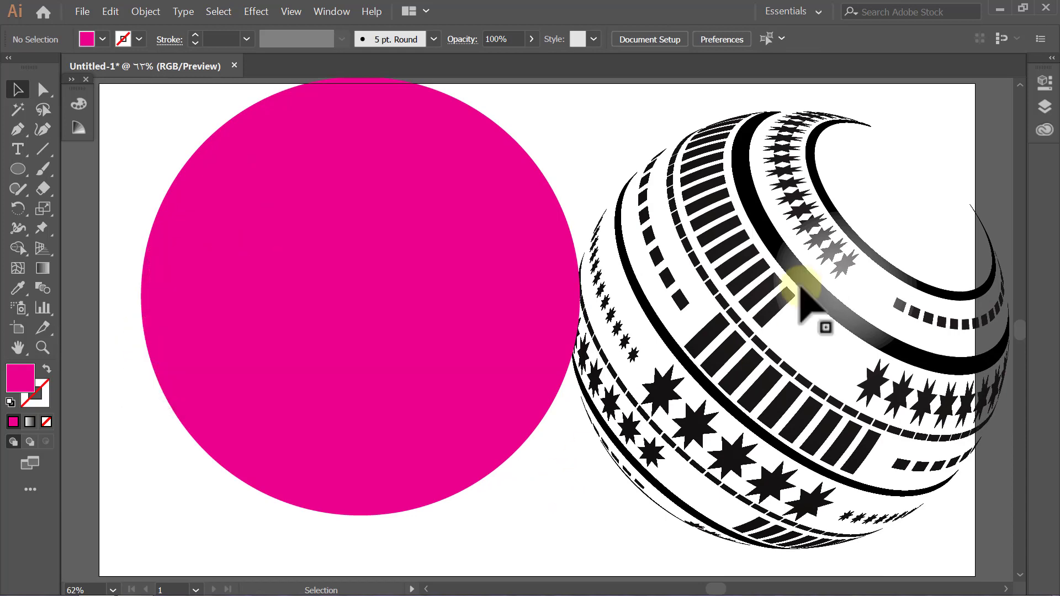
Centre the pink circle and patterned half horizontally and vertically on the artboard.
left_click_drag(904, 107, 580, 331)
left_click_drag(905, 106, 387, 409)
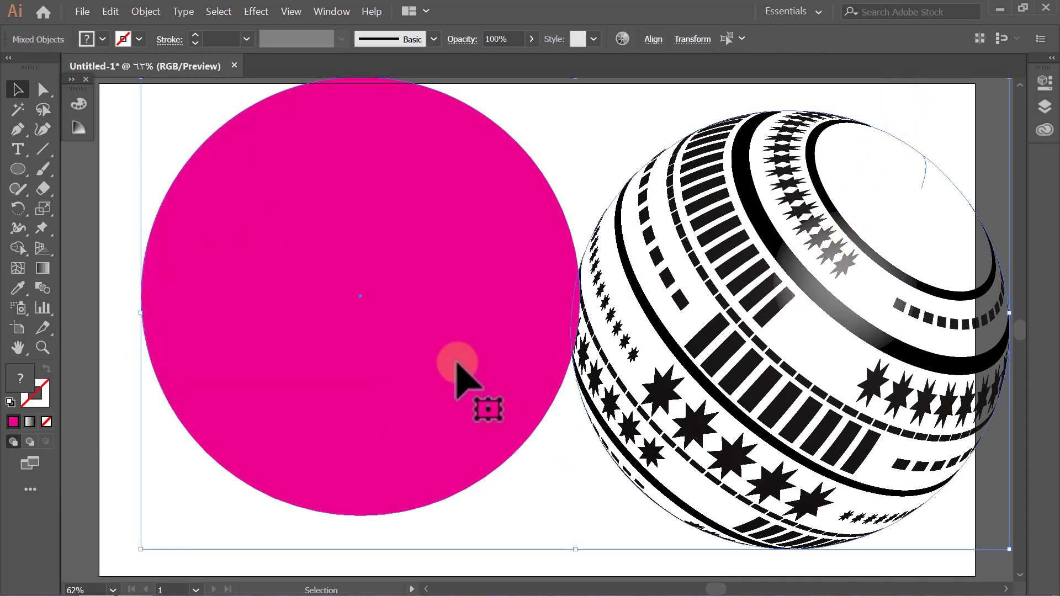
left_click(654, 40)
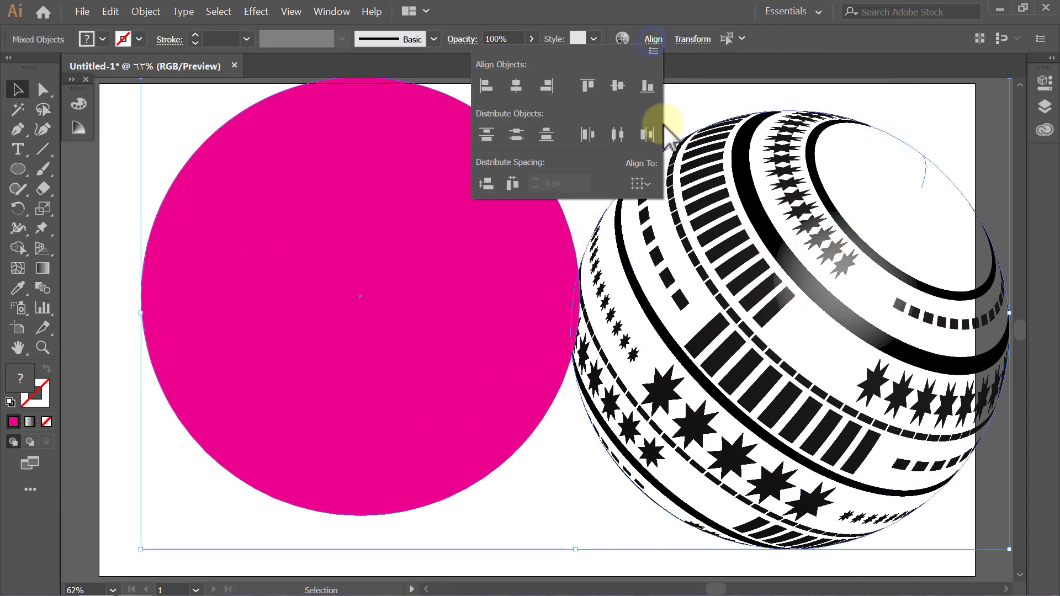
left_click(646, 185)
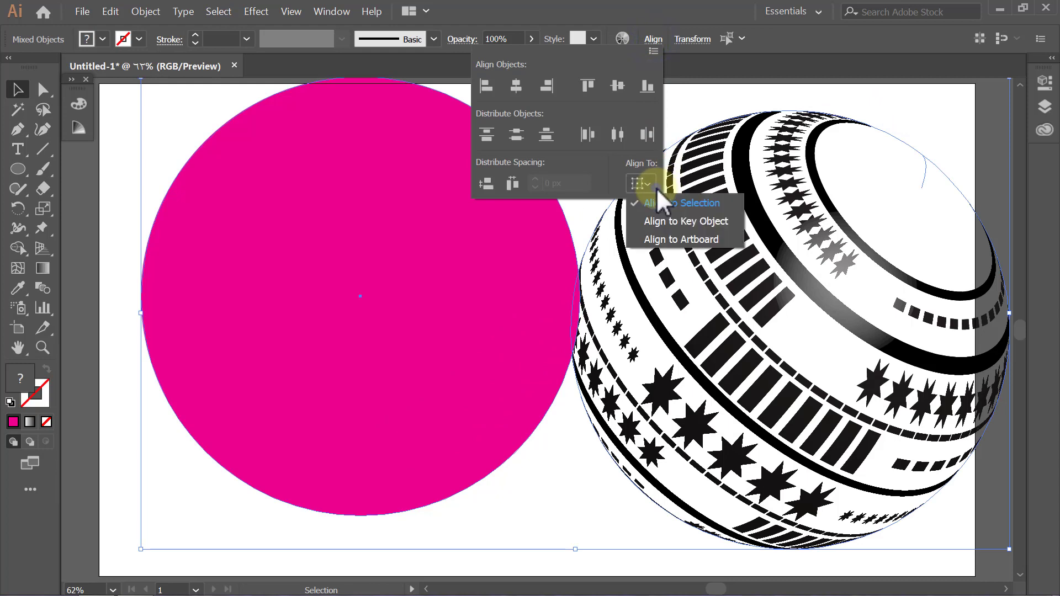
left_click(660, 238)
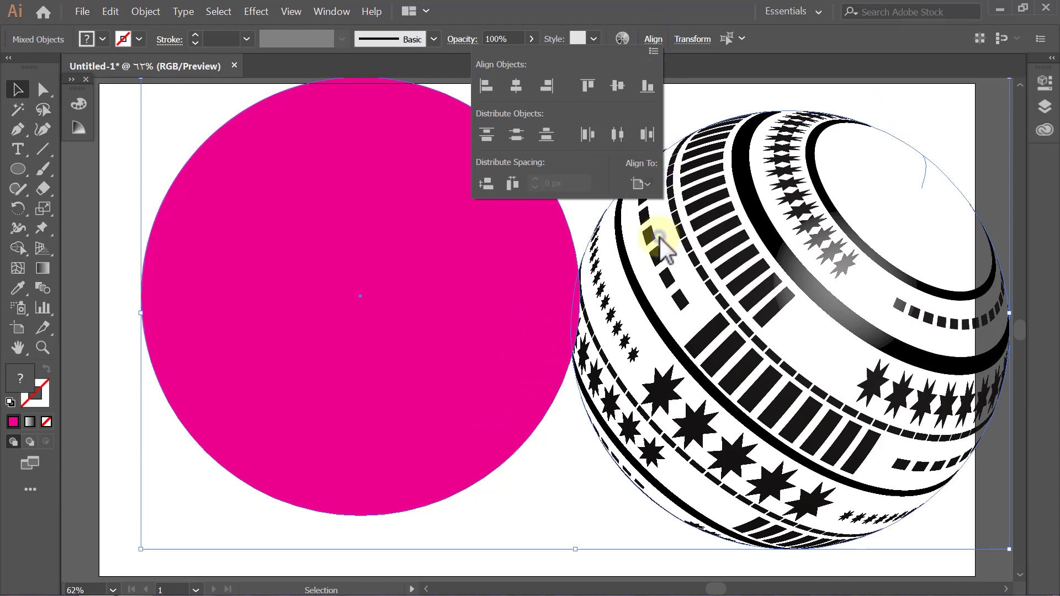
left_click(519, 88)
left_click(615, 89)
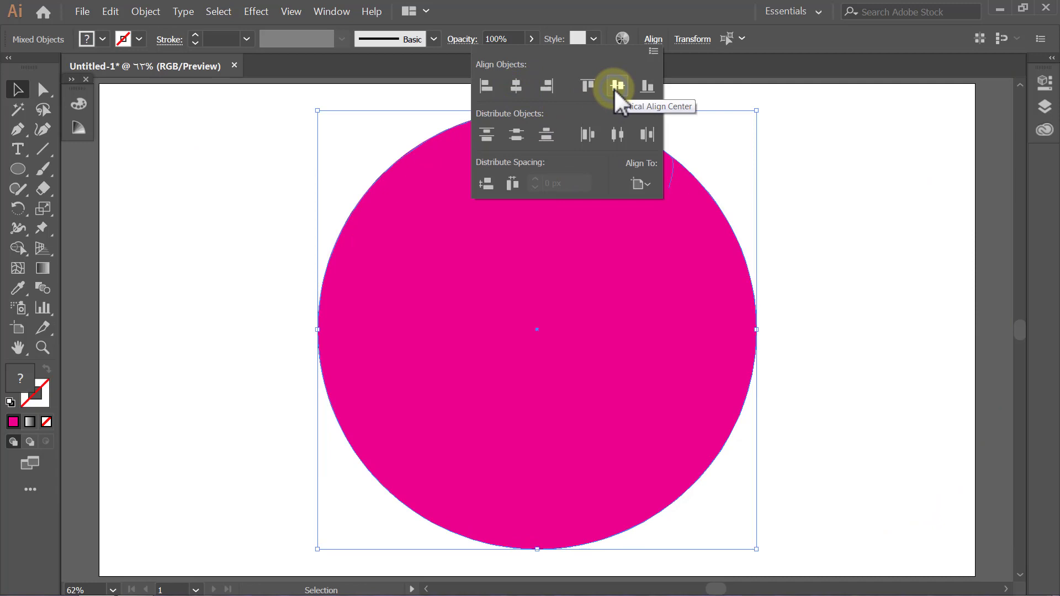
left_click(652, 40)
left_click(801, 102)
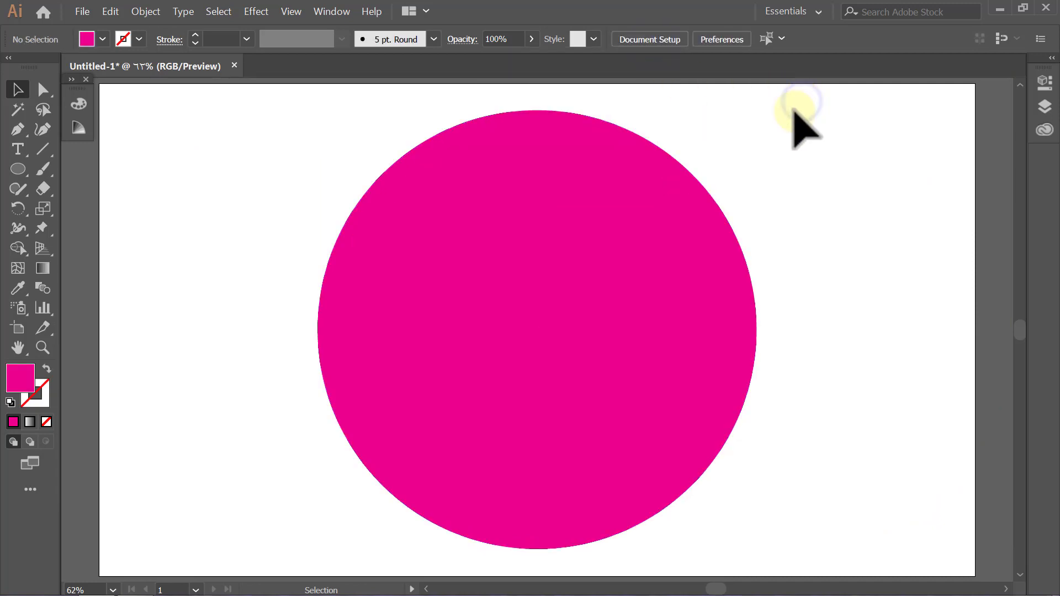
Send the pink circle to the back, behind the pattern.
left_click(683, 181)
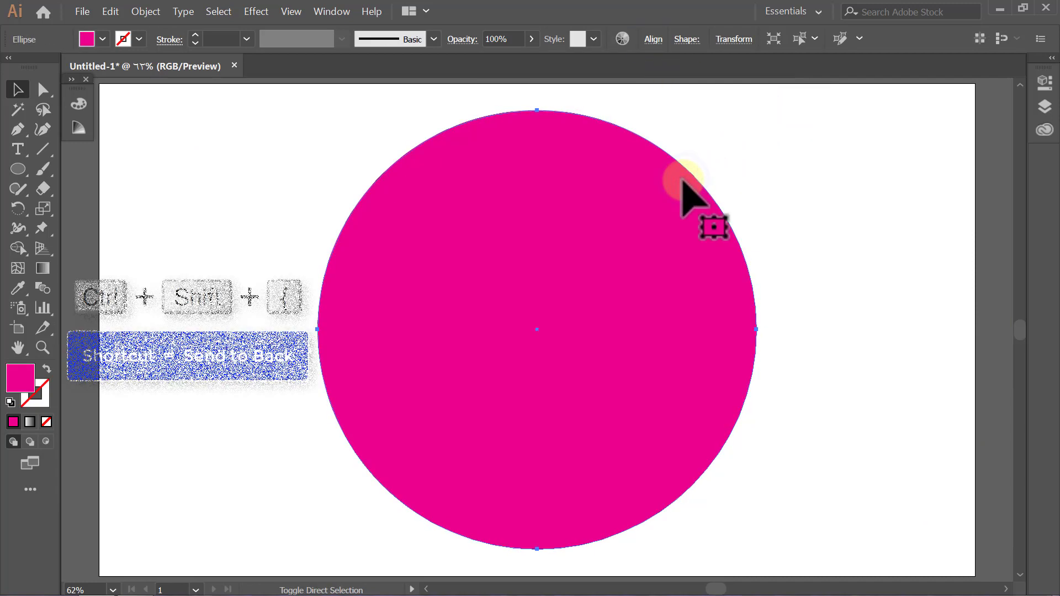
key("ctrl+shift+bracketleft")
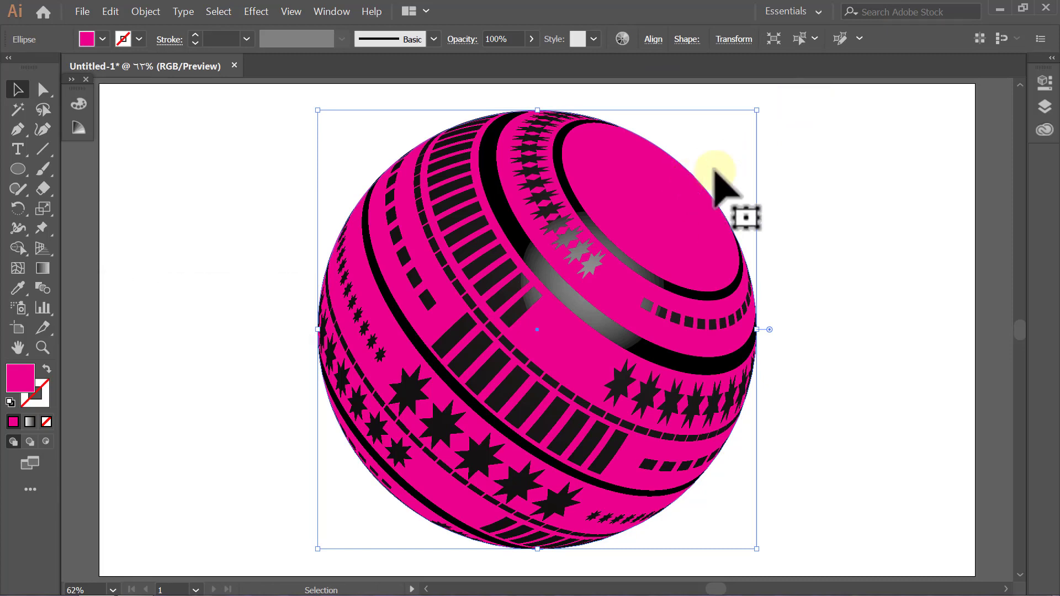
left_click(799, 112)
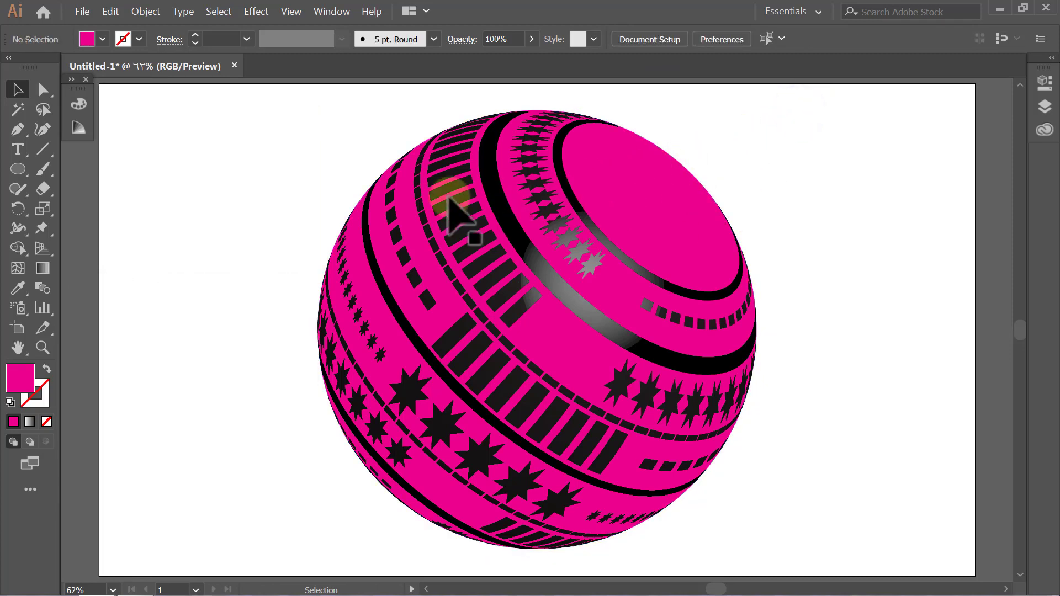
Draw a black-filled 2560 x 1440 rectangle.
left_click_drag(18, 169, 60, 170)
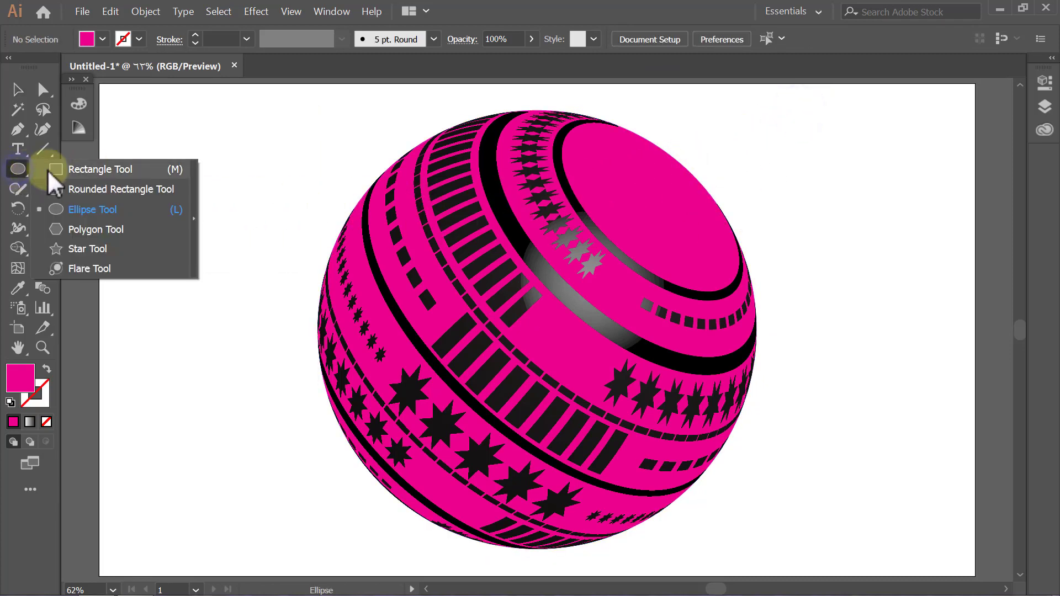
left_click(72, 79)
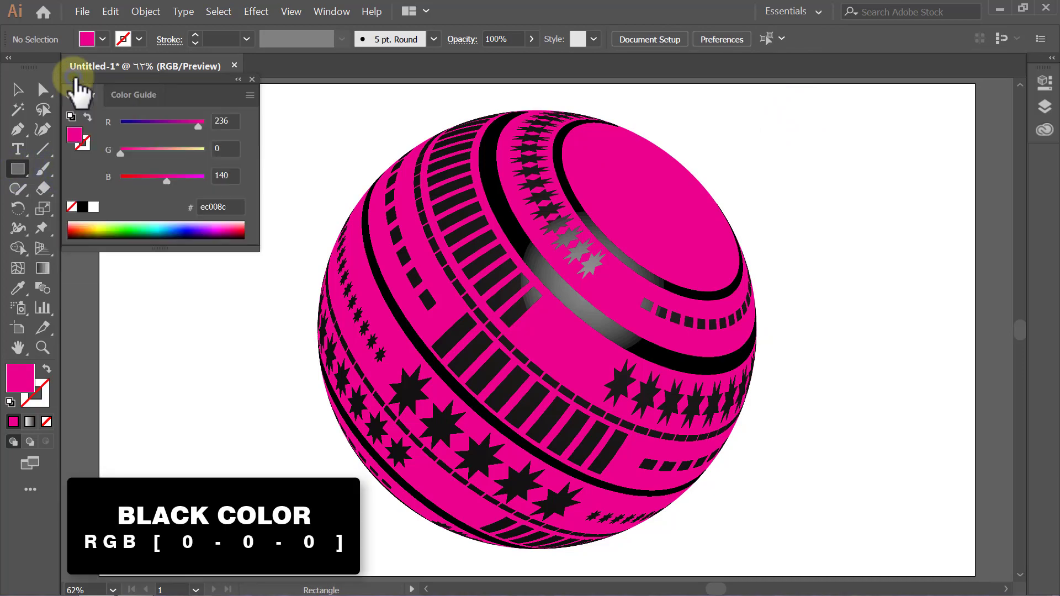
left_click(83, 207)
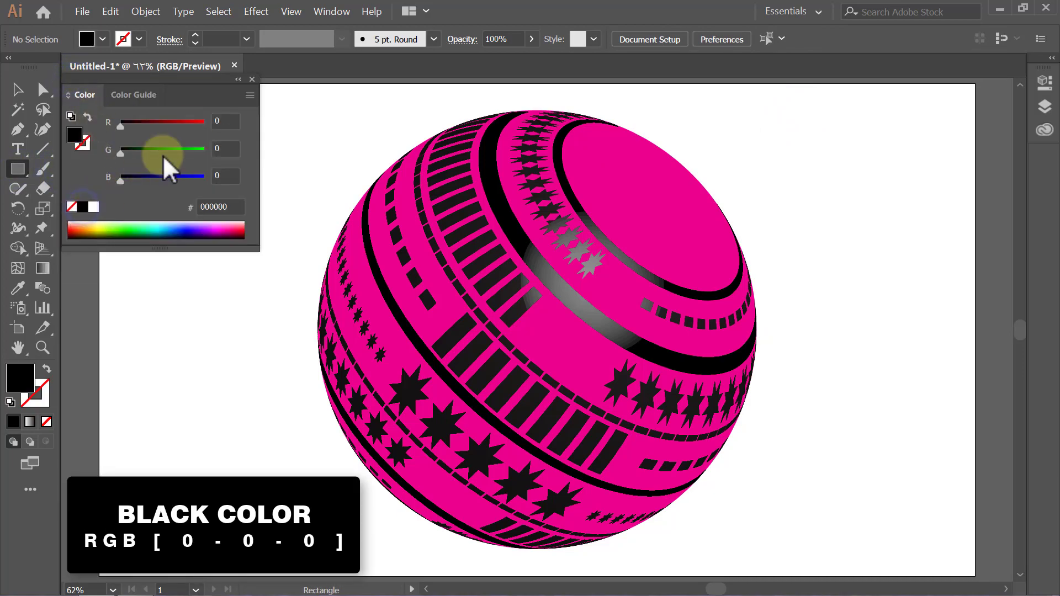
left_click(238, 79)
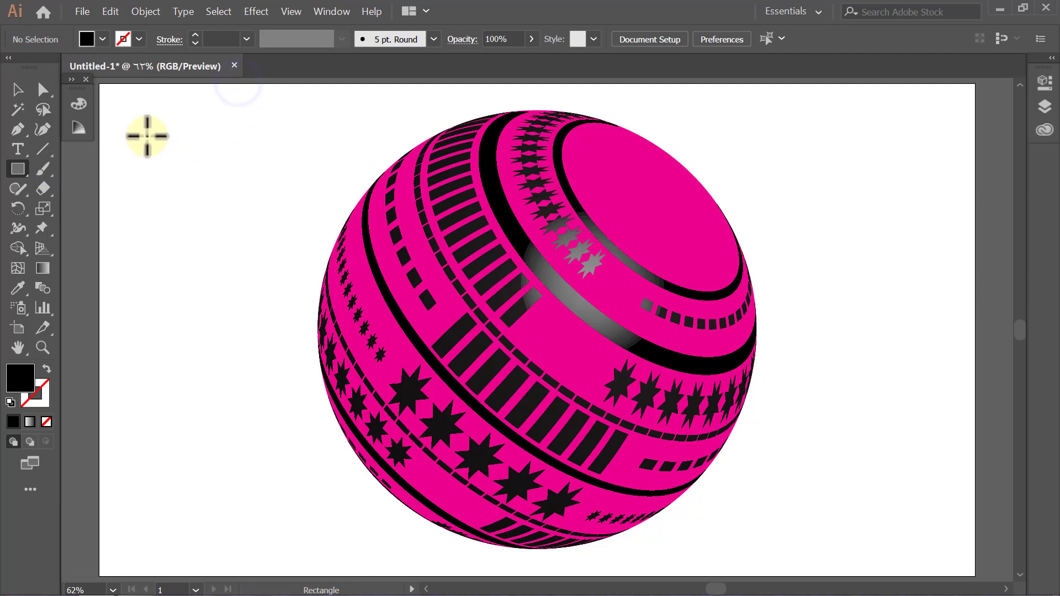
left_click(147, 136)
type("2")
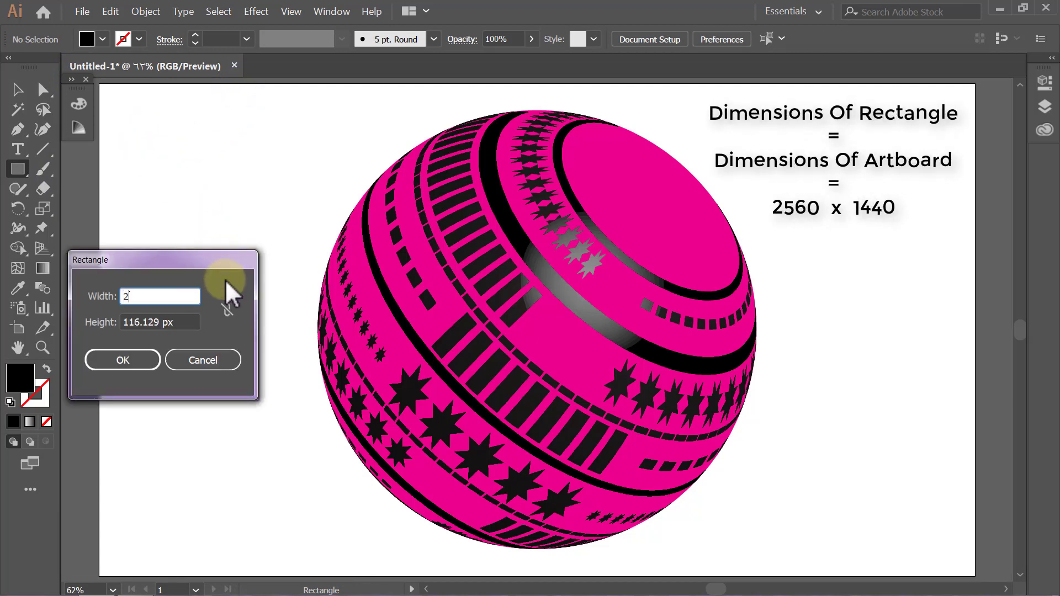
type("560")
key("Tab")
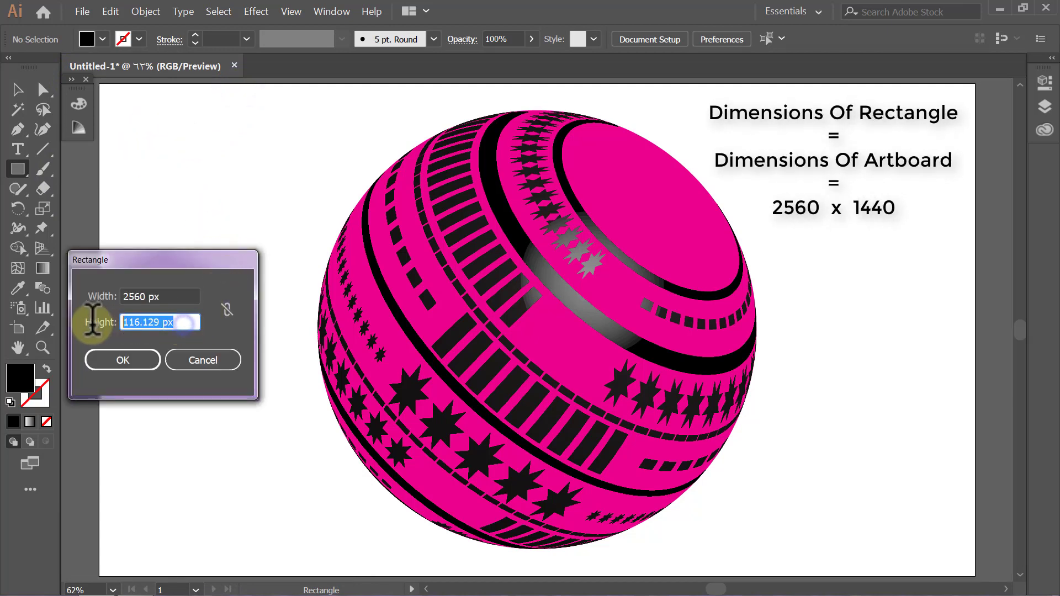
type("1440")
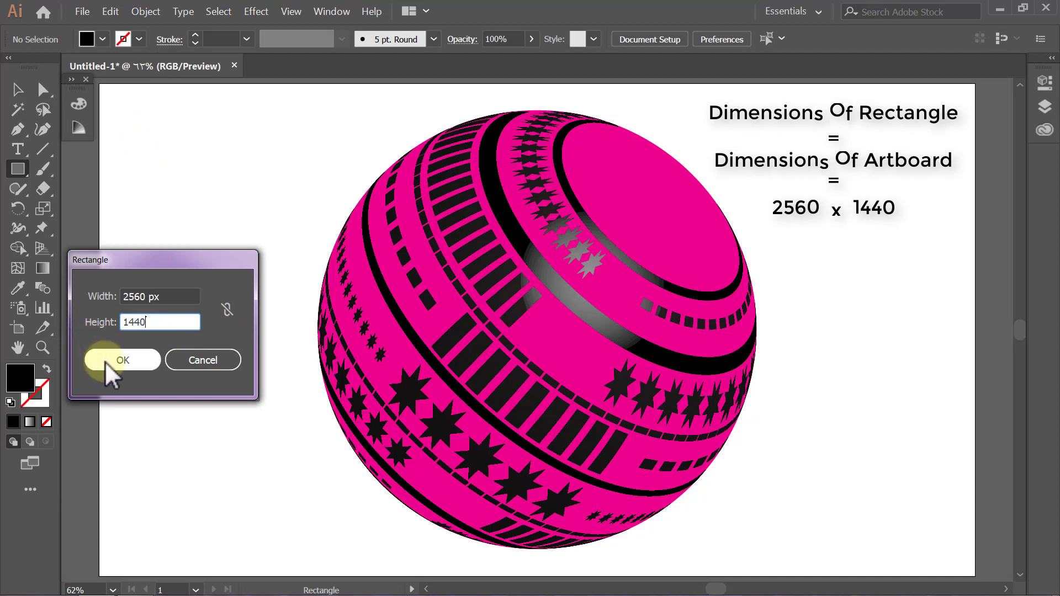
left_click(102, 361)
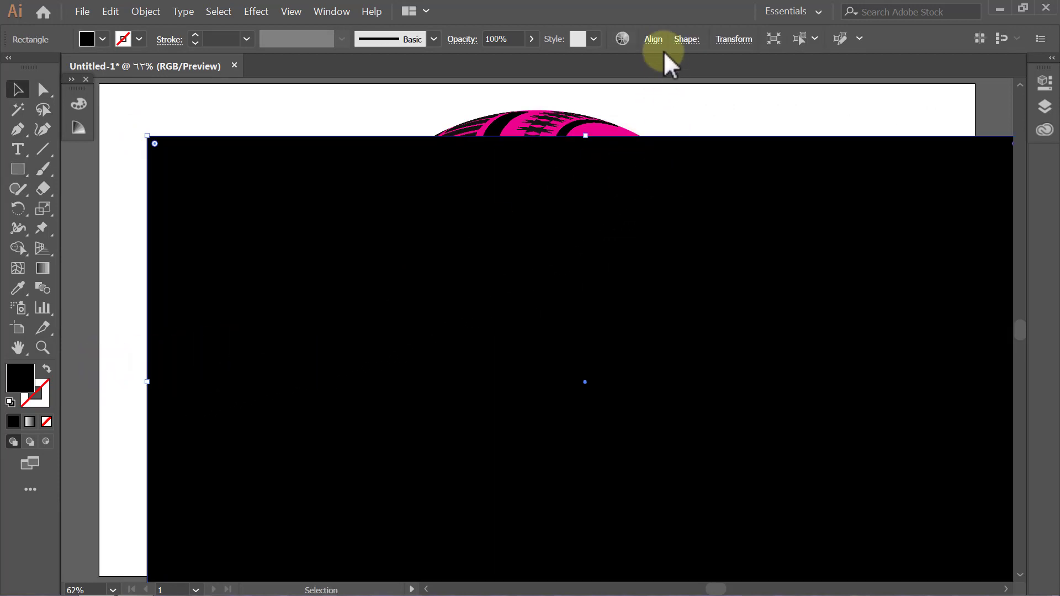
Centre the black rectangle on the artboard, send it to the back and lock it.
left_click(653, 39)
left_click(516, 86)
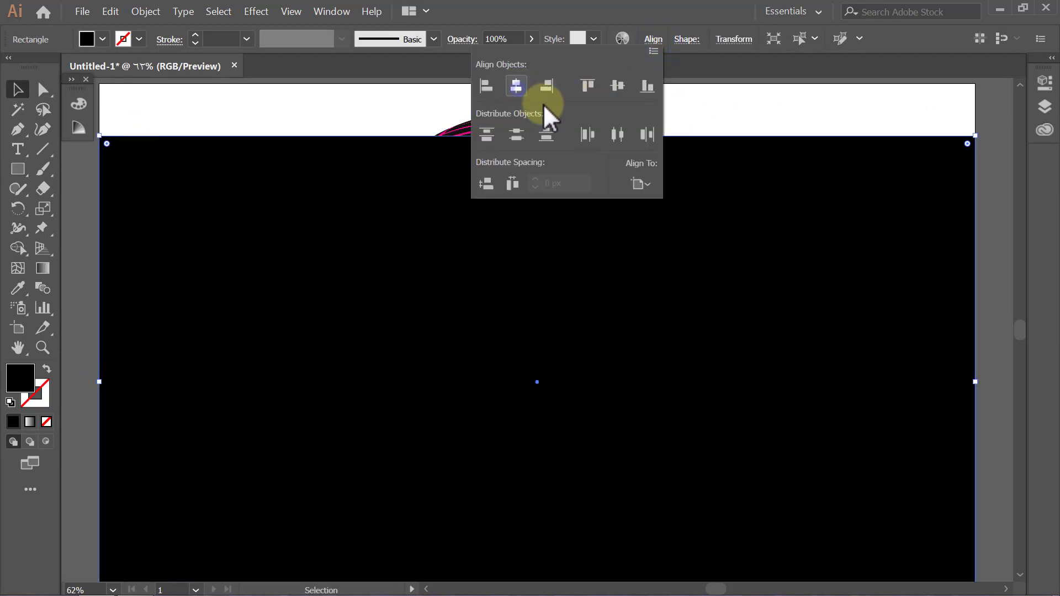
left_click(618, 87)
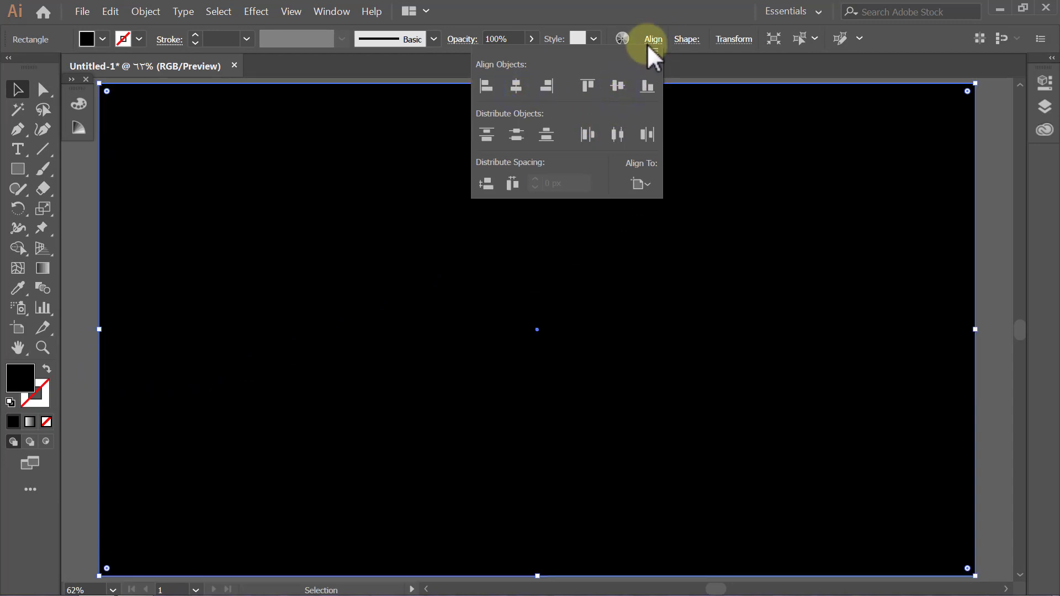
left_click(648, 44)
key("ctrl+shift+bracketleft")
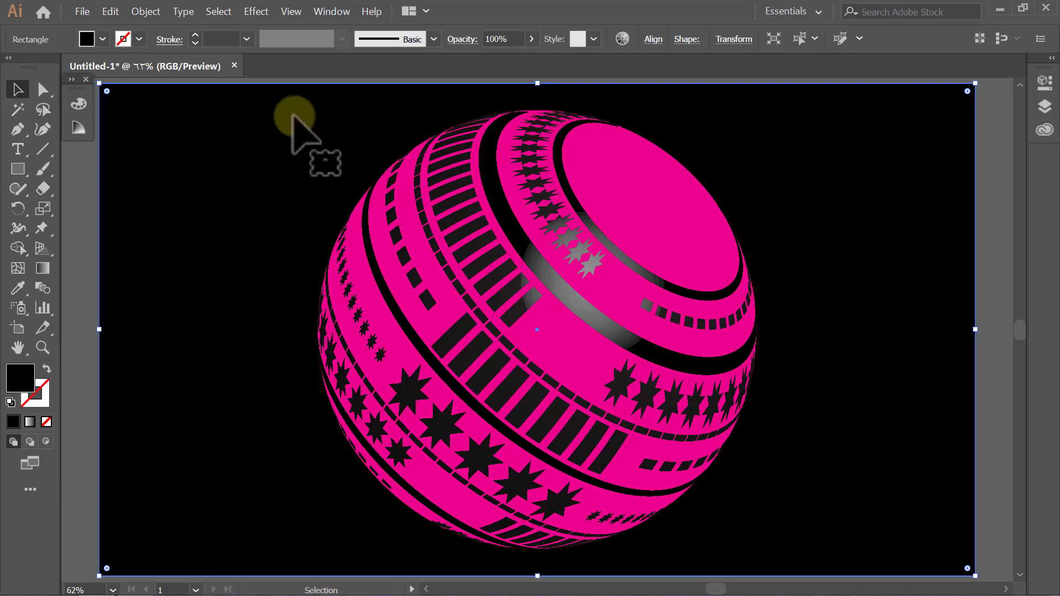
left_click(146, 12)
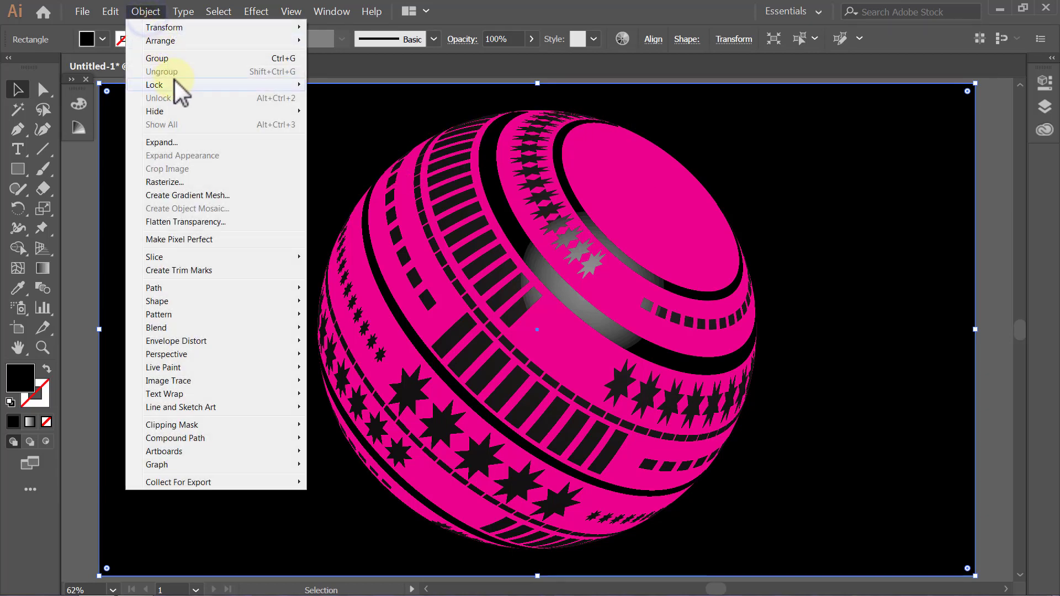
mouse_move(155, 84)
left_click(326, 86)
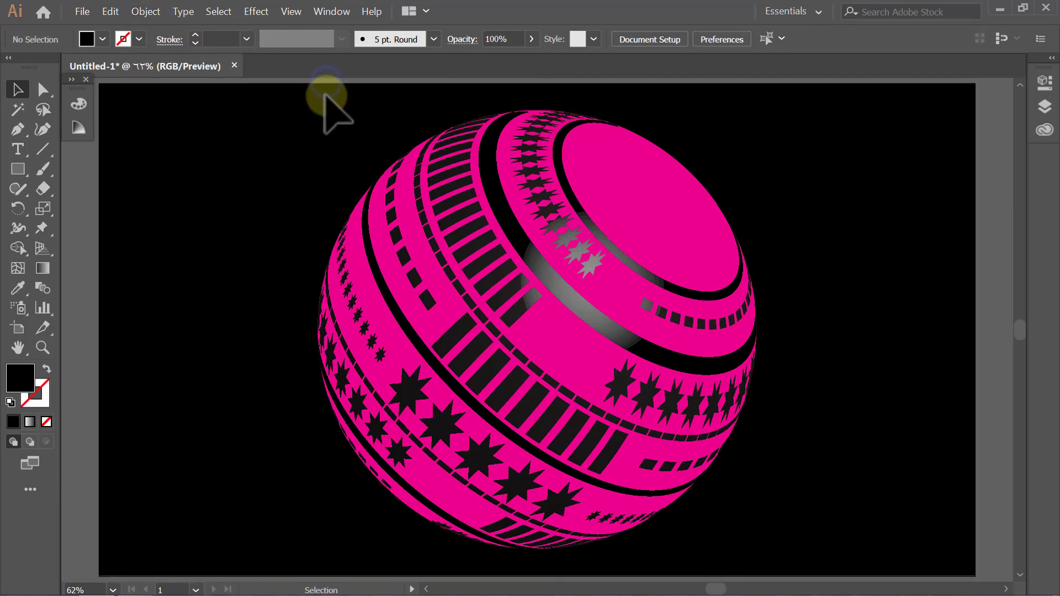
Give the circle a radial gradient at a 90° angle.
left_click(630, 172)
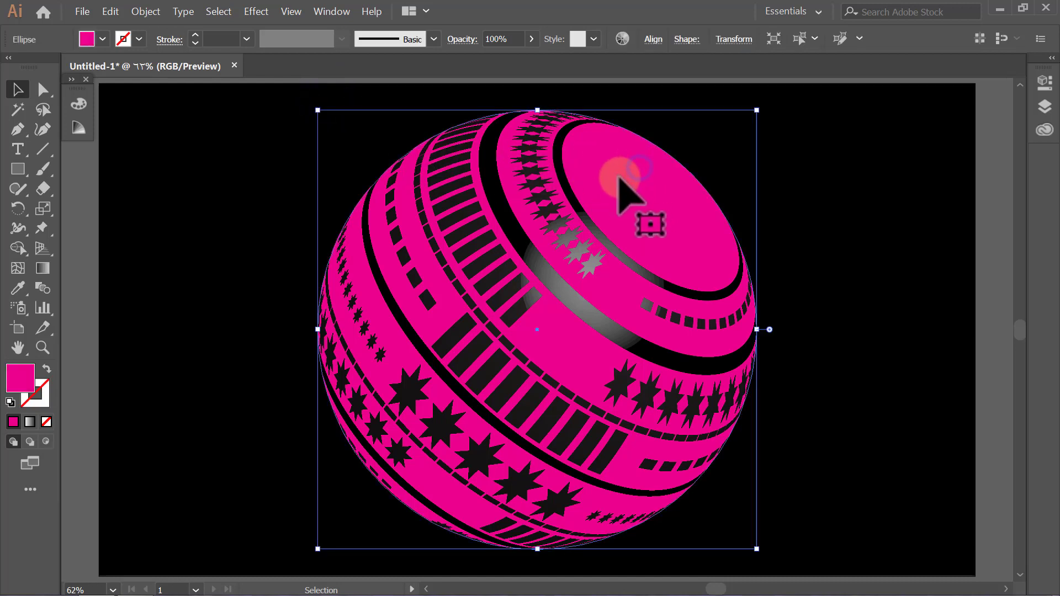
double_click(43, 268)
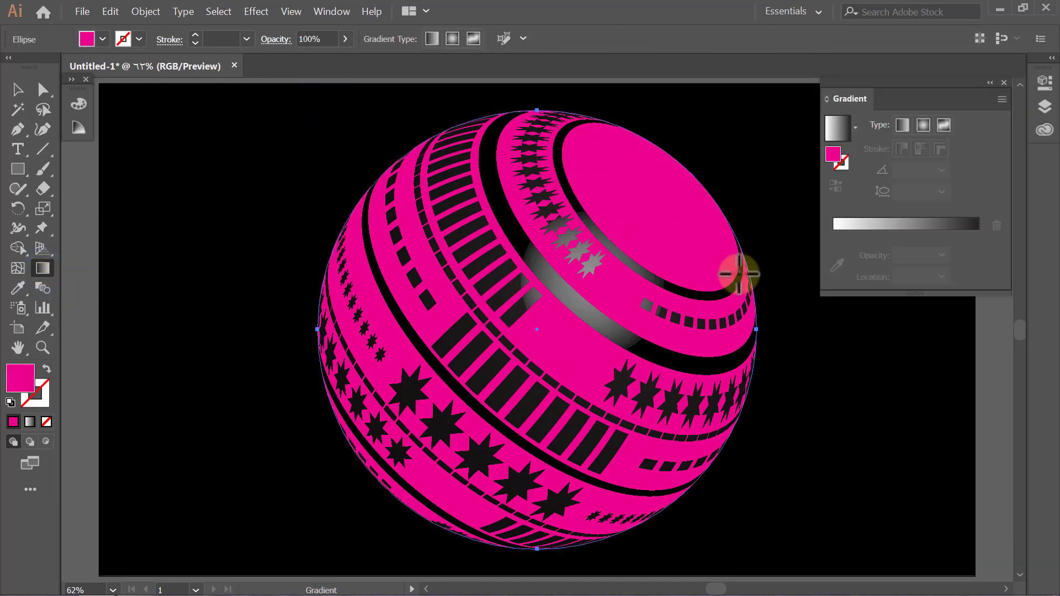
left_click(923, 126)
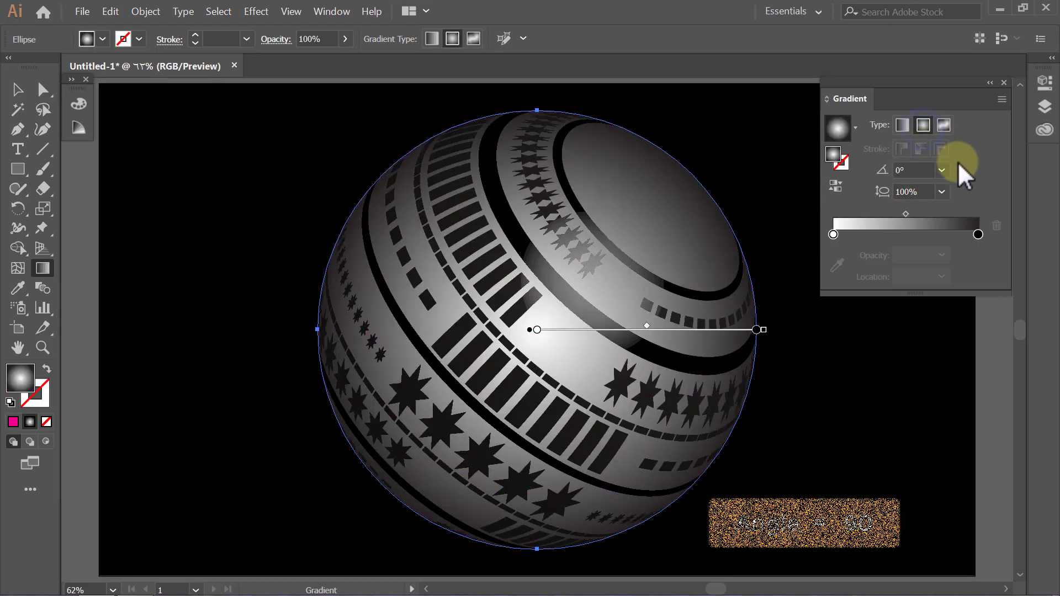
left_click(941, 169)
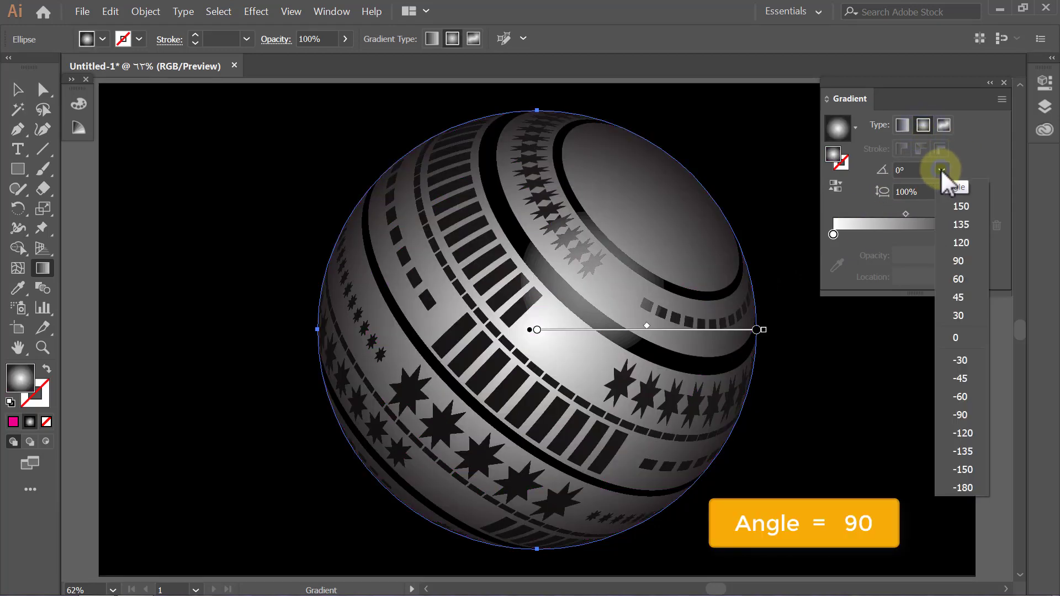
left_click(961, 261)
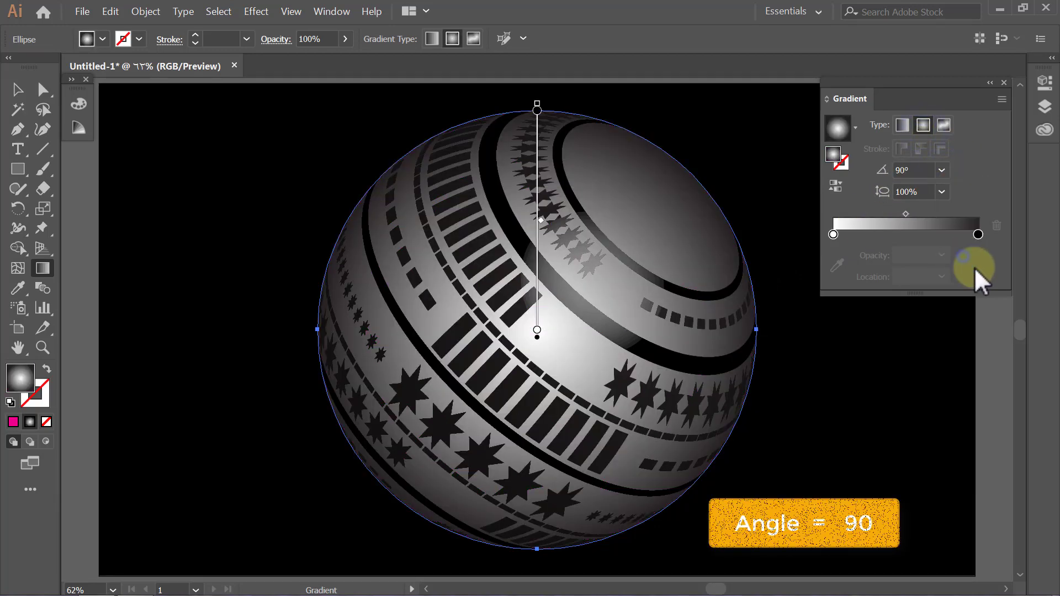
Set the starting gradient stop to deep yellow RGB 255-204-0.
double_click(834, 236)
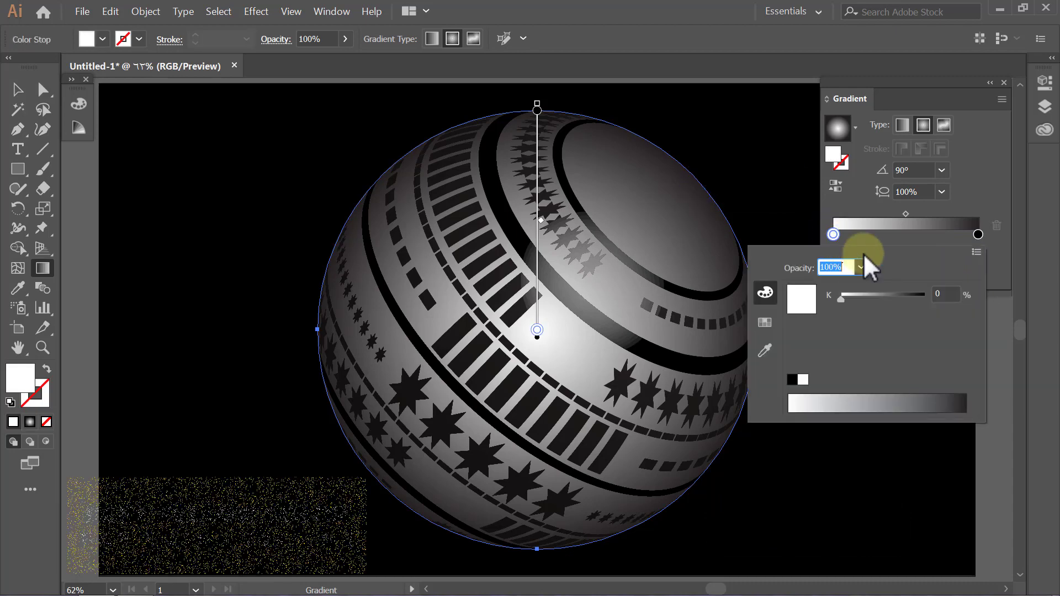
left_click(978, 254)
left_click(933, 266)
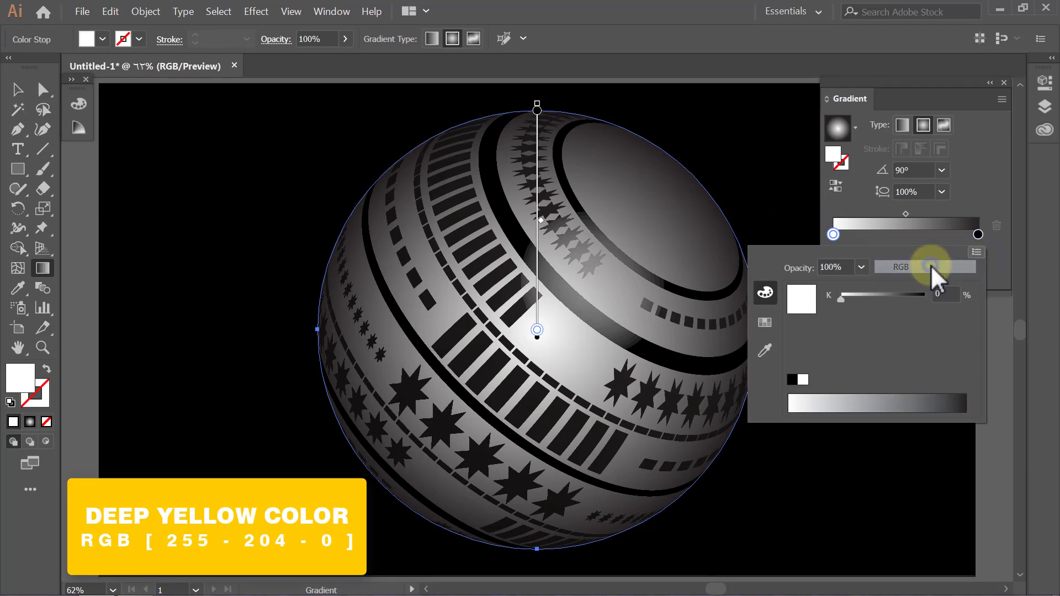
left_click(945, 321)
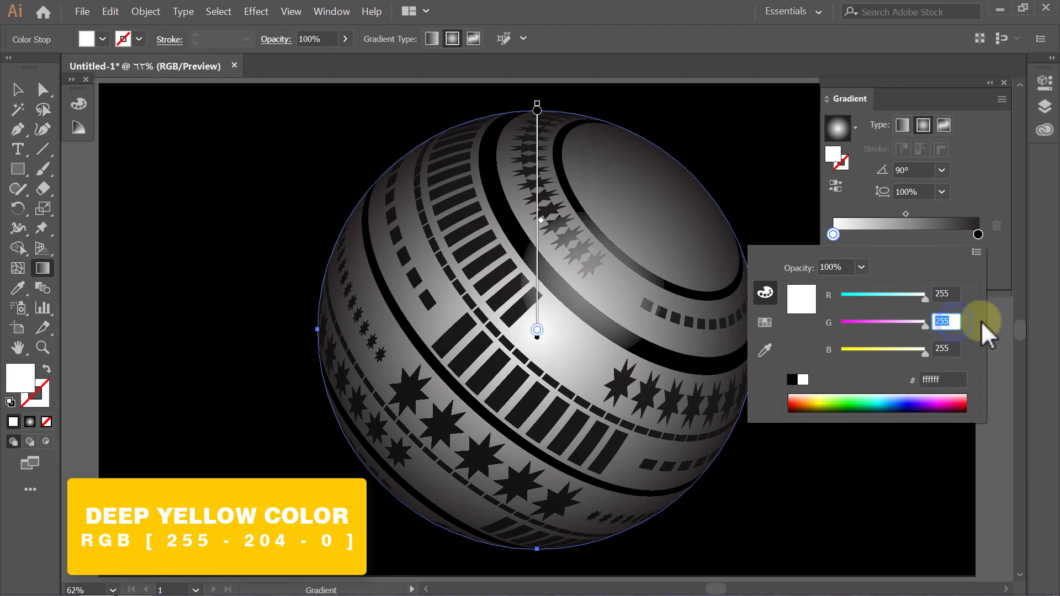
type("204")
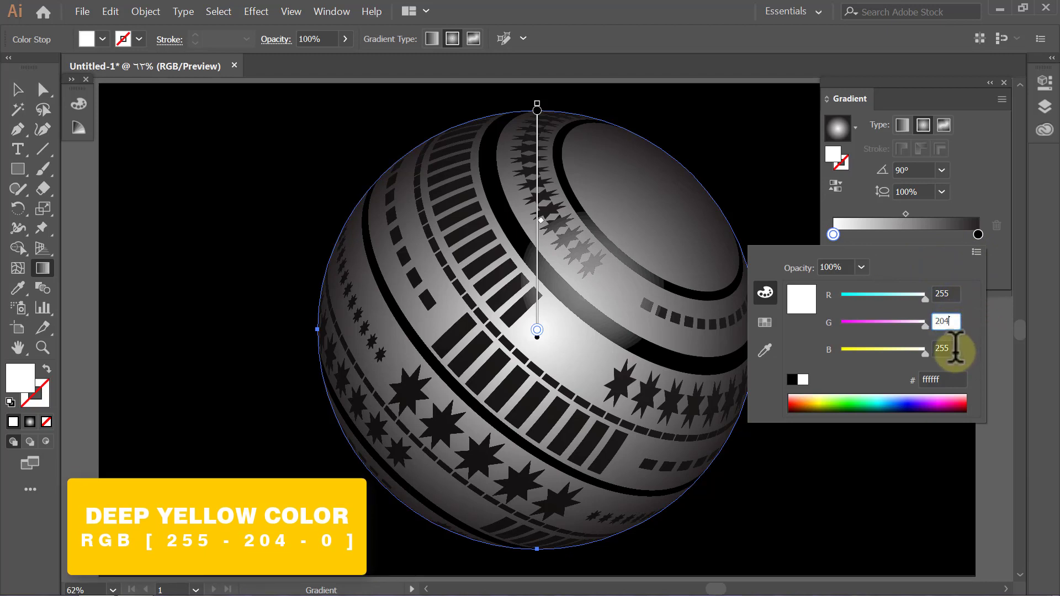
left_click(955, 349)
type("0")
key("Return")
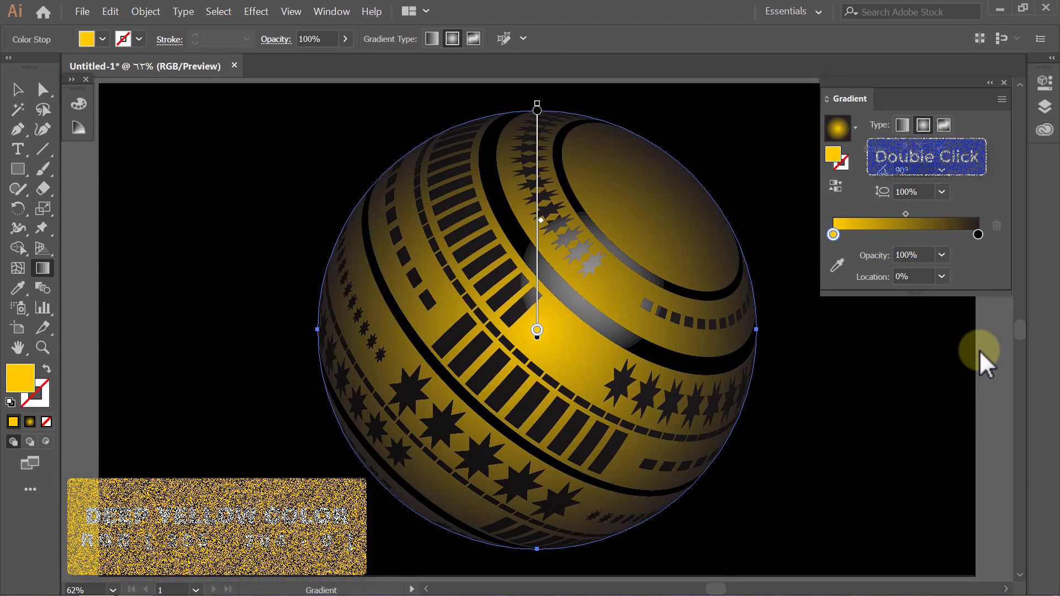
Set the end gradient stop to brick red RGB 204-51-0.
double_click(978, 235)
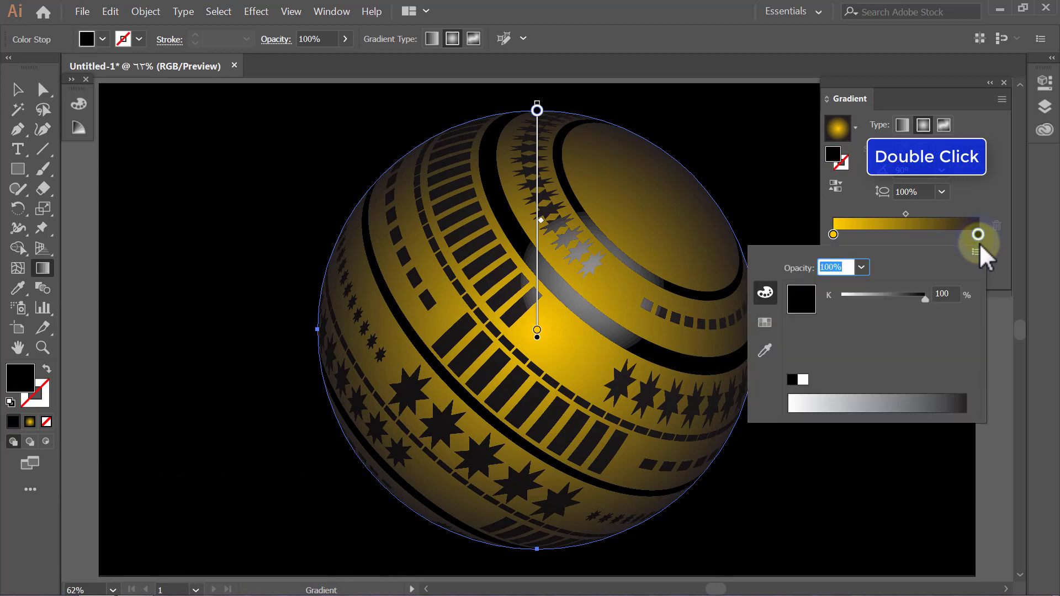
left_click(977, 252)
left_click(939, 263)
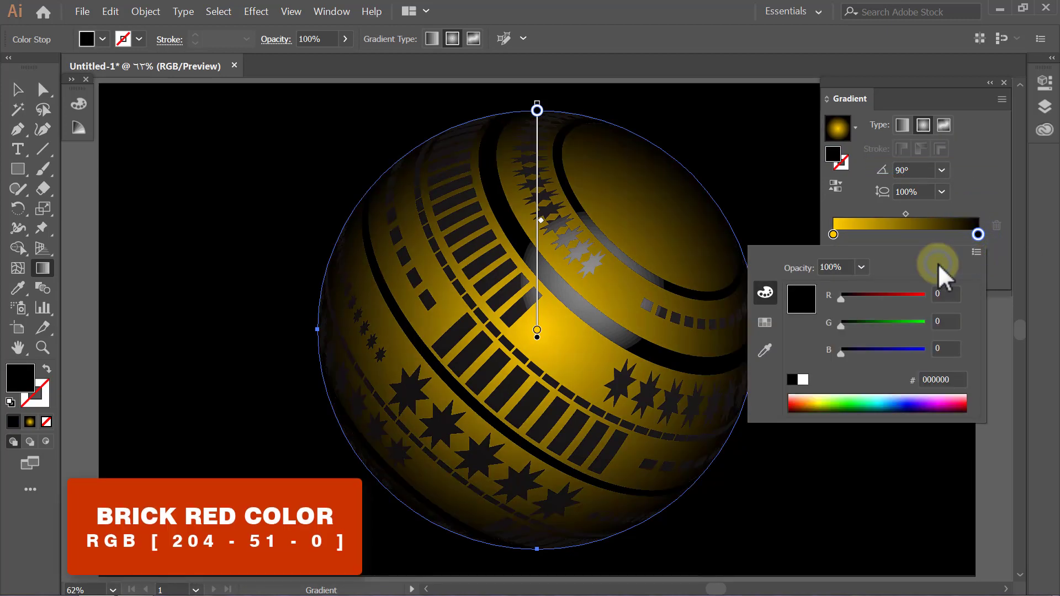
left_click(947, 294)
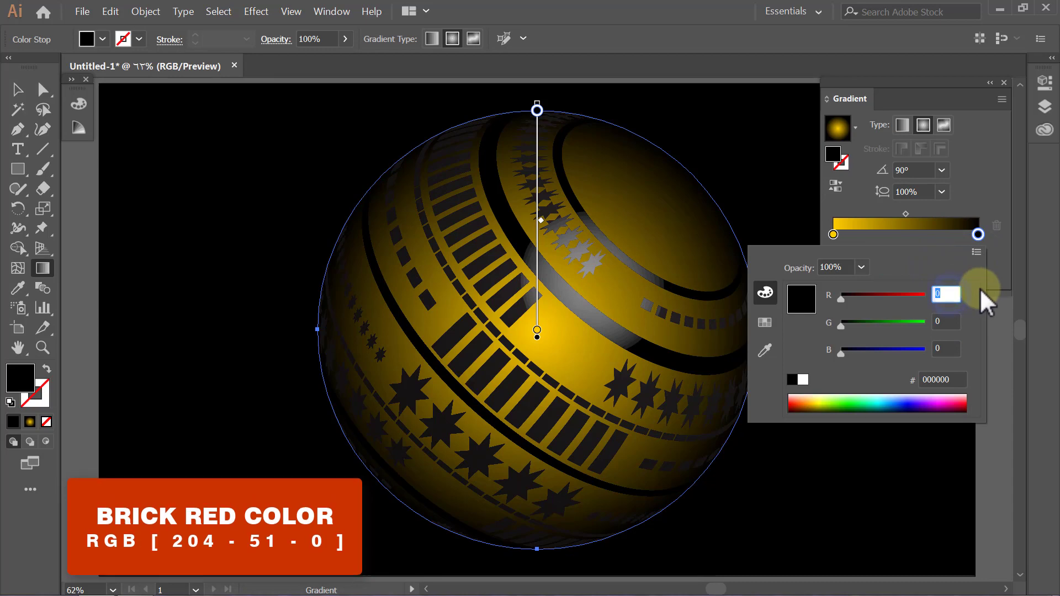
type("204")
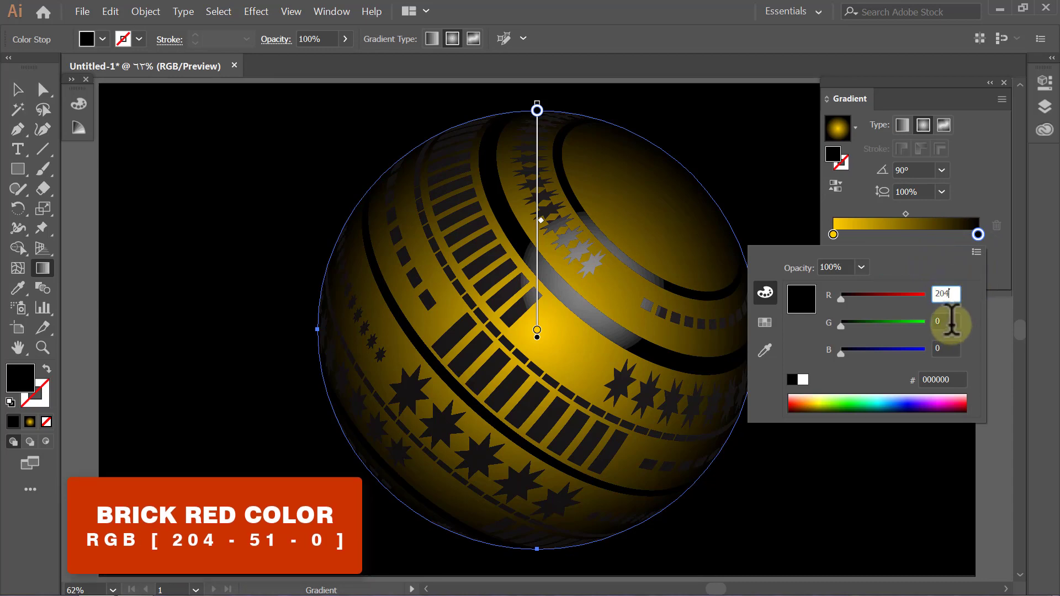
left_click(946, 321)
type("51")
key("Return")
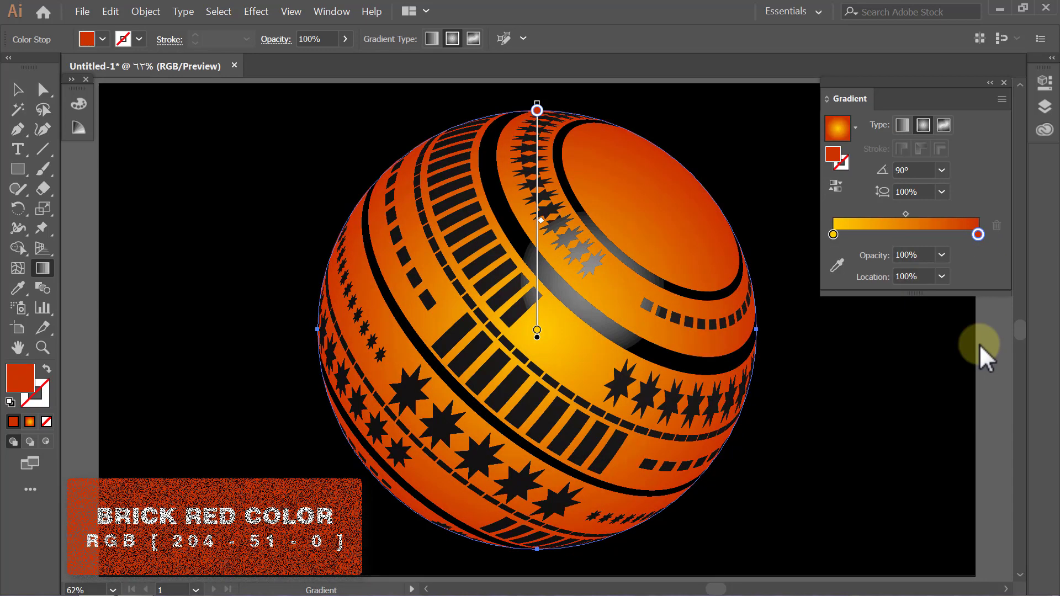
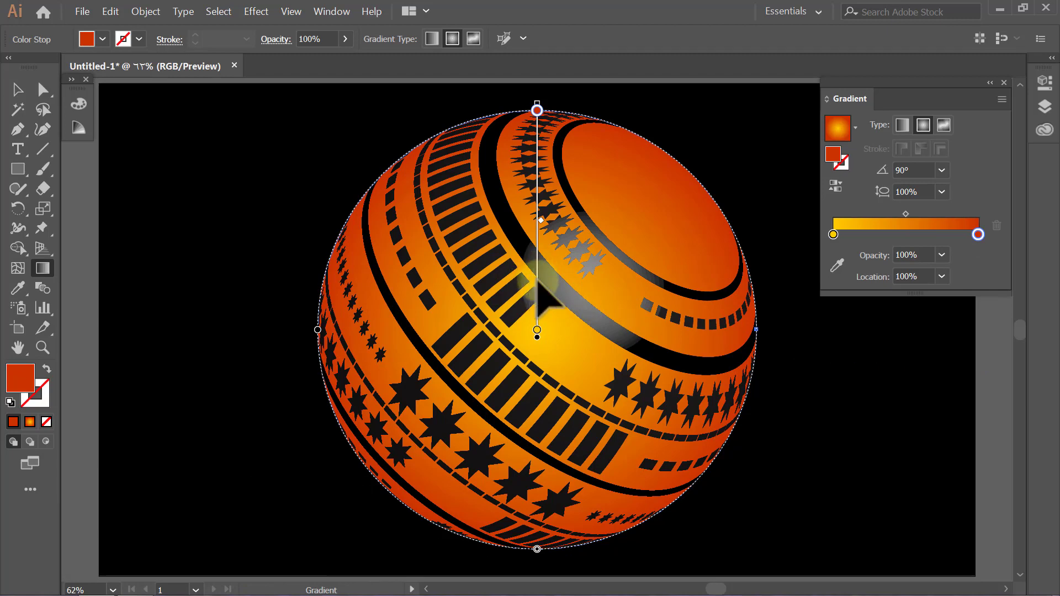
Drag the sphere's radial gradient centre low and stretch it upward, yellow at bottom to red at top.
left_click_drag(537, 282, 530, 482)
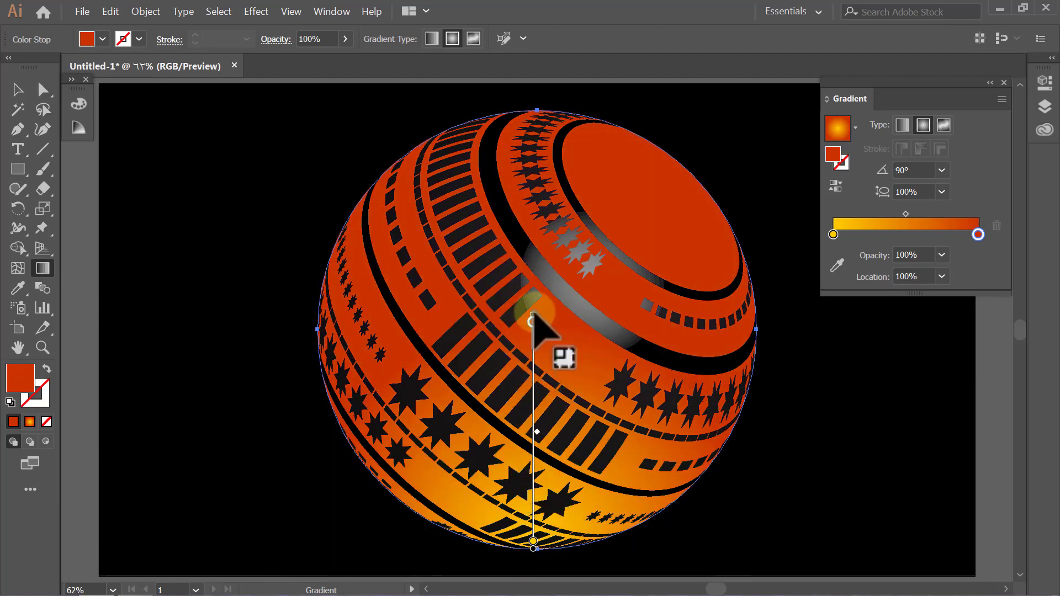
left_click_drag(532, 320, 534, 168)
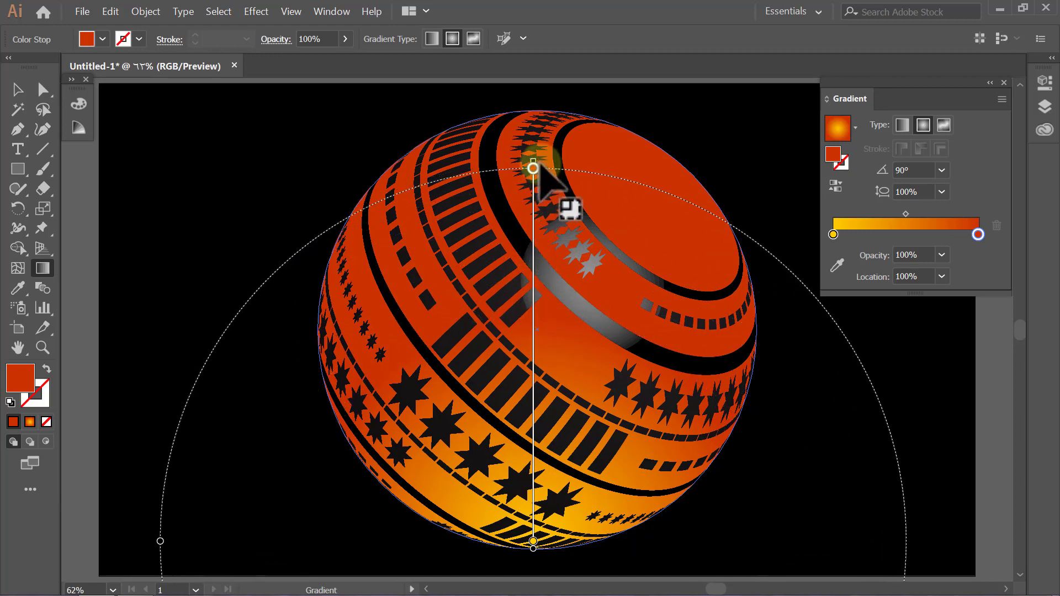
key("v")
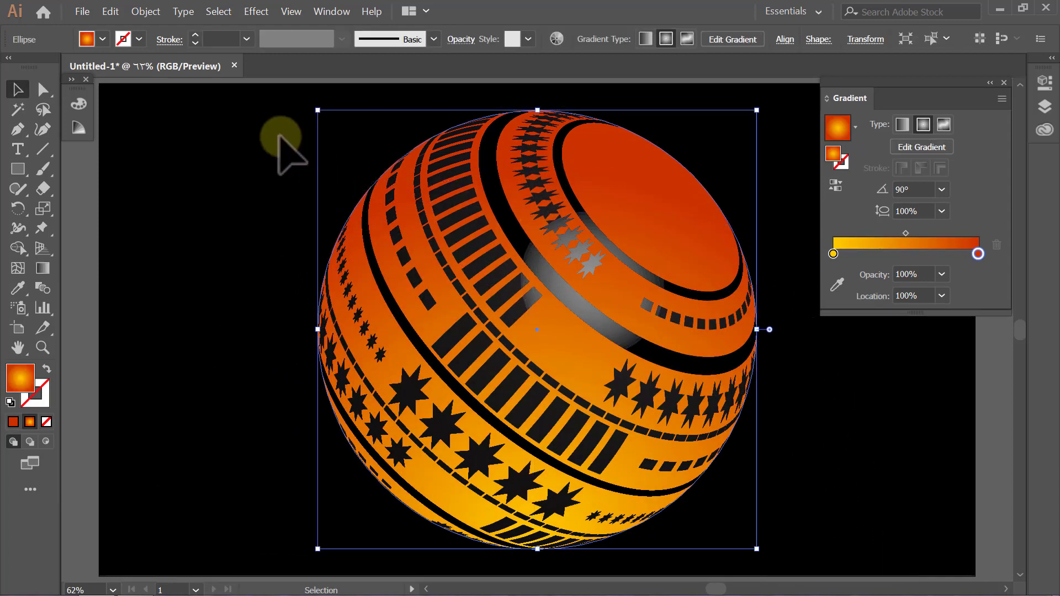
left_click(280, 138)
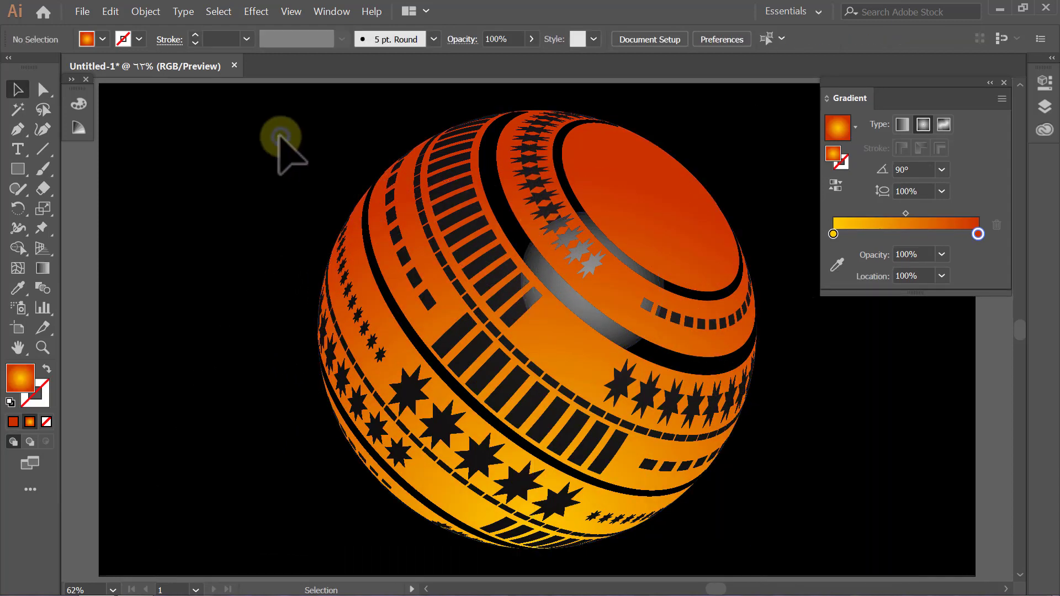
left_click(1004, 82)
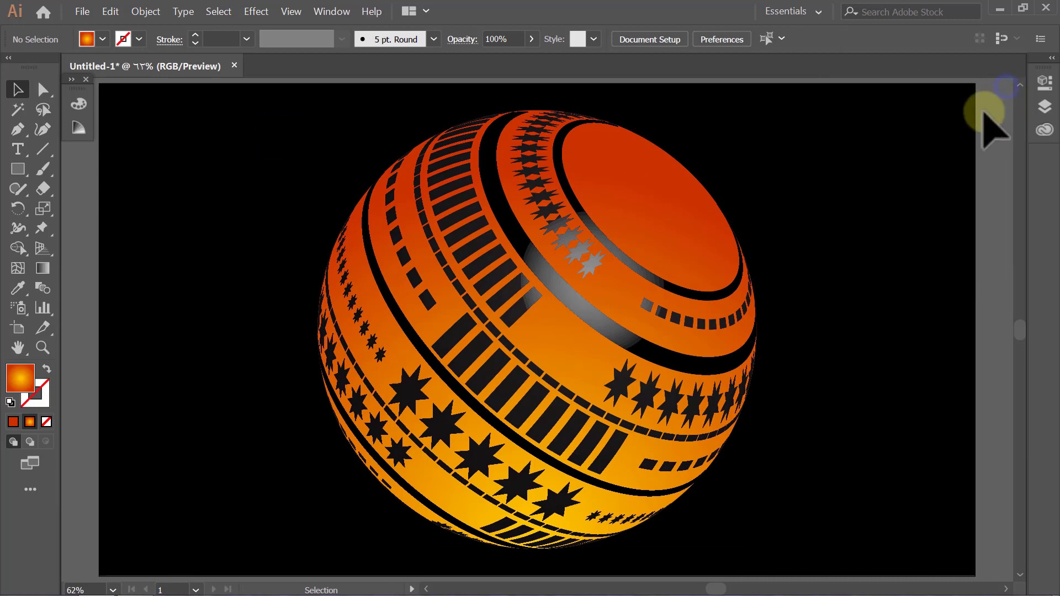
left_click(583, 309)
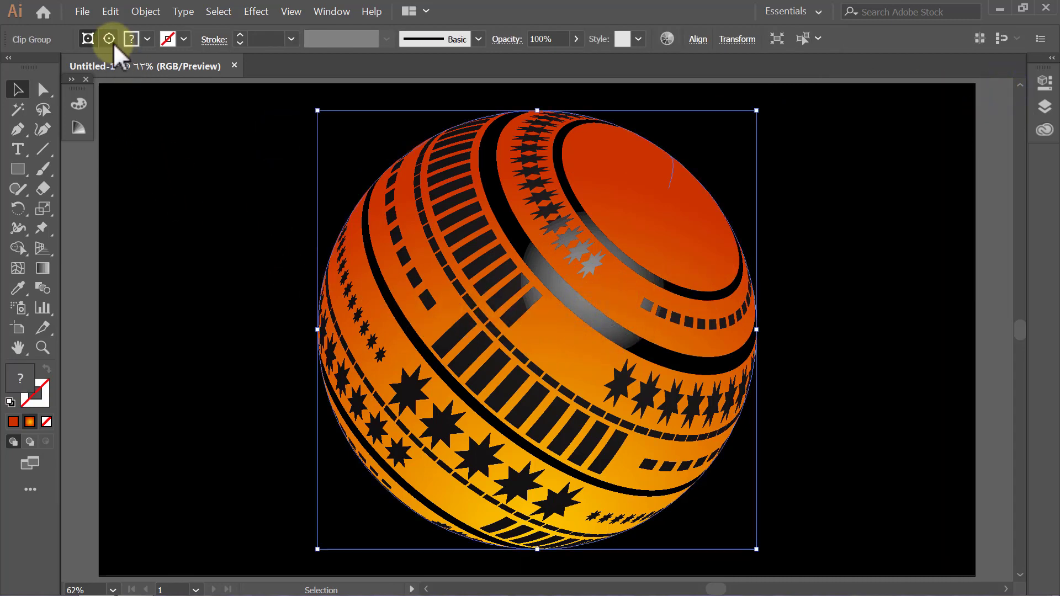
Fill the sphere's stripe pattern with white.
left_click(71, 80)
left_click(93, 207)
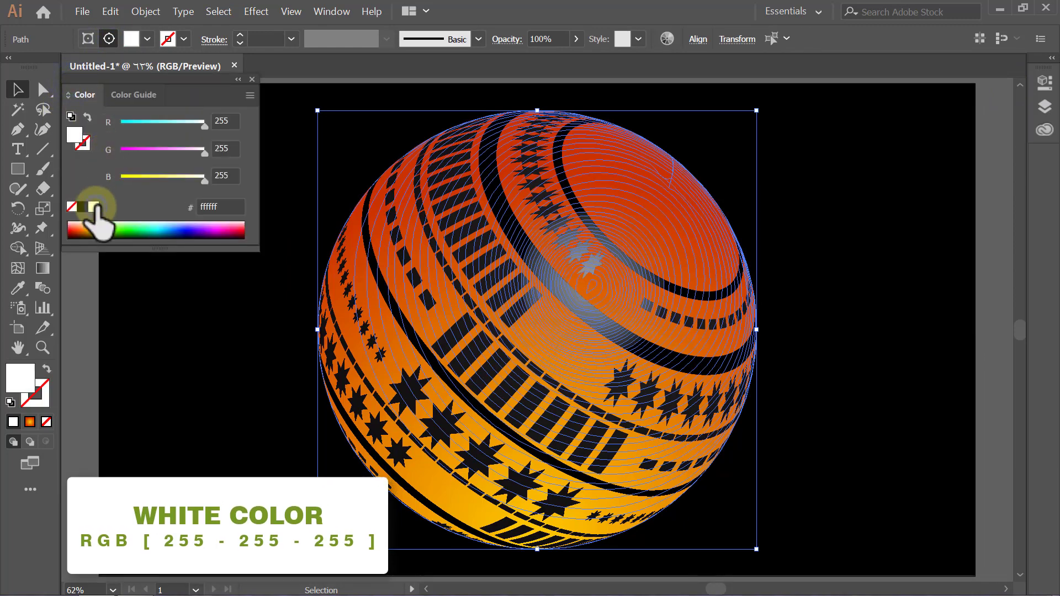
left_click(236, 80)
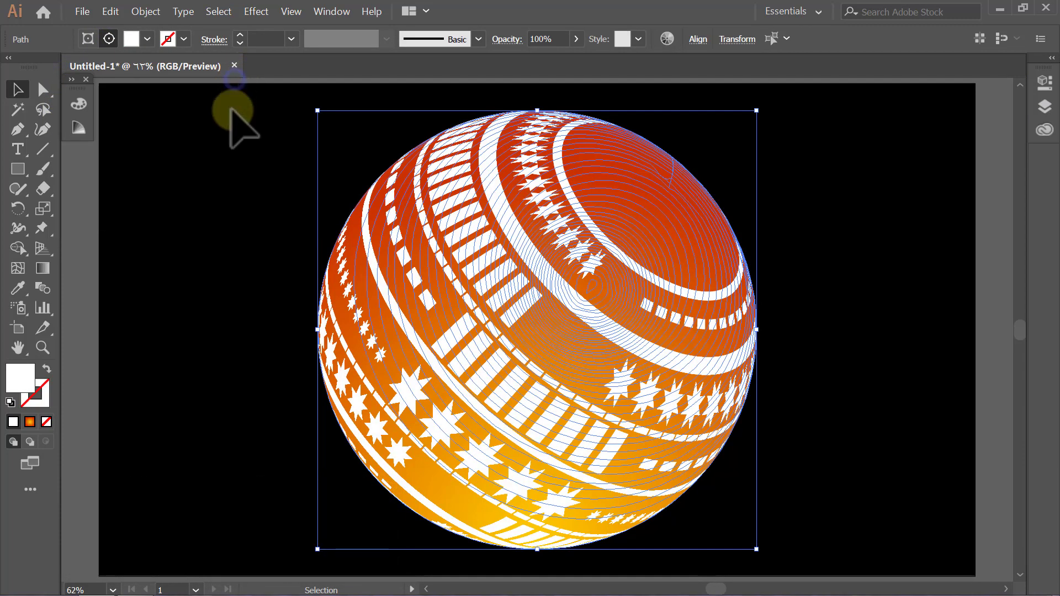
left_click(223, 139)
Set the white pattern group's blend mode to Overlay in the Transparency panel.
key("ctrl+shift+F10")
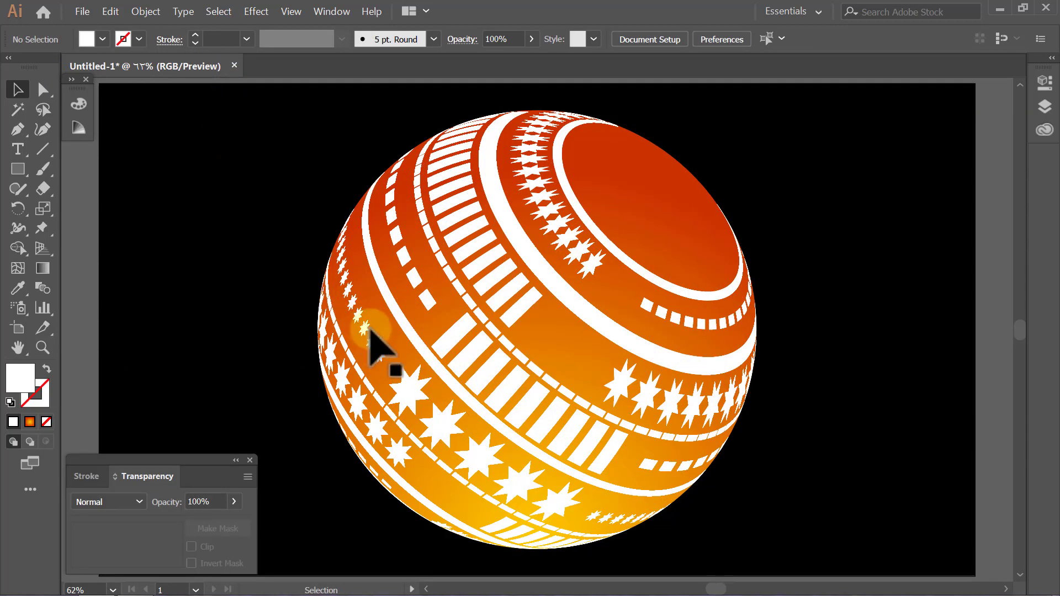
left_click(406, 380)
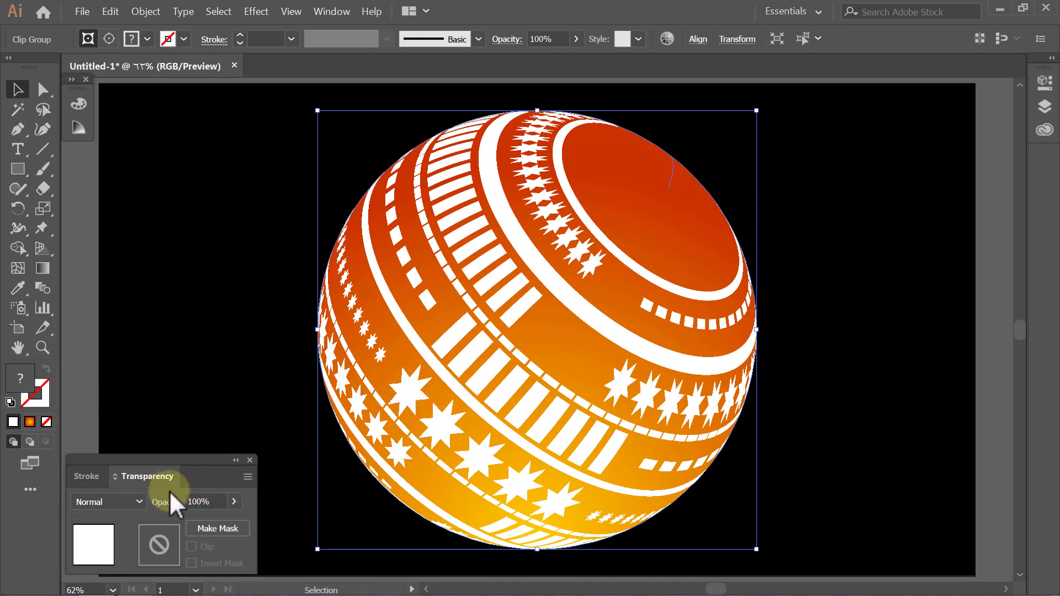
left_click(141, 501)
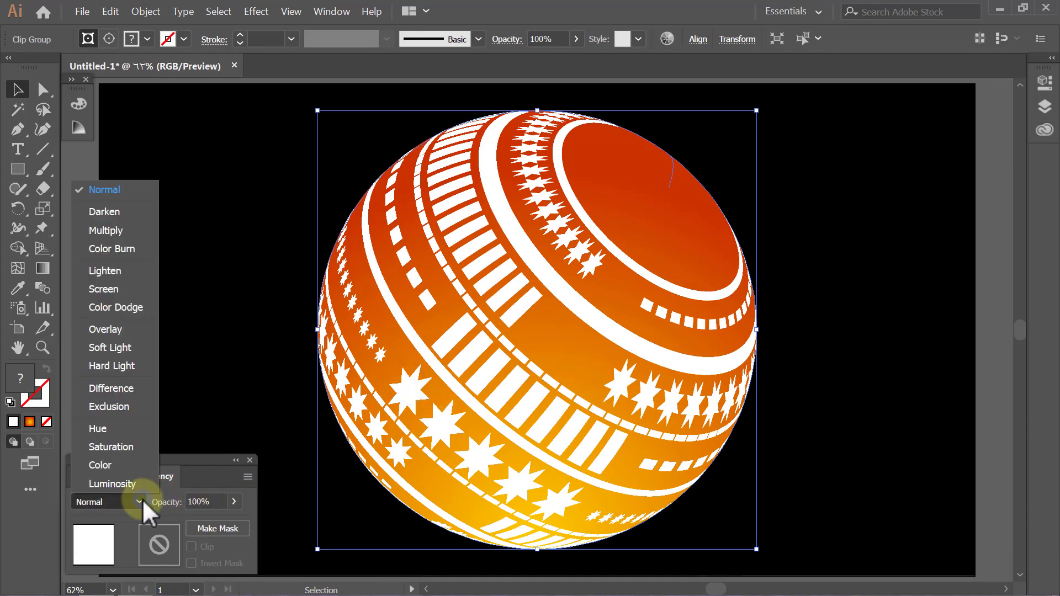
left_click(138, 331)
left_click(137, 331)
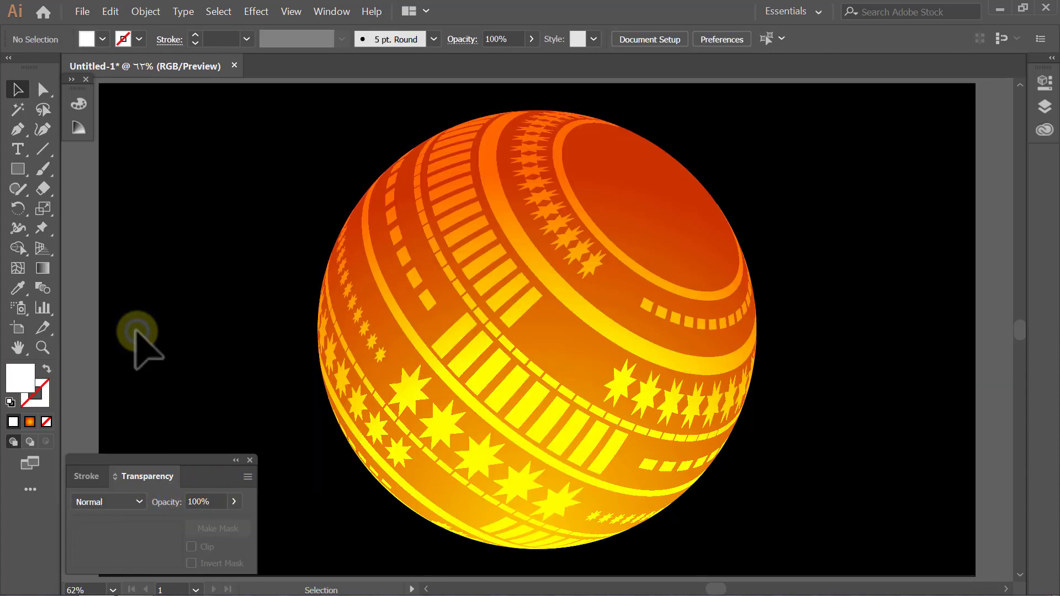
left_click(236, 460)
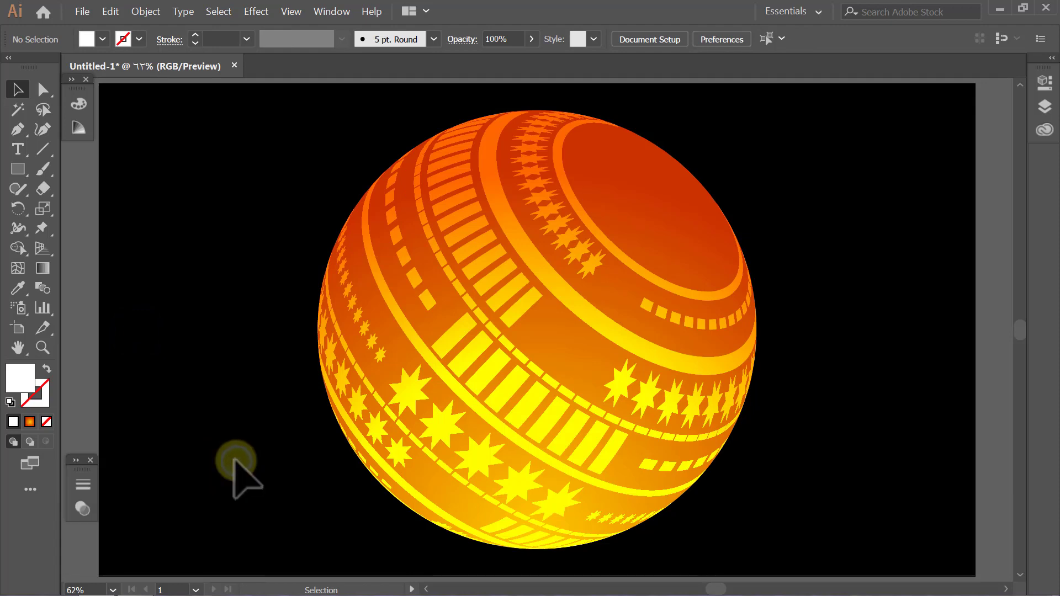
key("ctrl+minus")
key("ctrl+minus")
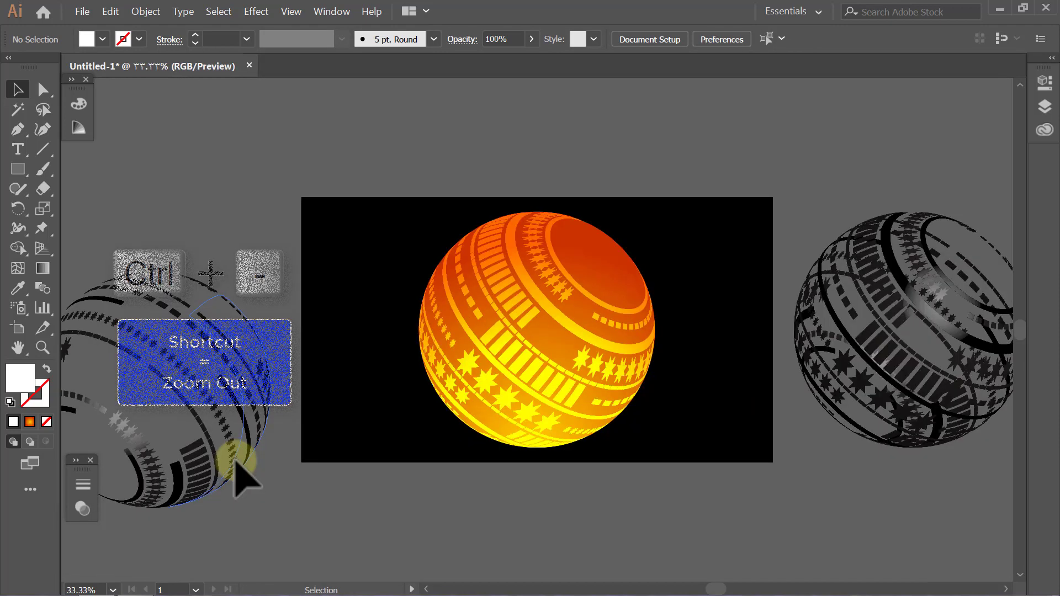
Move the orange sphere above the artboard and drag the left grey sphere onto the artboard centre.
left_click_drag(535, 361, 576, 145)
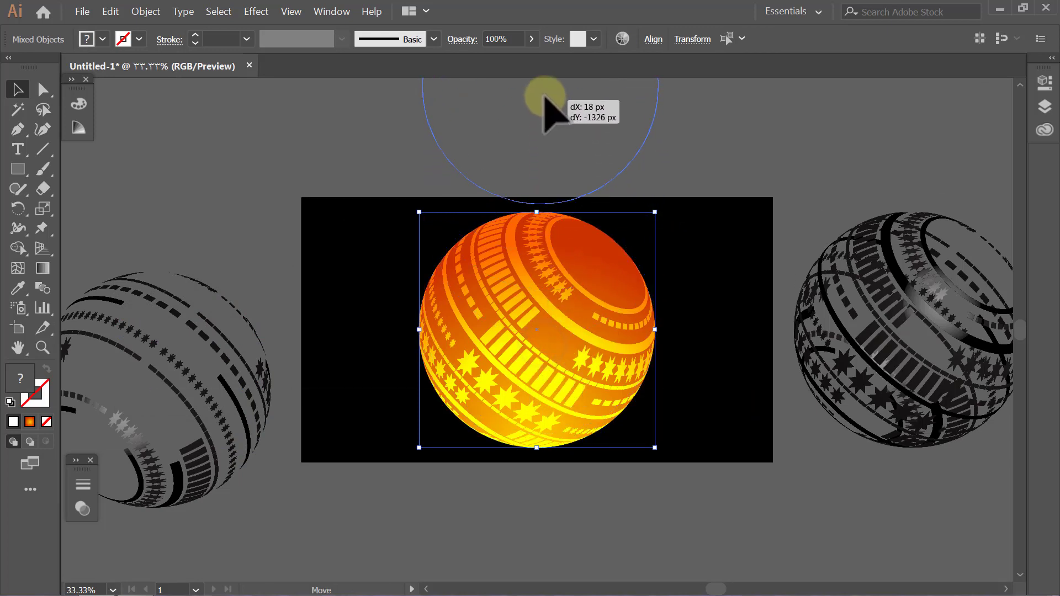
left_click(726, 169)
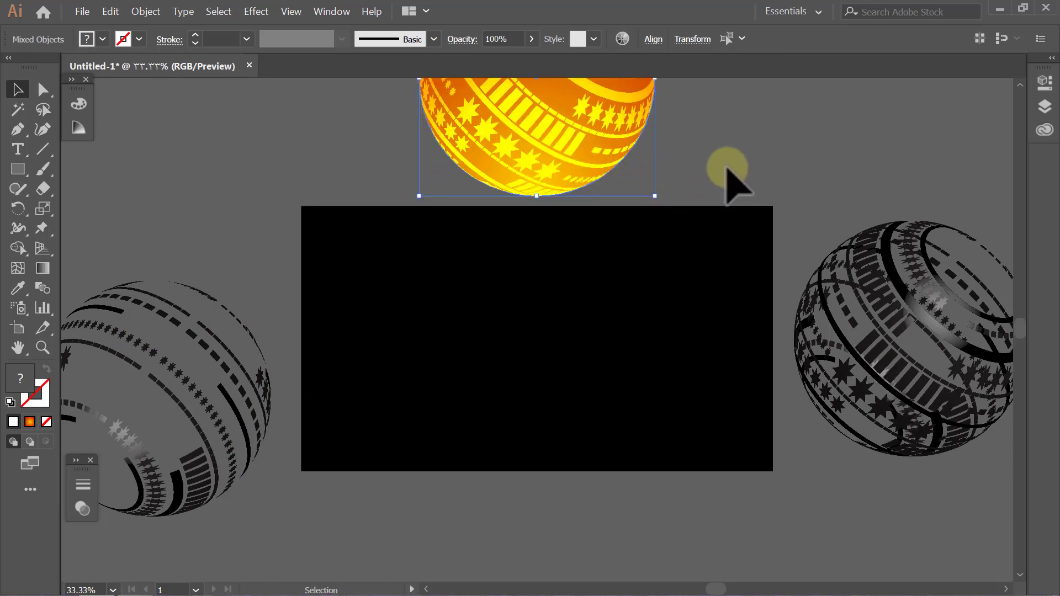
left_click(186, 385)
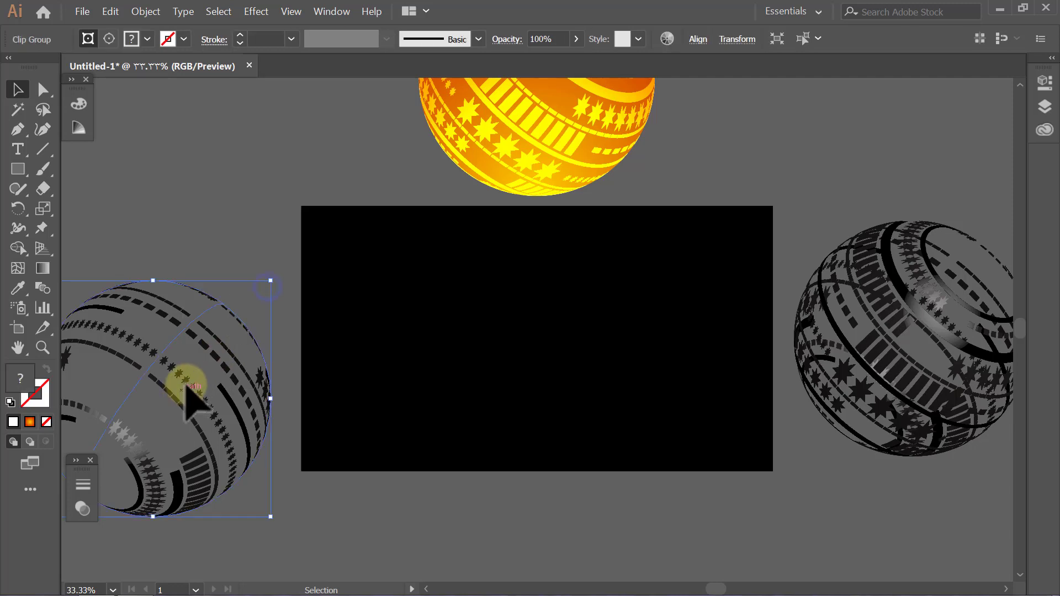
left_click_drag(203, 347, 555, 337)
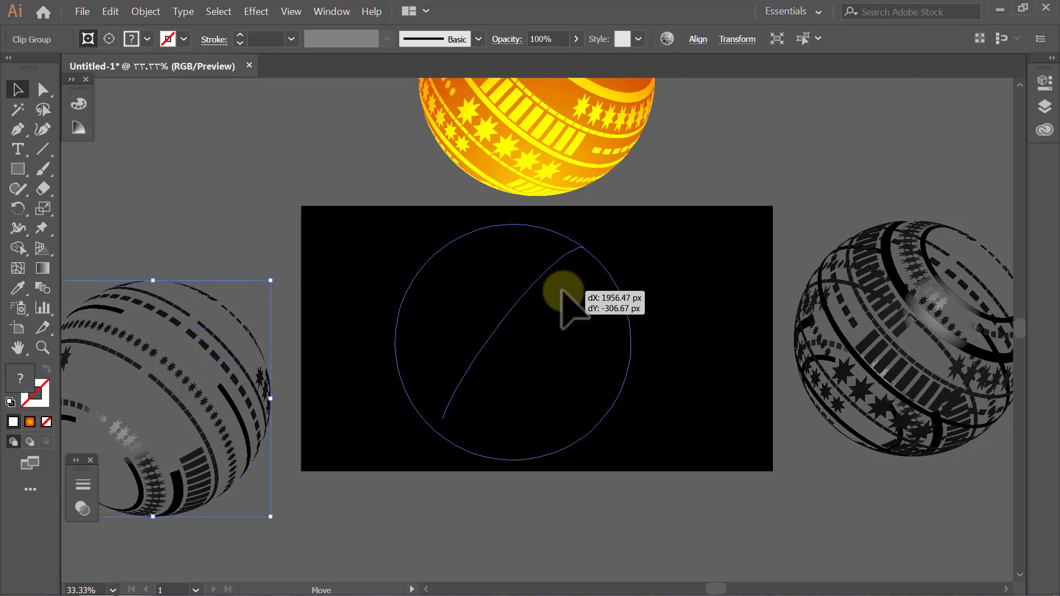
left_click(108, 39)
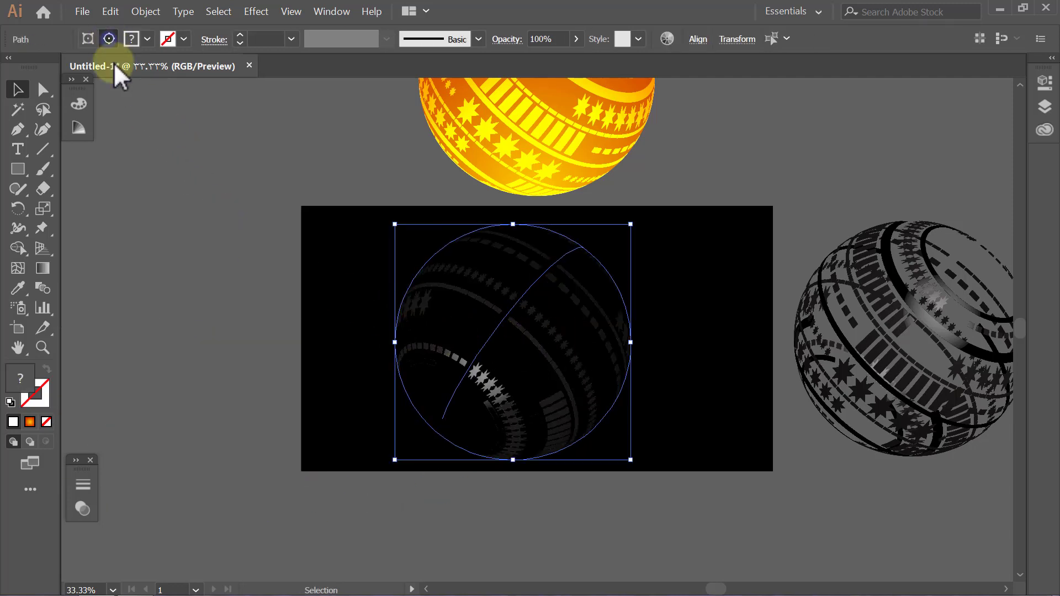
Make the grey sphere's pattern white, then set R 0 and G 204 for sky blue 00ccff.
left_click(69, 79)
left_click(93, 207)
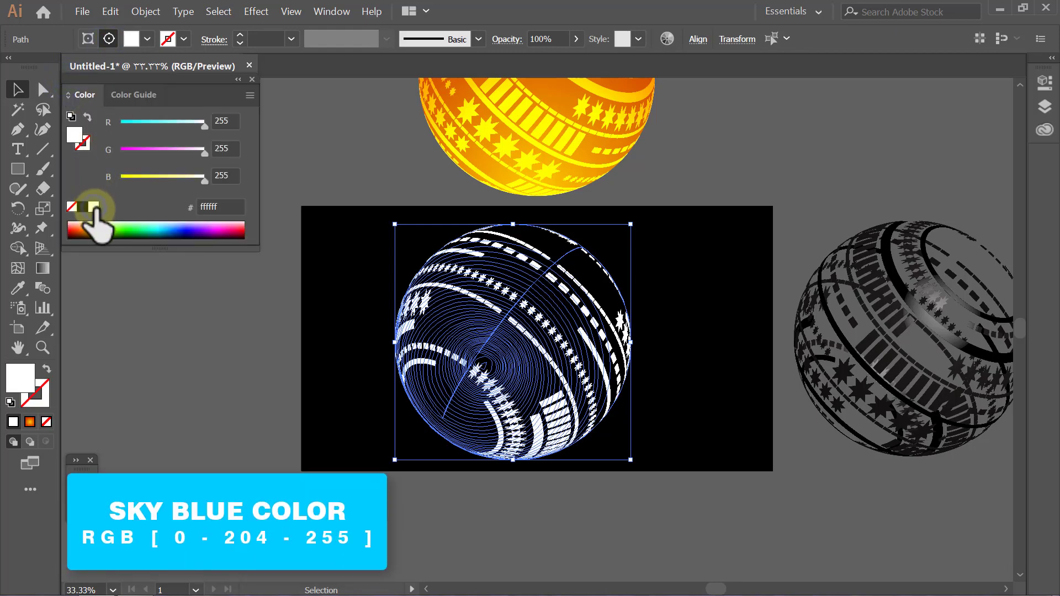
double_click(232, 119)
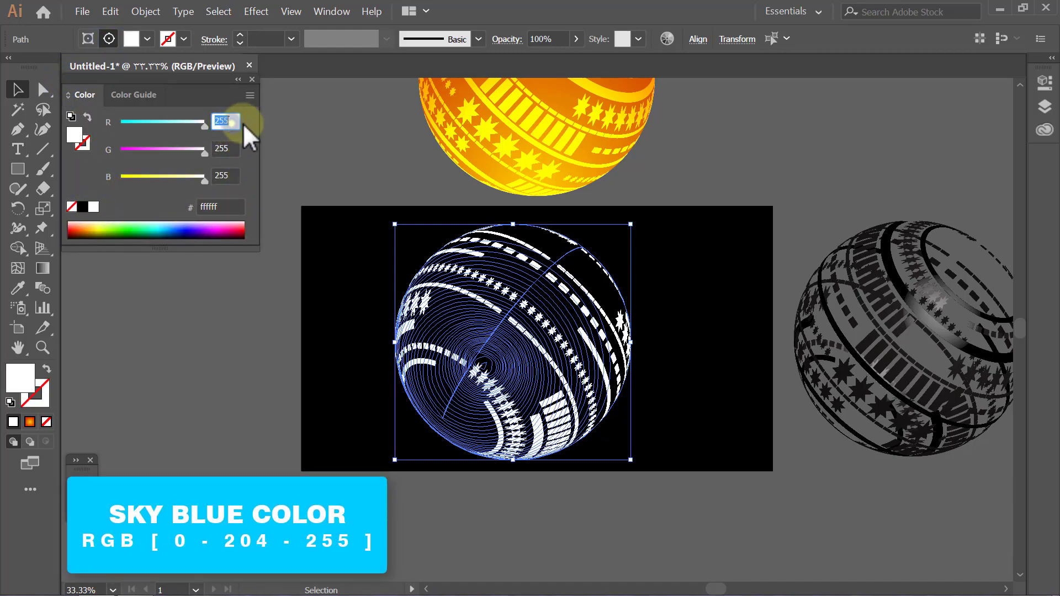
type("0")
key("Return")
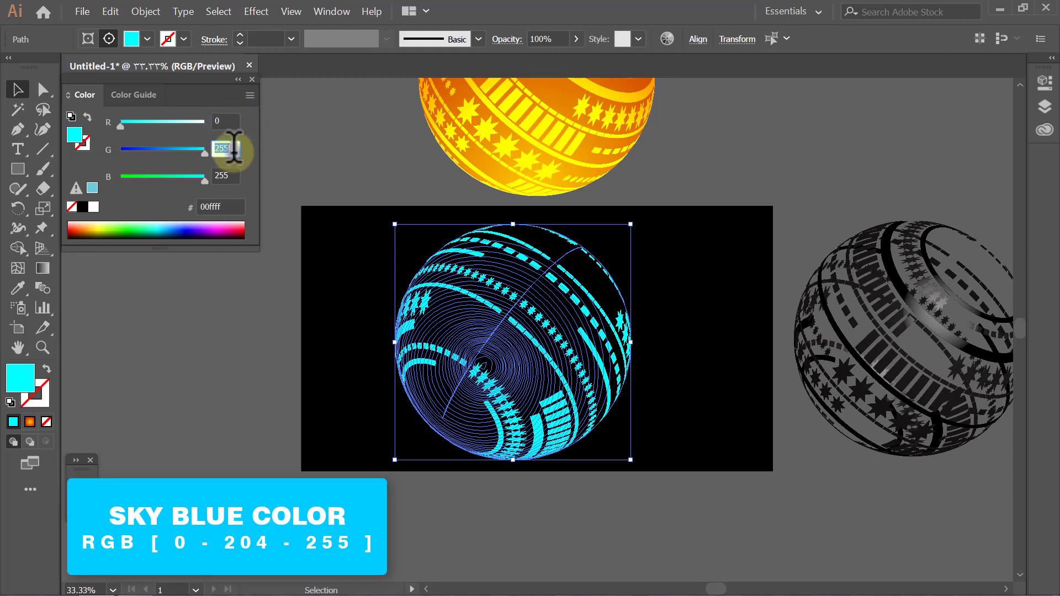
type("204")
key("Return")
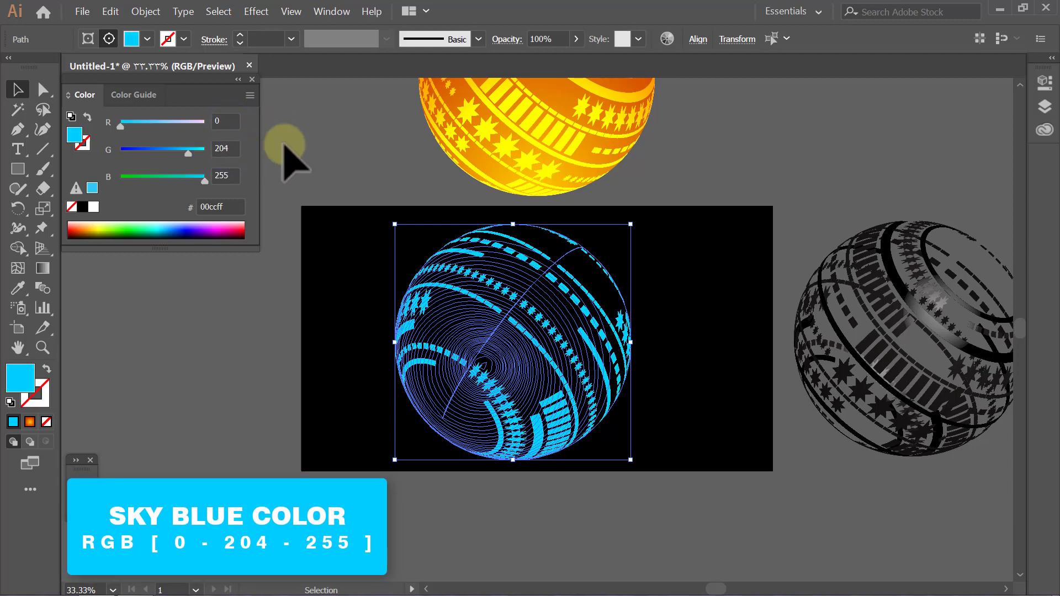
left_click(283, 147)
left_click(238, 80)
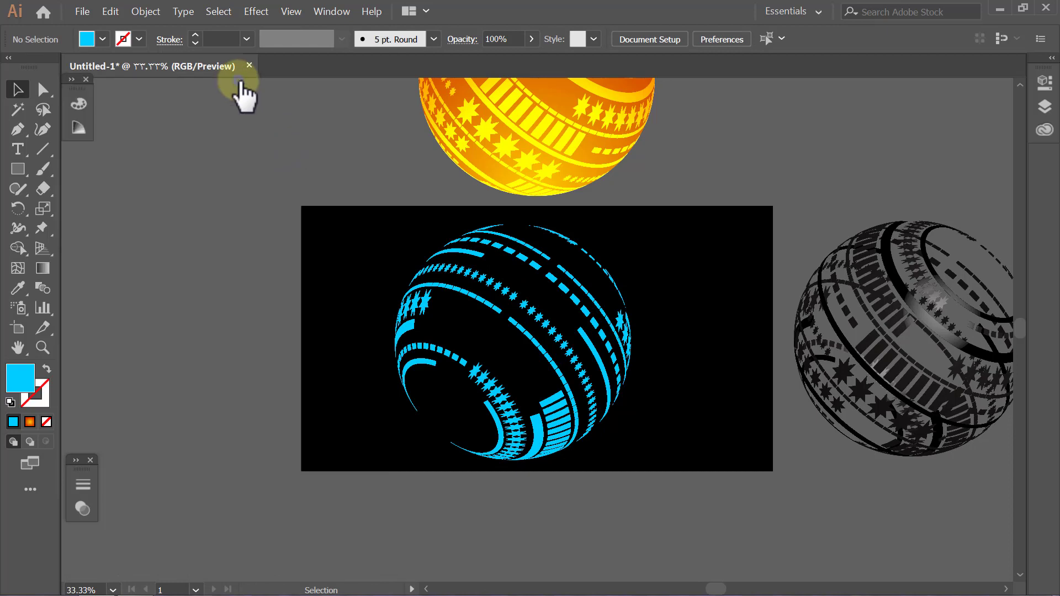
left_click(418, 121)
Copy the orange gradient sphere down onto the artboard and fit the artboard to the window.
left_click_drag(557, 97, 676, 354)
left_click(718, 188)
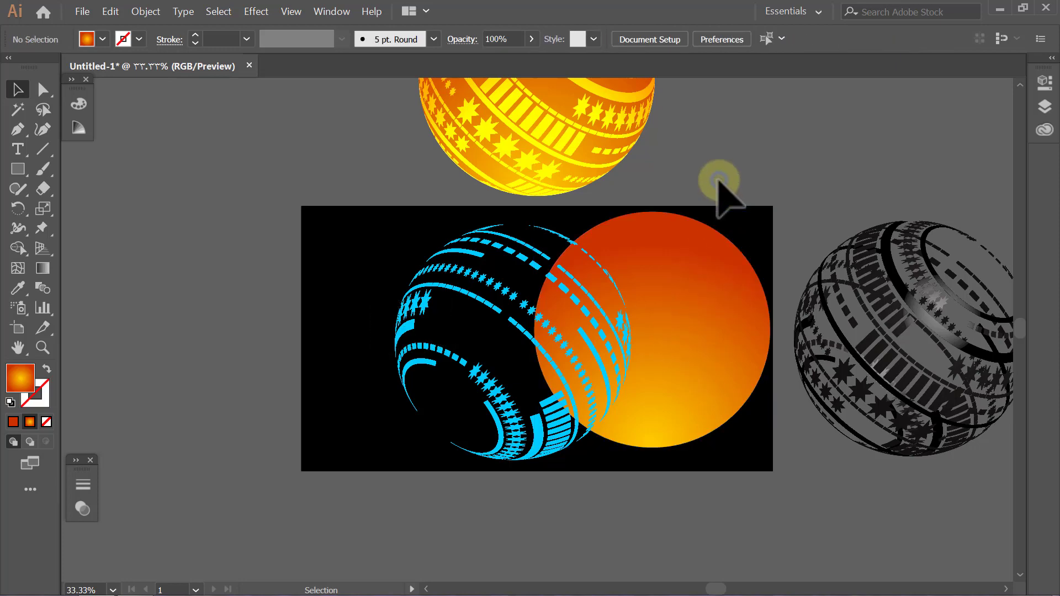
key("ctrl+0")
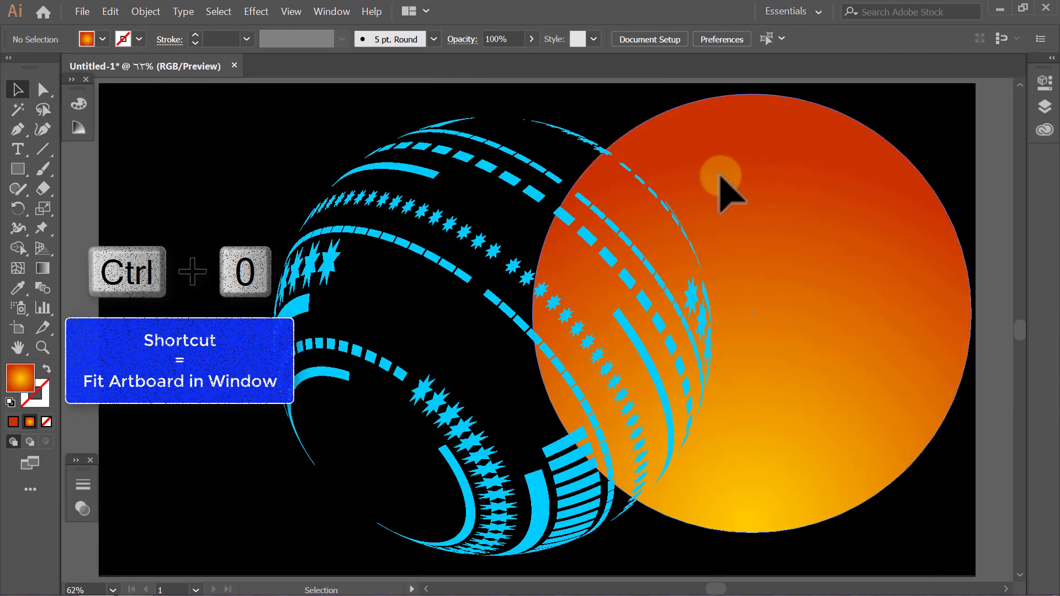
Select both spheres and align their centres horizontally and vertically.
mouse_move(910, 122)
left_mouse_down()
mouse_move(445, 395)
mouse_move(420, 390)
left_mouse_up()
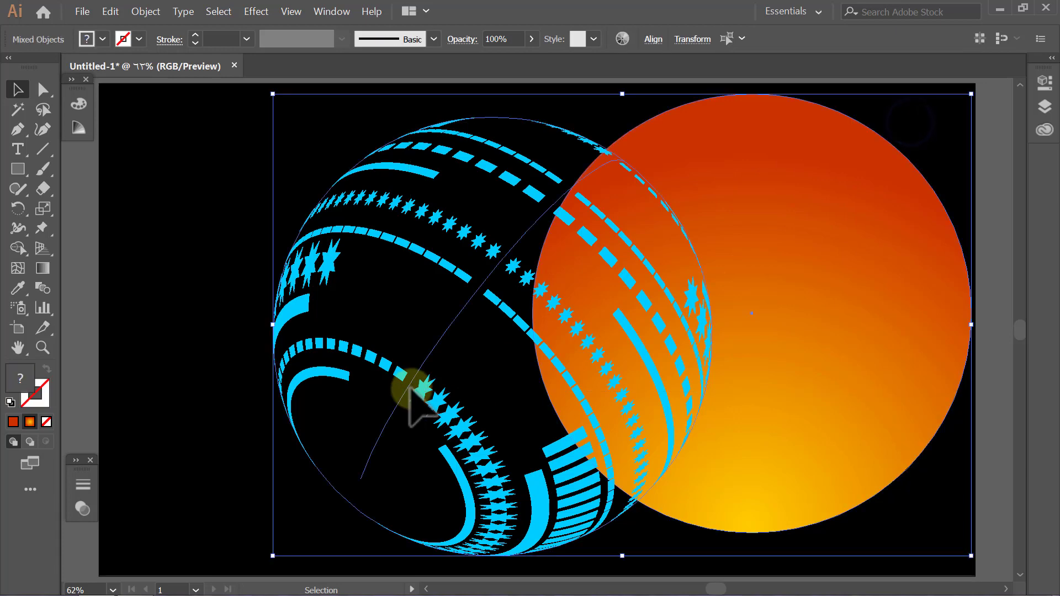
left_click(653, 40)
left_click(518, 84)
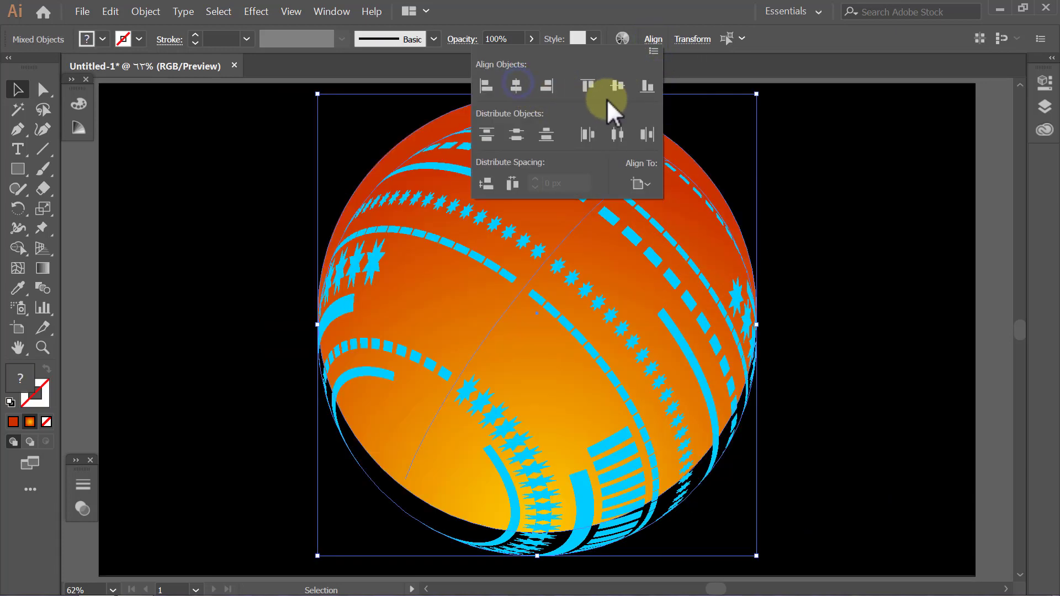
left_click(619, 86)
left_click(653, 40)
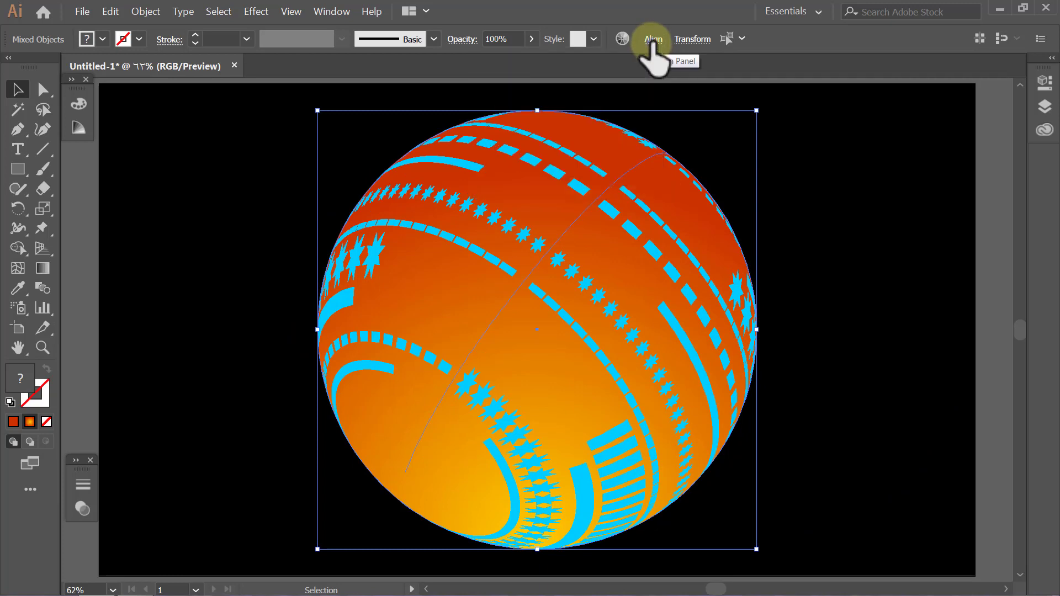
left_click(768, 105)
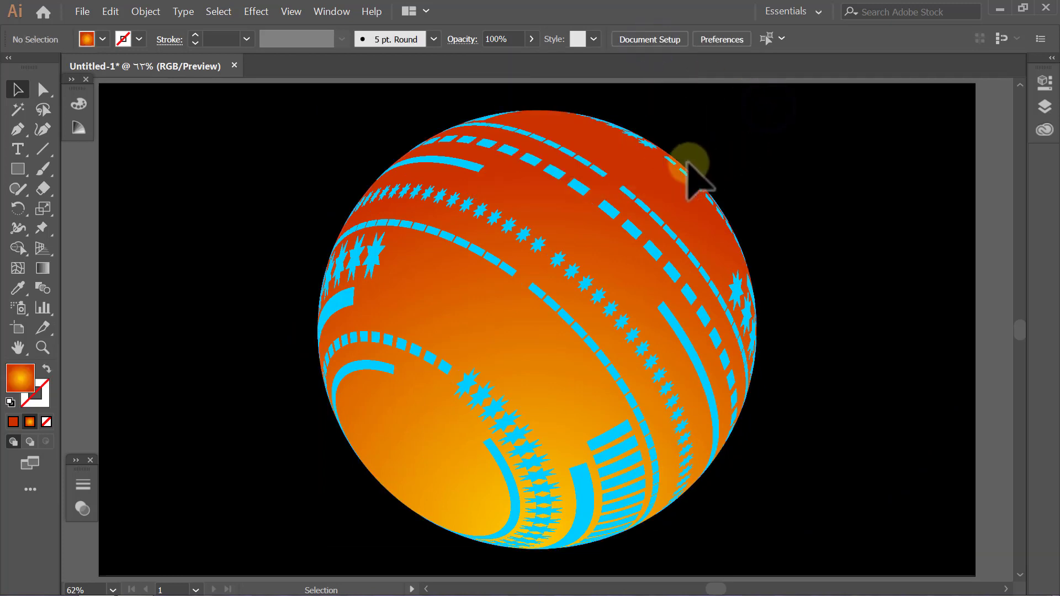
left_click(642, 164)
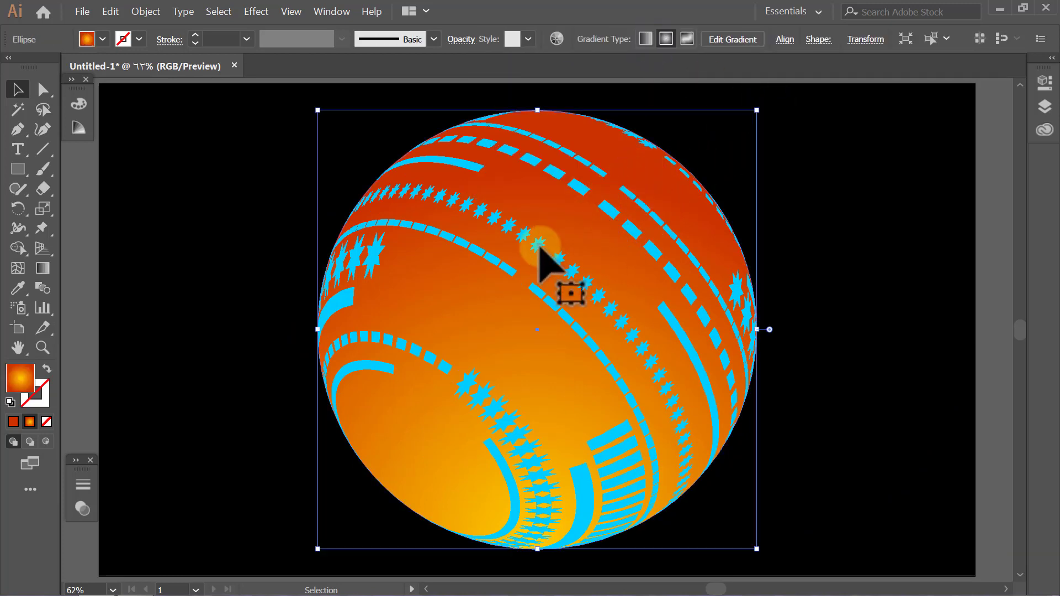
Set the sphere gradient's left colour stop to white.
double_click(48, 272)
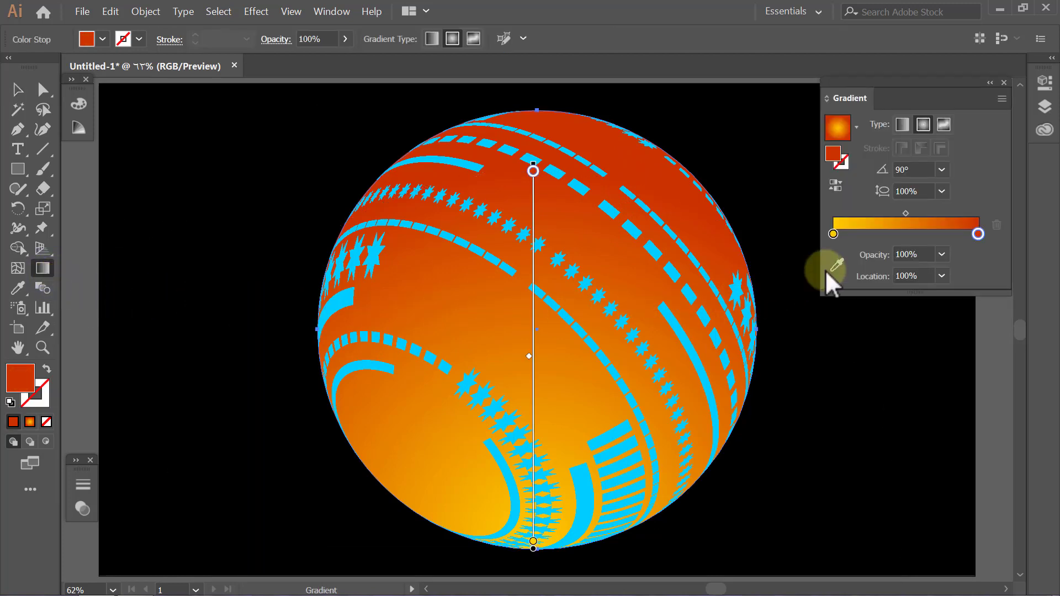
left_click(833, 235)
double_click(834, 235)
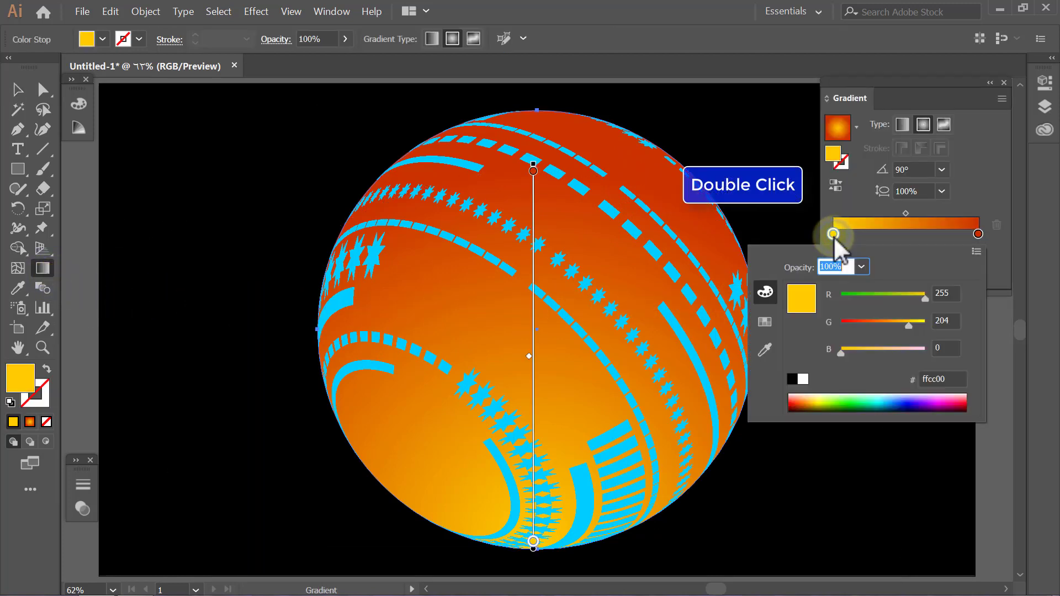
left_click(803, 380)
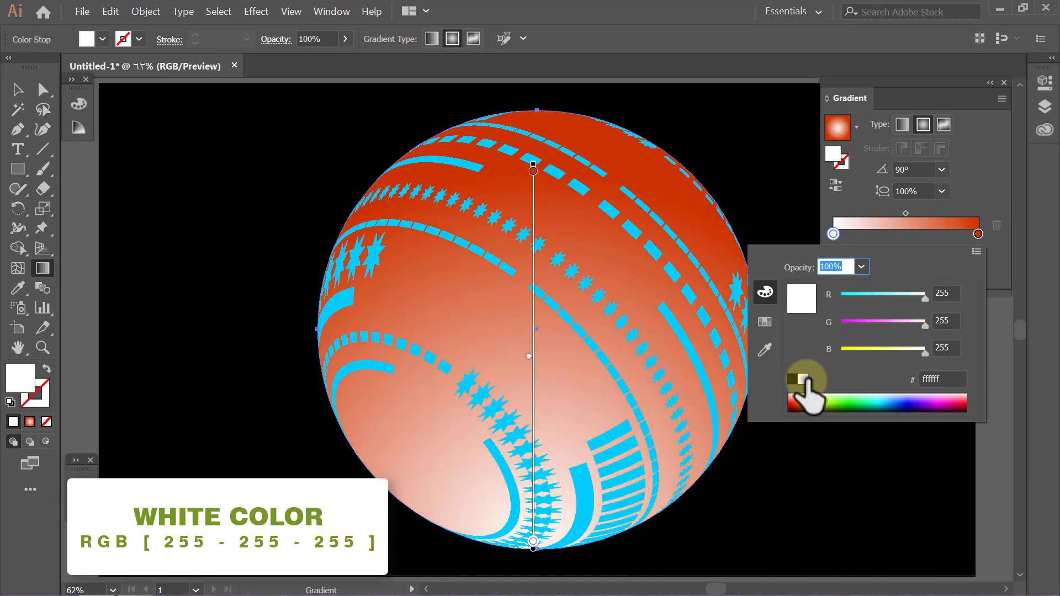
left_click(1000, 263)
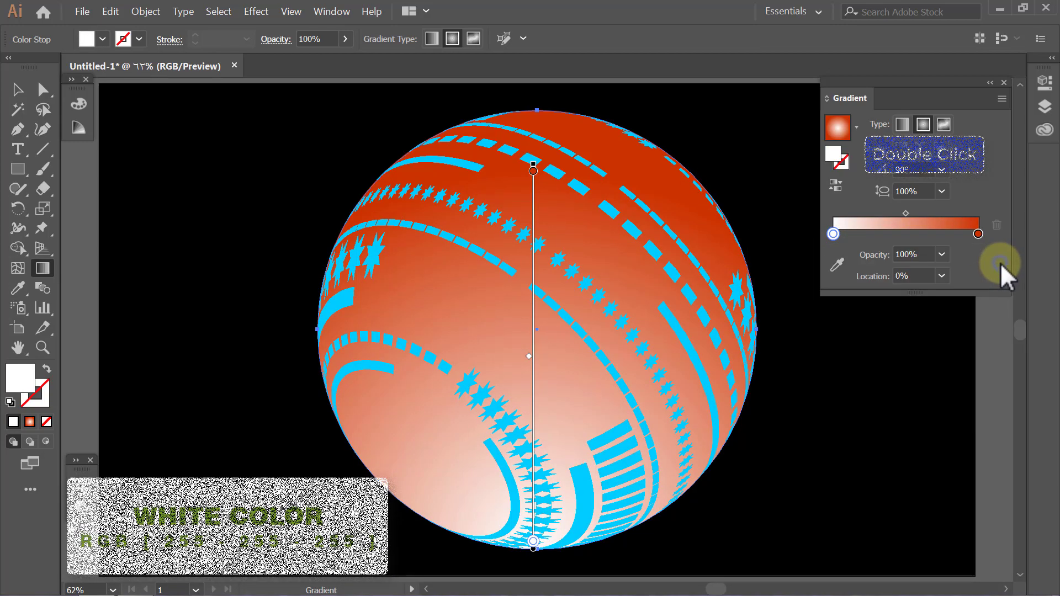
Set the gradient's right colour stop to light grey RGB 230, 230, 230.
double_click(978, 233)
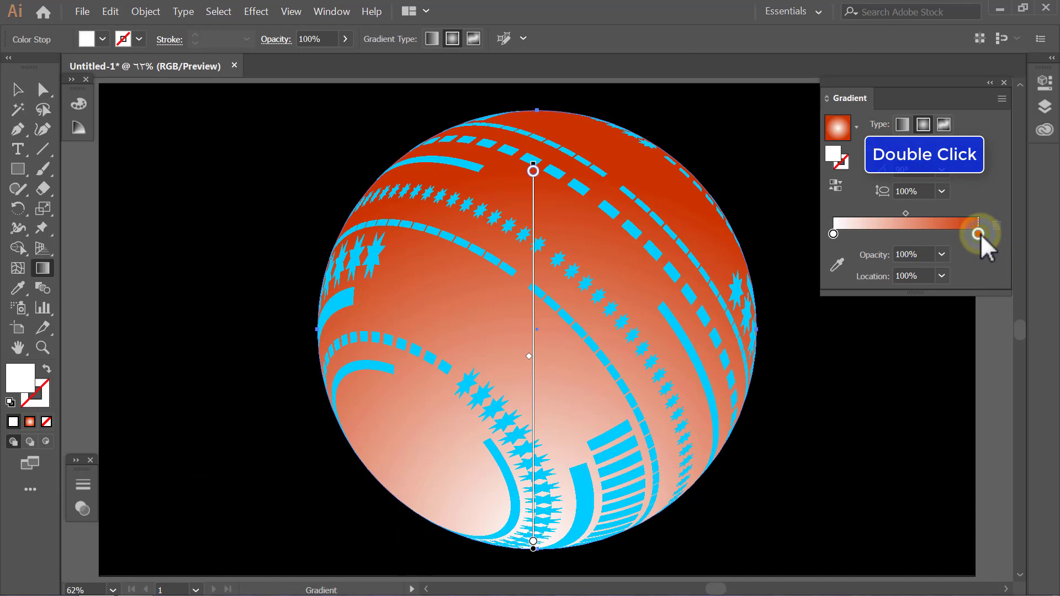
double_click(947, 293)
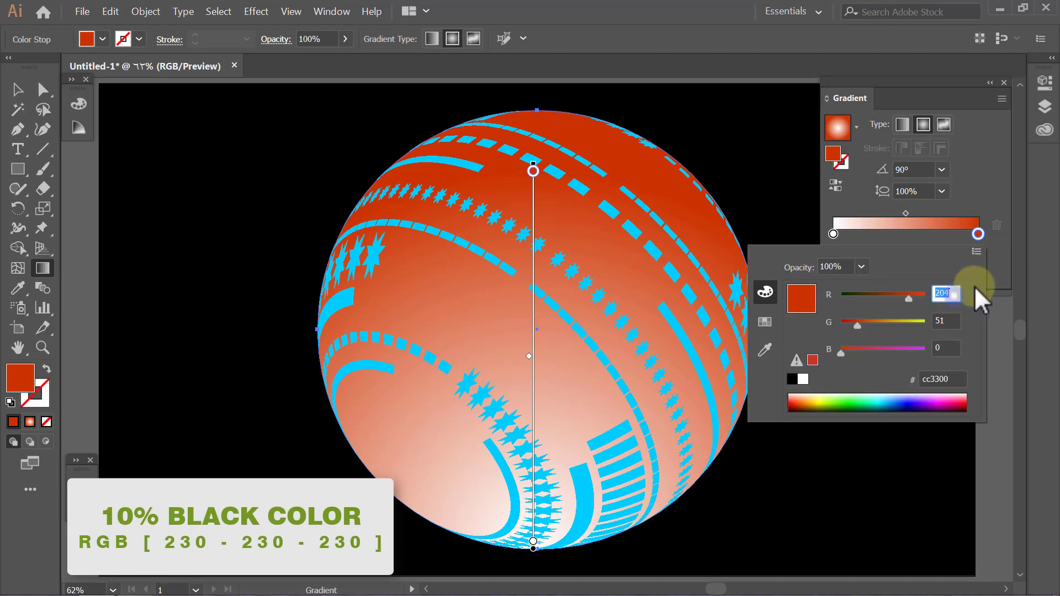
type("230")
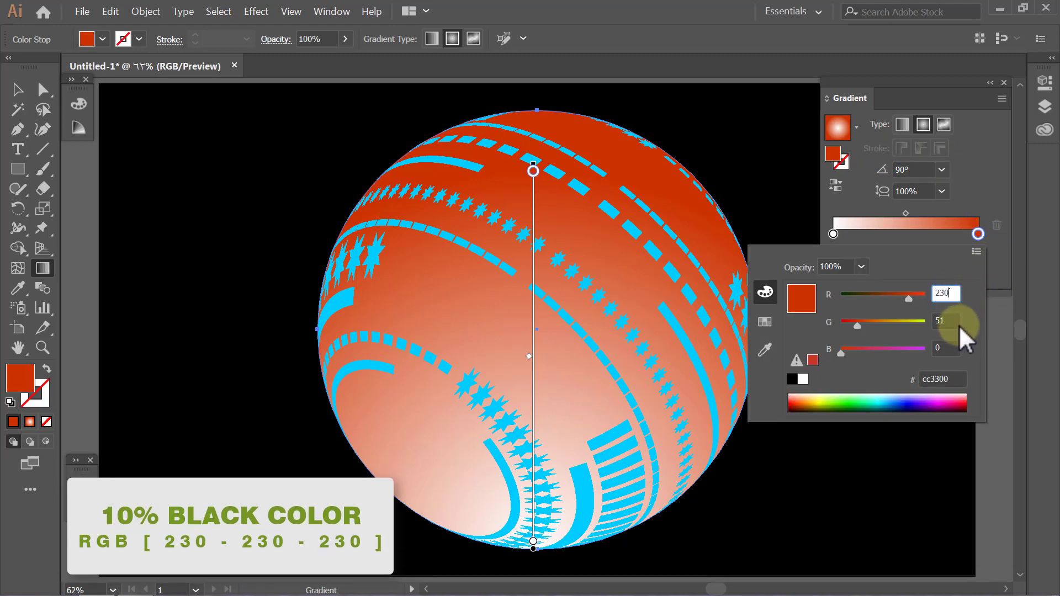
double_click(956, 322)
type("230")
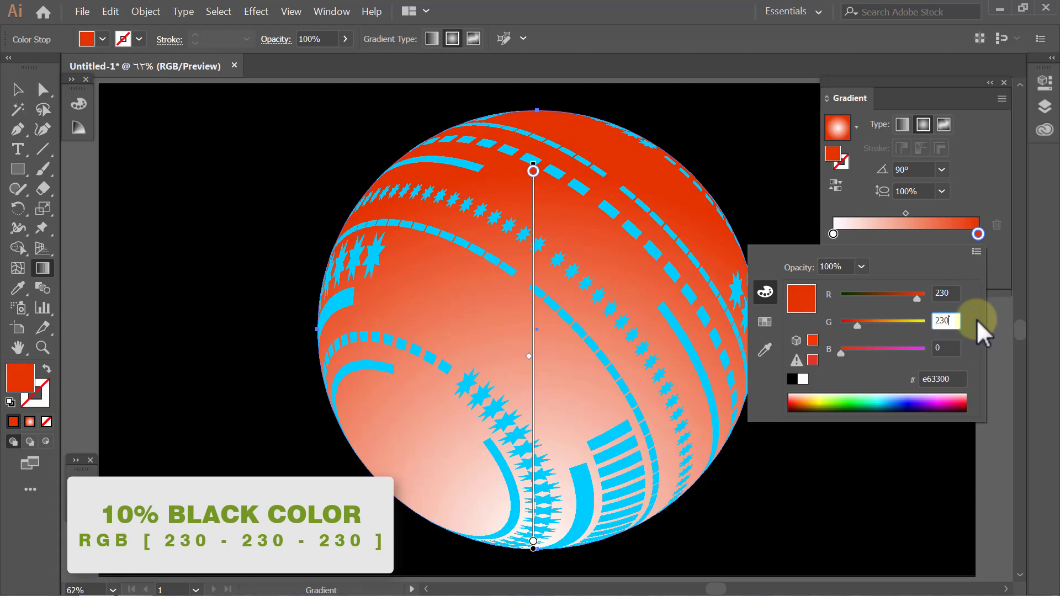
double_click(947, 348)
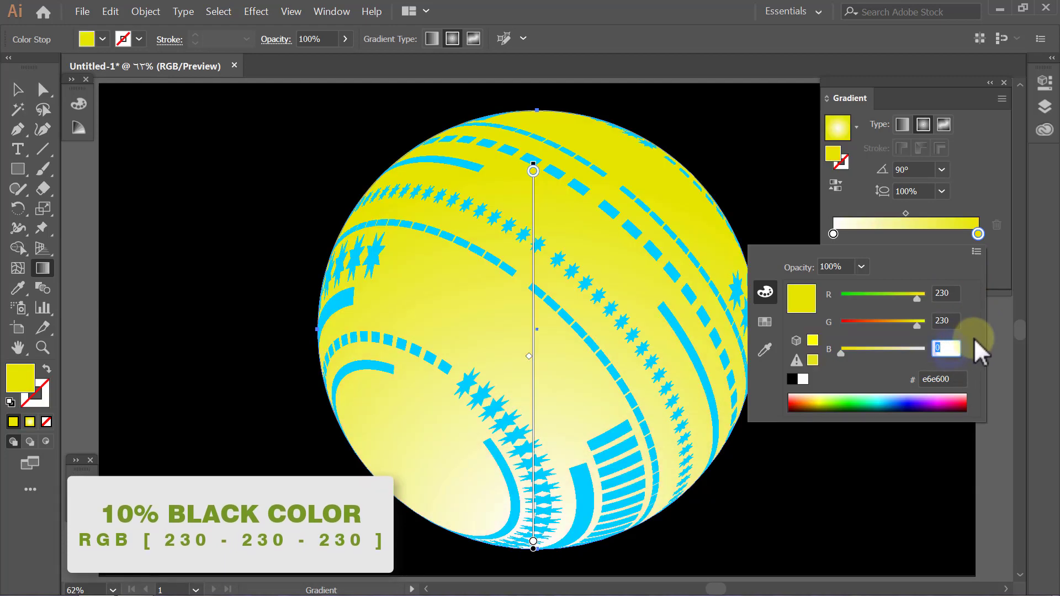
type("230")
key("Return")
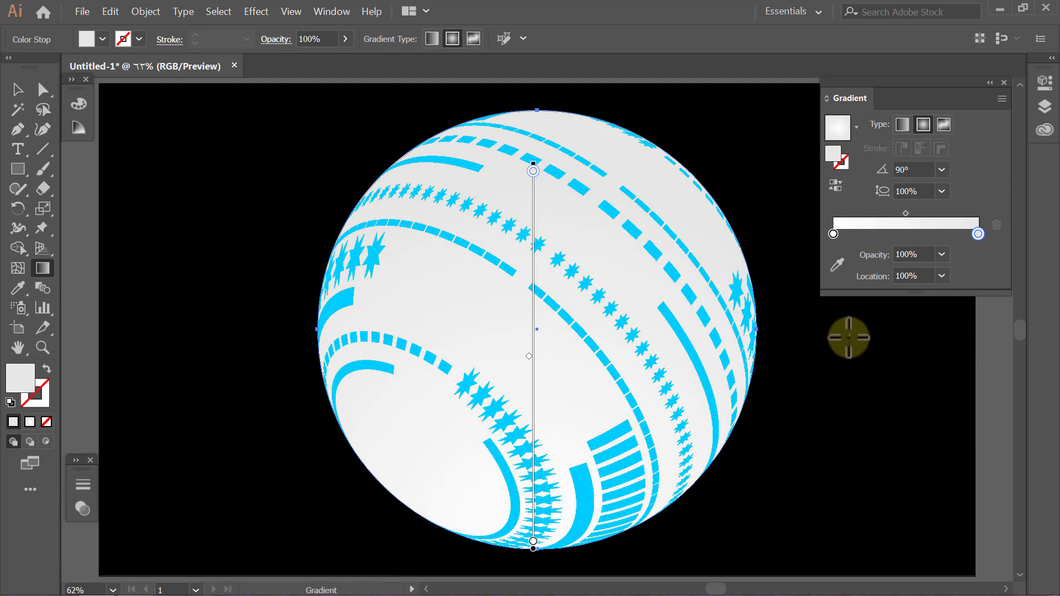
Stretch the radial gradient up to the sphere's top edge.
left_click_drag(532, 161, 537, 107)
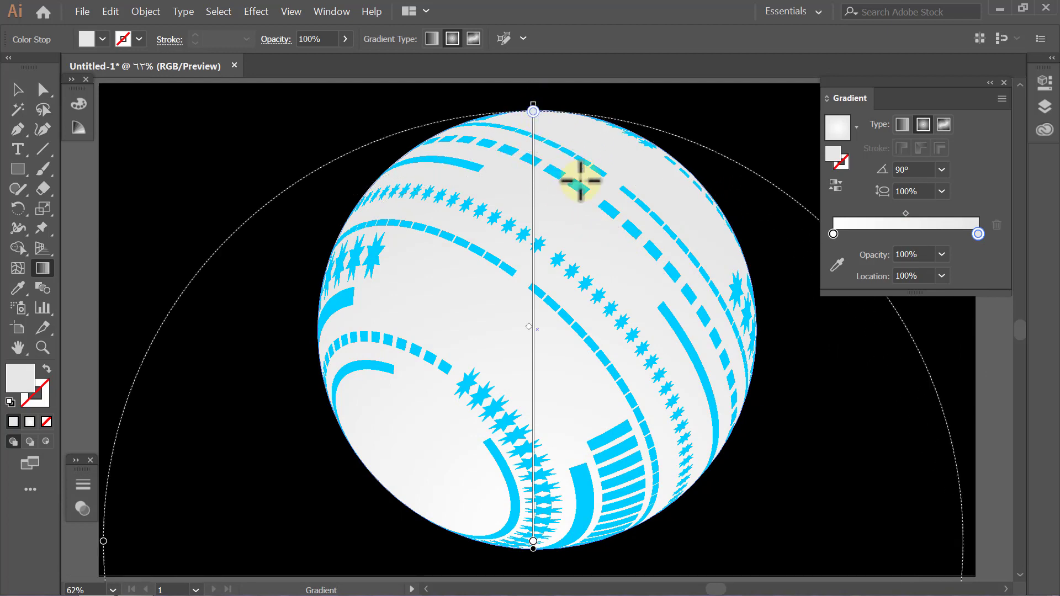
key("v")
left_click(705, 130)
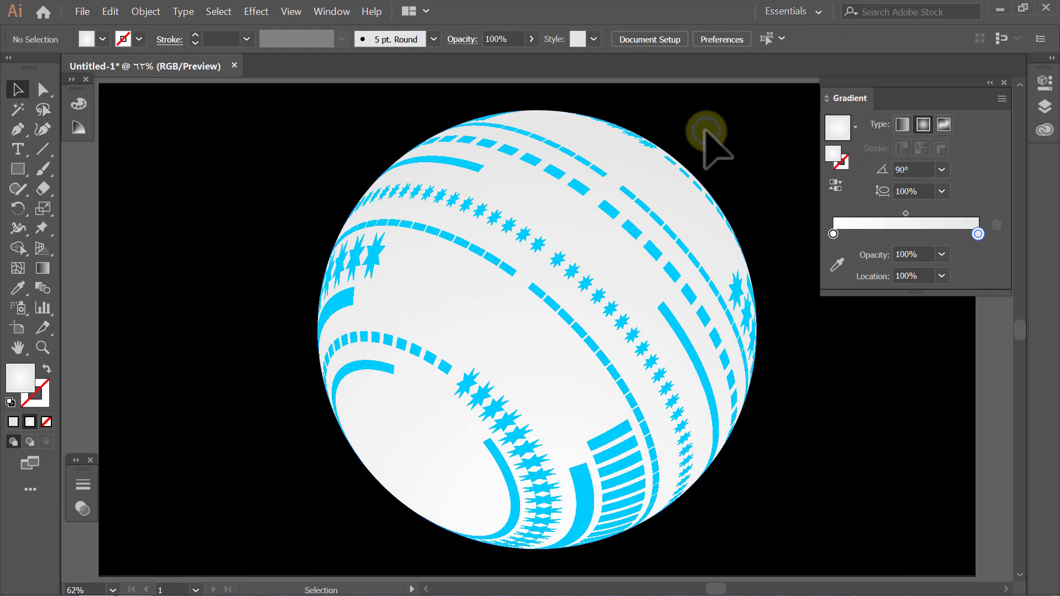
left_click(1004, 82)
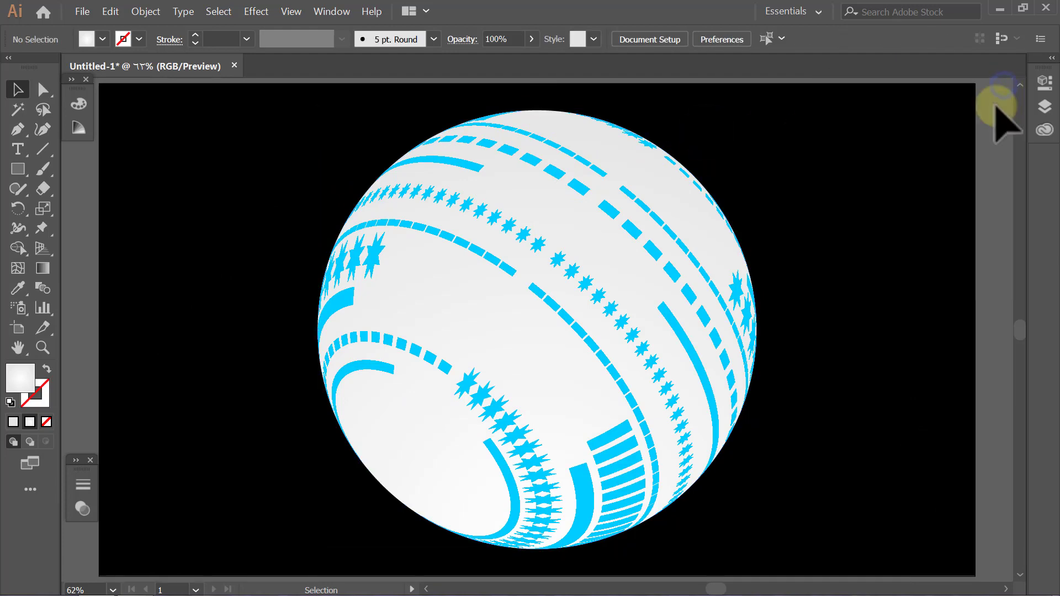
key("ctrl+minus")
key("ctrl+minus")
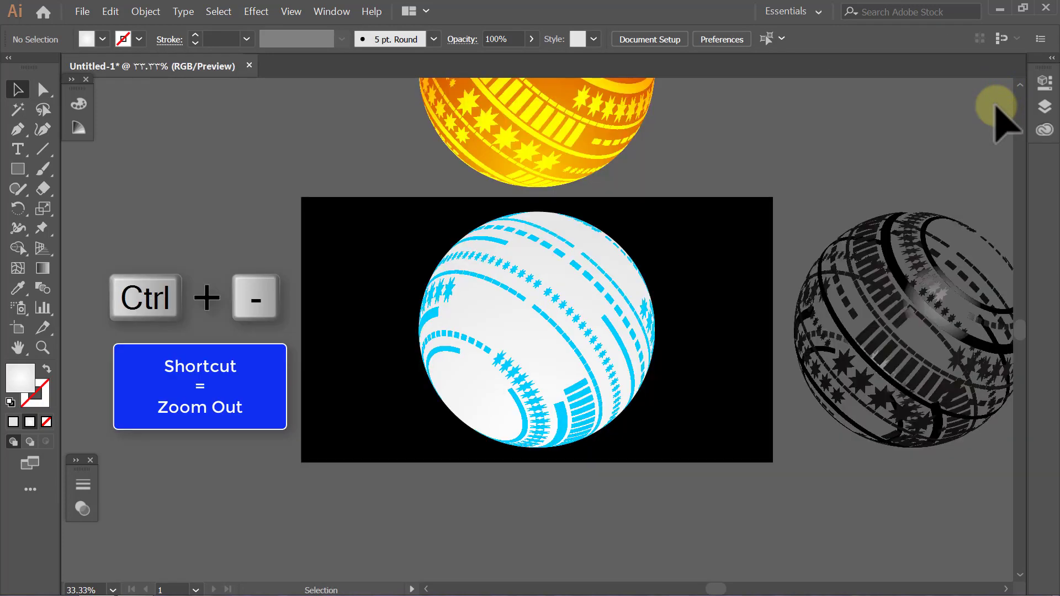
Move the white-and-cyan sphere off the artboard to its left.
left_click(506, 385)
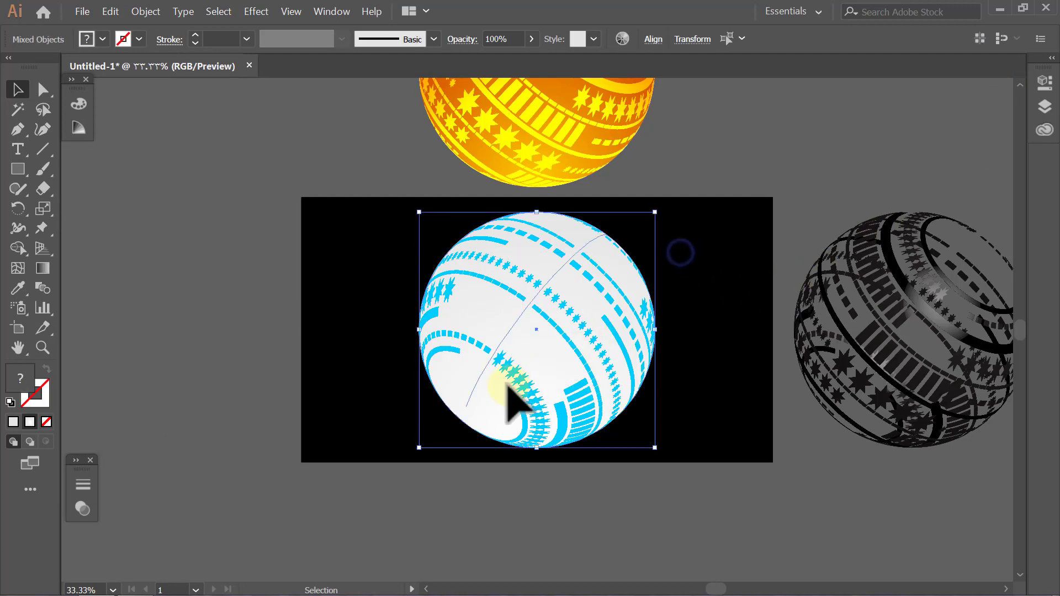
left_click_drag(590, 335, 218, 338)
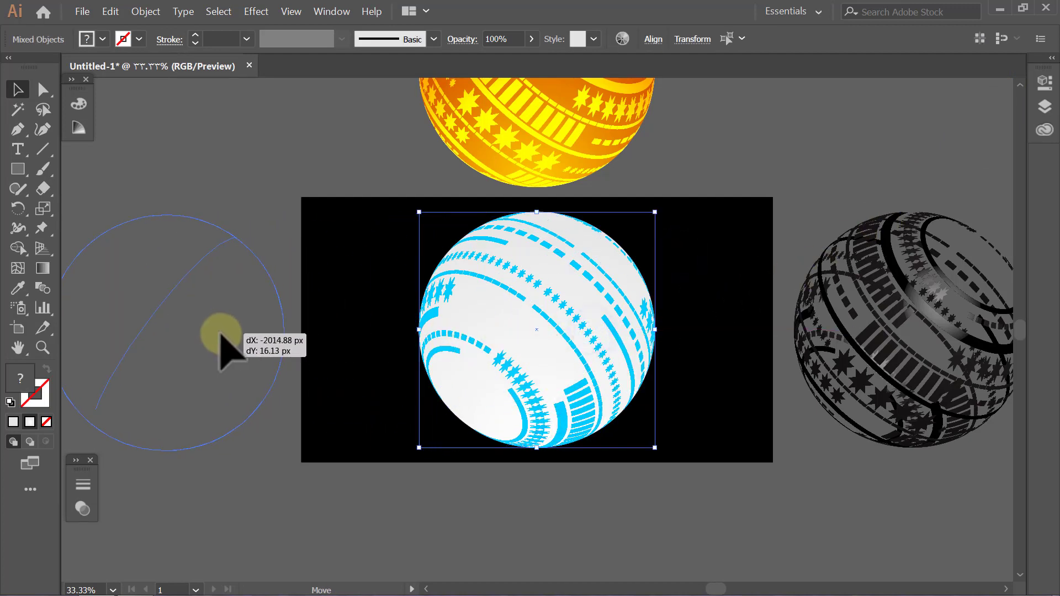
left_click(273, 201)
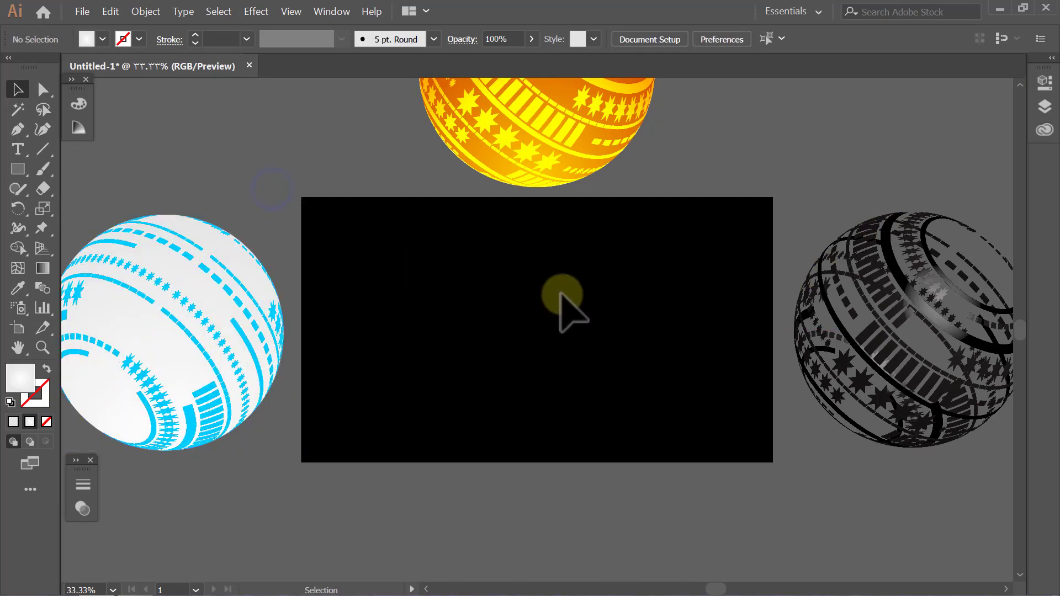
Pan over, zoom in on the dark grey sphere and marquee-select it.
scroll(685, 301, "right", 2)
scroll(684, 300, "right", 3)
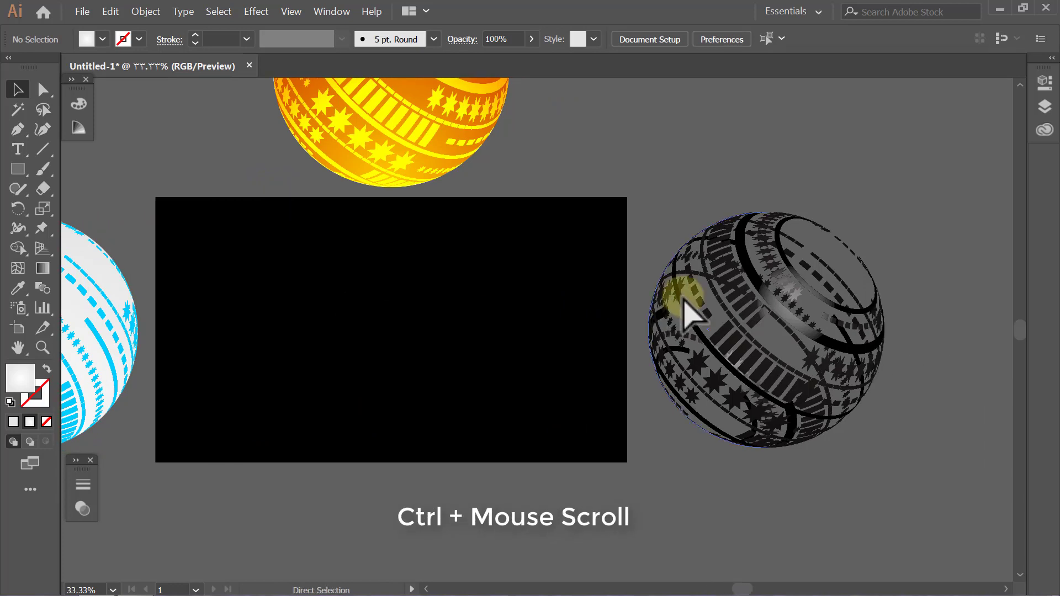
scroll(684, 298, "right", 2)
scroll(685, 302, "right", 2)
scroll(685, 302, "right", 2)
scroll(684, 302, "right", 2)
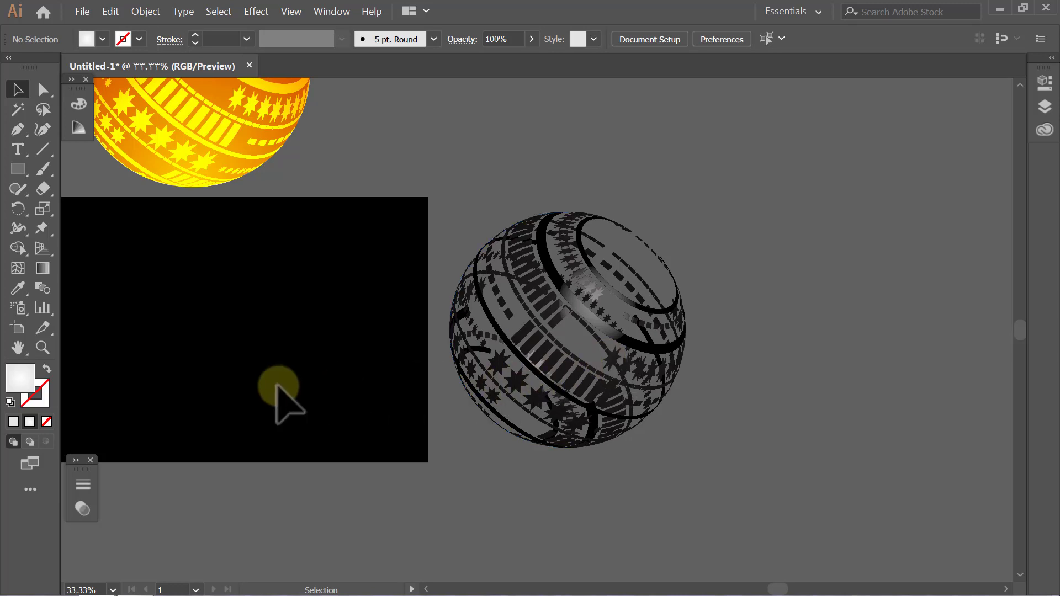
left_click(39, 349)
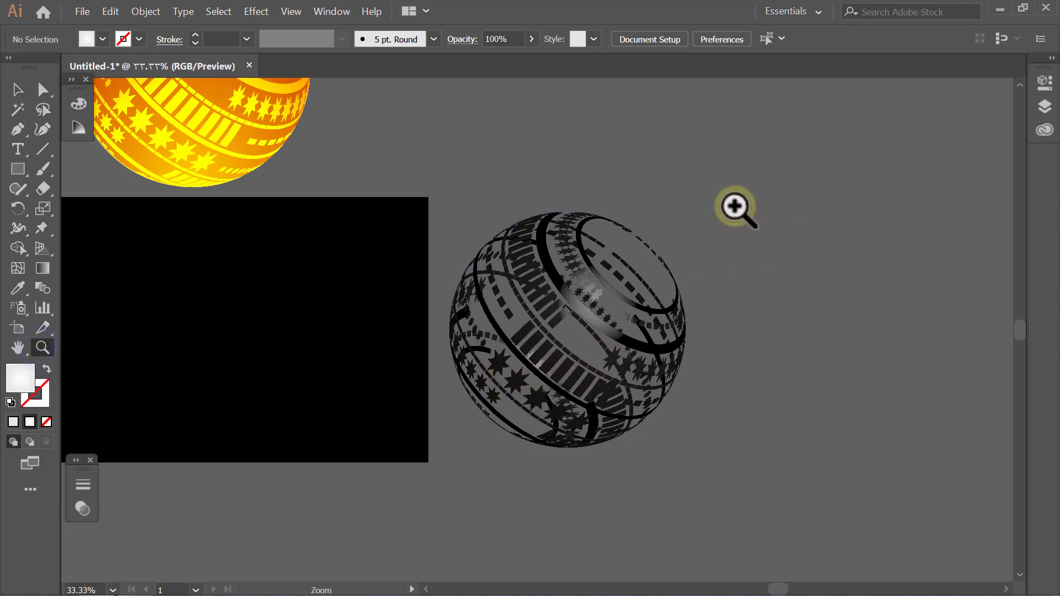
left_click_drag(735, 207, 436, 450)
key("v")
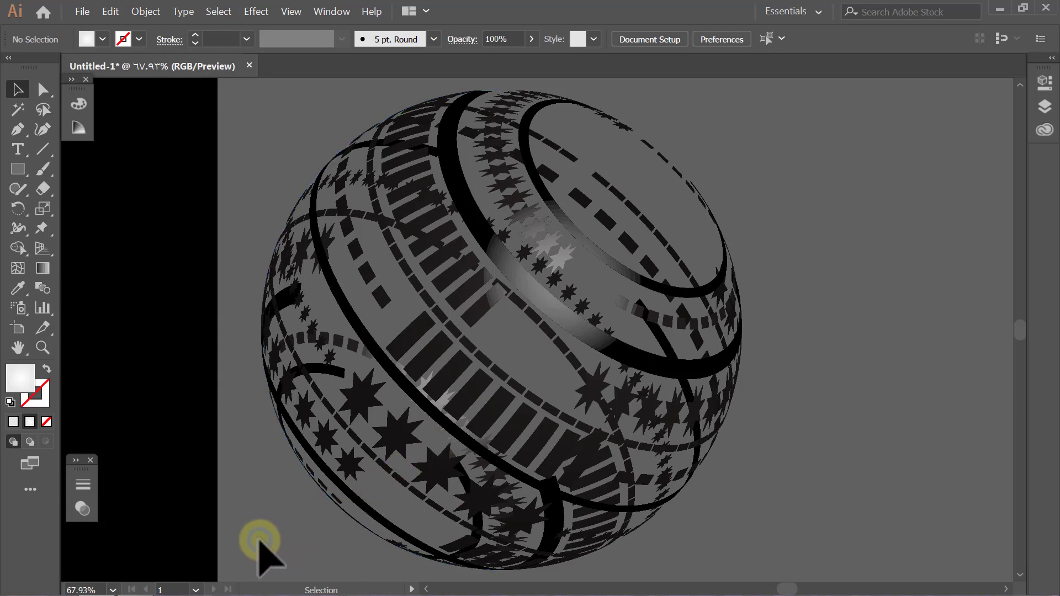
left_click_drag(775, 135, 236, 516)
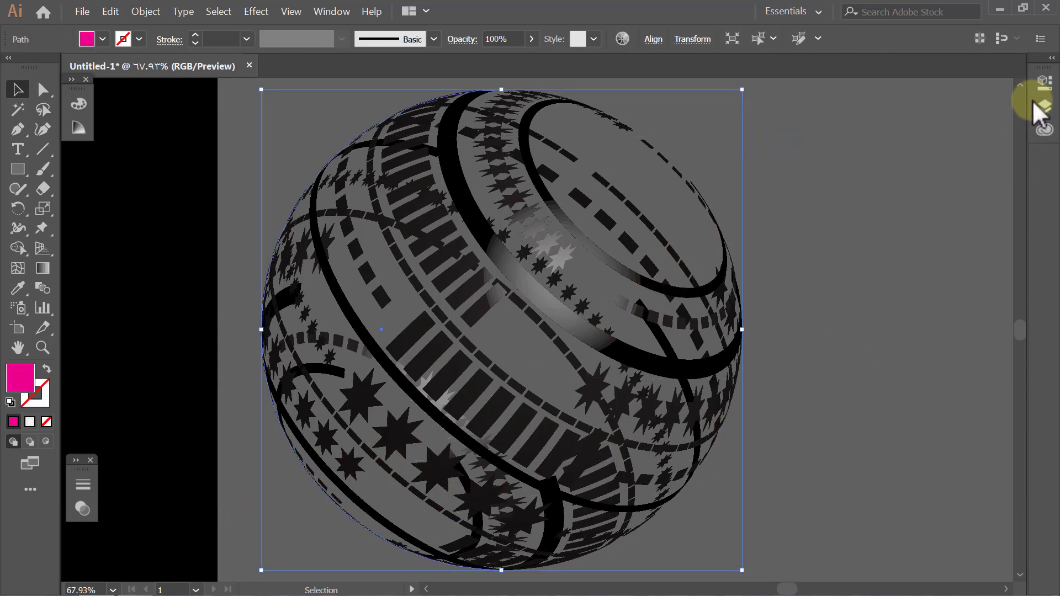
Set the sphere's 3D Revolve rotation to -110°, 50° and -85° with preview, and apply.
left_click(1052, 58)
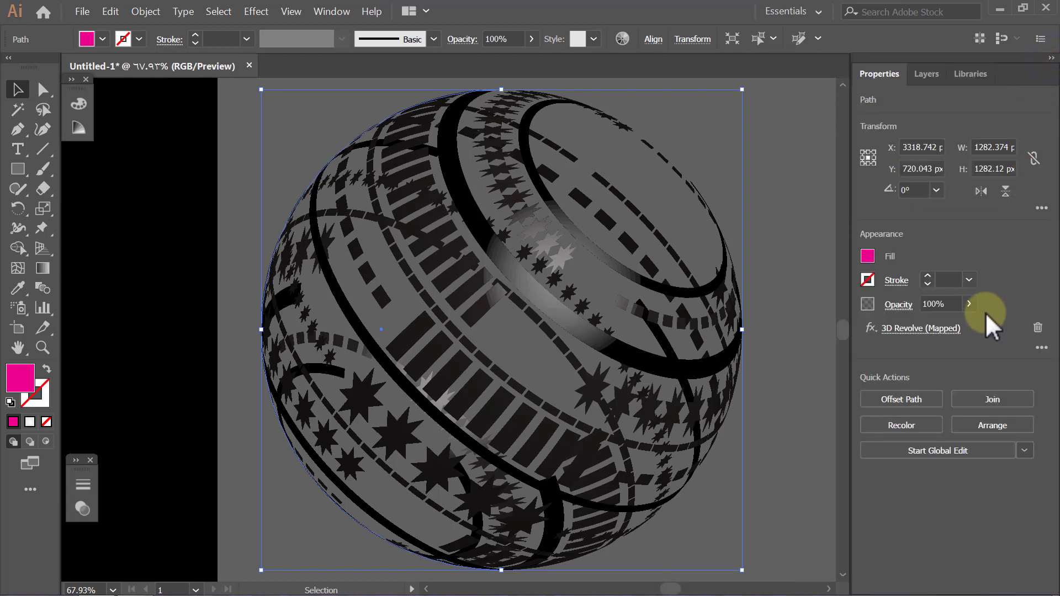
left_click(917, 330)
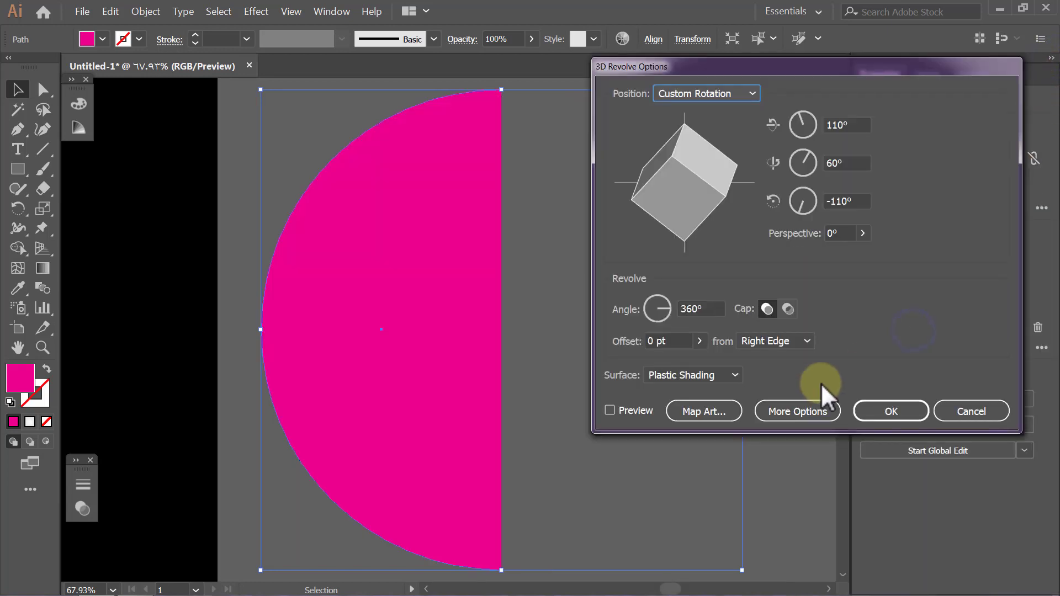
left_click(631, 410)
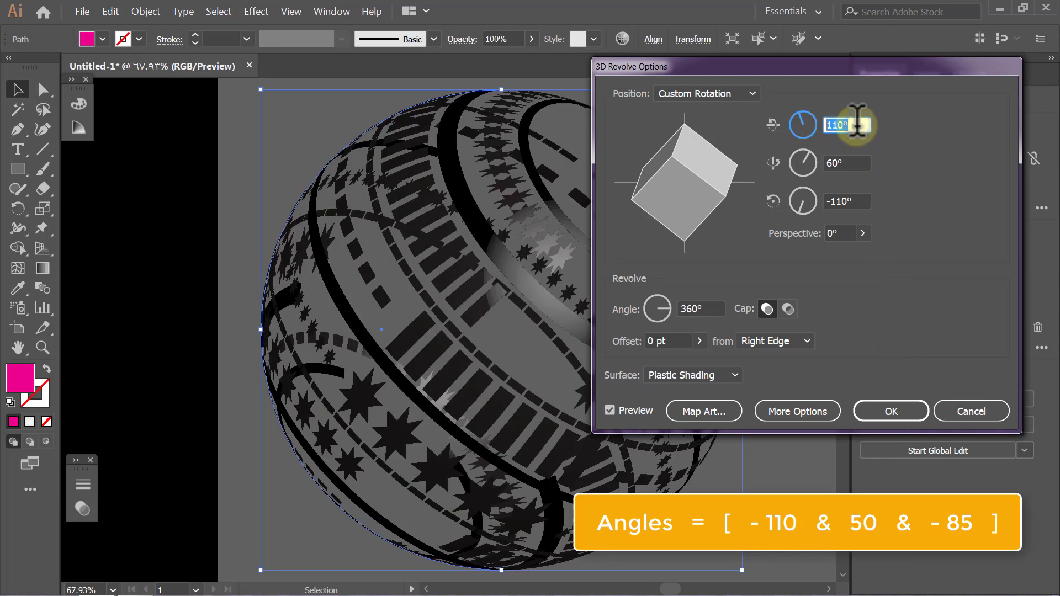
type("-110")
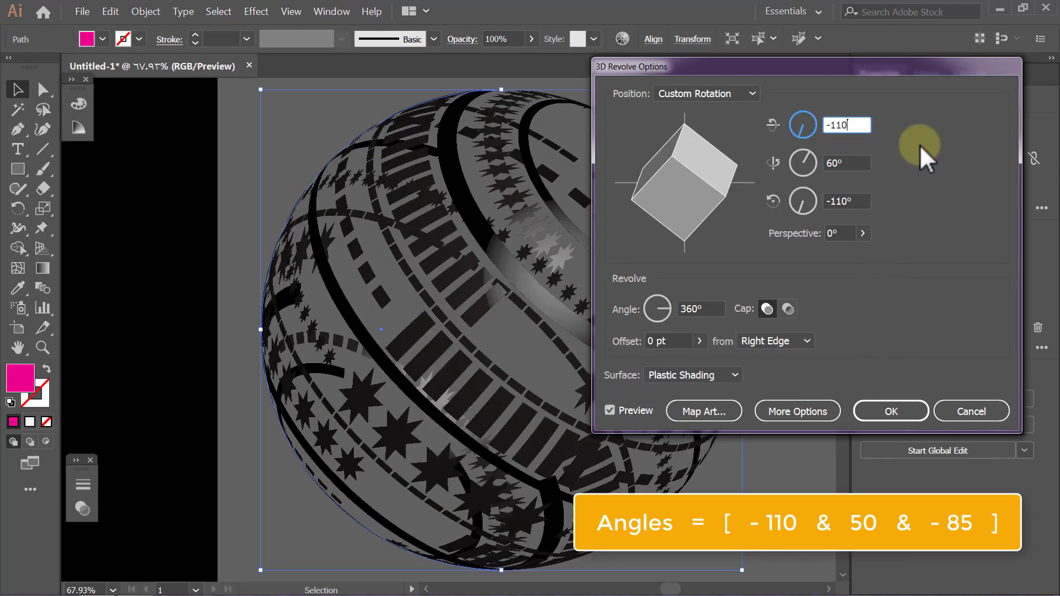
left_click(862, 163)
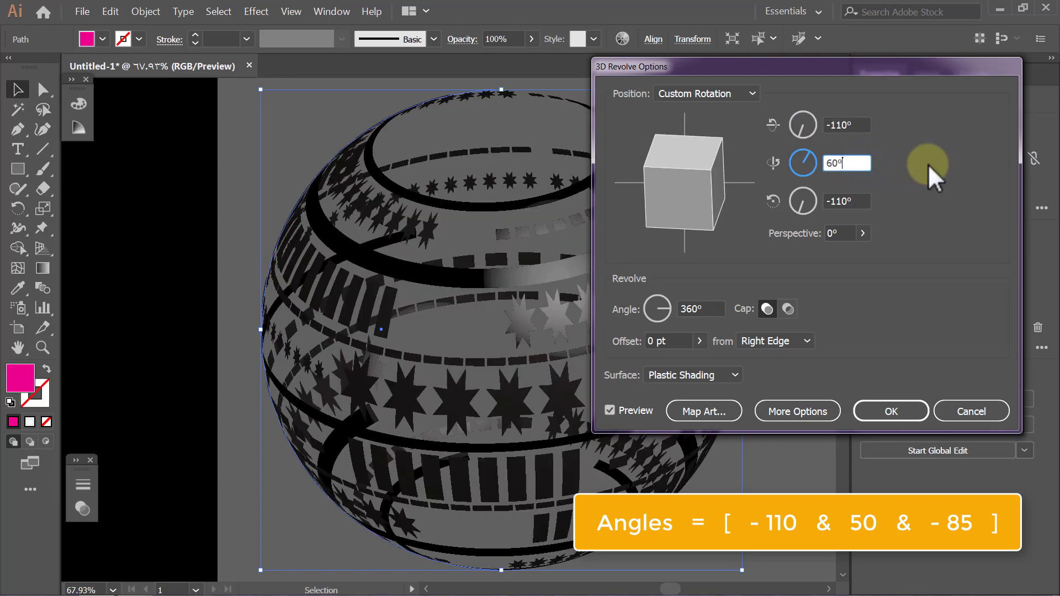
type("5")
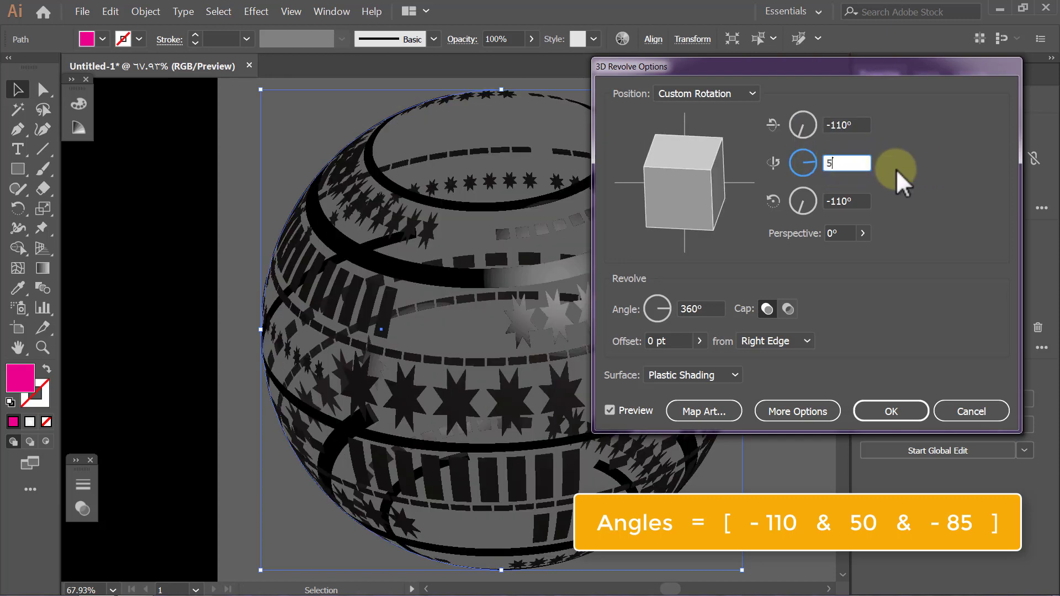
type("0")
left_click(864, 201)
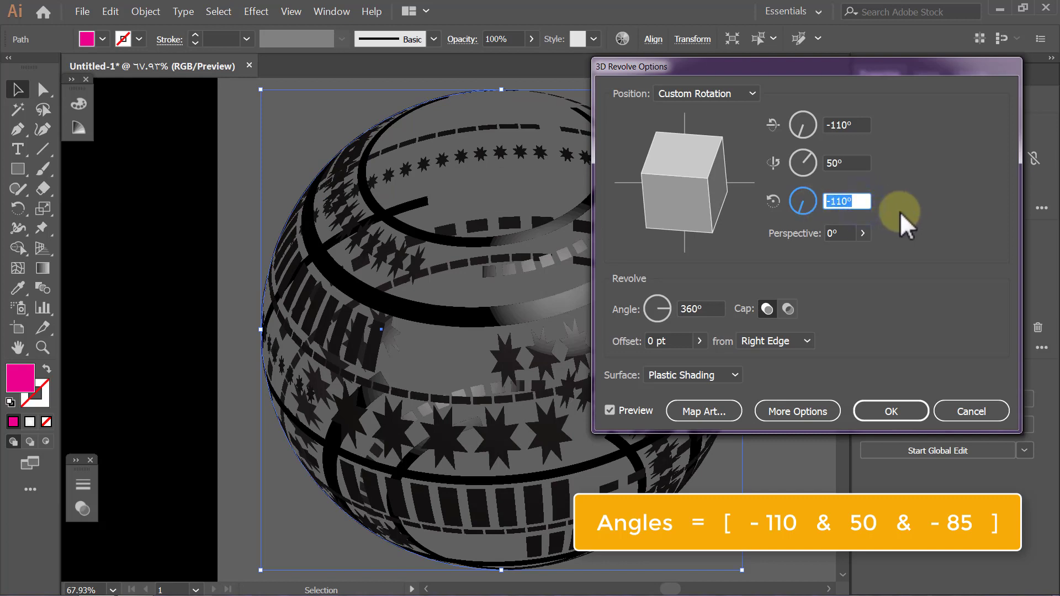
type("-85")
left_click(864, 164)
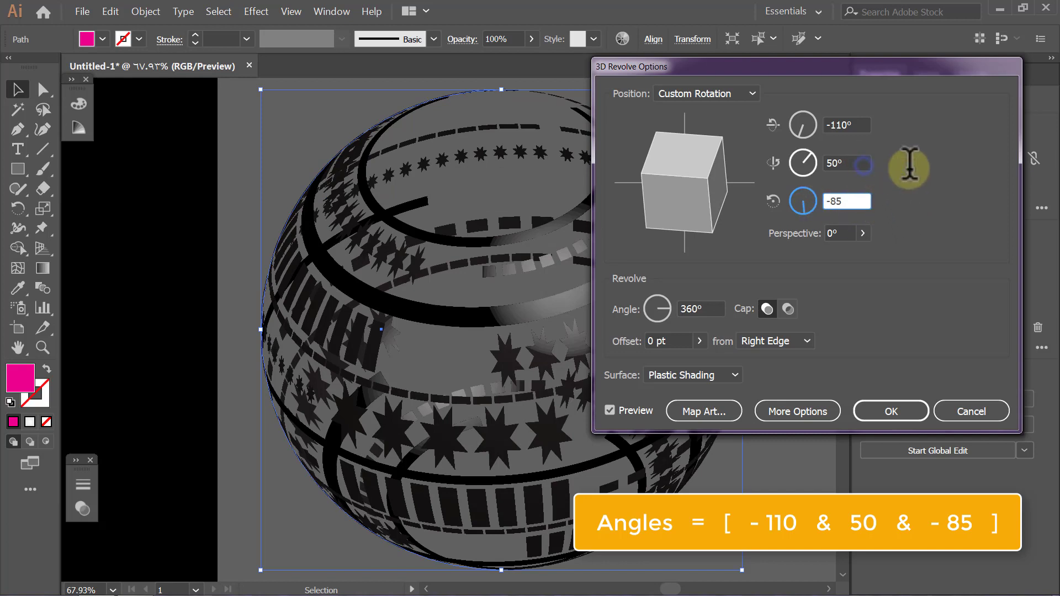
left_click(890, 410)
Expand the 3D sphere's appearance into artwork with Object > Expand Appearance.
left_click(820, 351)
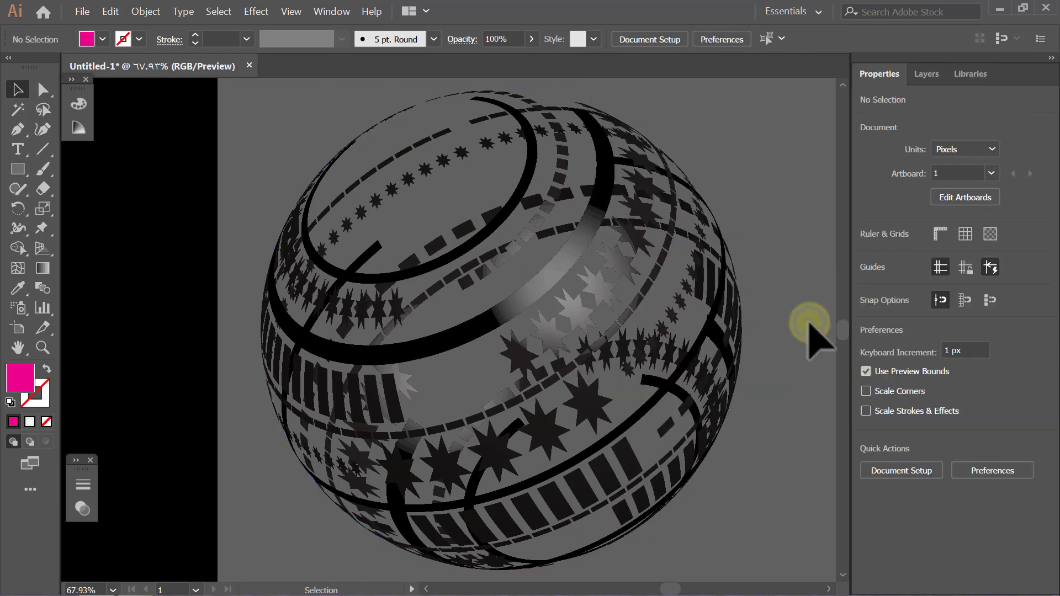
left_click(1051, 59)
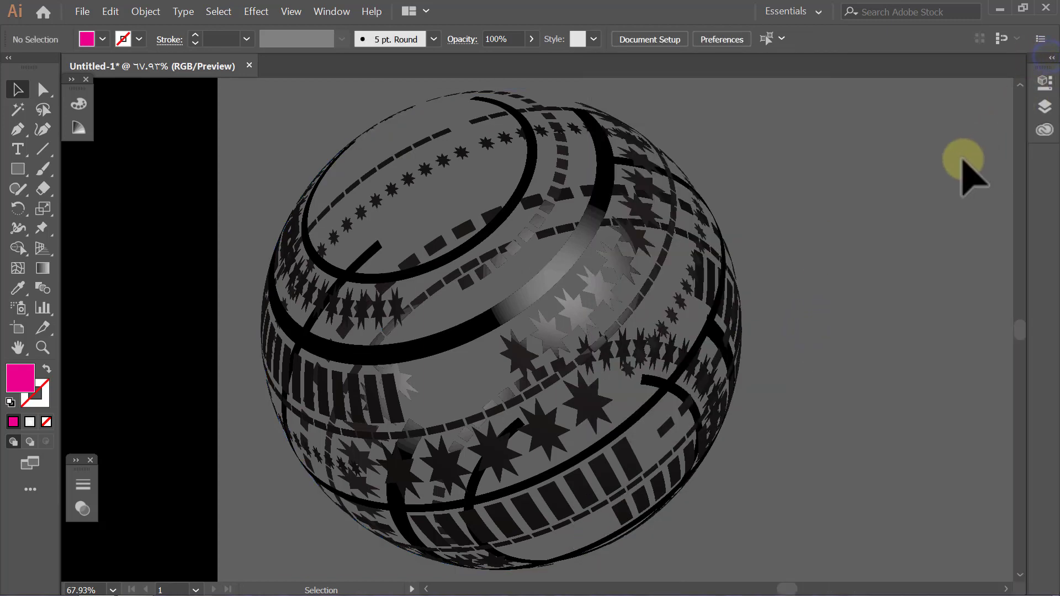
left_click(294, 485)
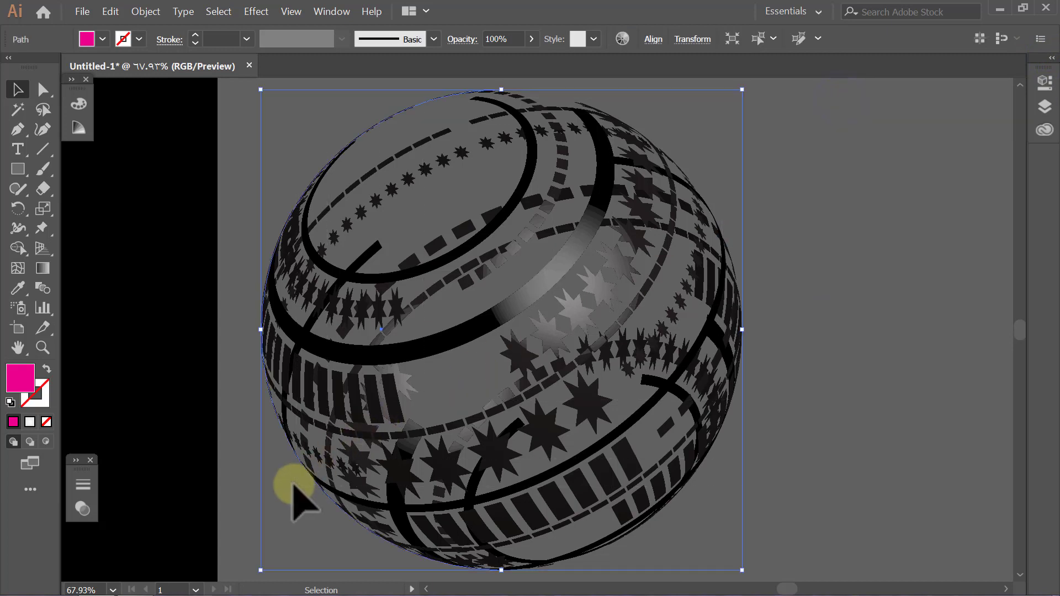
left_click(146, 12)
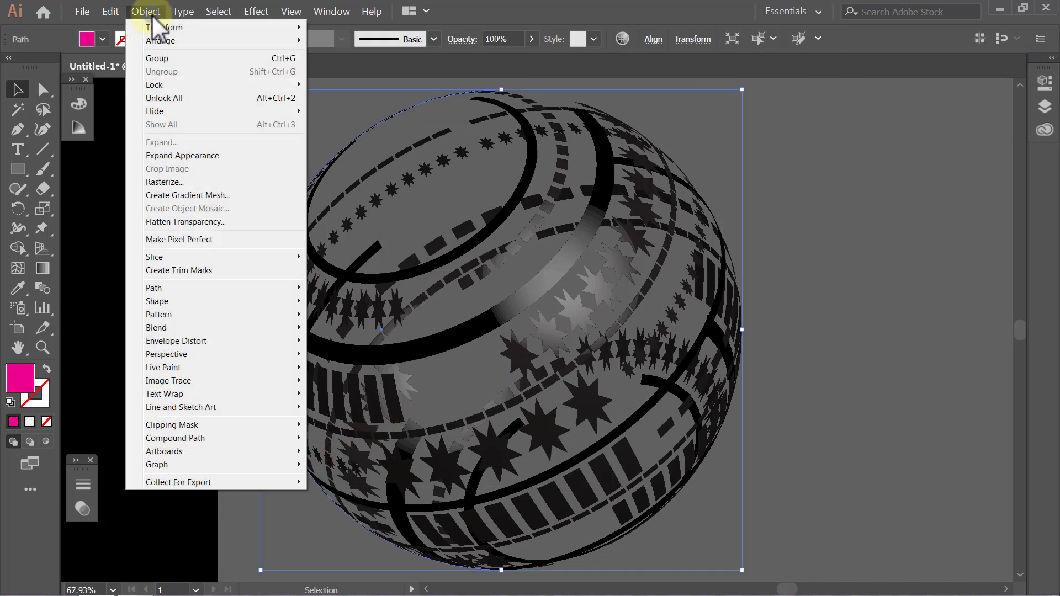
left_click(202, 155)
left_click(247, 152)
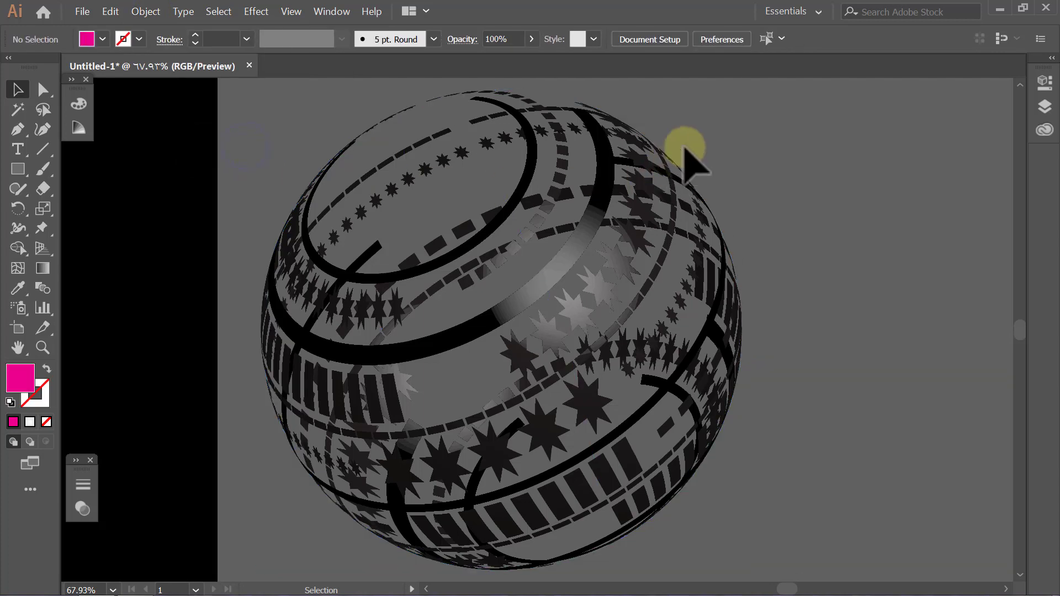
Ungroup the expanded sphere twice and select the resulting clip group.
left_click(306, 490)
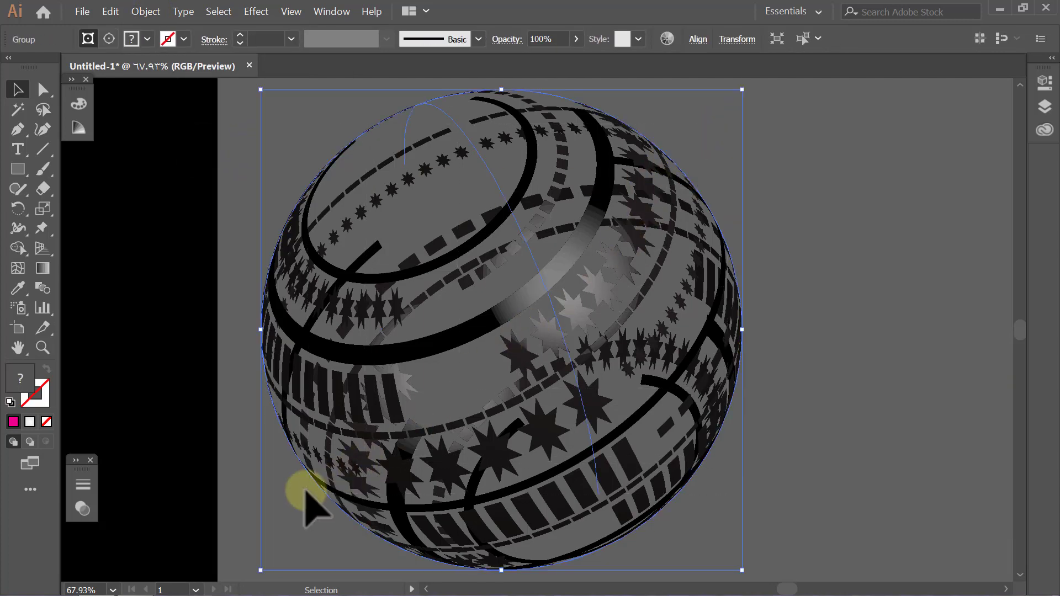
left_click(148, 12)
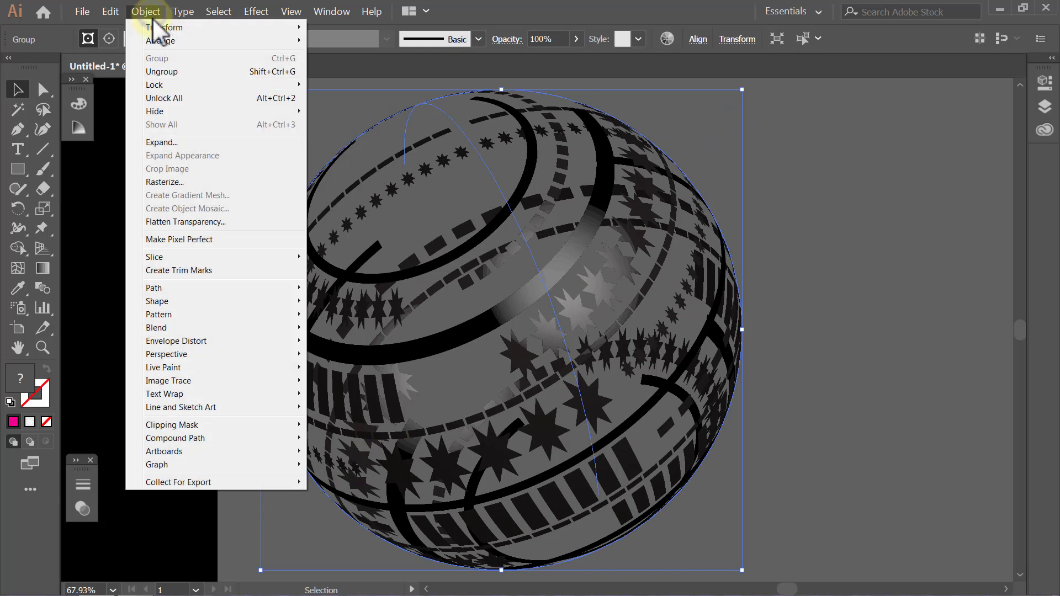
left_click(167, 73)
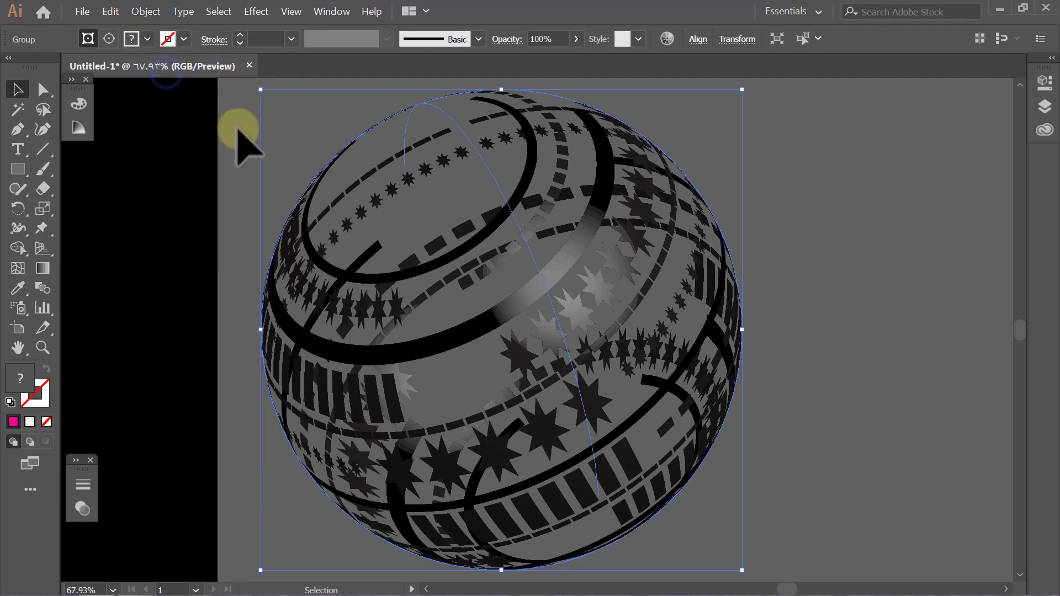
left_click(250, 144)
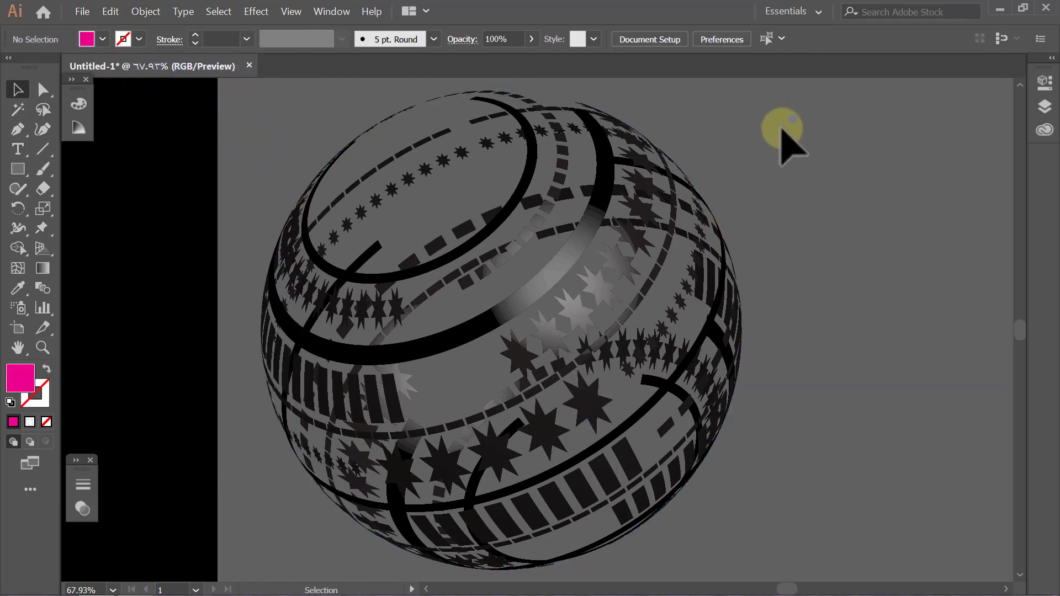
left_click_drag(793, 119, 276, 461)
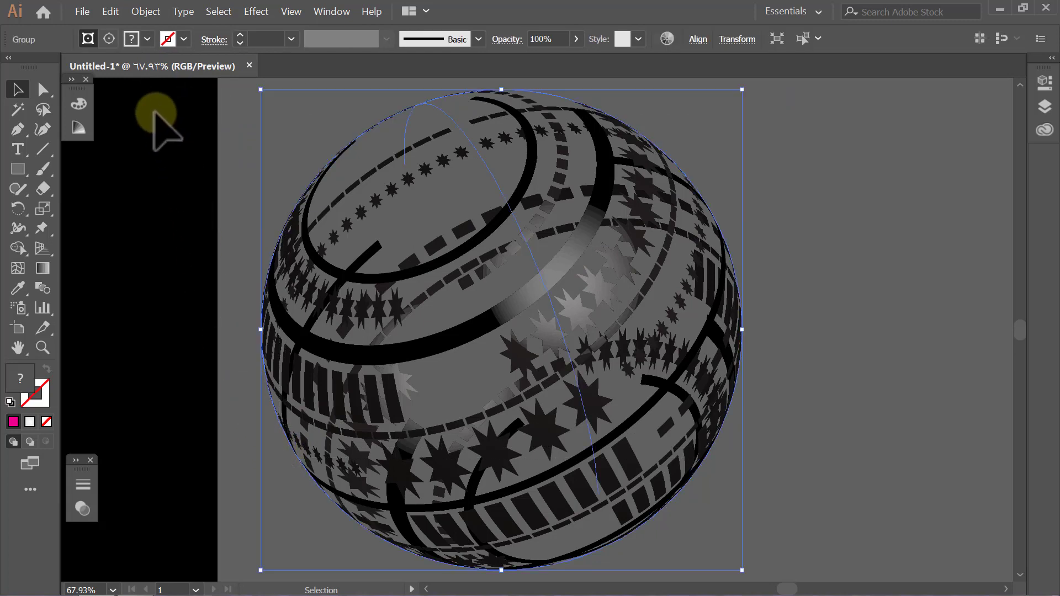
left_click(147, 12)
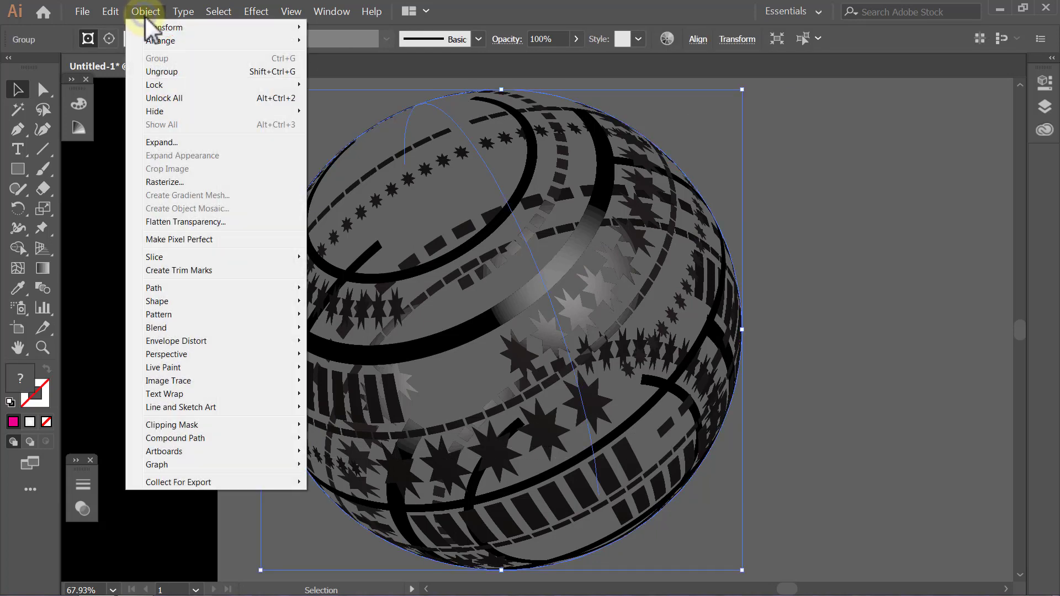
left_click(163, 72)
left_click(249, 161)
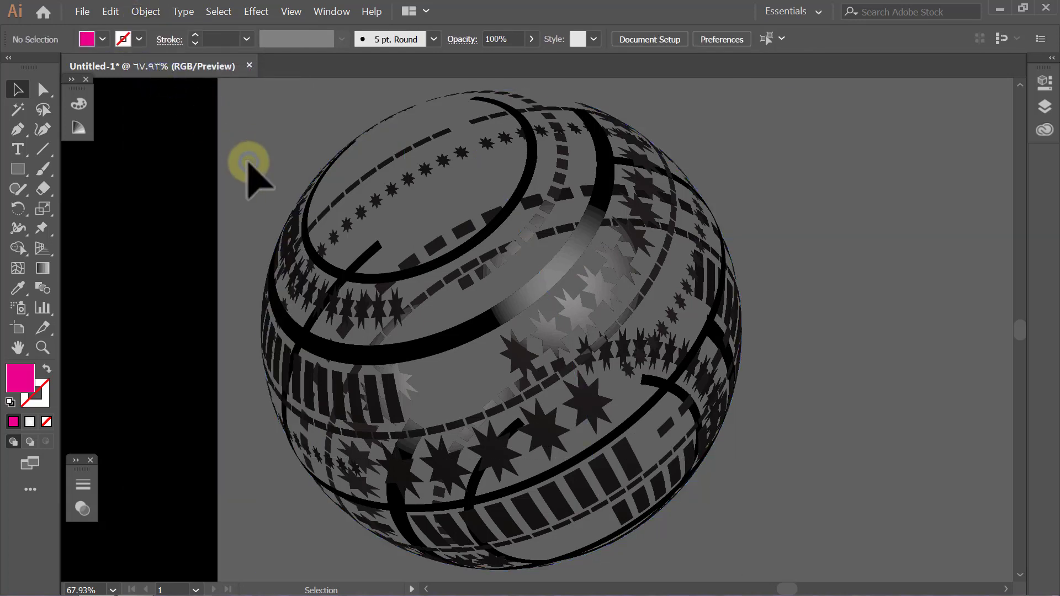
left_click(442, 347)
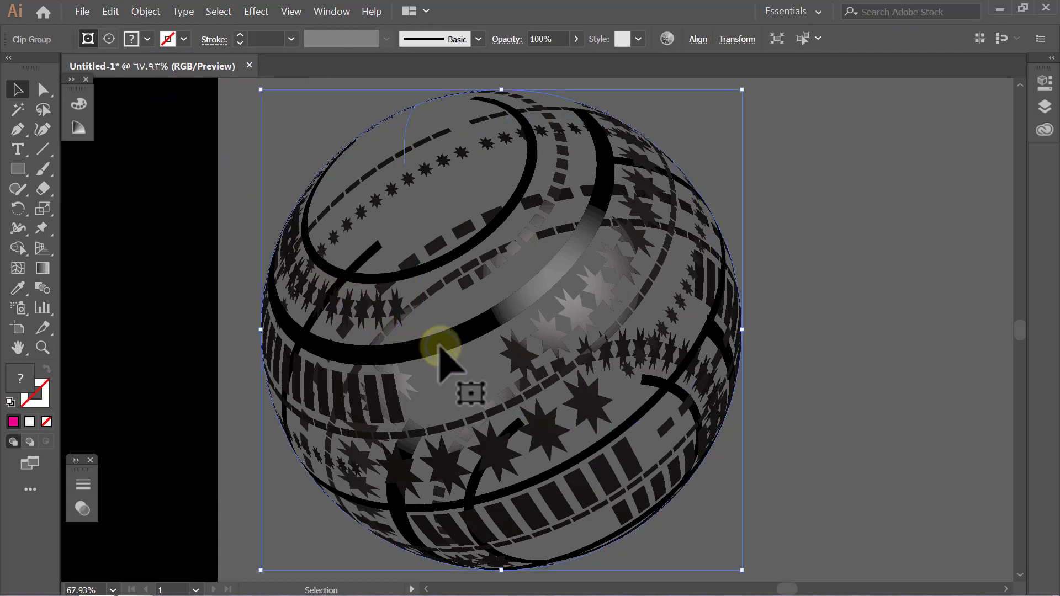
Copy the sphere to the right and make the copy's clipped pattern white.
left_click_drag(440, 346, 744, 337)
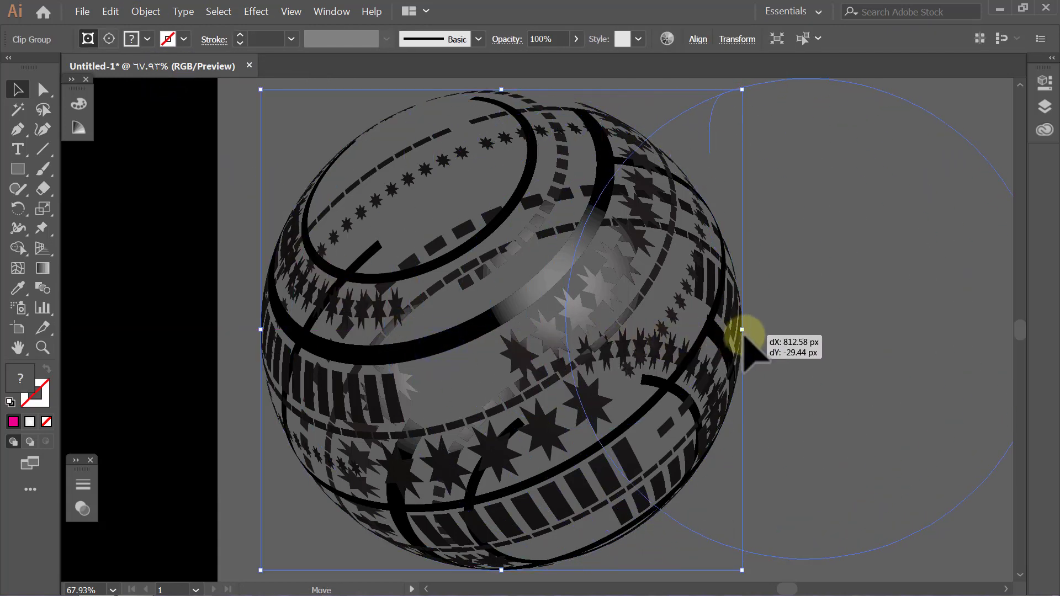
left_click(282, 124)
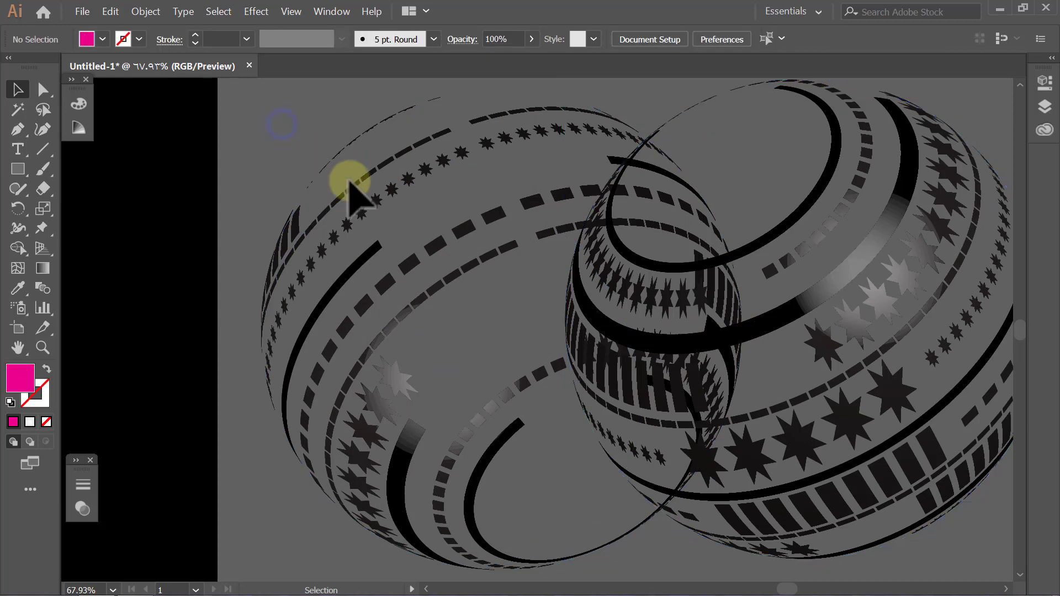
left_click(771, 323)
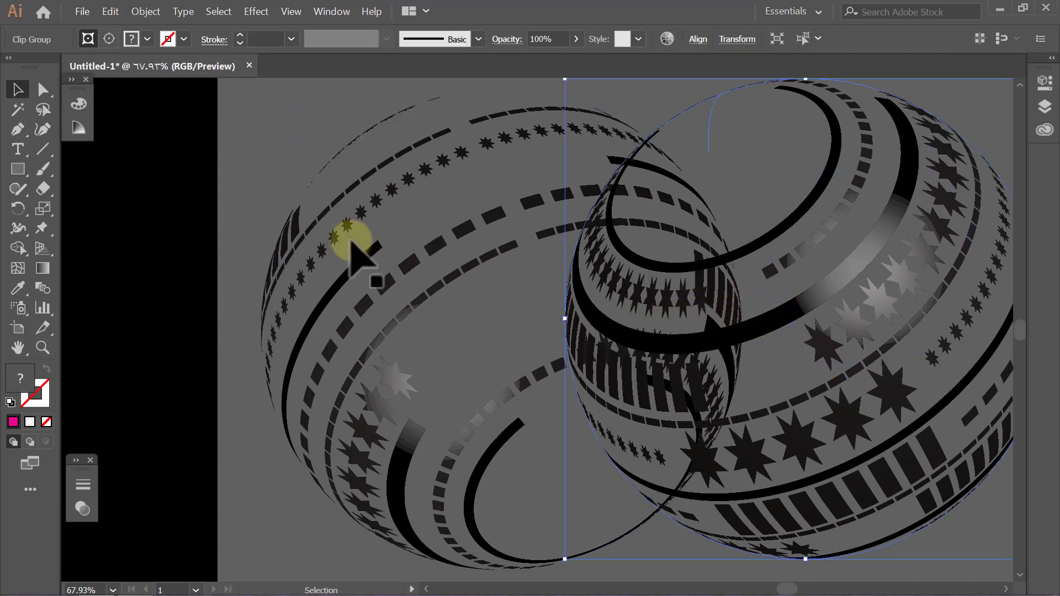
left_click(109, 44)
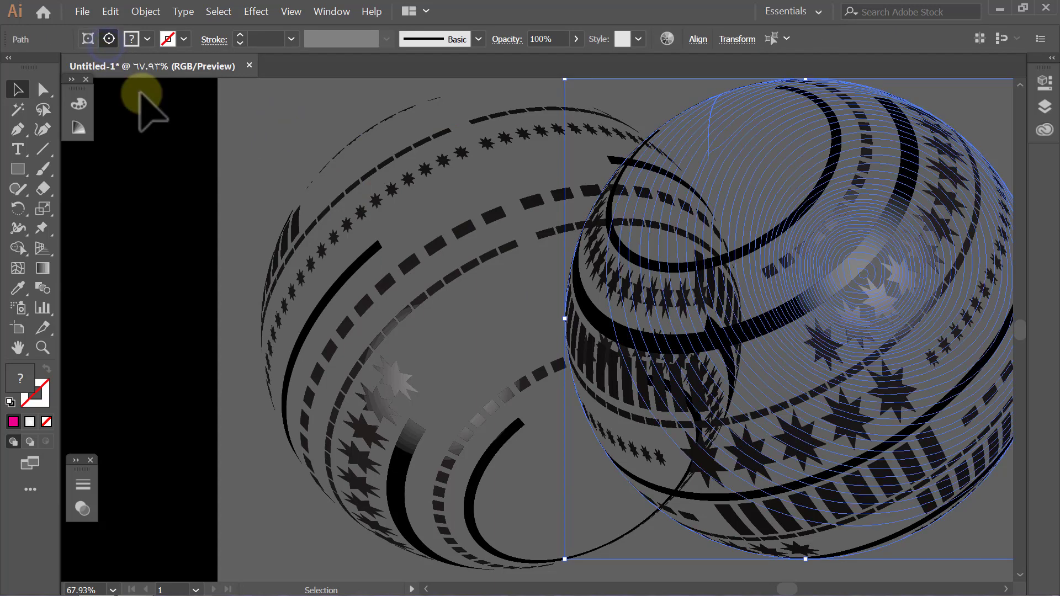
left_click(77, 105)
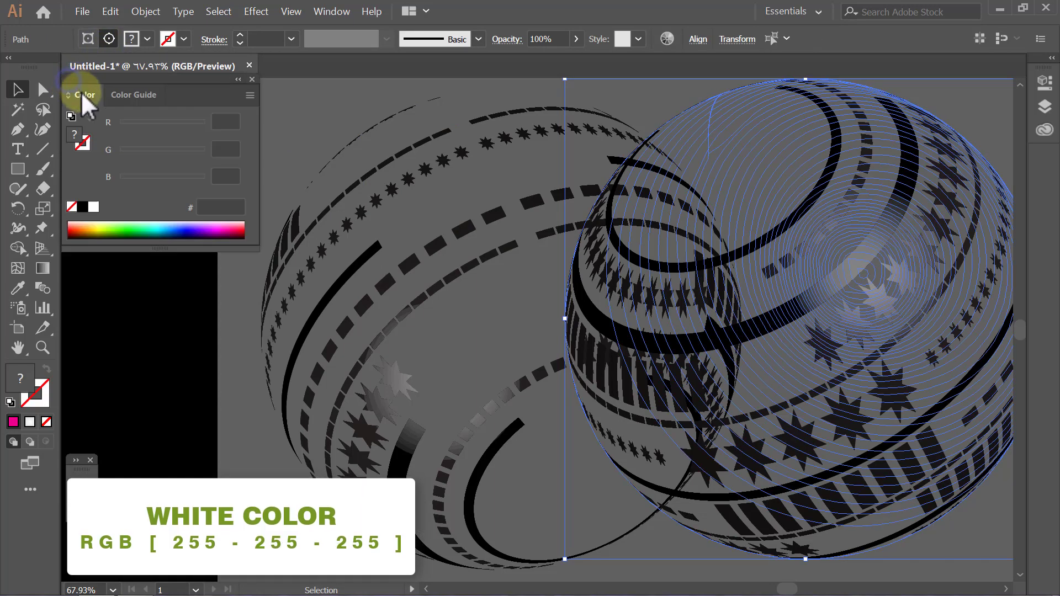
left_click(94, 207)
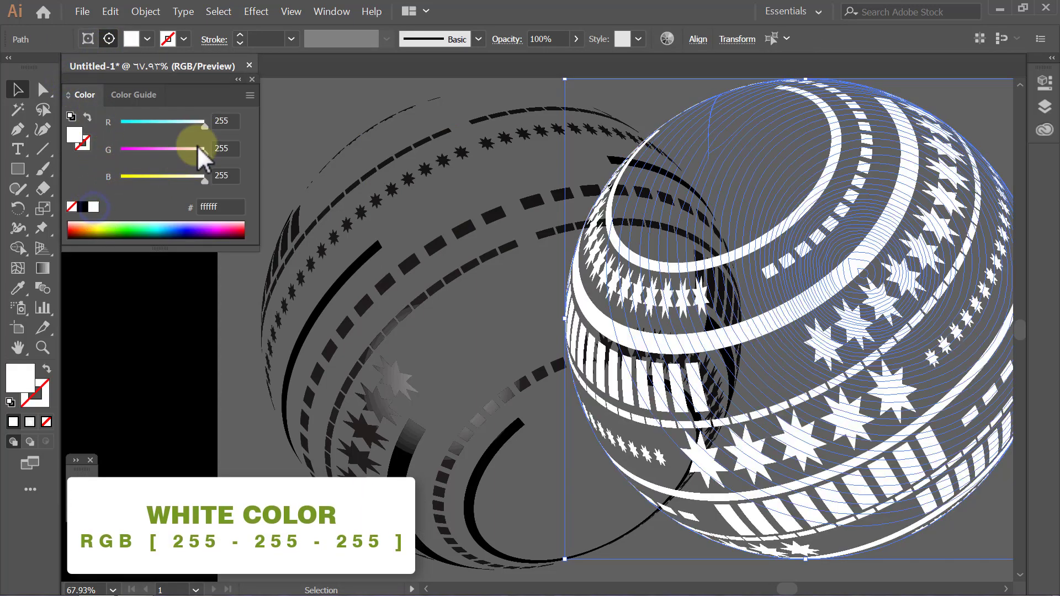
left_click(238, 79)
left_click(271, 116)
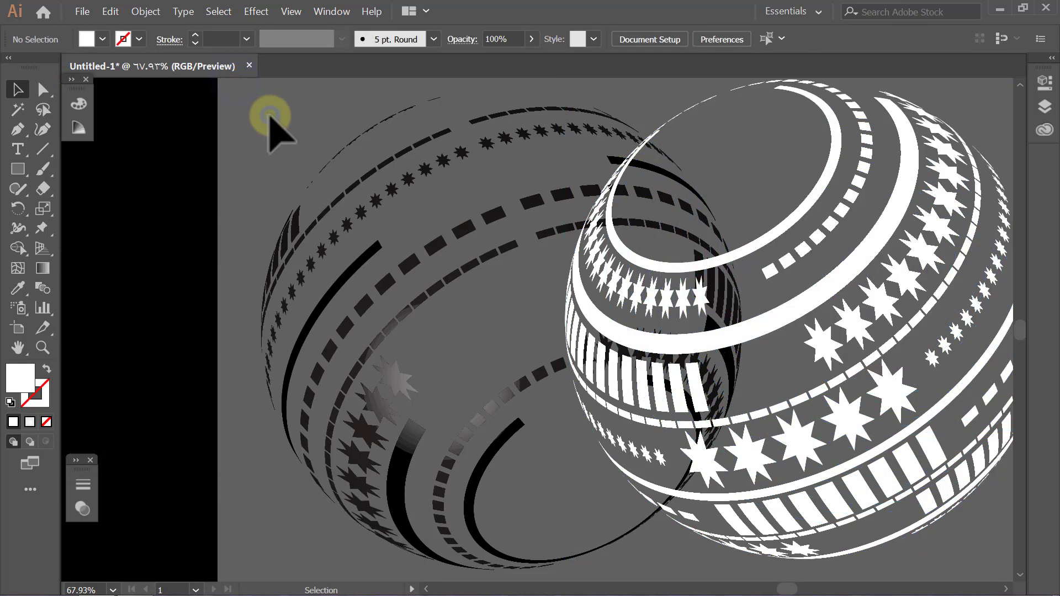
Recolour the left sphere's clipped pattern deep yellow, RGB 255, 204, 0.
left_click(366, 258)
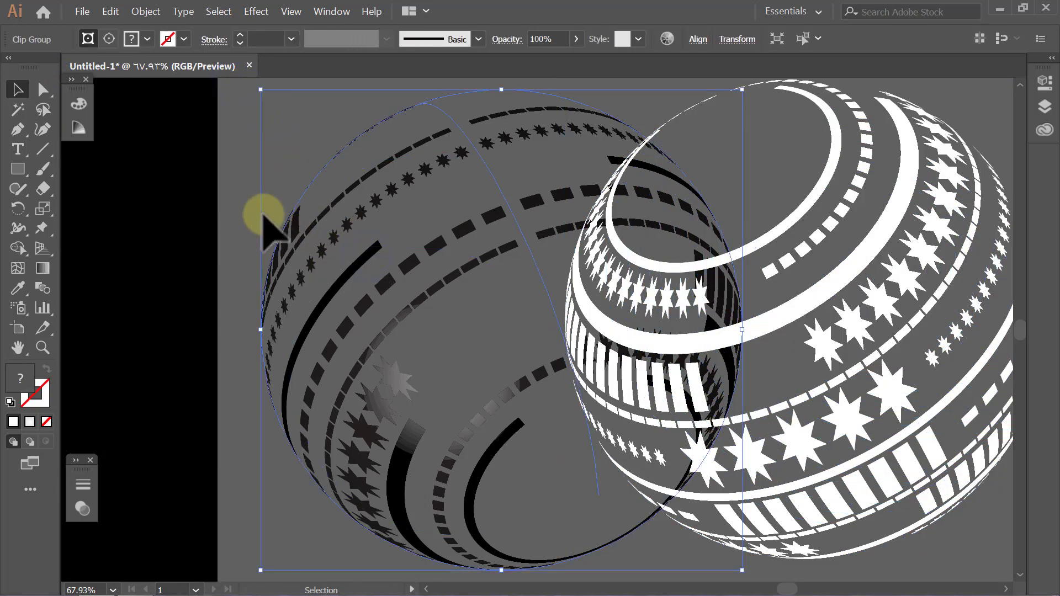
left_click(109, 38)
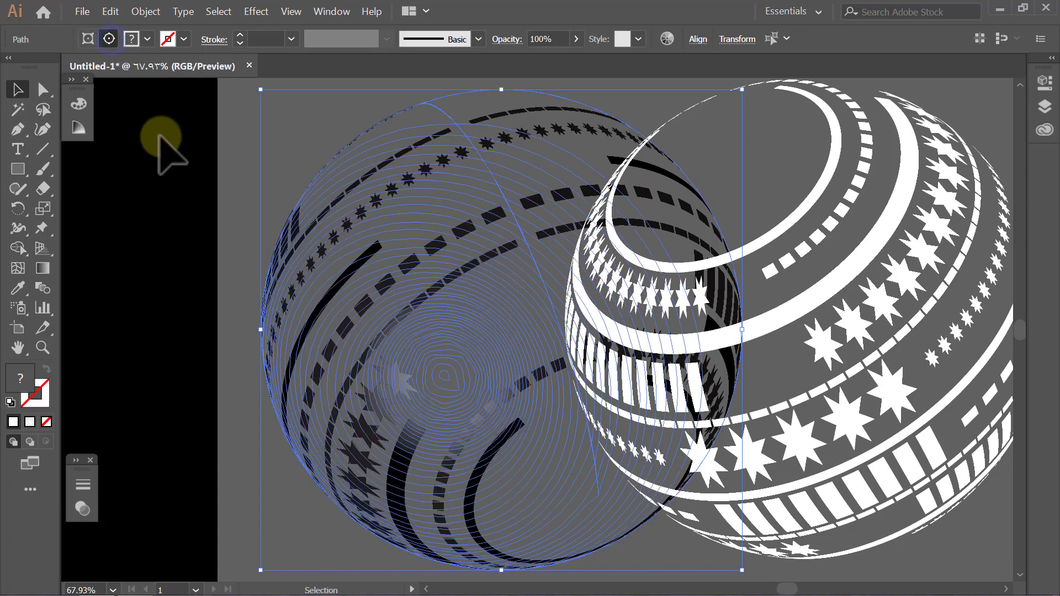
left_click(76, 81)
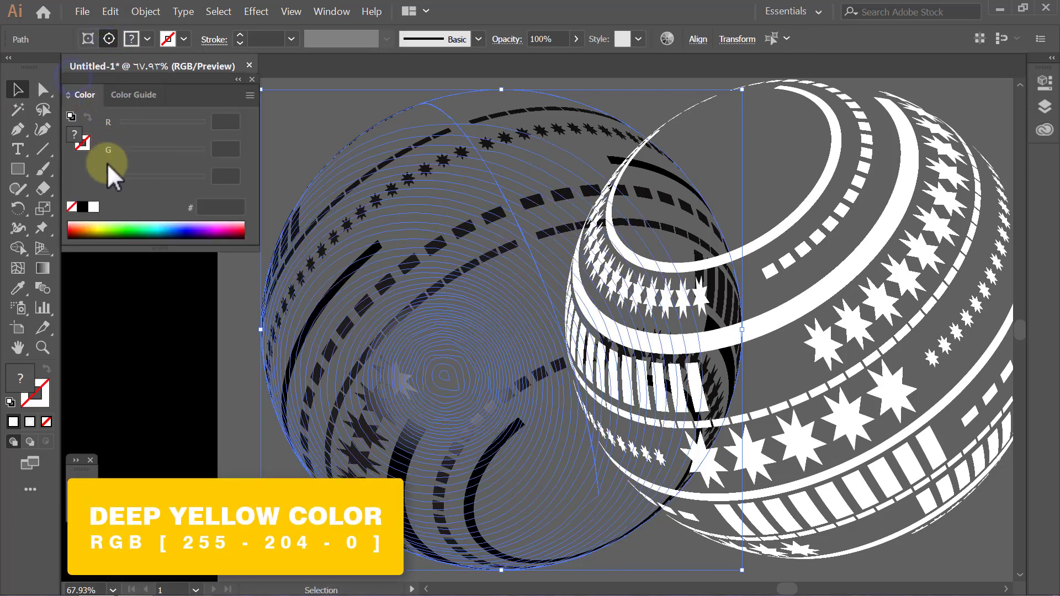
left_click(94, 207)
left_click(220, 149)
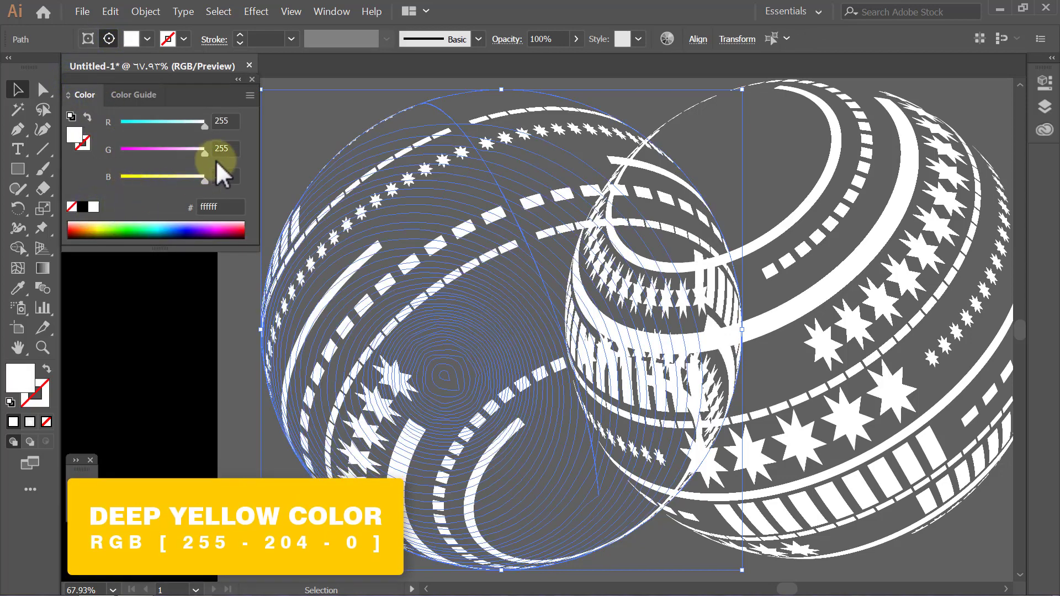
type("204")
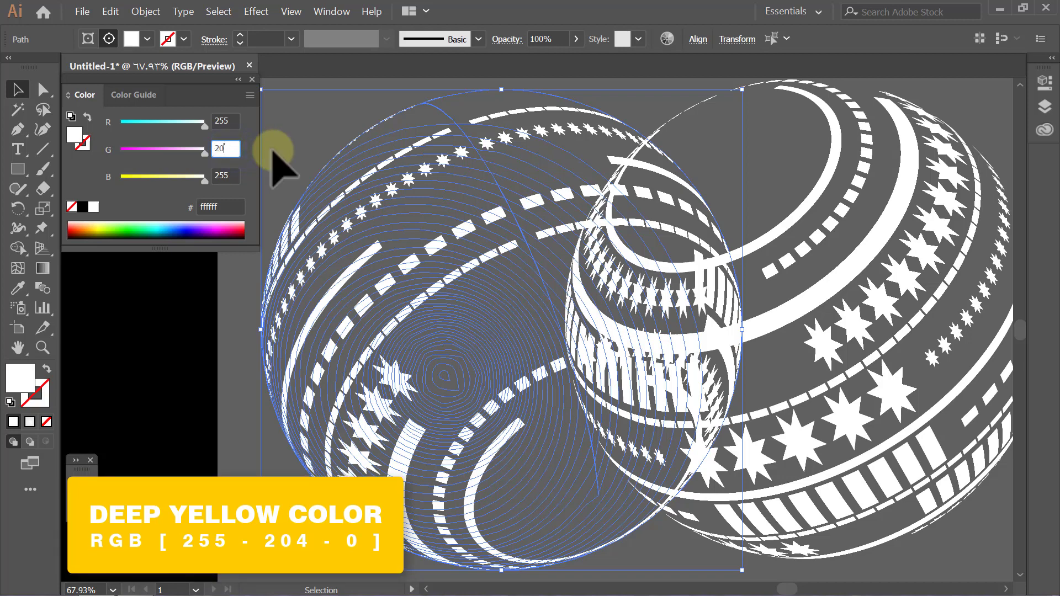
key("Return")
double_click(226, 176)
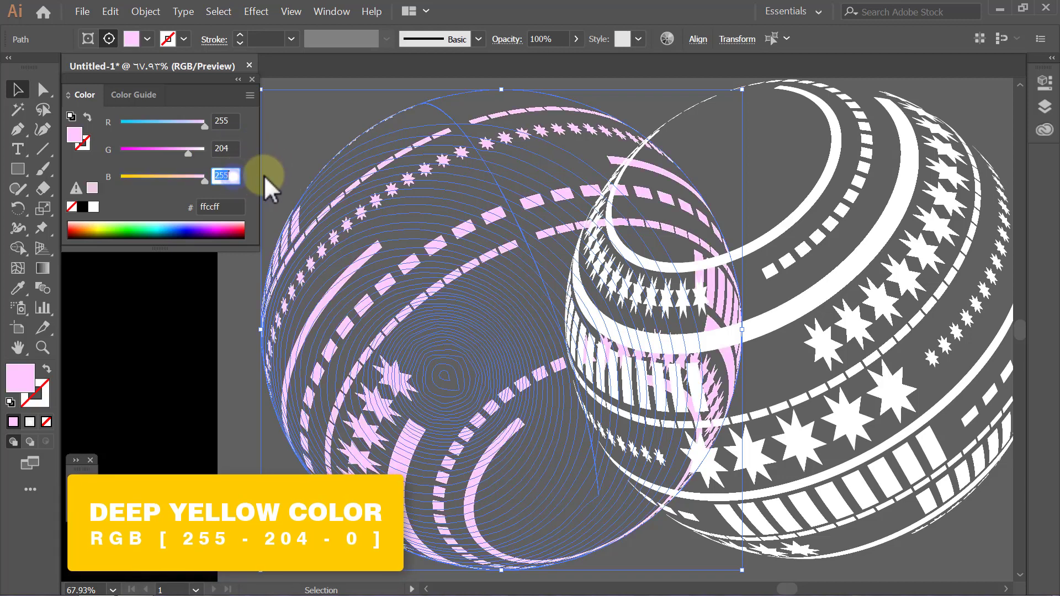
type("0")
key("Return")
left_click(279, 166)
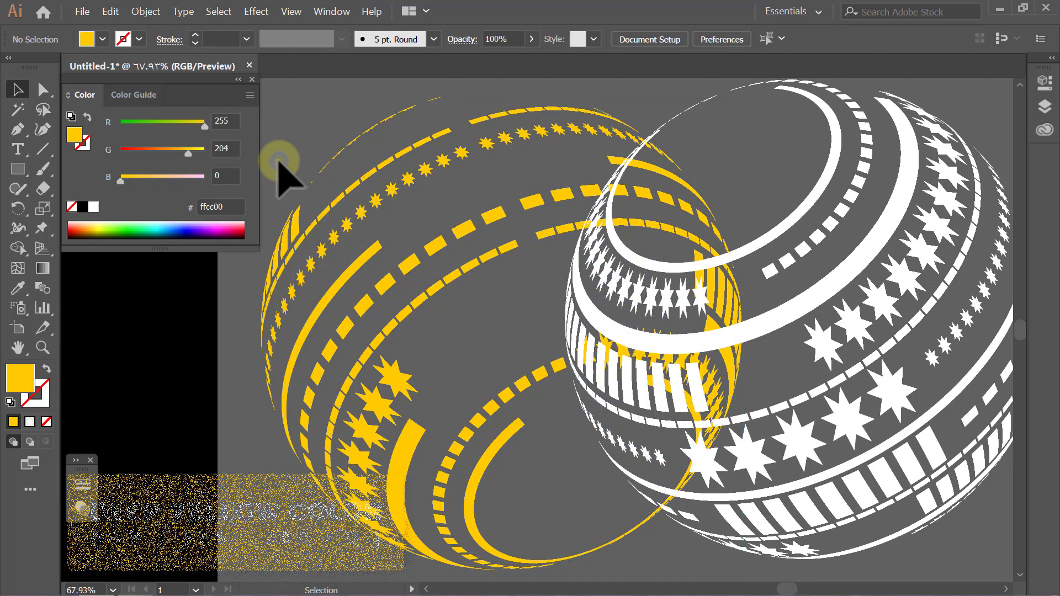
left_click(238, 79)
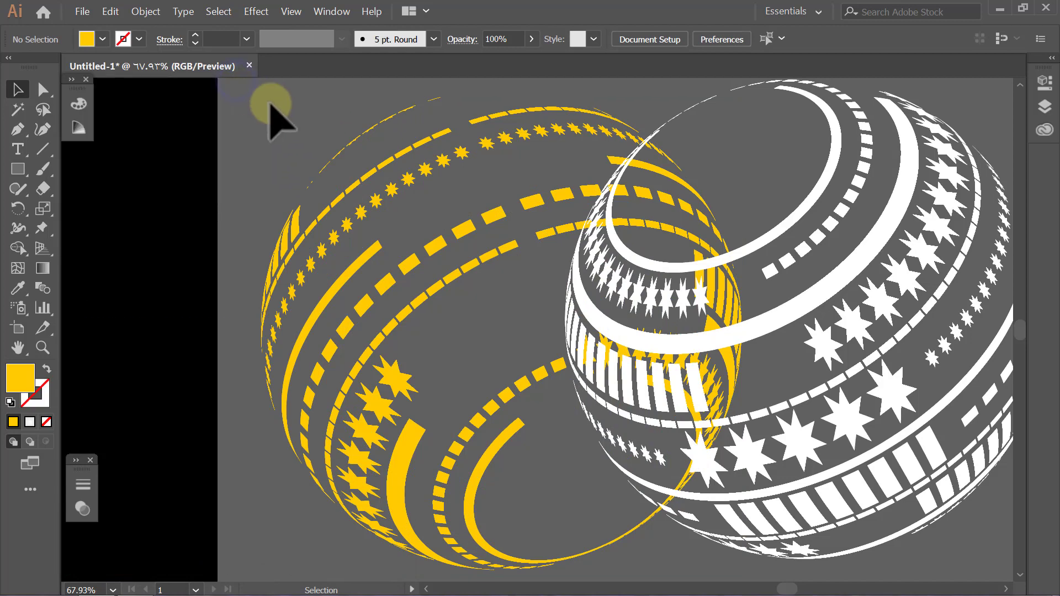
key("ctrl+minus")
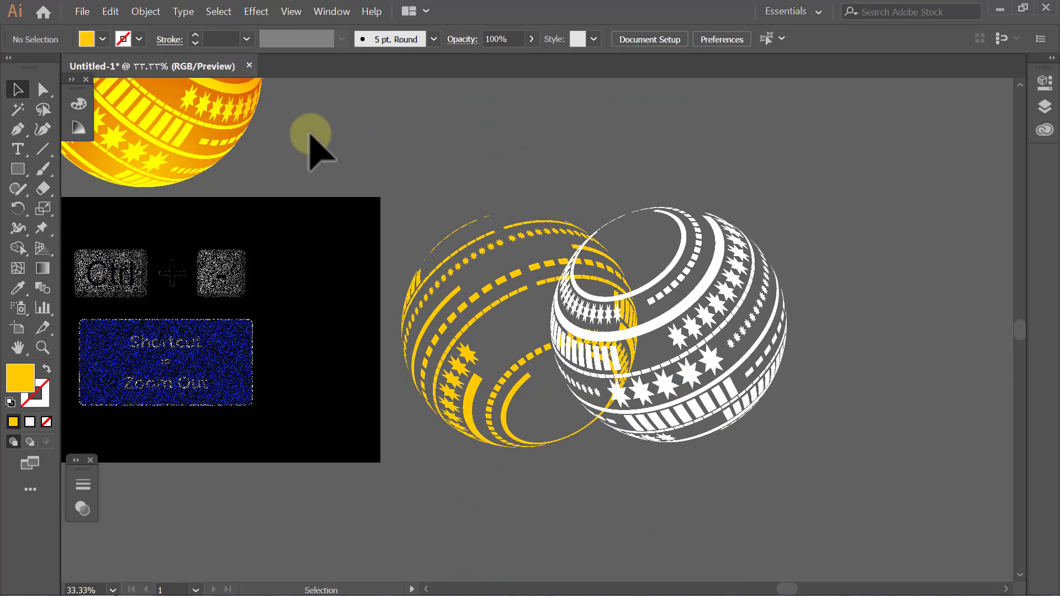
Move the white sphere and a copy of the orange gradient circle onto the black artboard.
left_click_drag(694, 299, 207, 309)
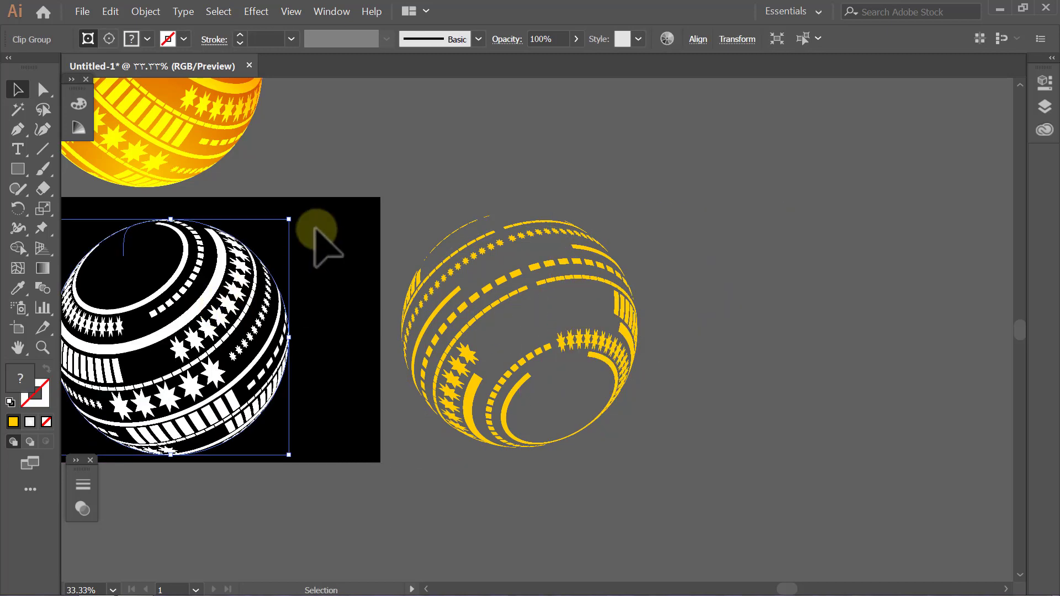
left_click(342, 172)
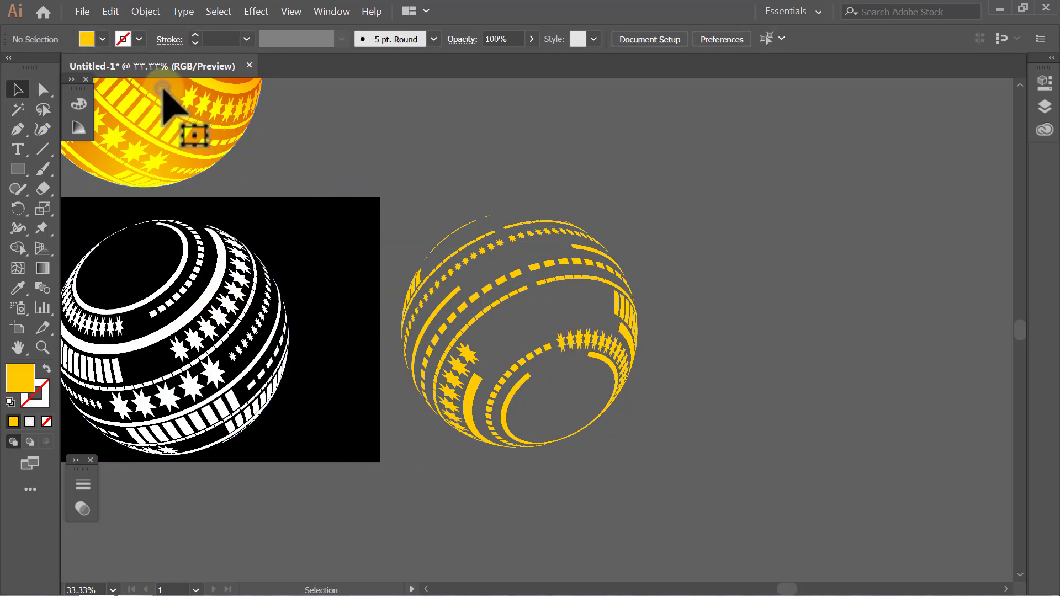
left_click_drag(163, 88, 255, 343)
left_click(402, 110)
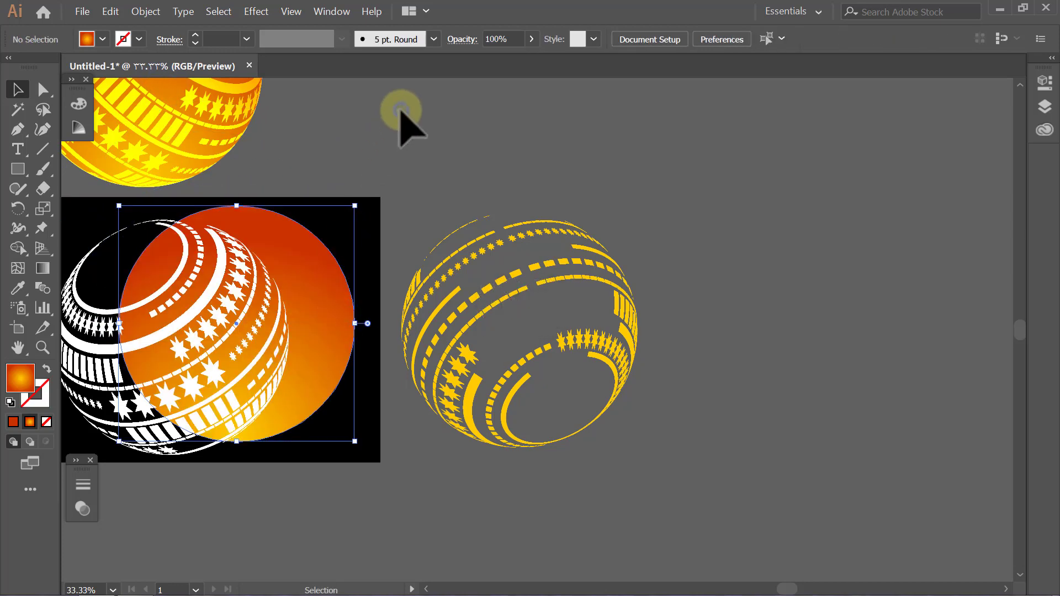
Centre the white sphere and orange circle on each other horizontally and vertically.
key("ctrl+0")
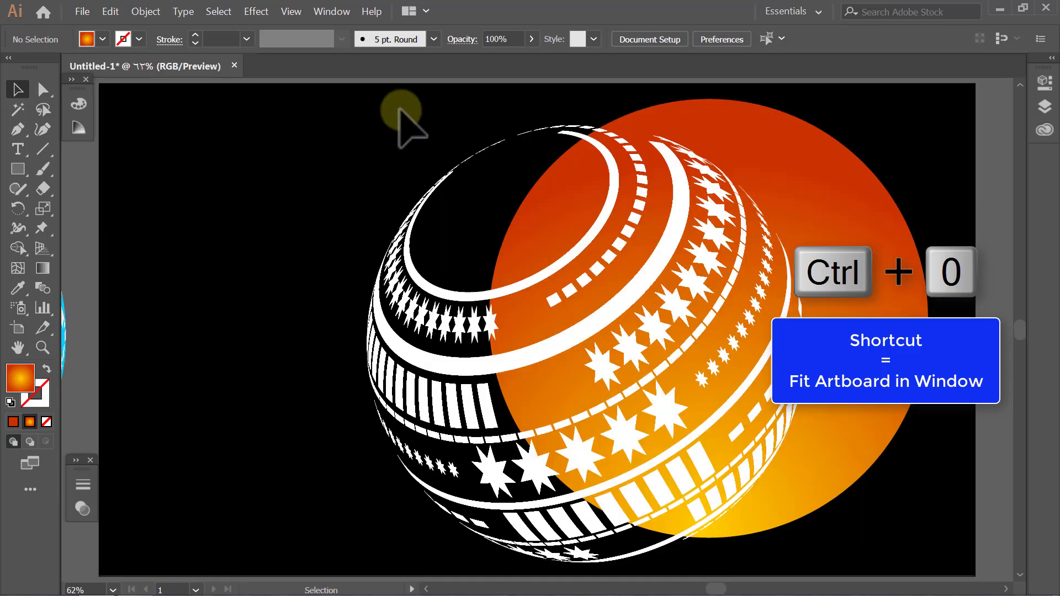
left_click_drag(885, 122, 552, 344)
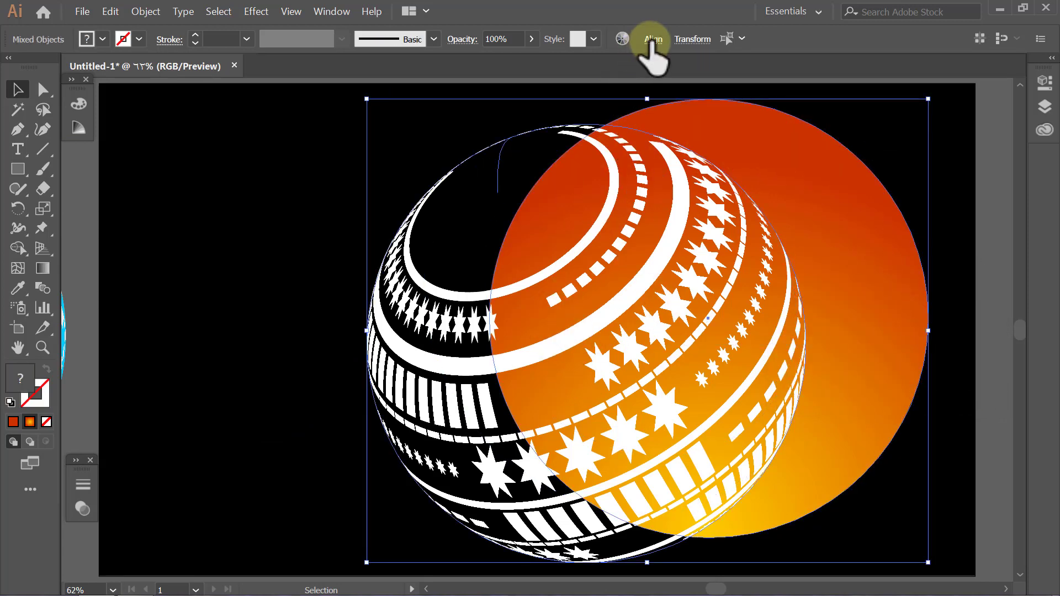
left_click(653, 40)
left_click(517, 88)
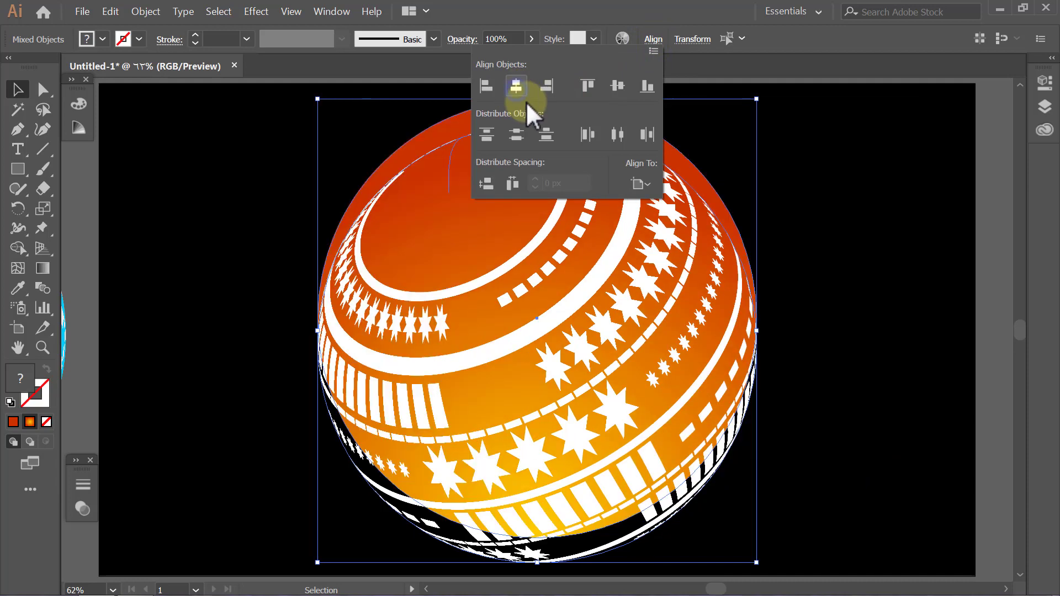
left_click(618, 86)
left_click(654, 40)
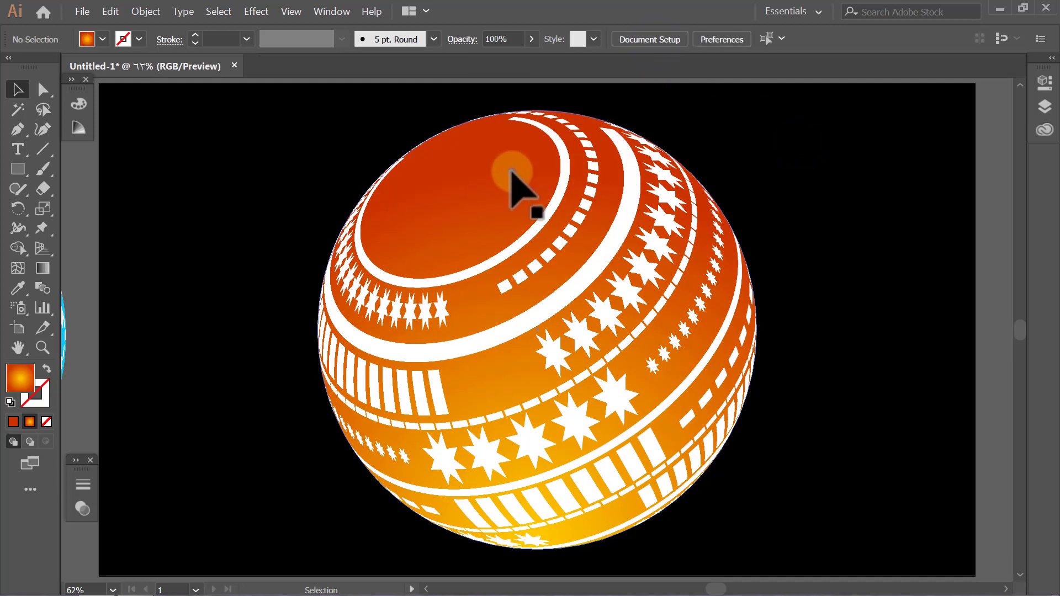
Recolour the circle's yellow gradient stop to sky blue, RGB 0/204/255.
double_click(53, 267)
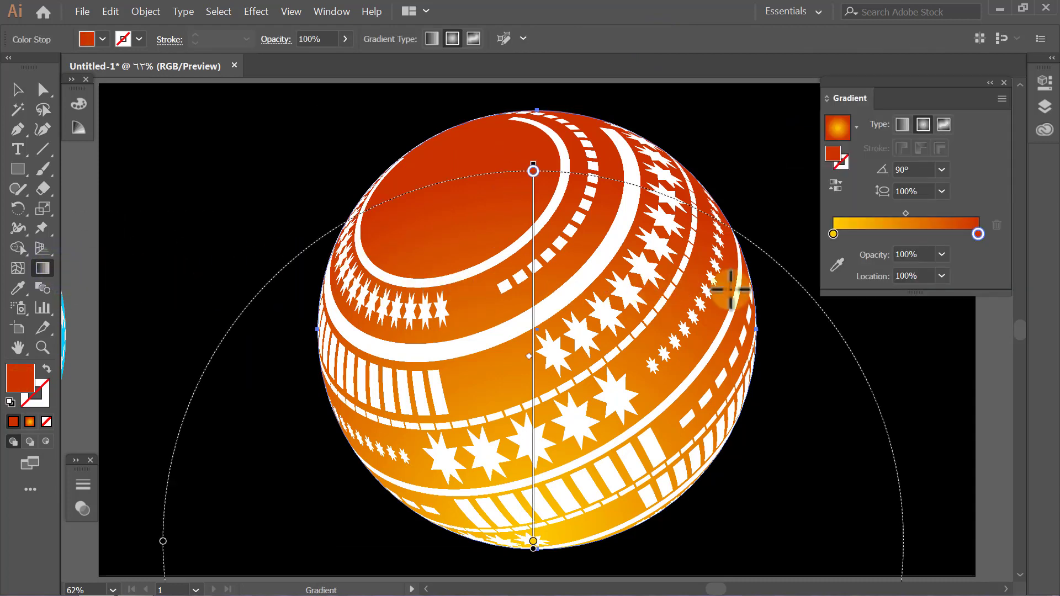
double_click(832, 235)
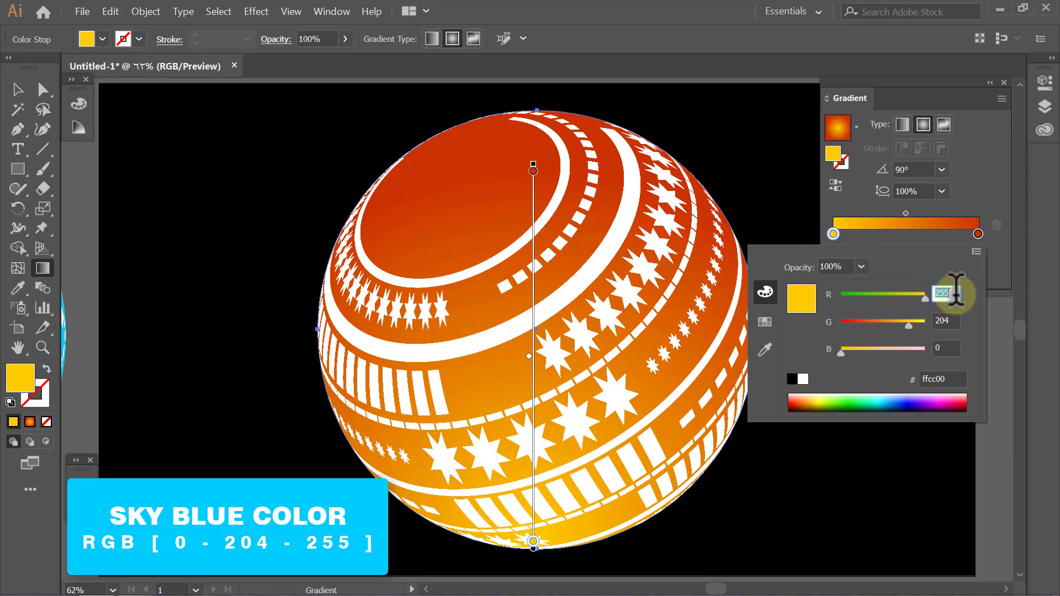
type("0")
key("Tab")
type("204")
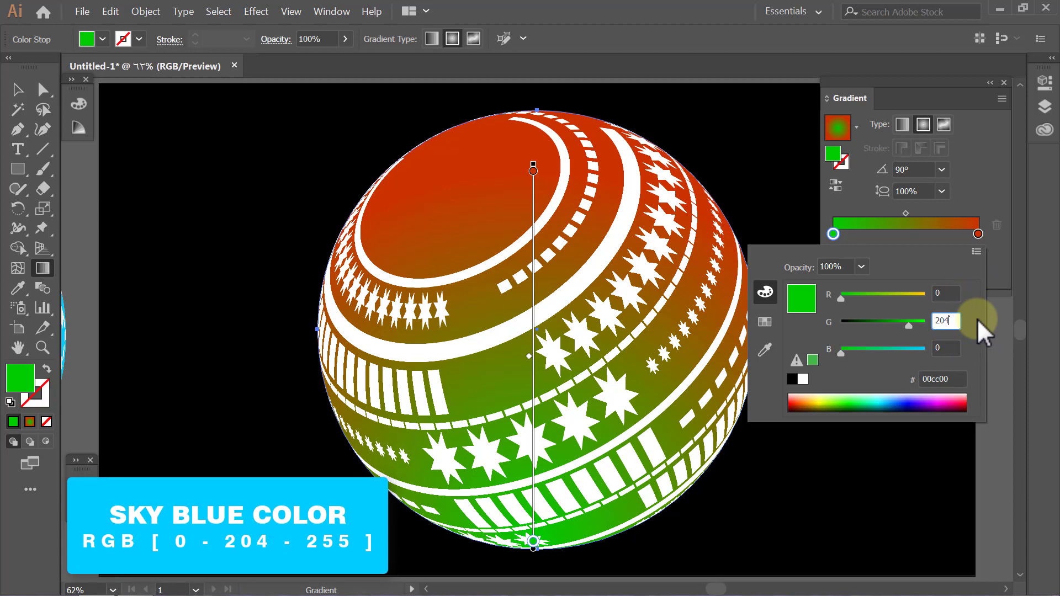
key("Tab")
type("2")
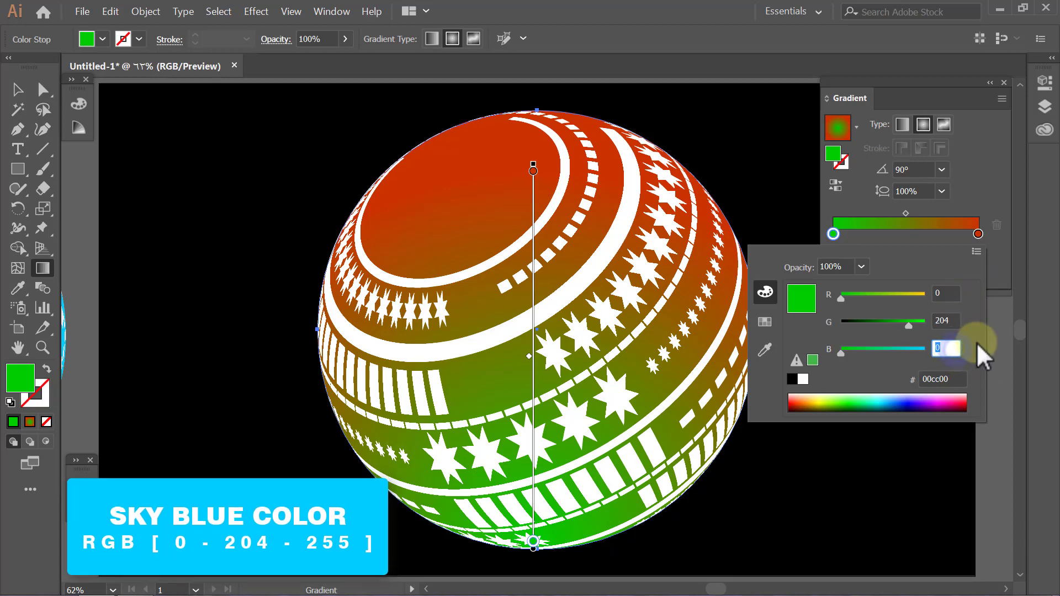
key("Return")
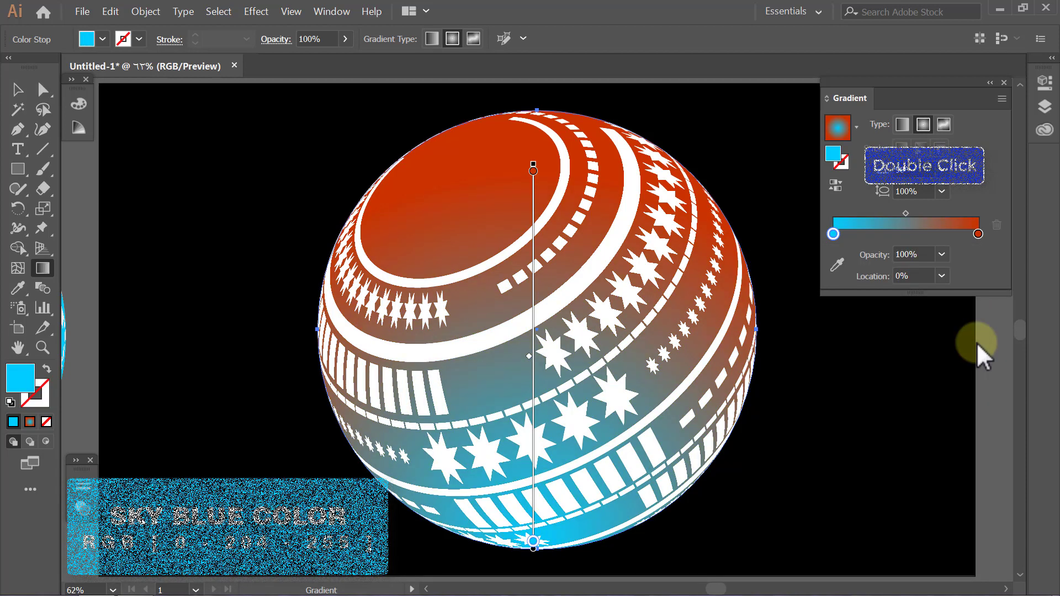
Recolour the orange gradient stop to deep navy, RGB 0/0/102.
double_click(979, 235)
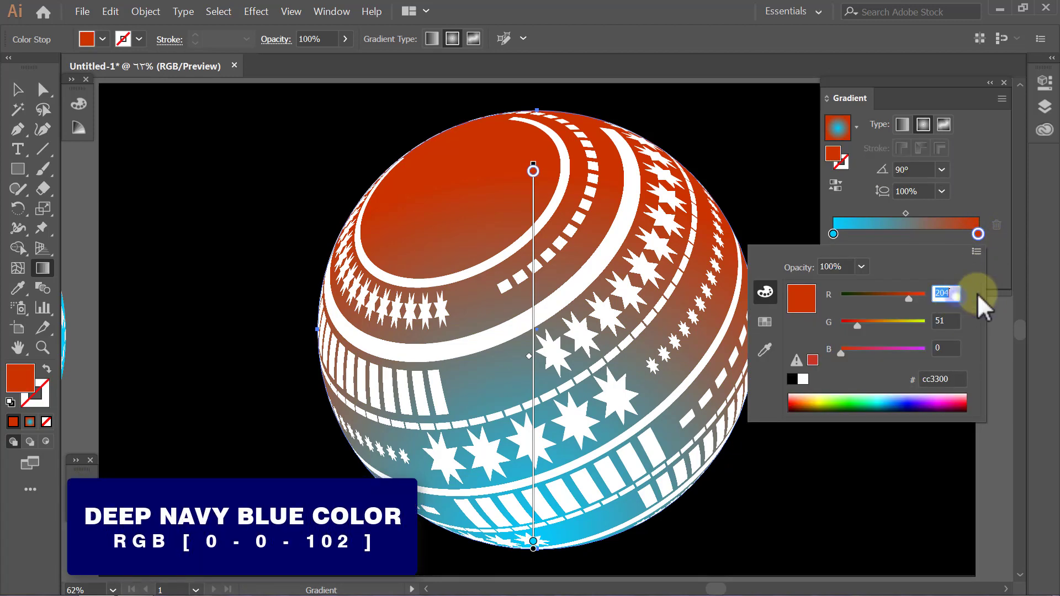
type("0")
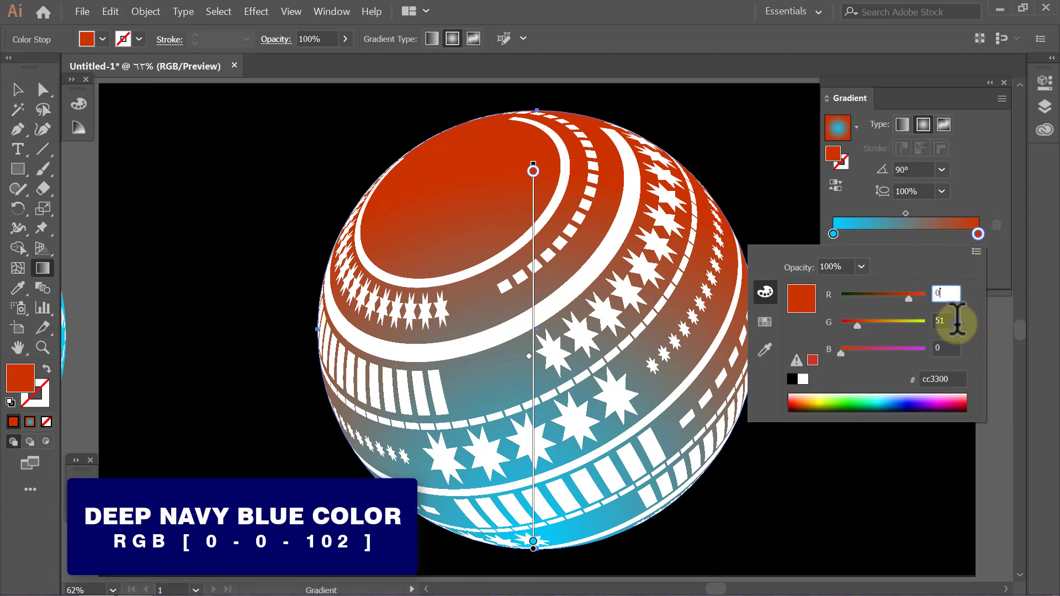
left_click(957, 321)
type("0")
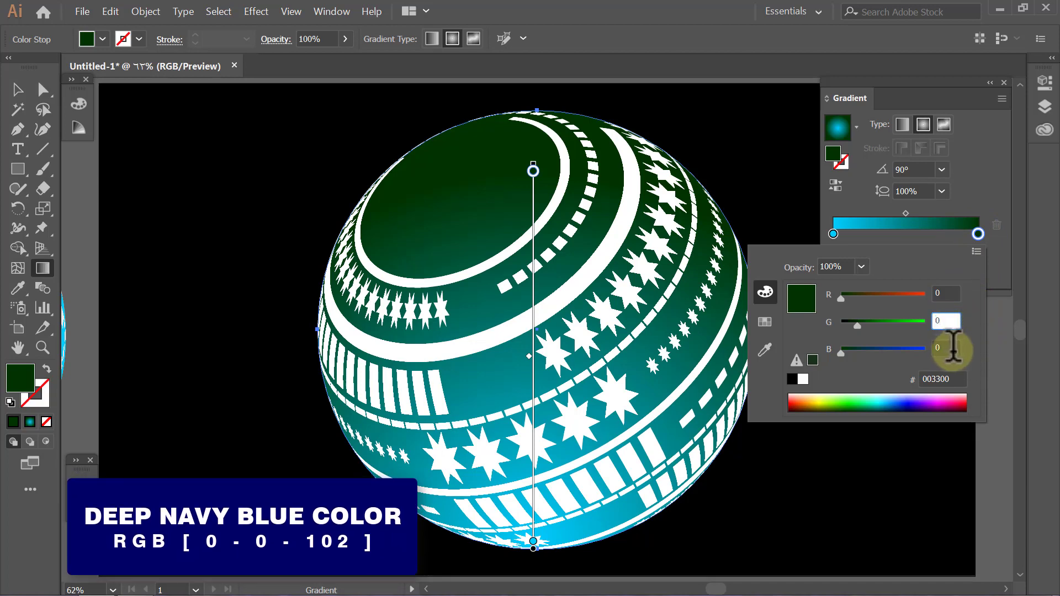
left_click(954, 348)
type("102")
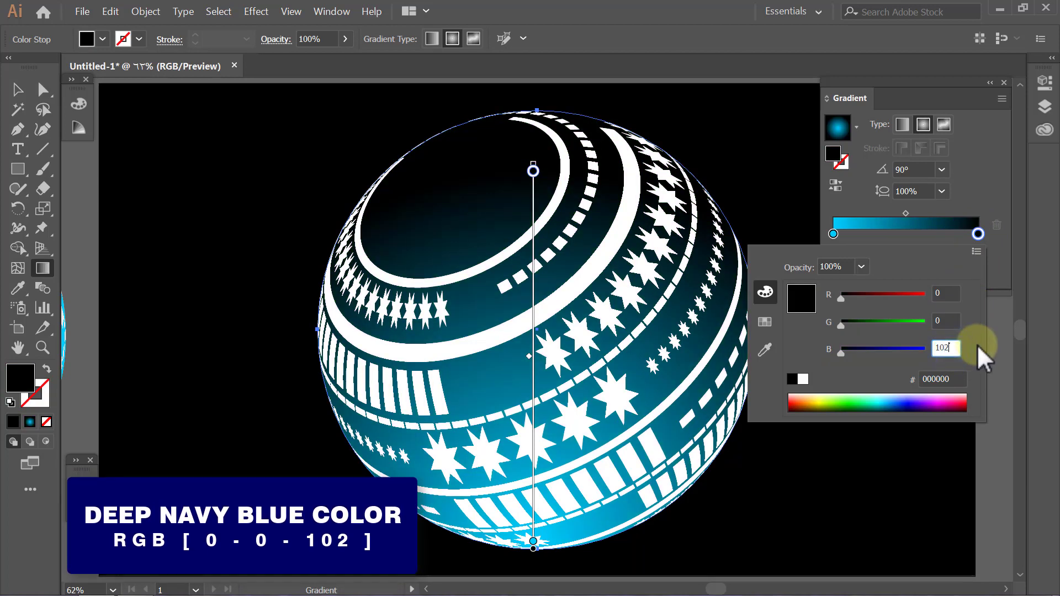
key("Return")
key("v")
left_click(986, 341)
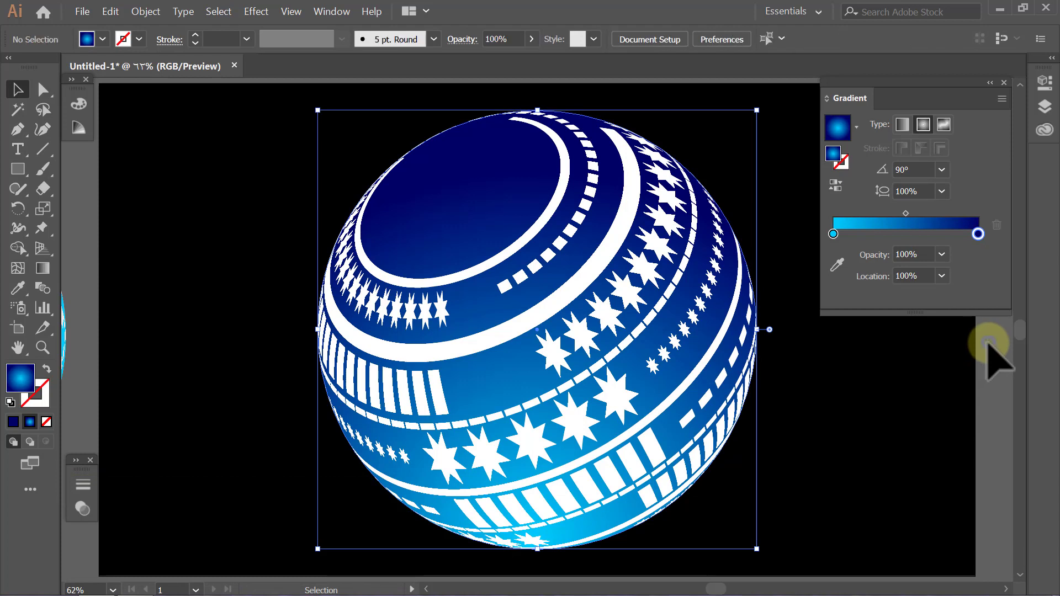
Set the white sphere pattern group's blend mode to Overlay in the Transparency panel.
left_click(1004, 83)
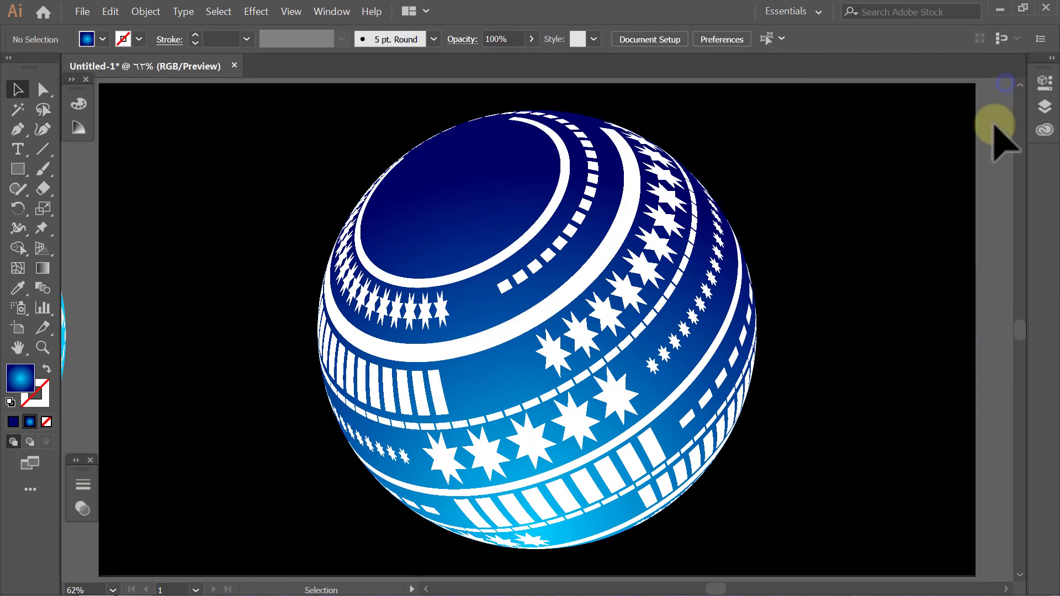
left_click(577, 285)
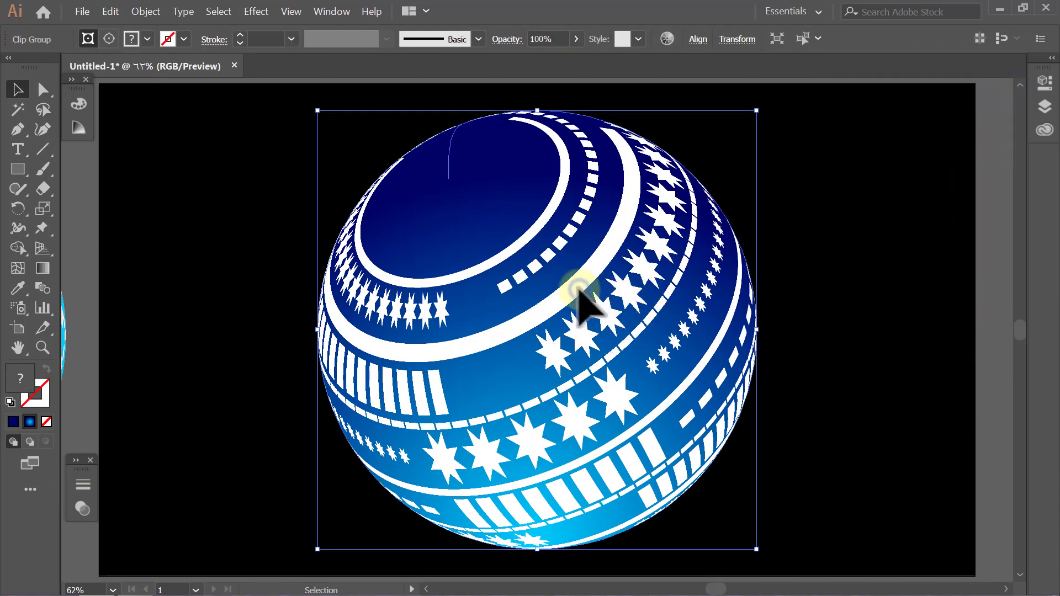
left_click(76, 461)
left_click(138, 502)
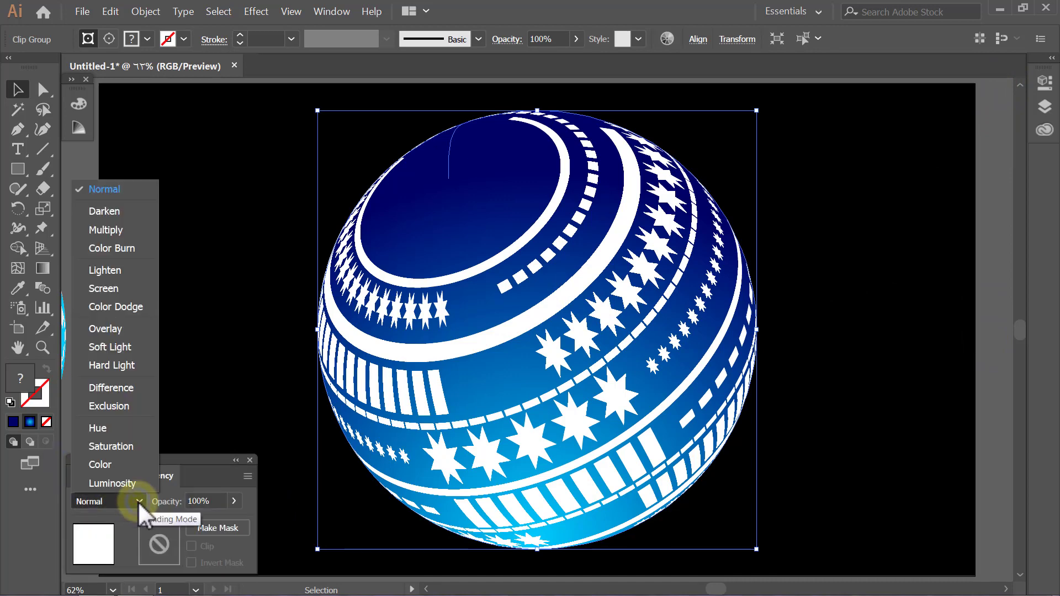
left_click(136, 328)
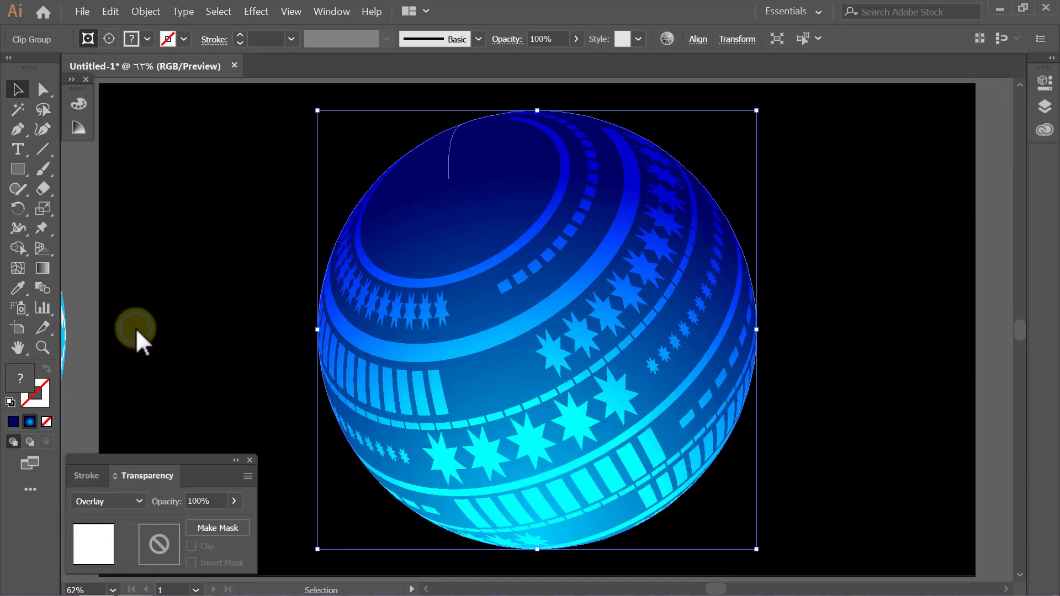
left_click(136, 329)
left_click(232, 460)
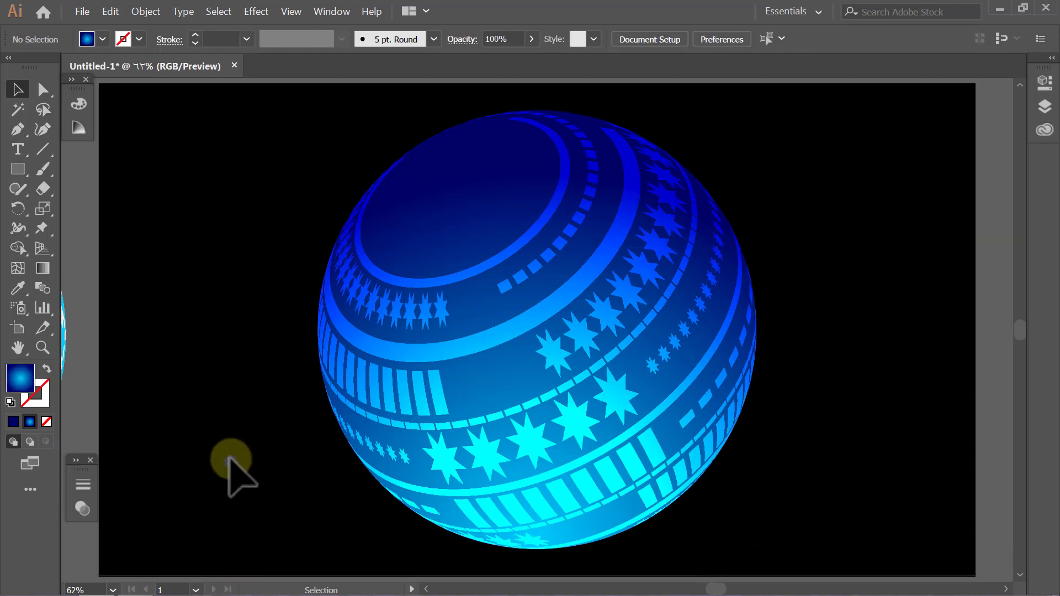
key("ctrl+minus")
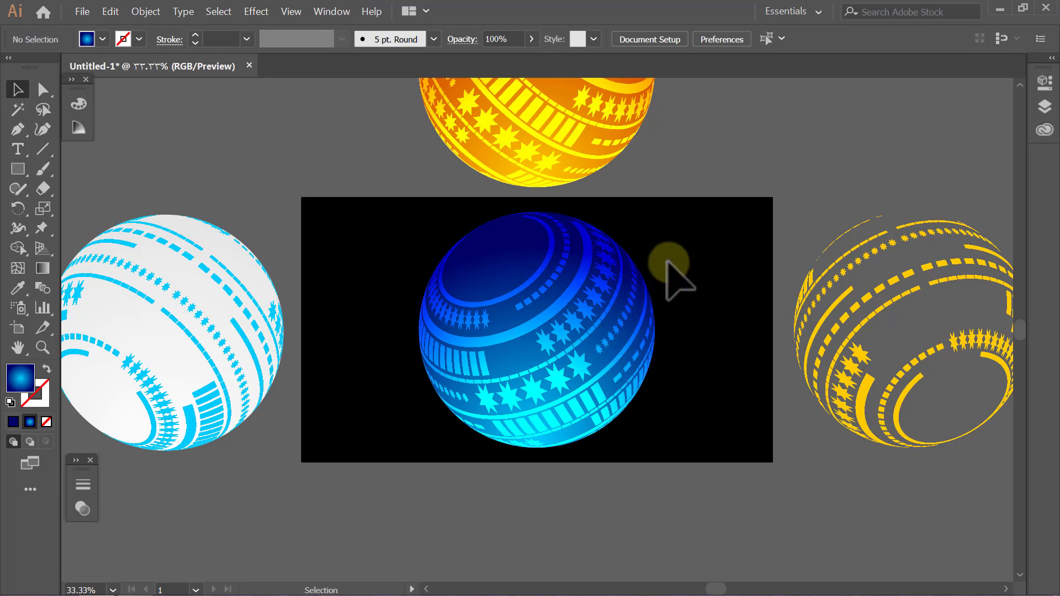
Move the blue sphere to the canvas's top left and the yellow sphere to the artboard centre.
left_click_drag(669, 262, 495, 417)
left_click_drag(525, 362, 204, 117)
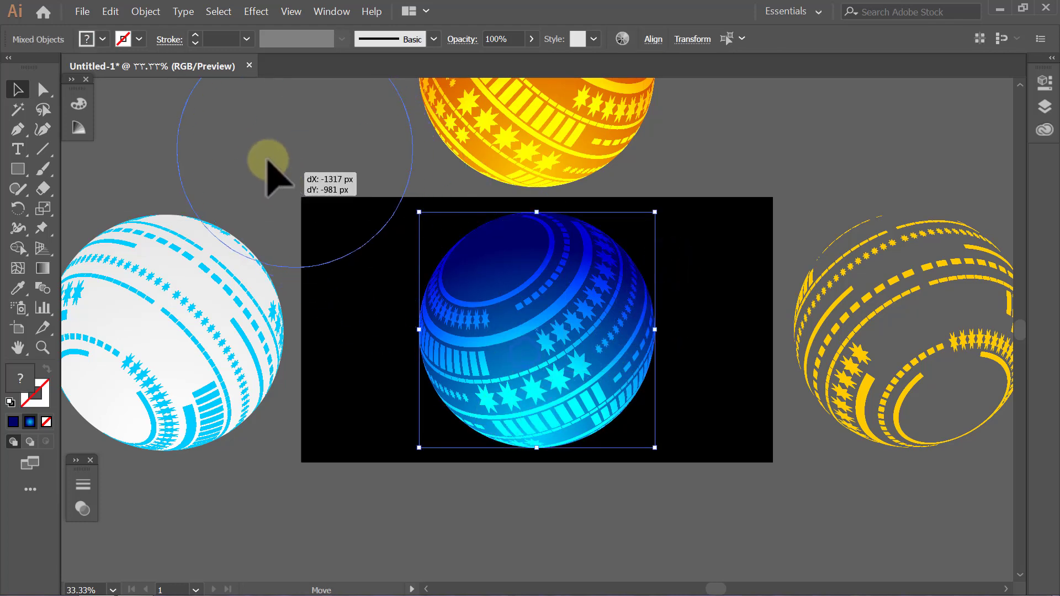
left_click(356, 167)
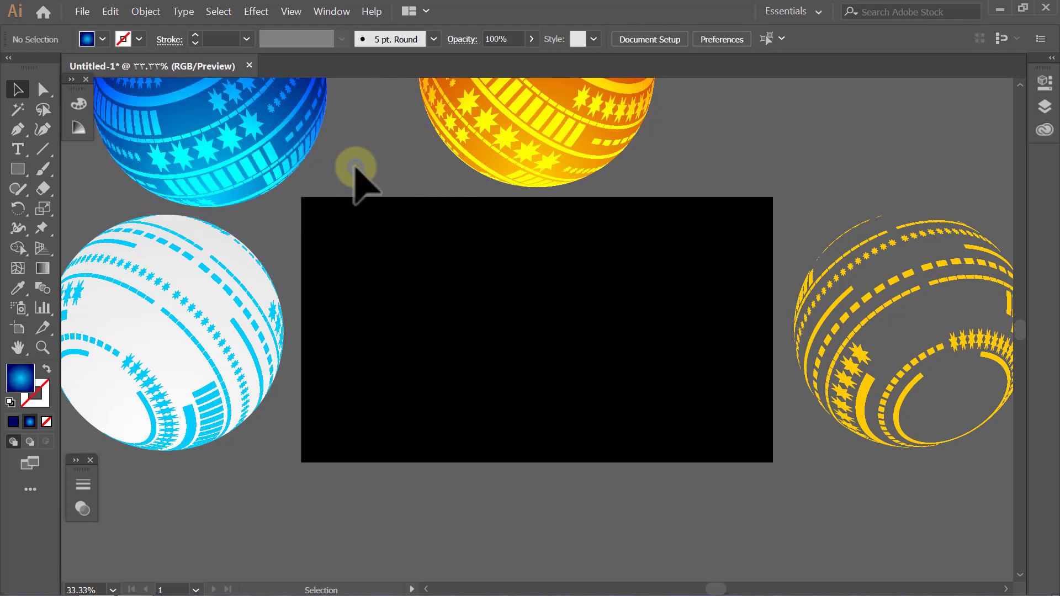
left_click_drag(877, 295, 507, 305)
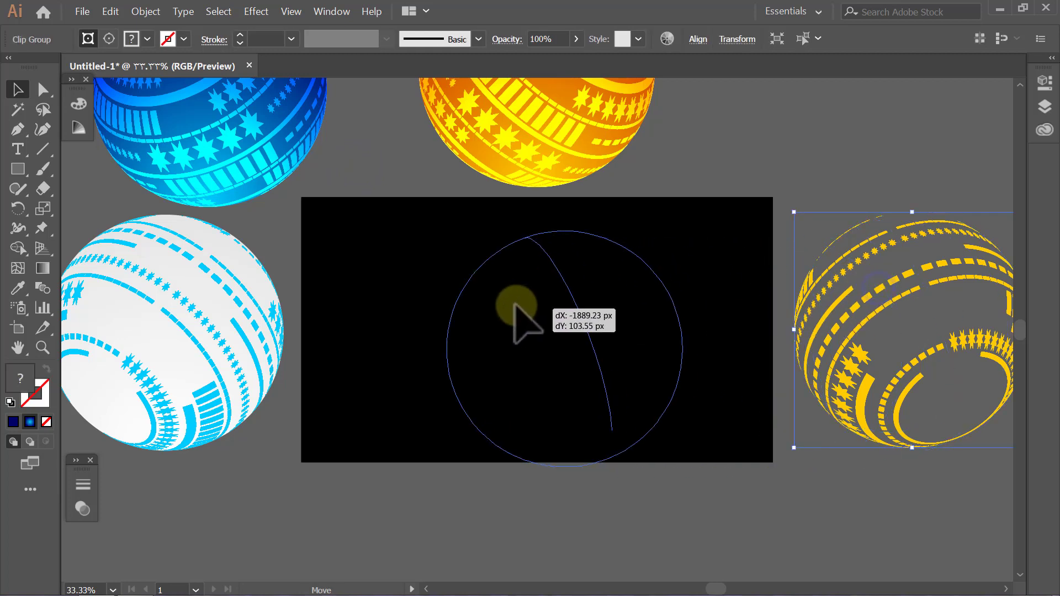
left_click(712, 186)
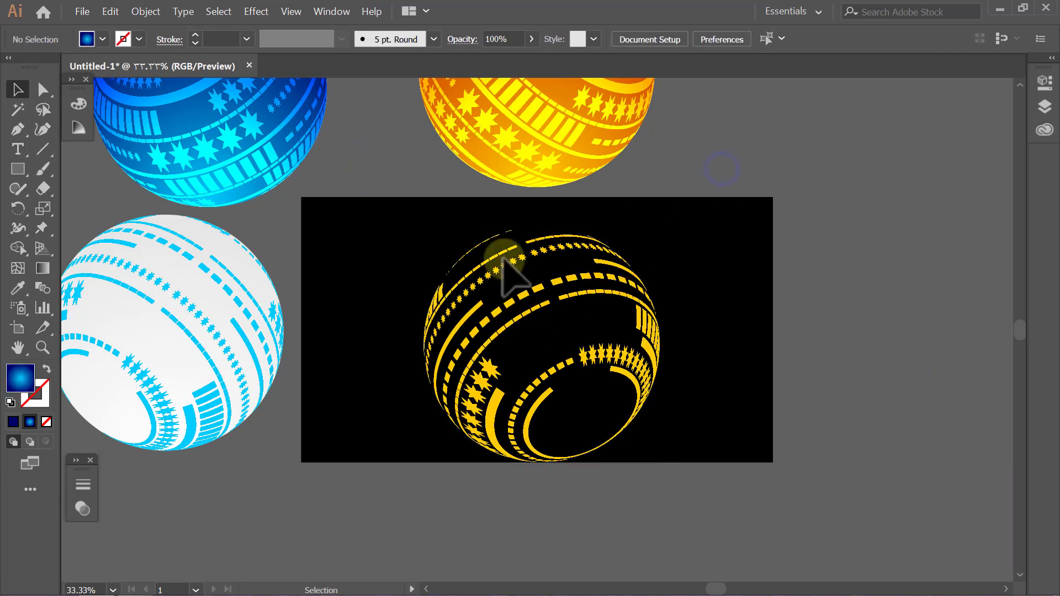
Copy the white ball shape behind the yellow sphere, centred horizontally and vertically.
mouse_move(243, 262)
left_mouse_down()
mouse_move(602, 284)
mouse_move(598, 274)
left_mouse_up()
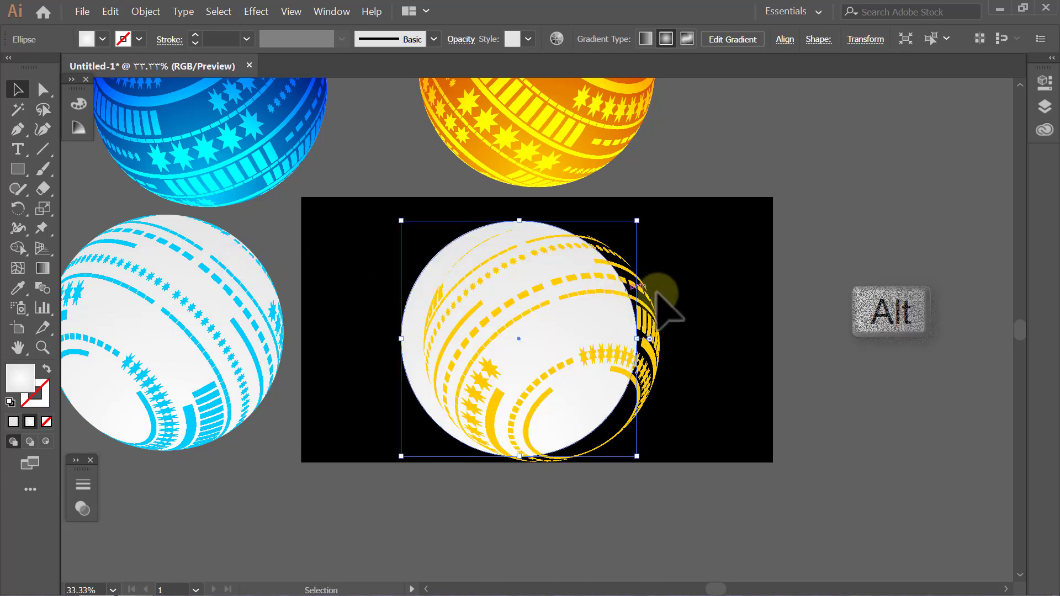
left_click(713, 296)
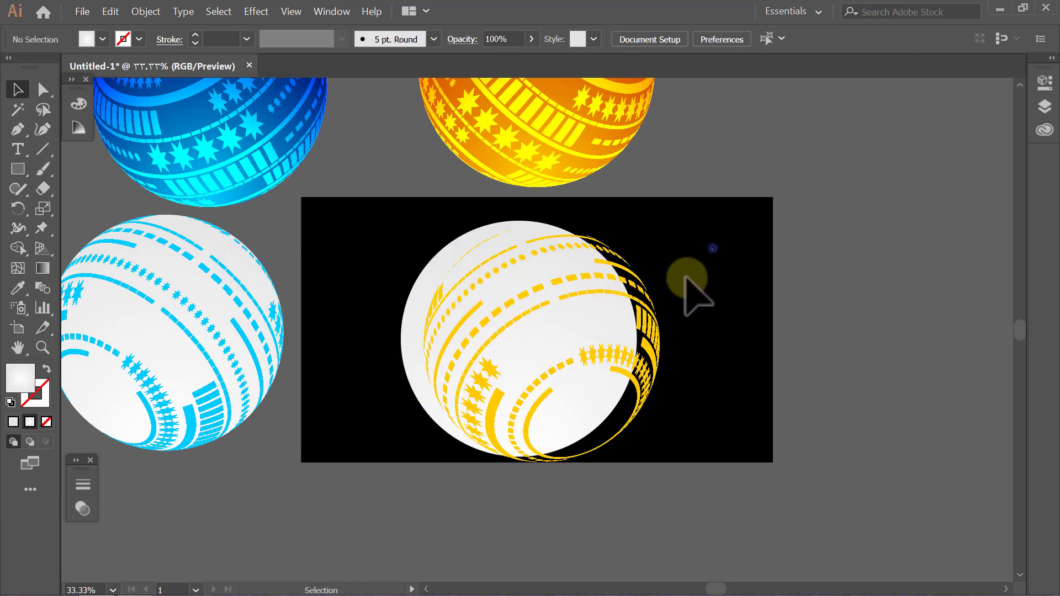
left_click_drag(710, 245, 414, 412)
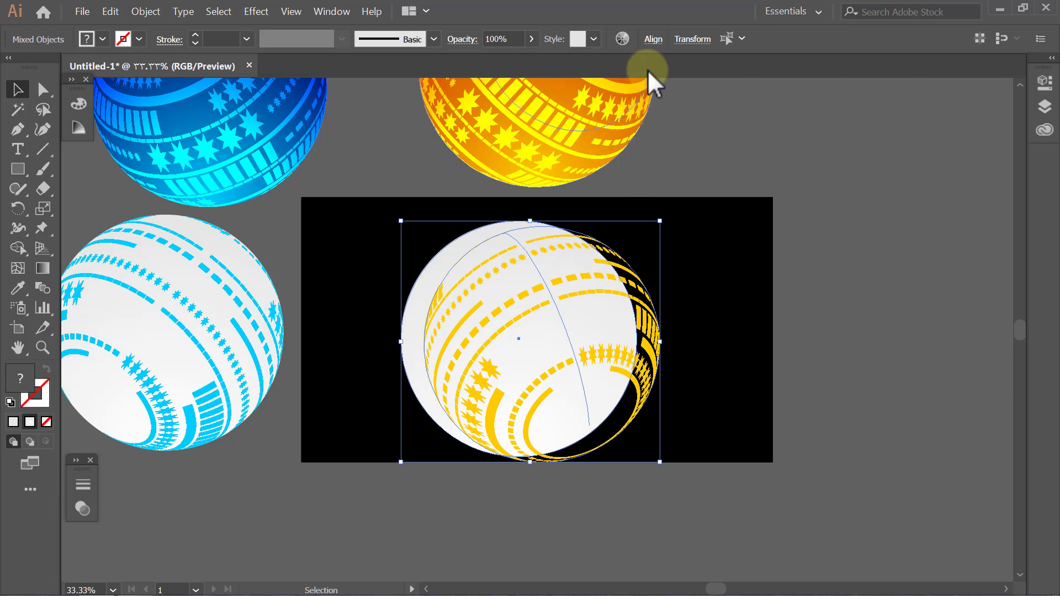
left_click(653, 40)
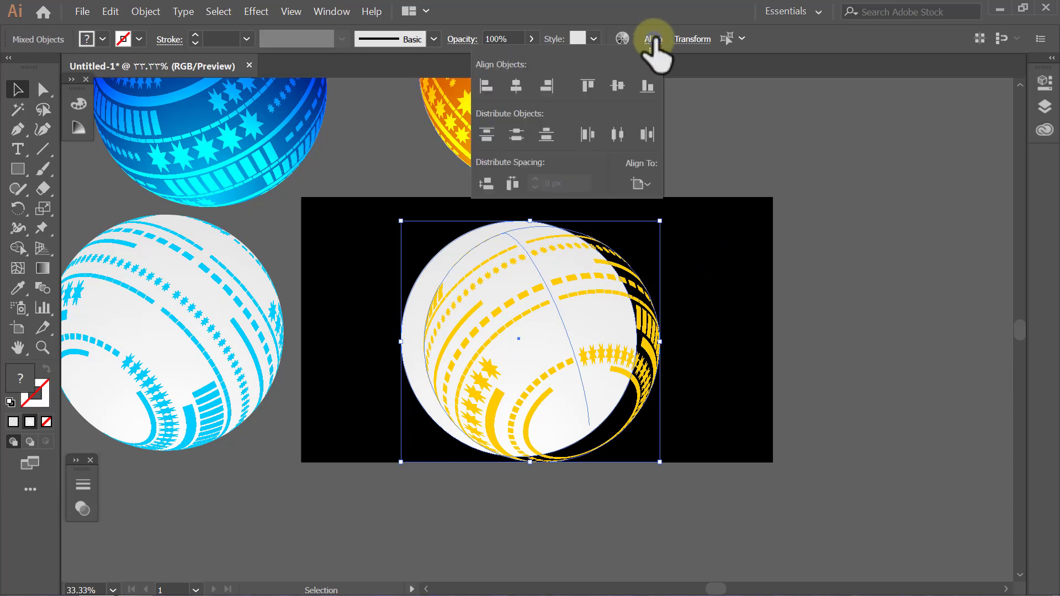
left_click(514, 90)
left_click(616, 86)
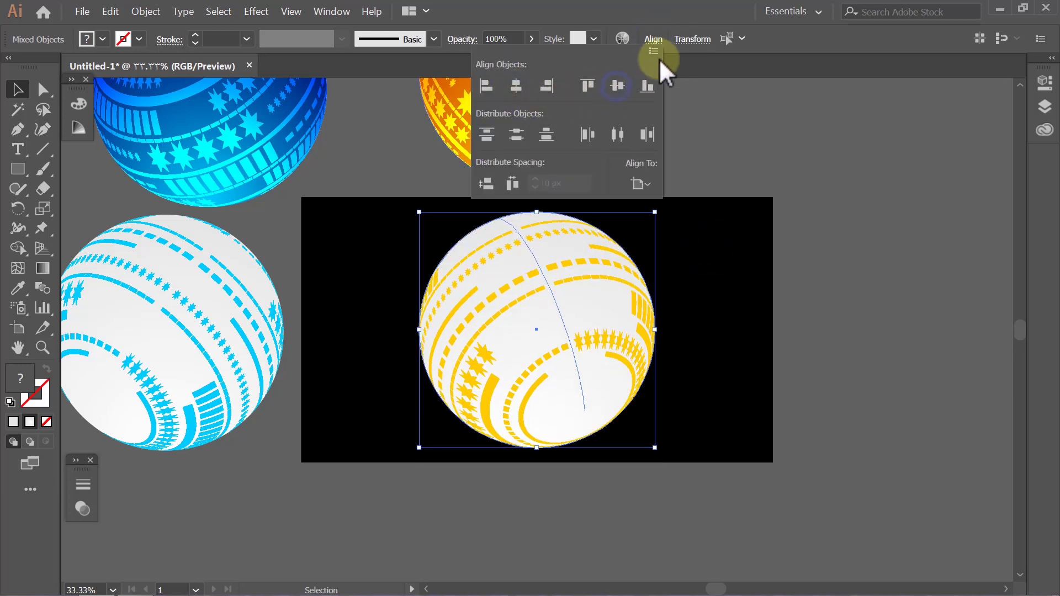
left_click(658, 44)
left_click(714, 245)
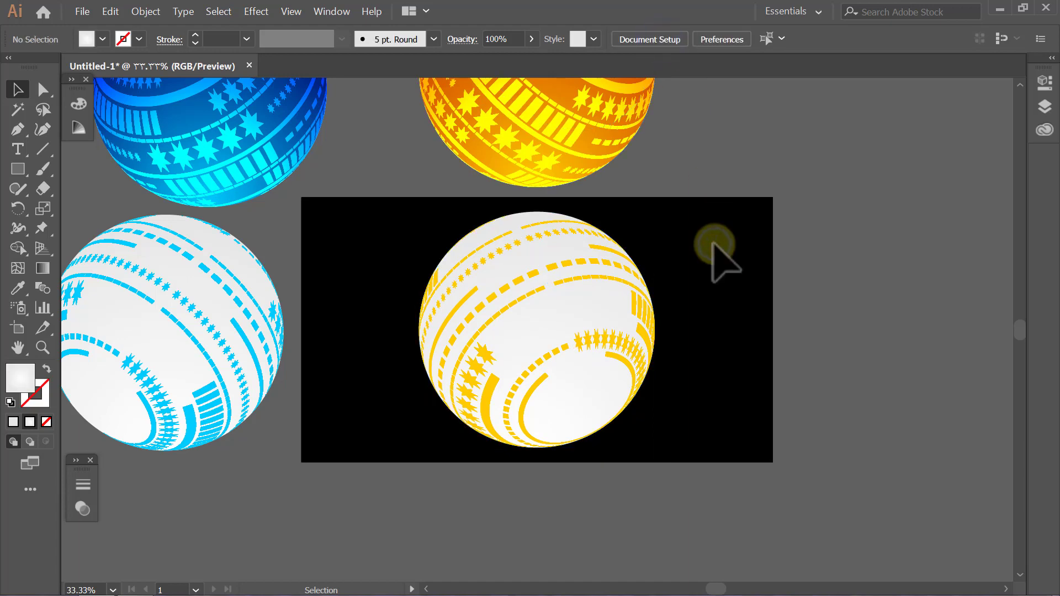
mouse_move(695, 242)
left_mouse_down()
mouse_move(446, 386)
mouse_move(439, 380)
left_mouse_up()
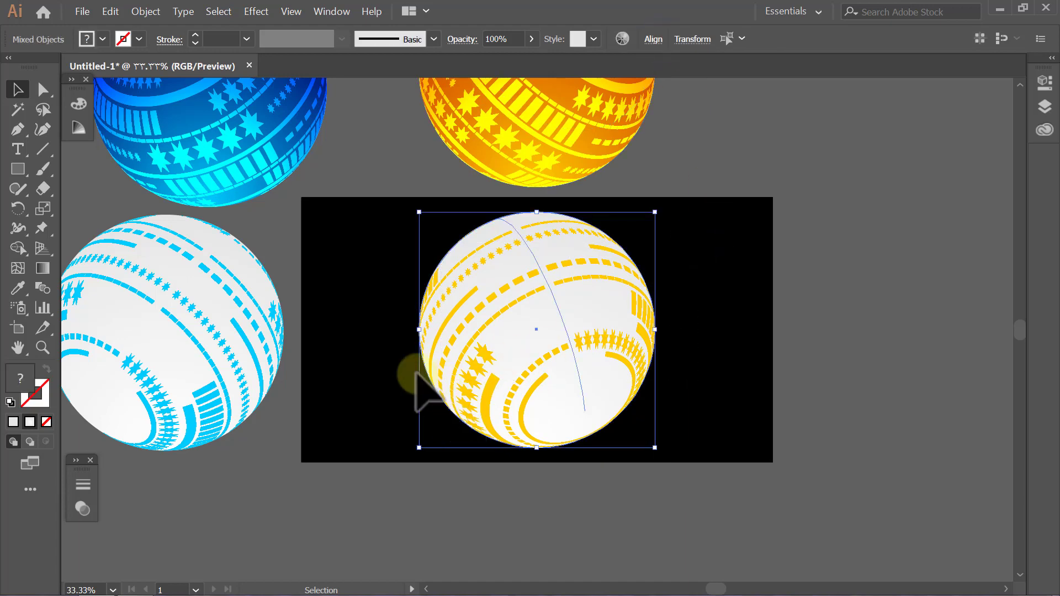
Group the yellow sphere's parts and the cyan sphere's parts into separate groups.
left_click(146, 11)
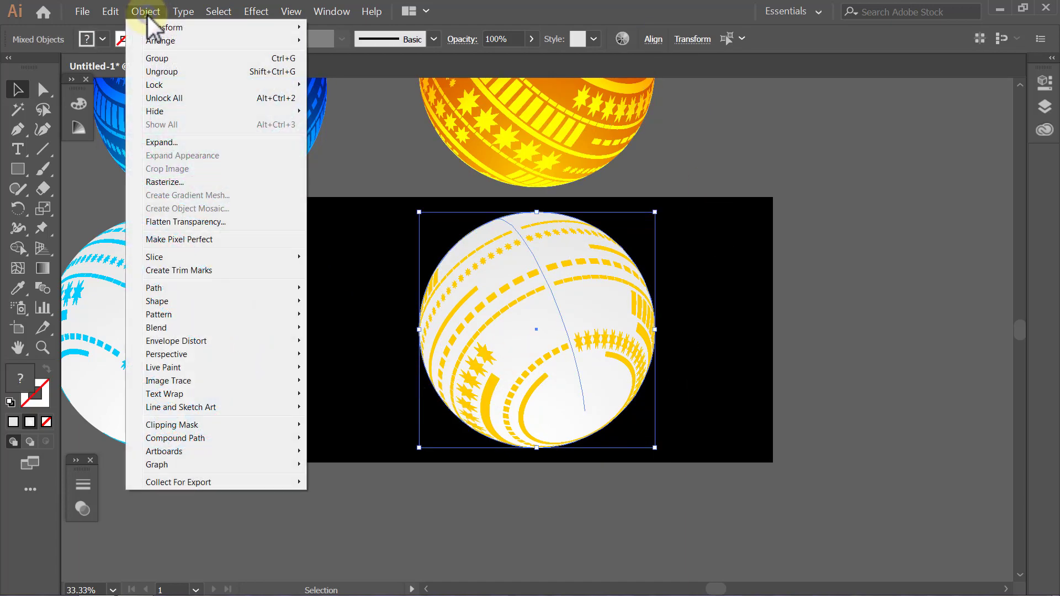
left_click(162, 58)
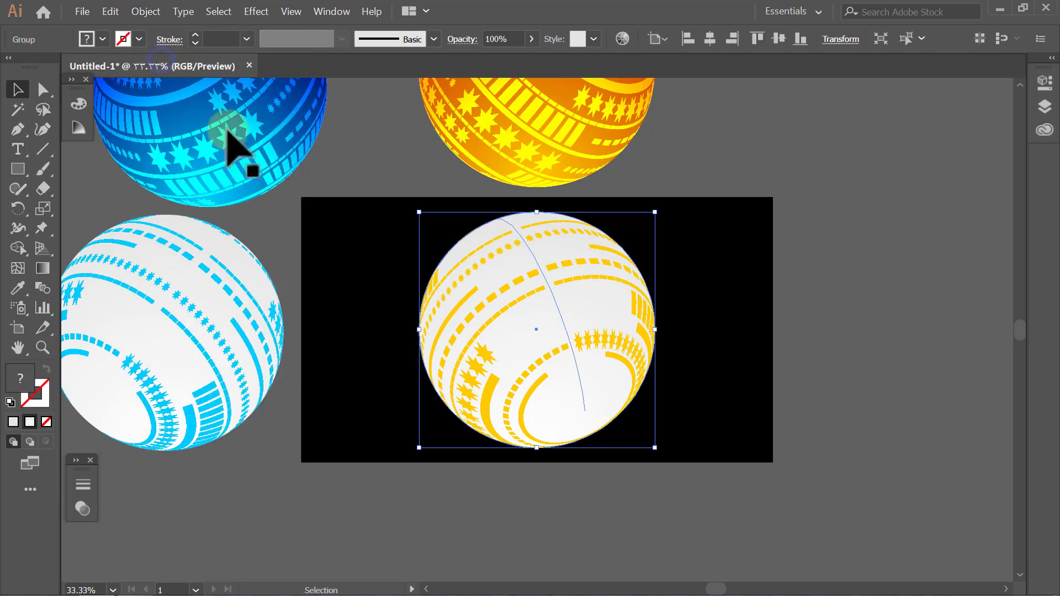
left_click(345, 245)
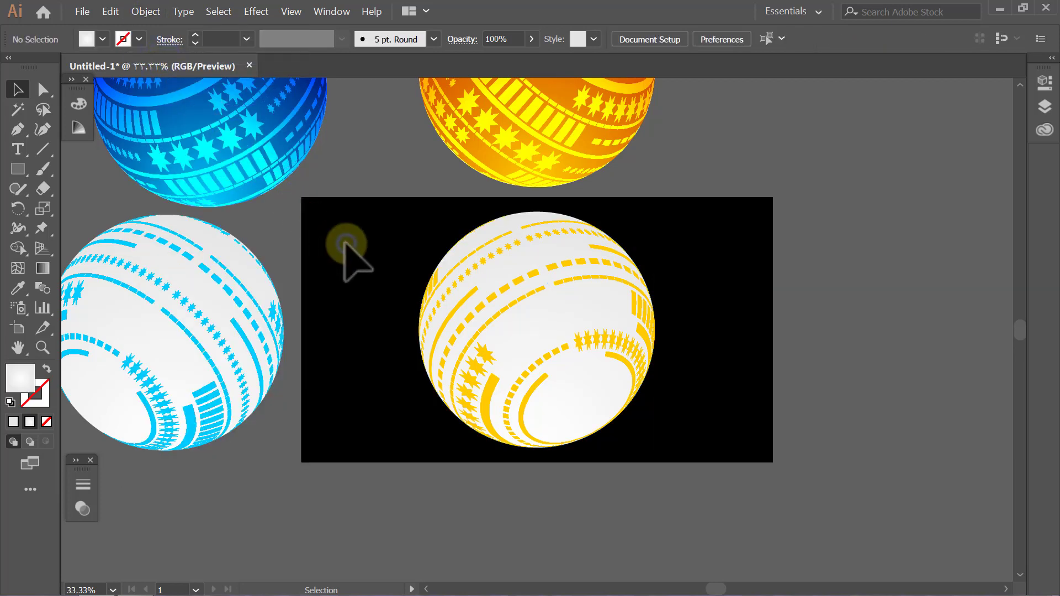
left_click(163, 406)
left_click(154, 9)
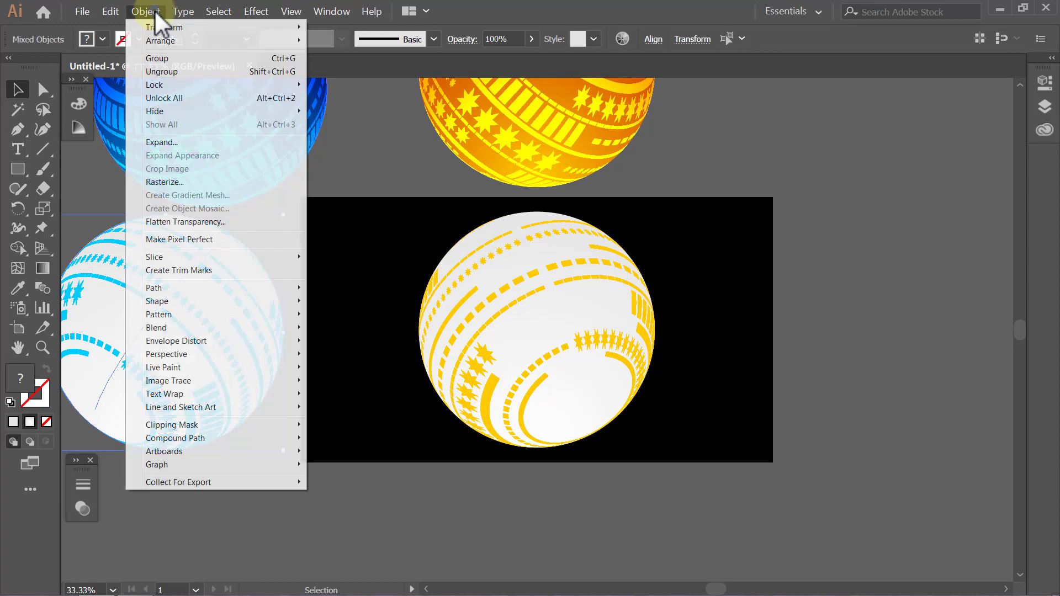
left_click(157, 59)
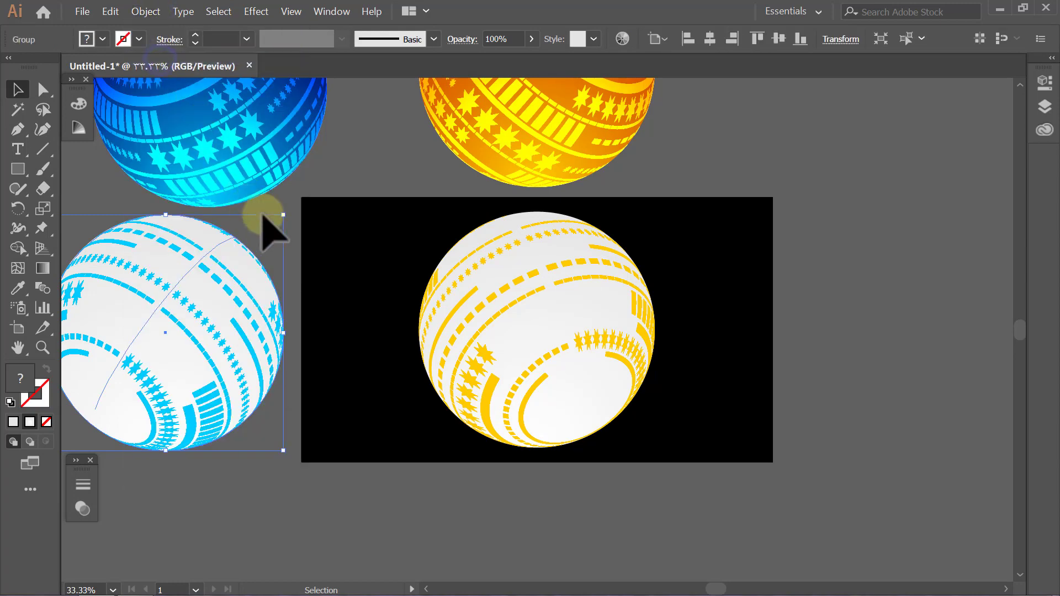
left_click(295, 221)
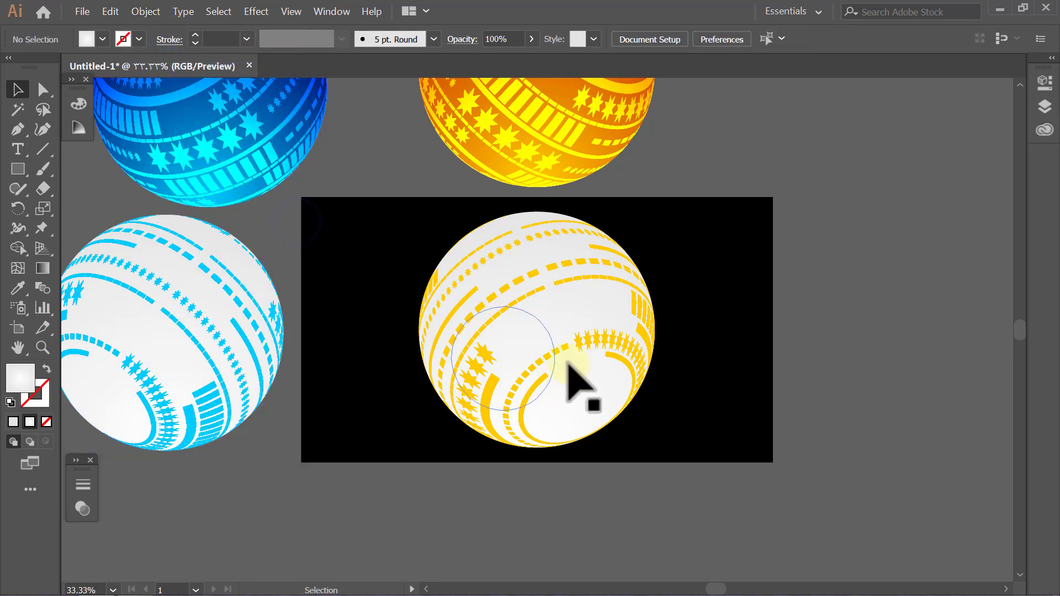
Align the two spheres' vertical centres and move the yellow one level to the left.
mouse_move(708, 280)
left_mouse_down()
mouse_move(394, 388)
mouse_move(161, 407)
left_mouse_up()
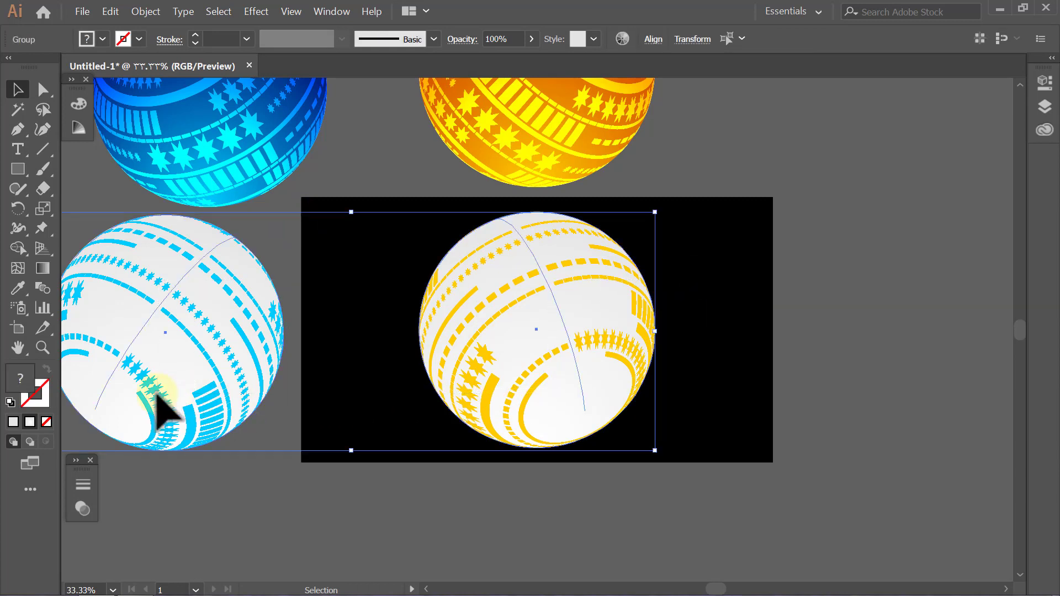
left_click(653, 40)
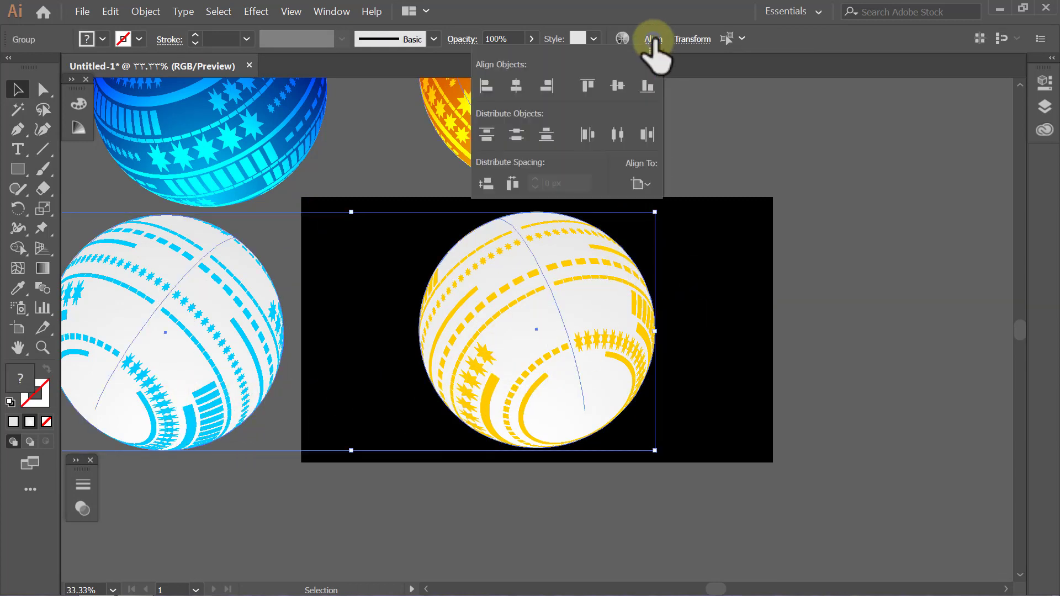
left_click(618, 85)
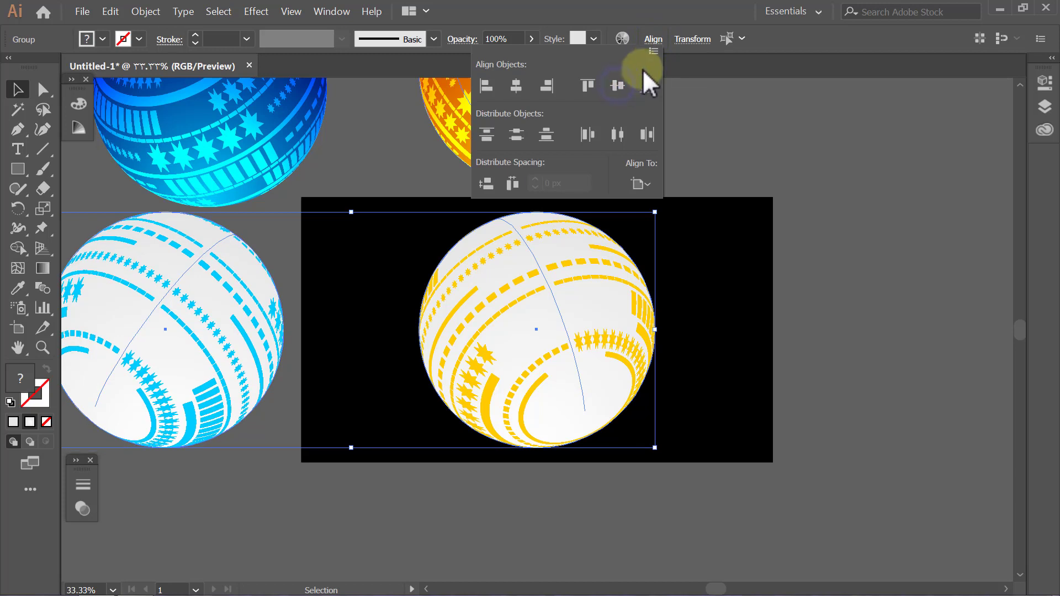
left_click(706, 252)
left_click_drag(544, 345, 465, 329)
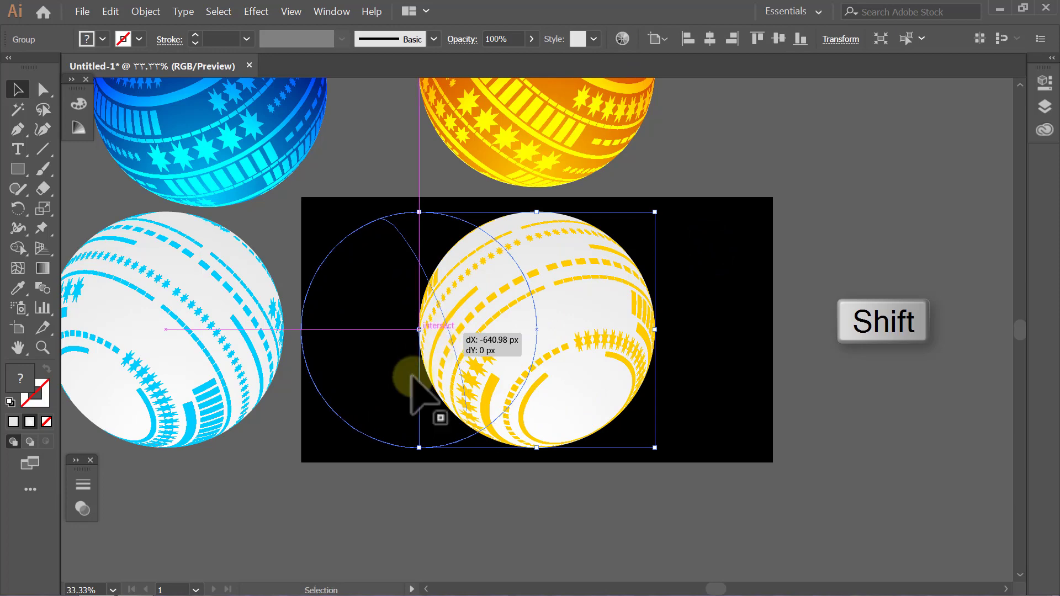
left_click_drag(465, 330, 406, 426)
left_click(326, 503)
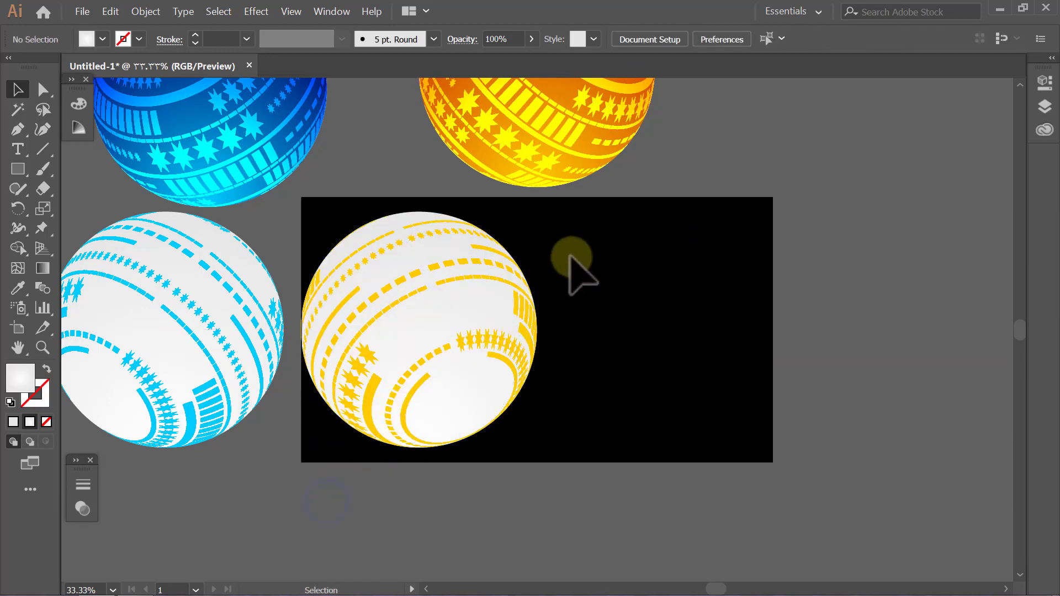
Scale the sphere pair down small and move it near the artboard's top edge.
left_click_drag(572, 257, 197, 406)
left_click_drag(185, 356, 415, 362)
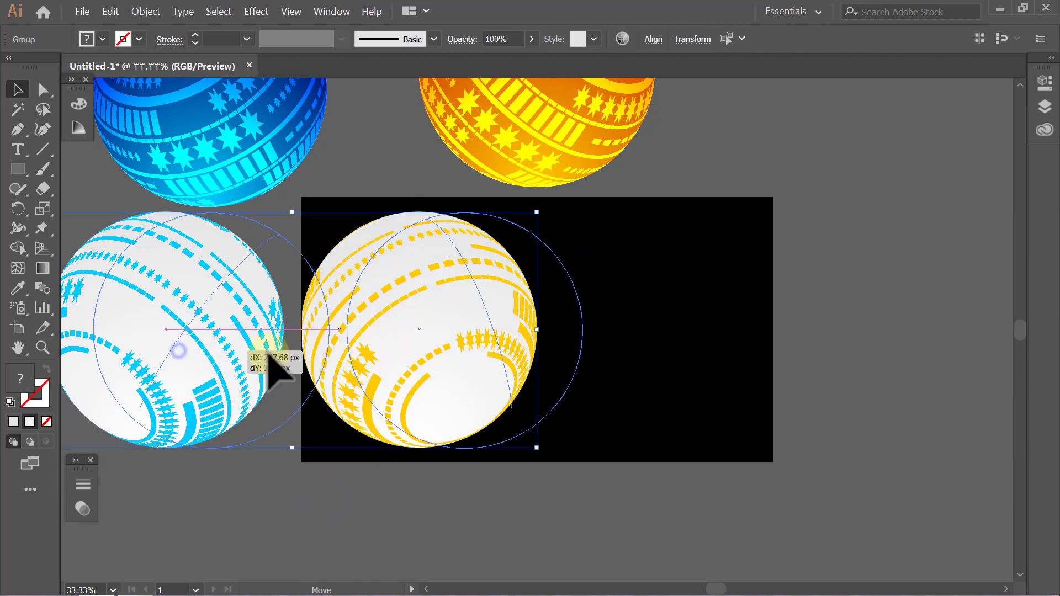
left_click_drag(773, 212, 718, 243)
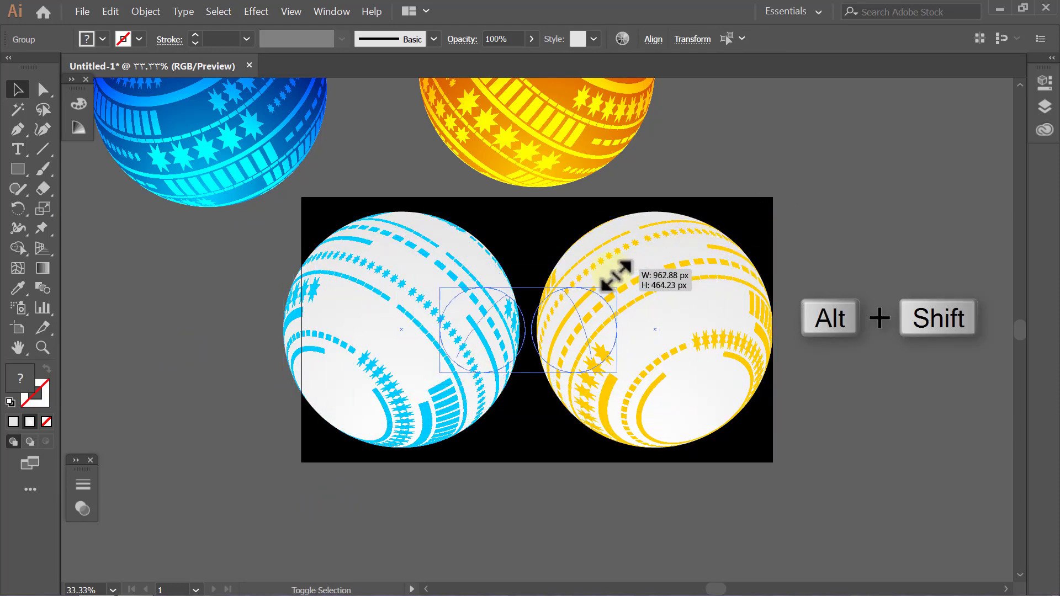
mouse_move(716, 246)
left_mouse_down()
mouse_move(598, 296)
mouse_move(467, 375)
left_mouse_up()
left_click(637, 347)
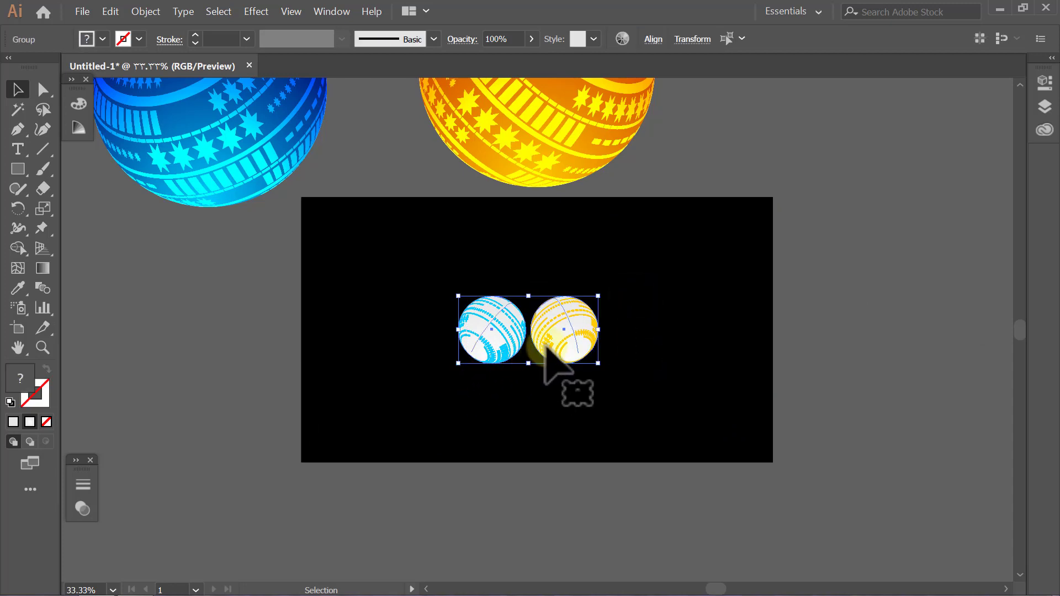
left_click_drag(546, 346, 560, 258)
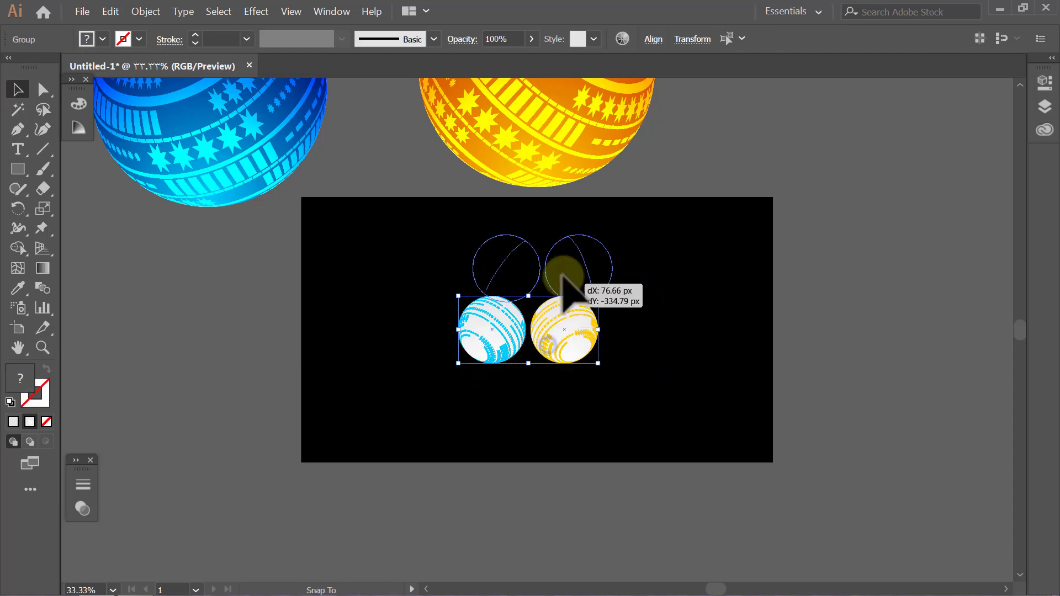
left_click(660, 329)
Group the large orange sphere's parts and the large blue sphere's parts separately.
left_click_drag(499, 158, 503, 162)
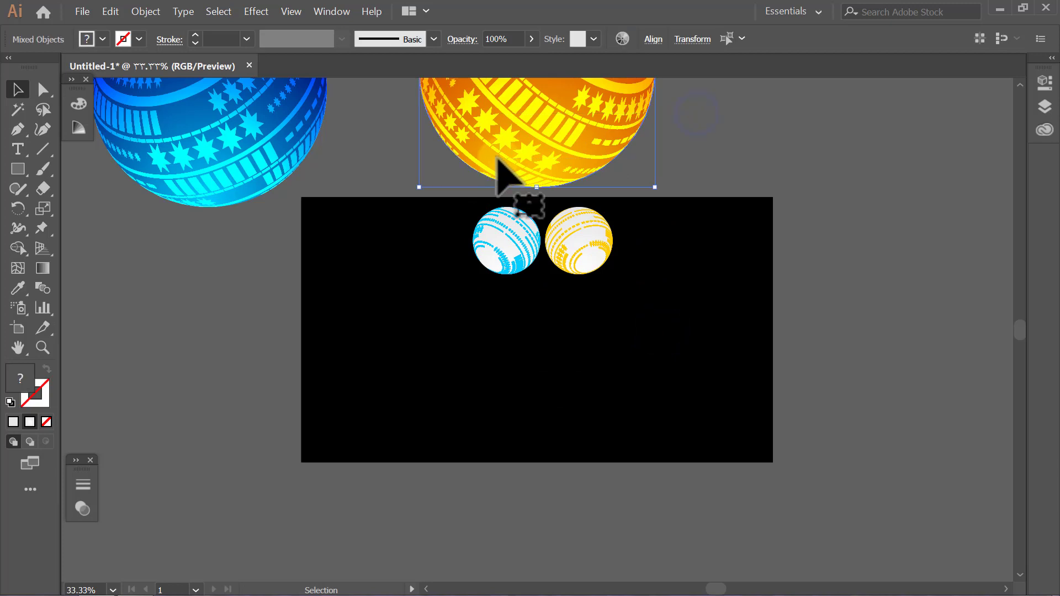
left_click(146, 12)
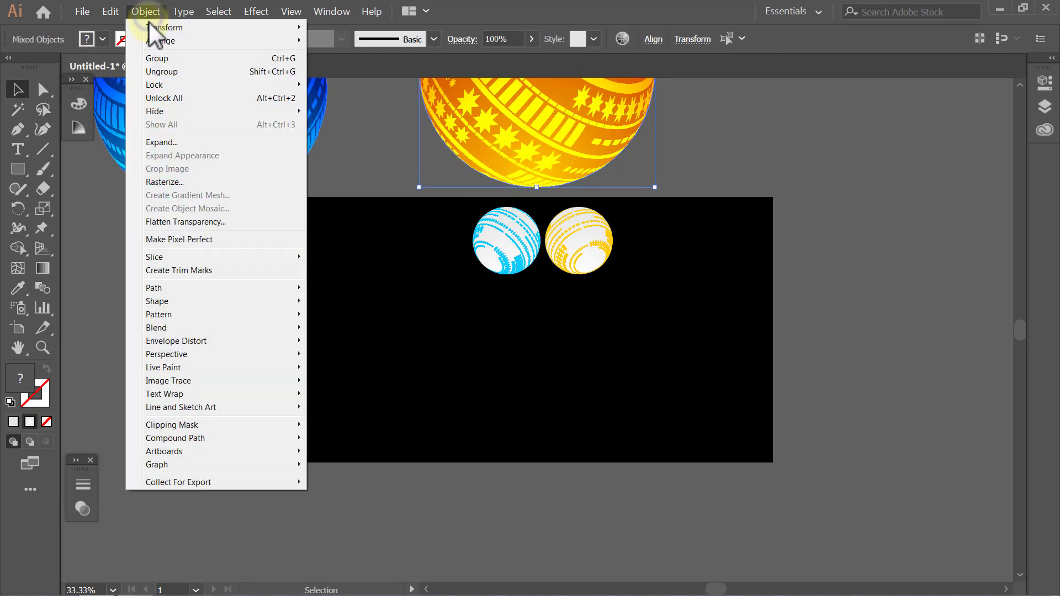
left_click(164, 59)
left_click(193, 237)
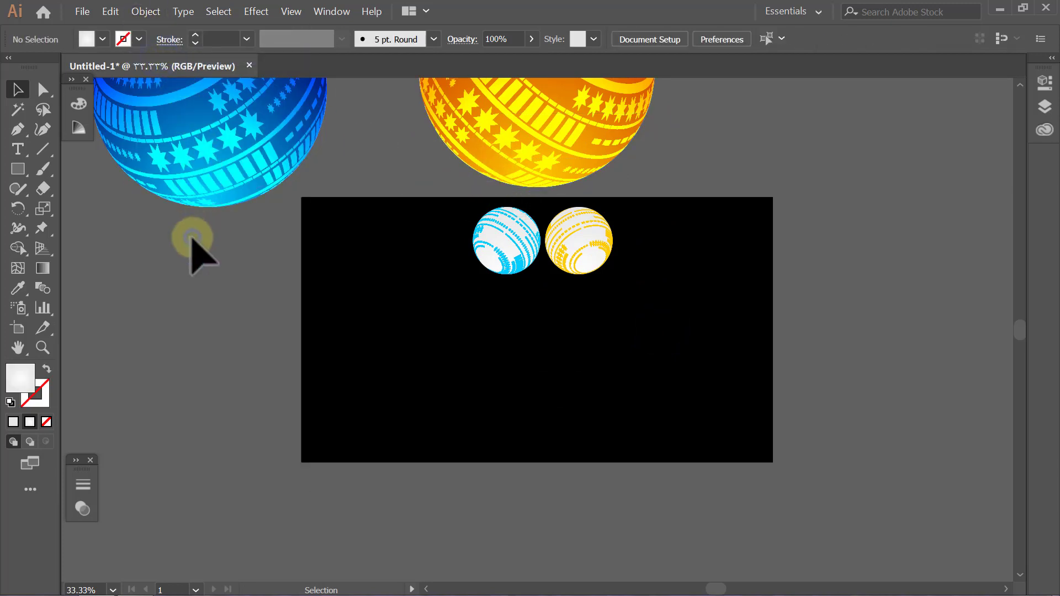
left_click(199, 172)
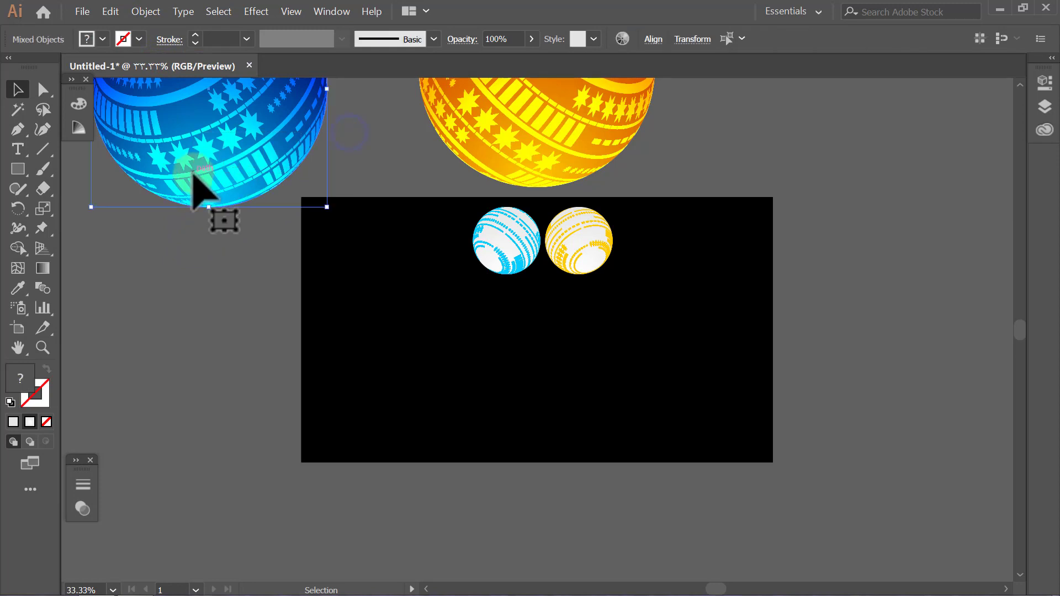
left_click(150, 13)
left_click(167, 58)
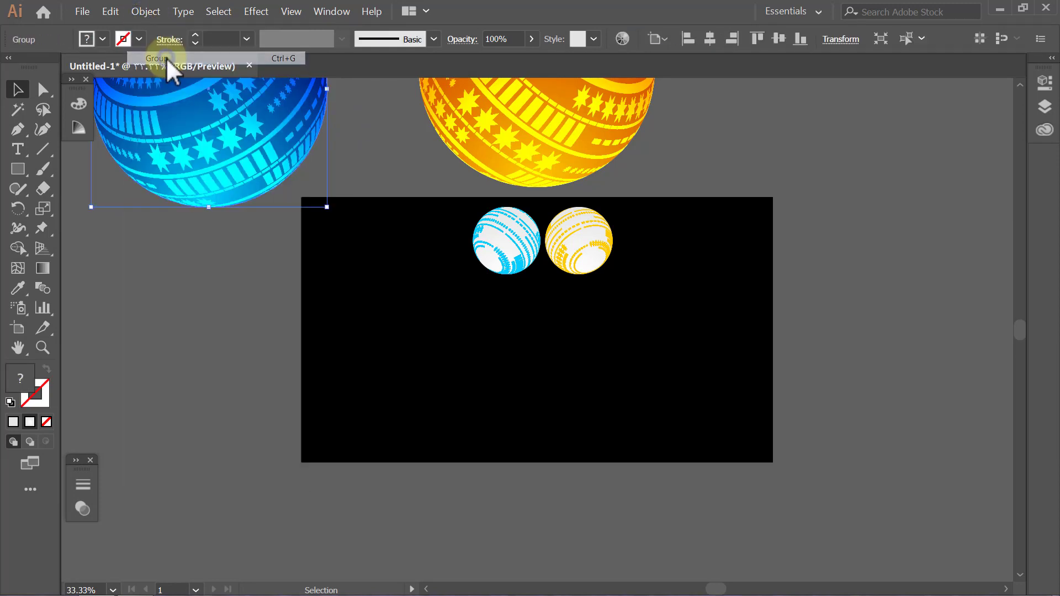
left_click(171, 229)
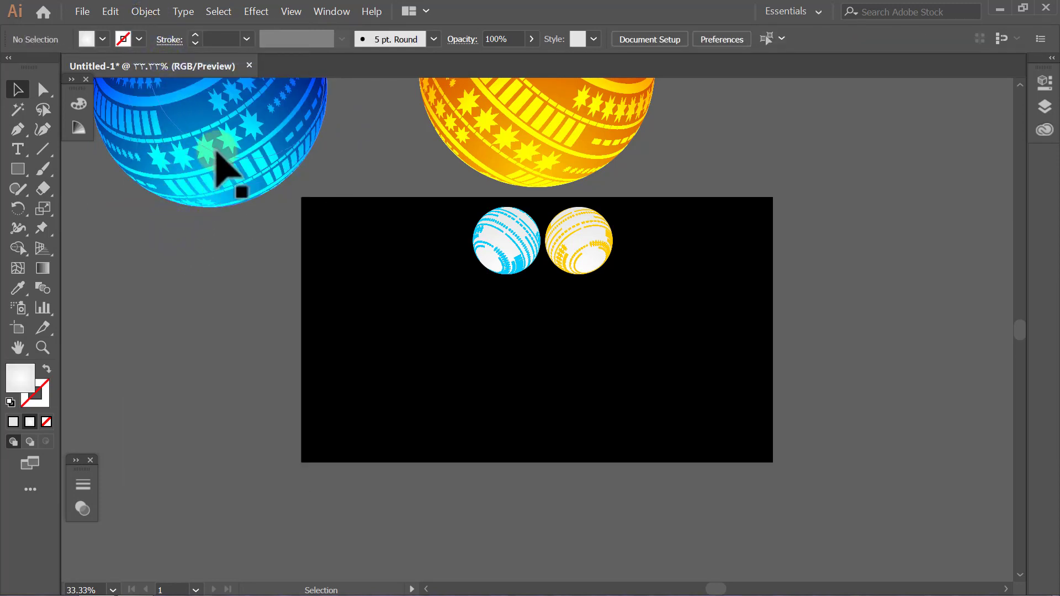
Place the blue ball on the artboard's right and the orange ball on its left.
left_click_drag(212, 132, 662, 373)
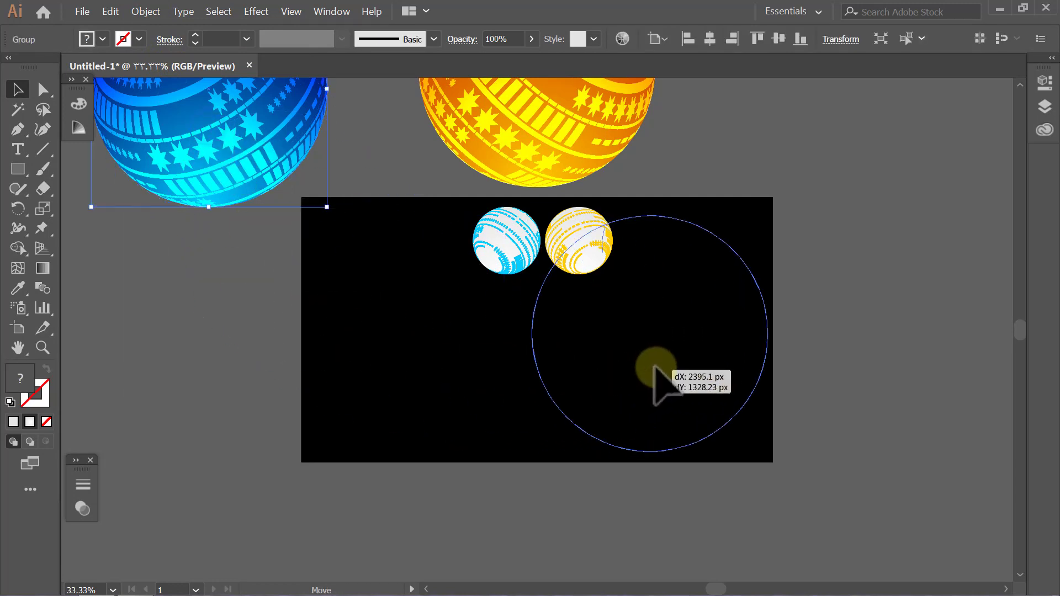
left_click(648, 159)
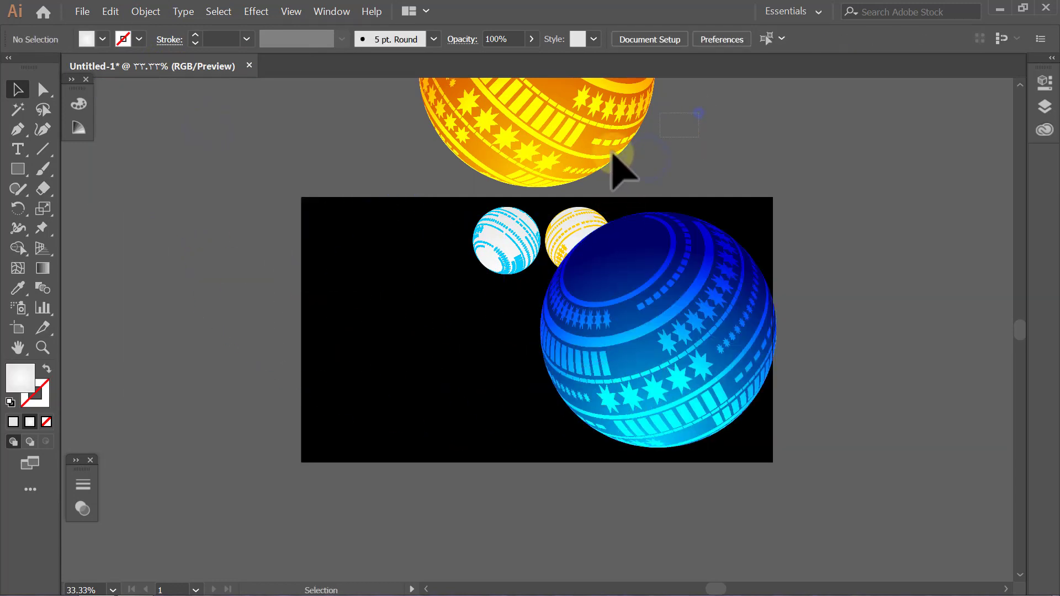
left_click_drag(541, 165, 430, 362)
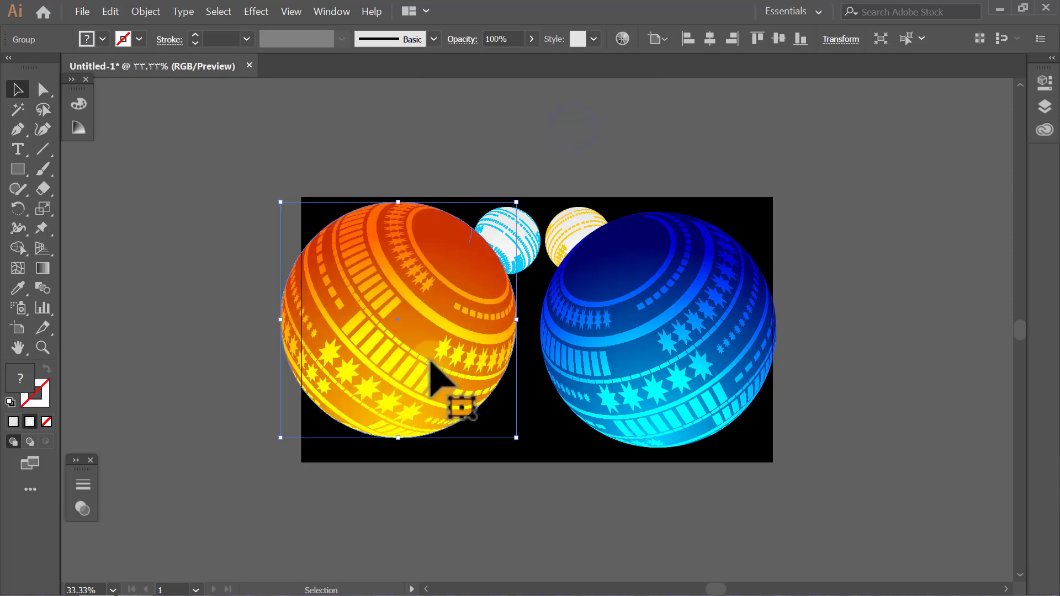
left_click(372, 171)
left_click(670, 343)
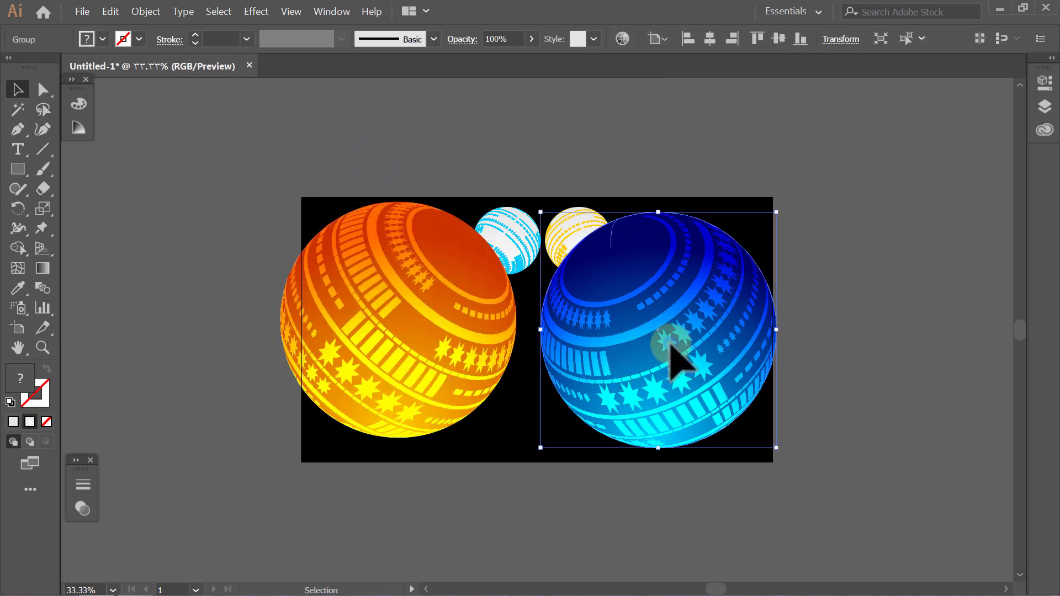
left_click(422, 362, "shift")
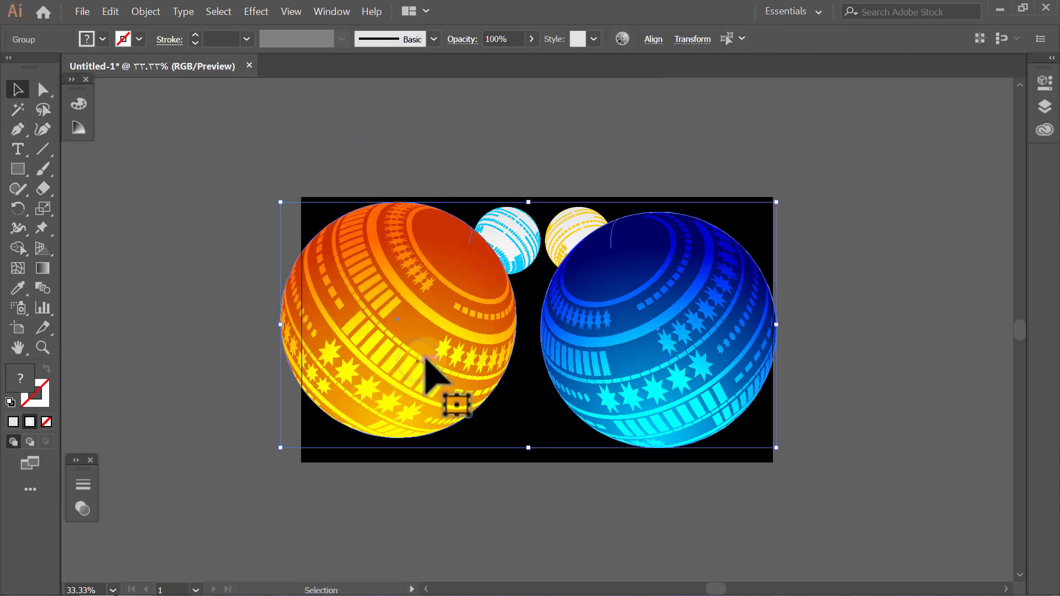
Vertically centre the two large balls and scale them down proportionally together.
left_click(653, 40)
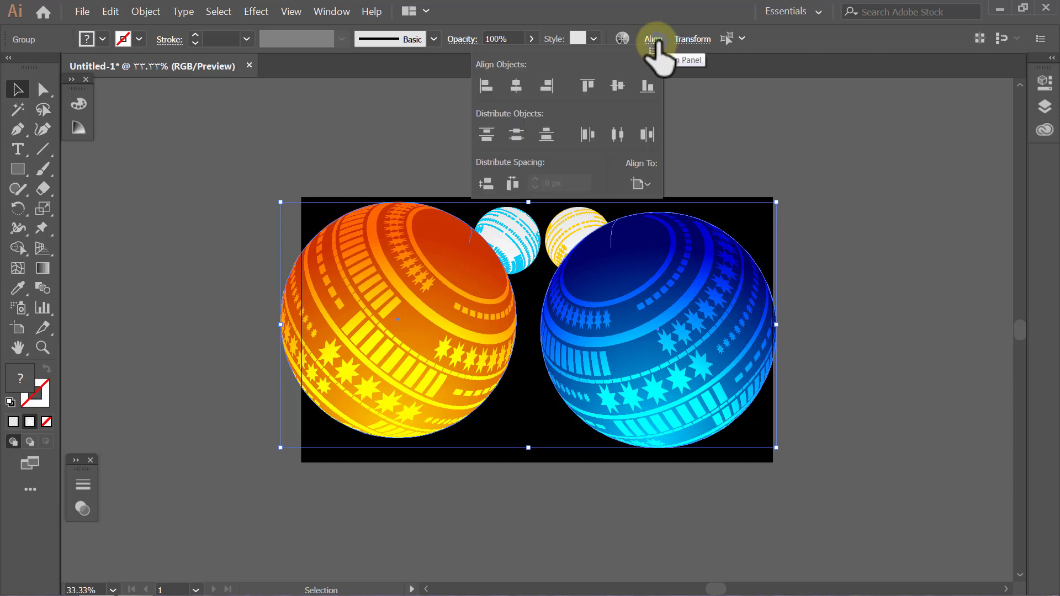
left_click(617, 85)
left_click(654, 40)
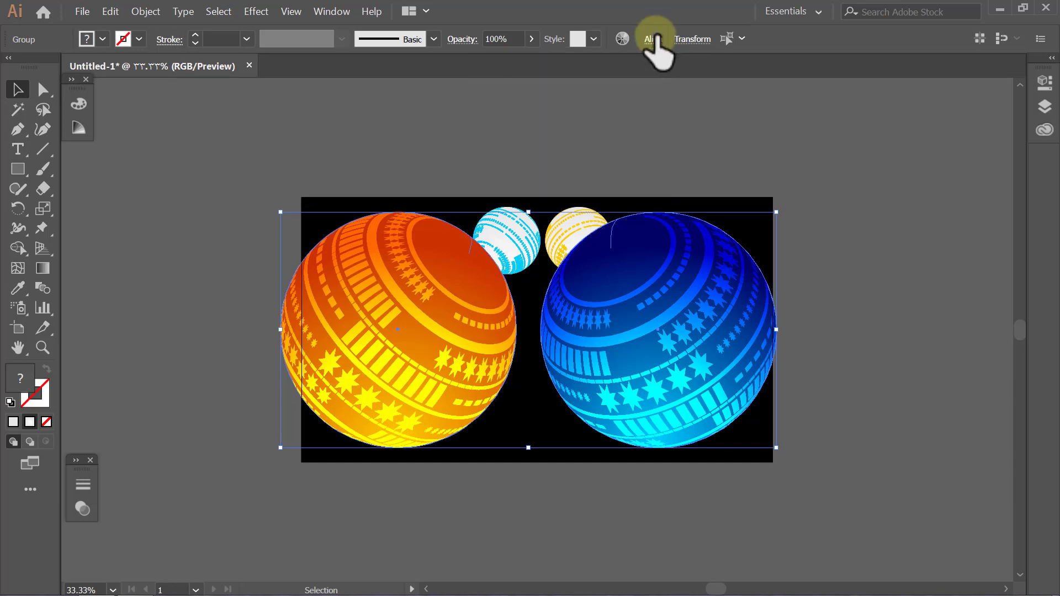
left_click_drag(776, 212, 707, 247)
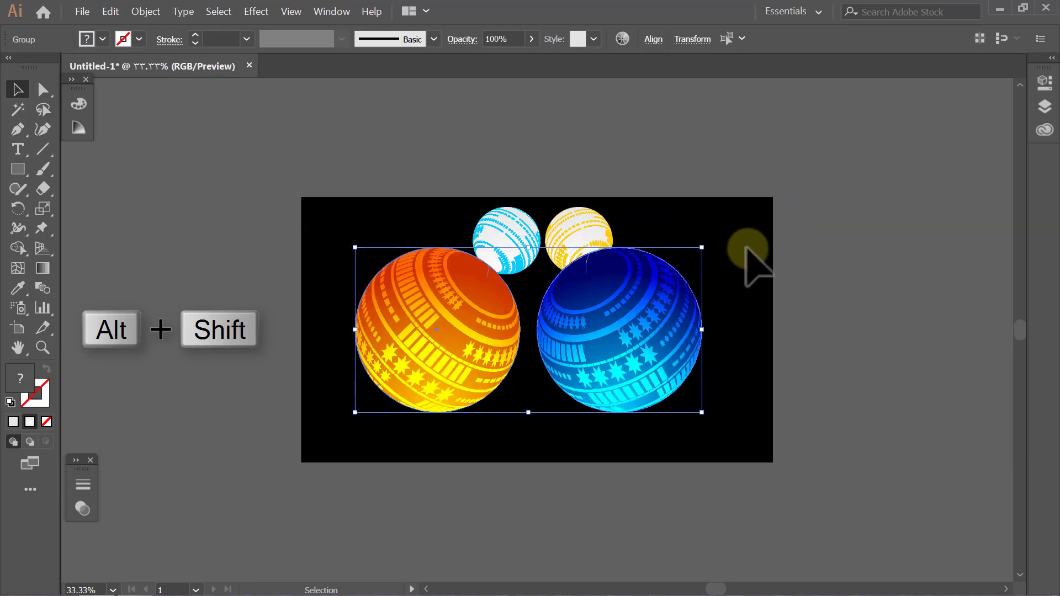
left_click(830, 247)
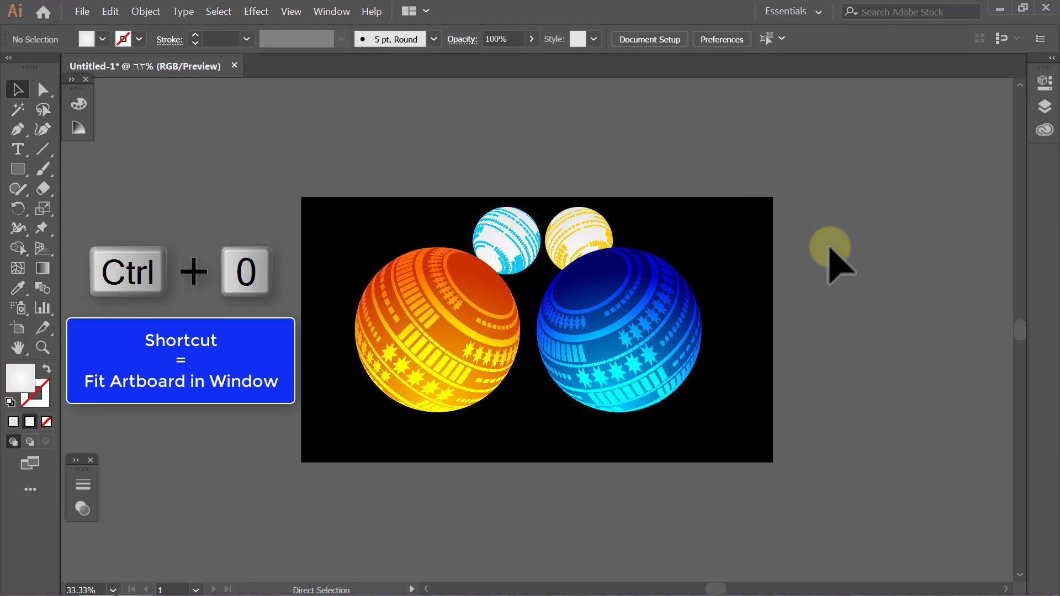
Hide the two large balls.
key("ctrl+0")
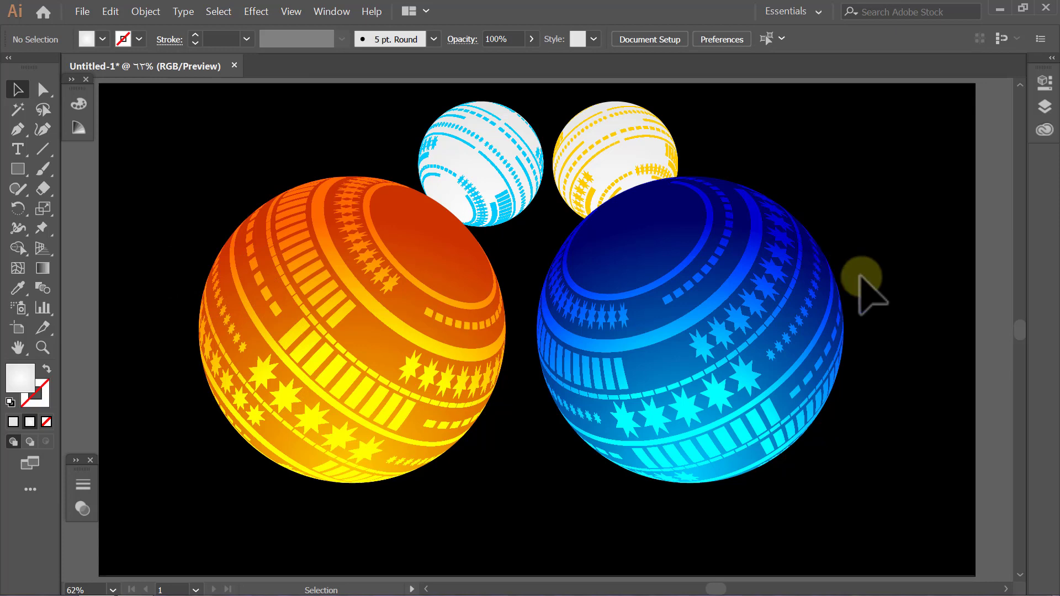
left_click_drag(880, 315, 221, 447)
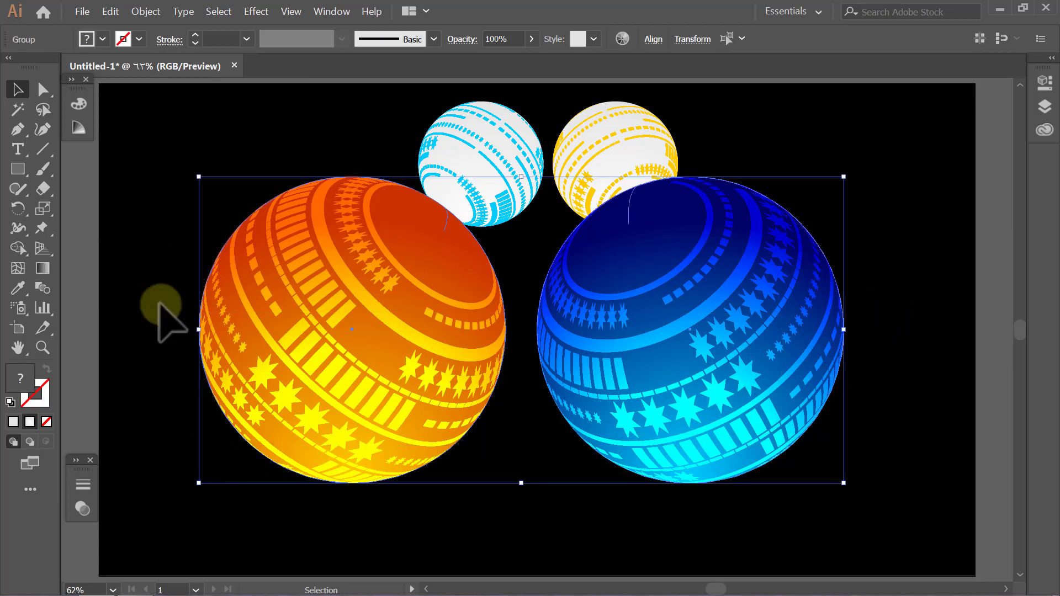
left_click(144, 12)
mouse_move(155, 111)
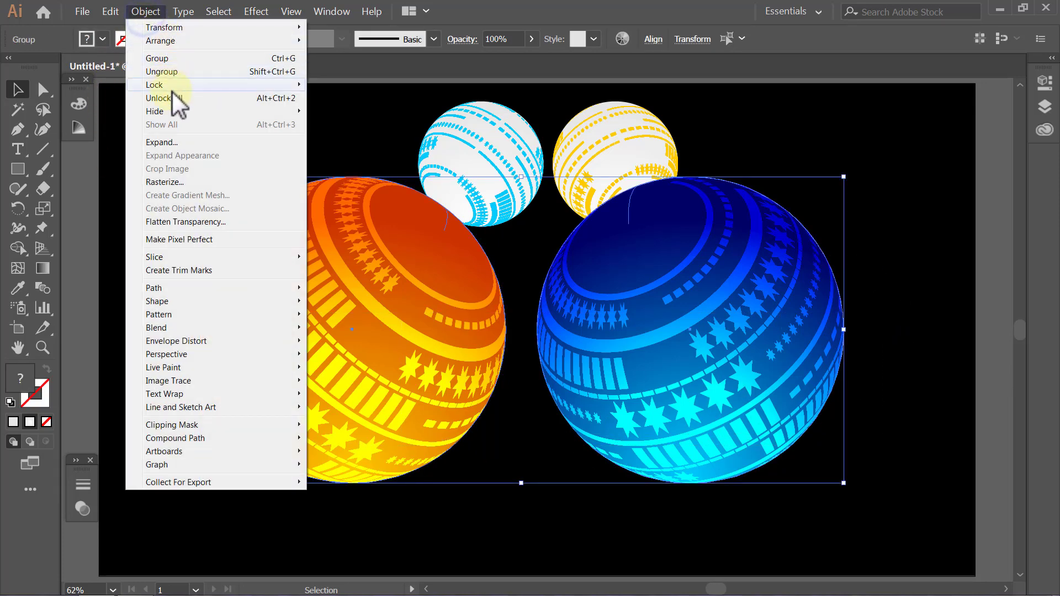
left_click(325, 112)
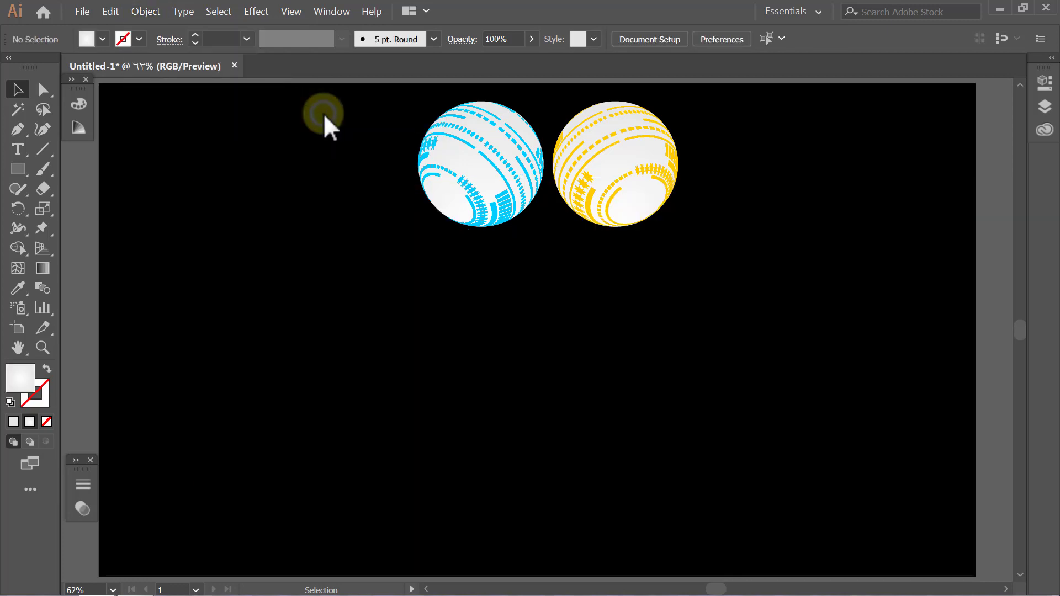
Move the small yellow ball left of the cyan one, then hide both small balls.
left_click_drag(618, 157, 368, 166)
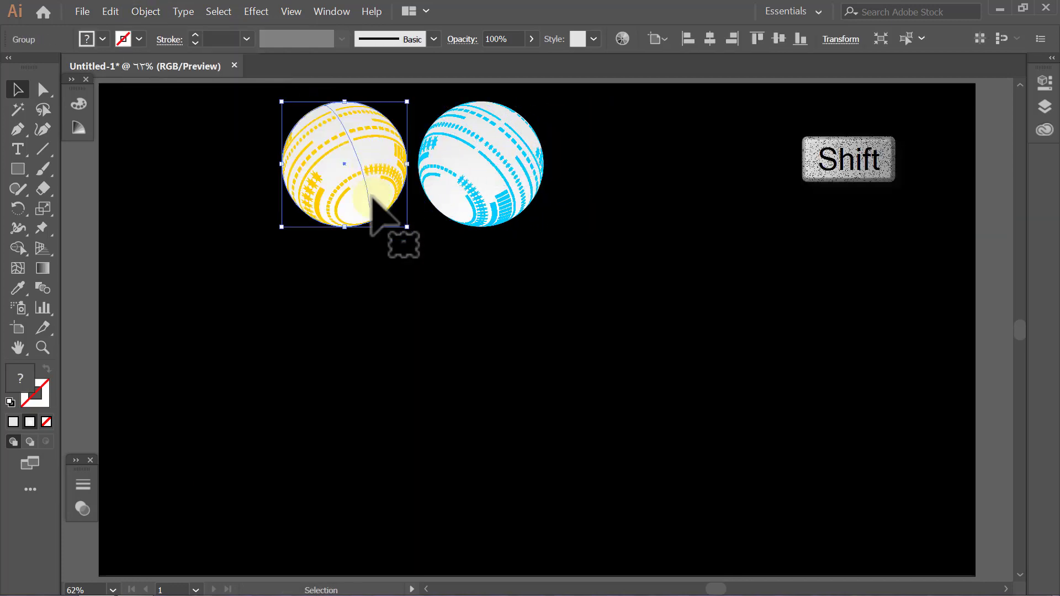
left_click(388, 278)
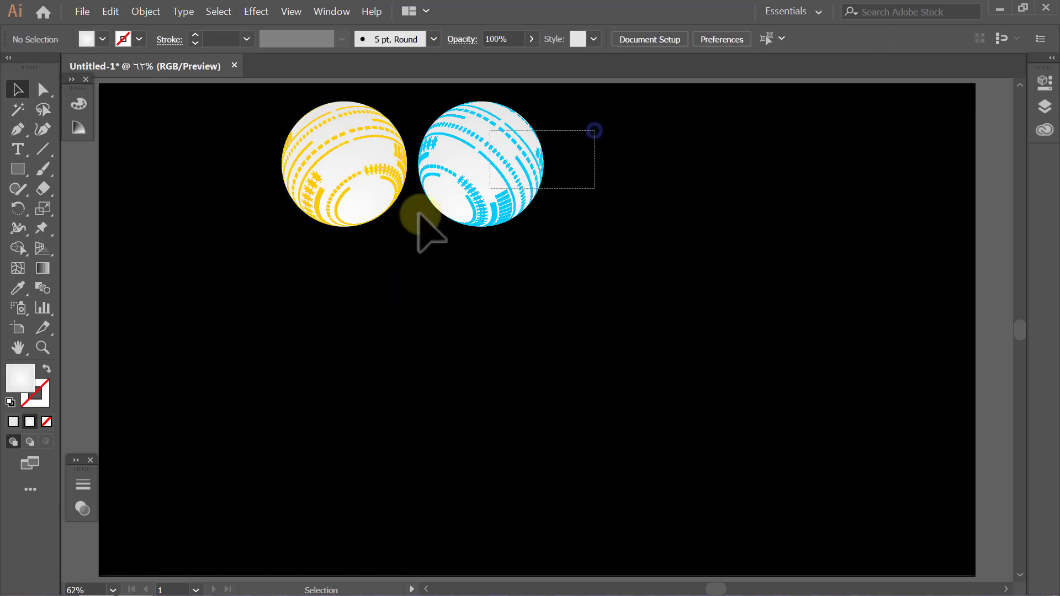
left_click_drag(418, 214, 297, 244)
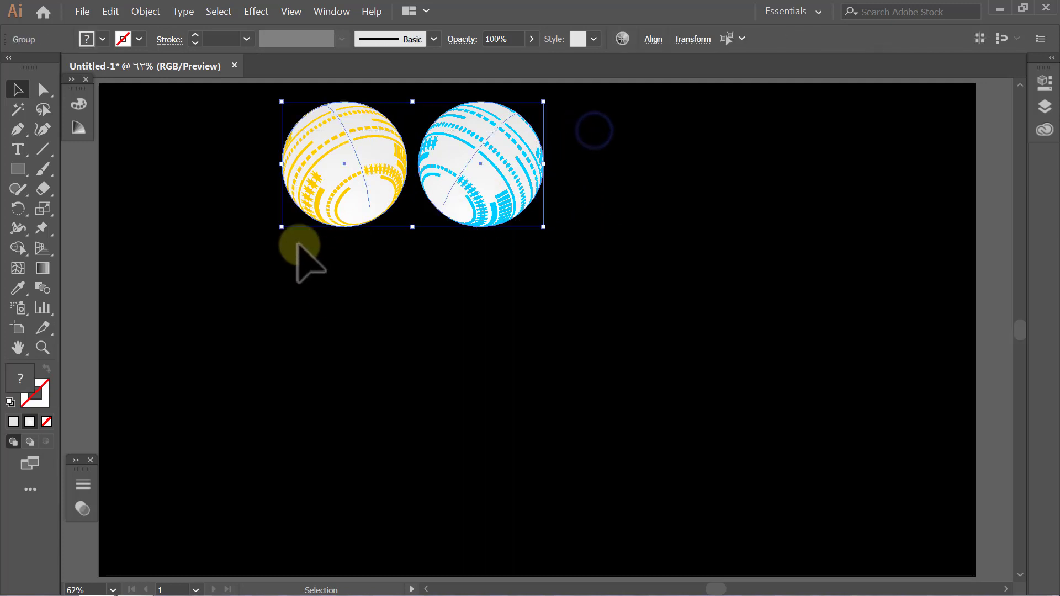
left_click(148, 10)
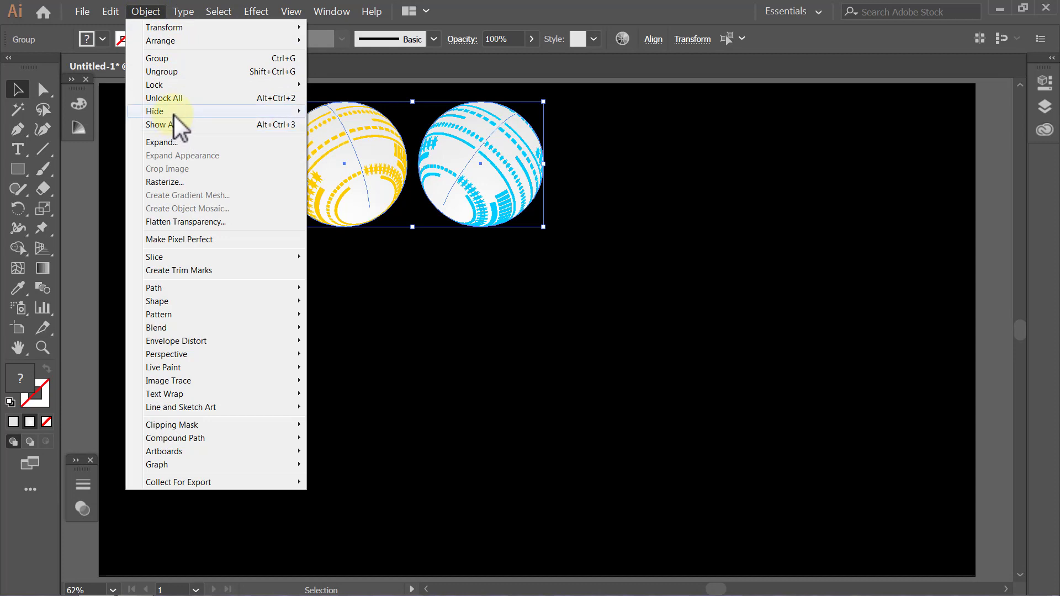
mouse_move(154, 111)
left_click(324, 113)
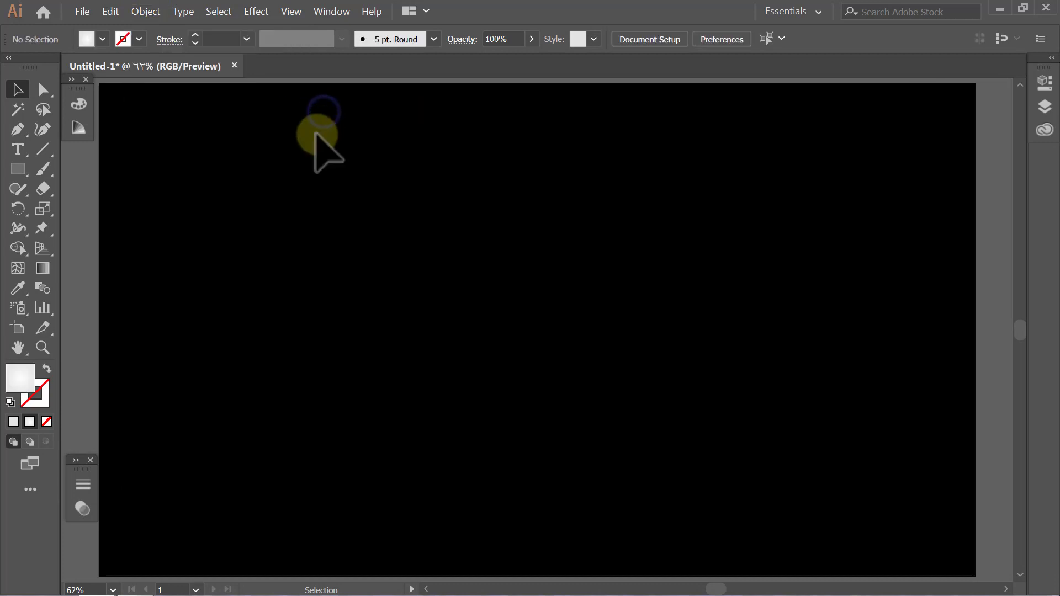
Draw a large circle from the artboard centre and give it a radial gradient.
left_click_drag(18, 167, 78, 208)
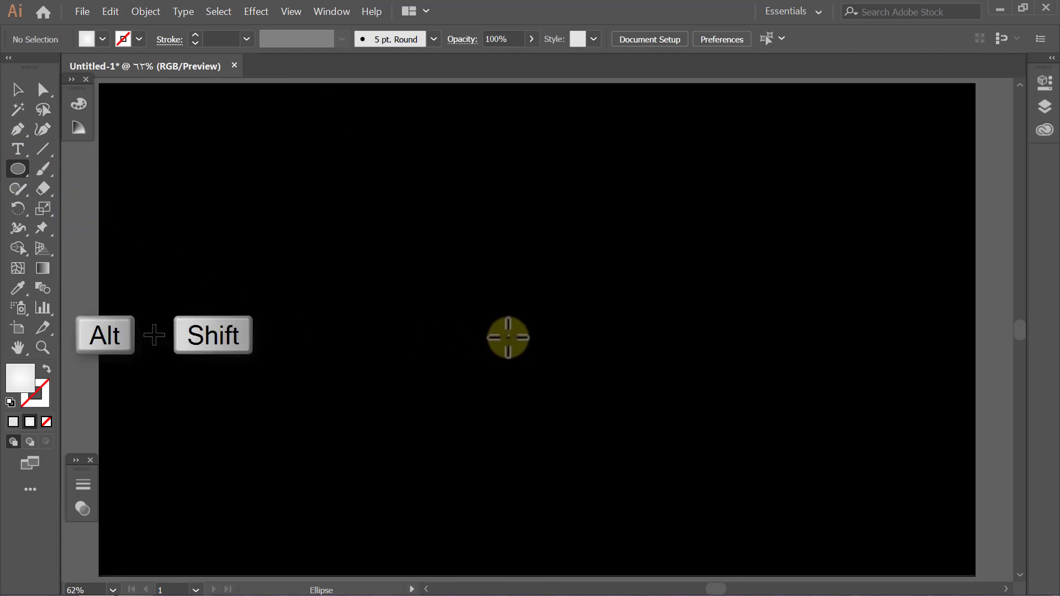
mouse_move(508, 337)
left_mouse_down()
mouse_move(733, 334)
mouse_move(754, 346)
left_mouse_up()
key("v")
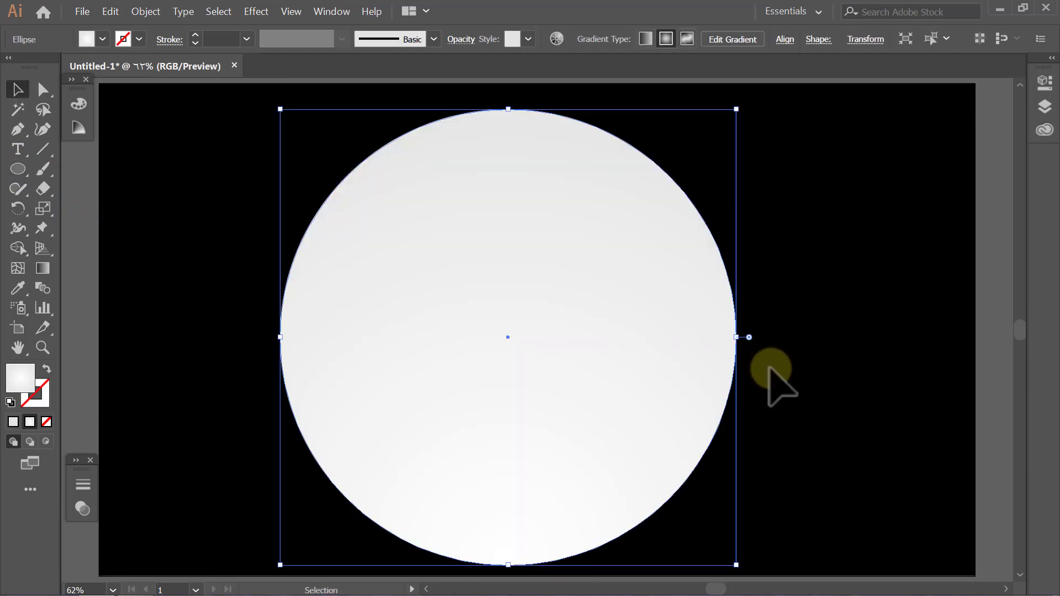
double_click(49, 271)
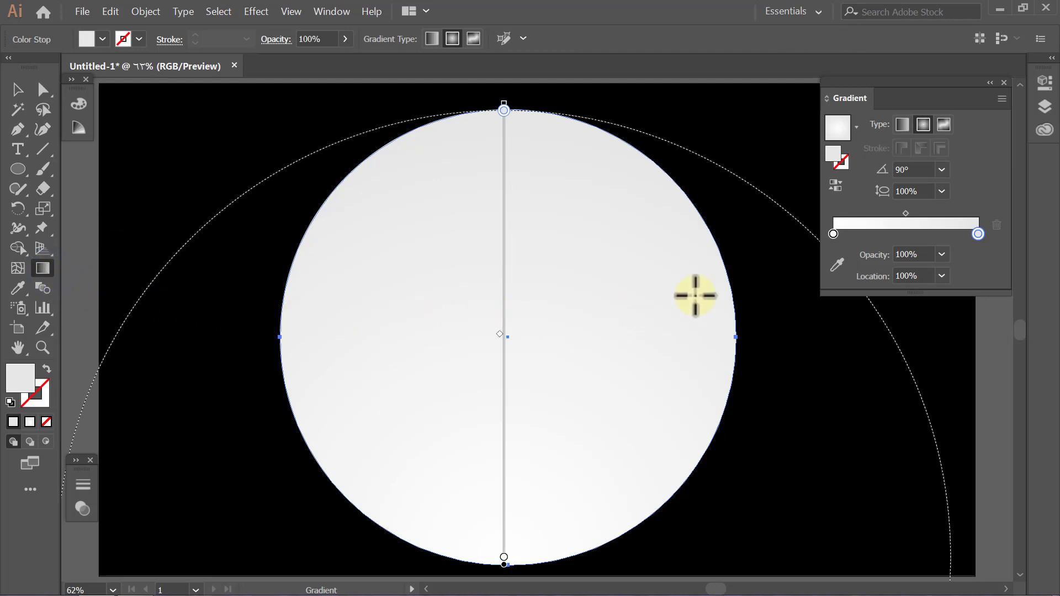
Set the gradient's outer stop to brick red, RGB 204/51/0.
double_click(979, 234)
left_click(951, 294)
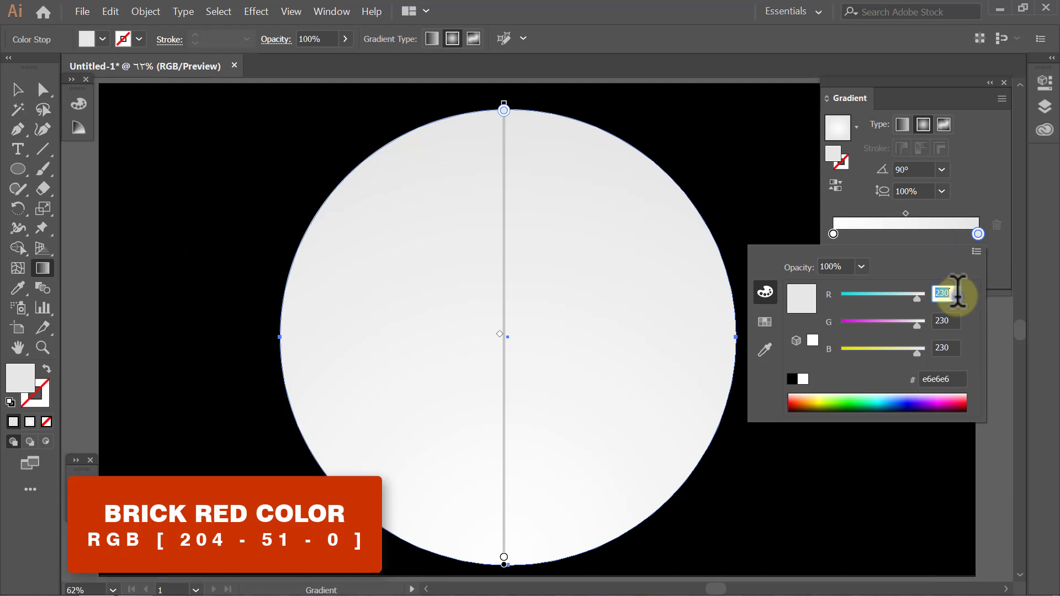
type("20")
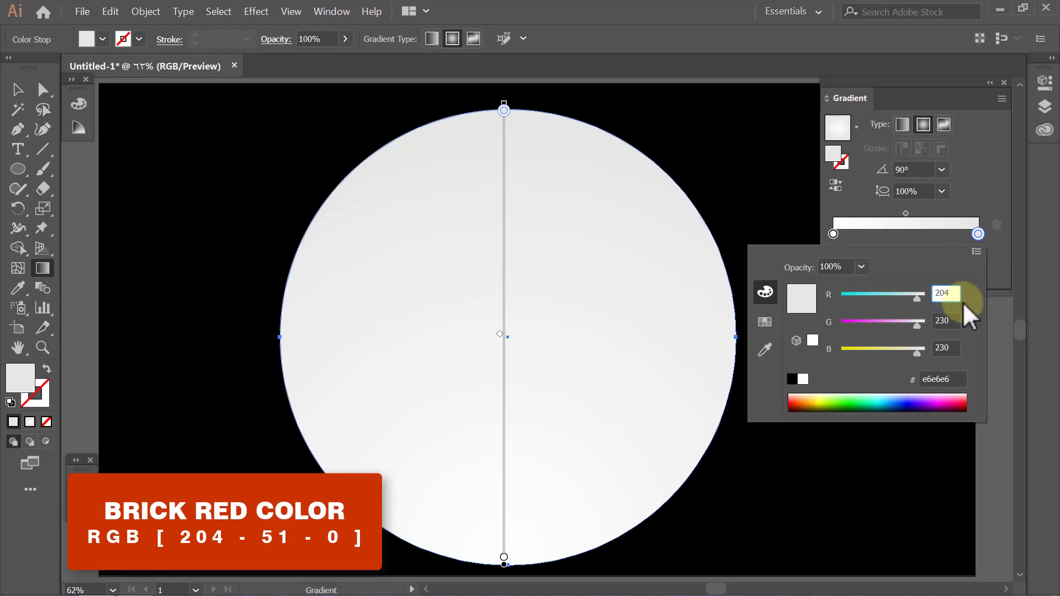
left_click(957, 322)
type("51")
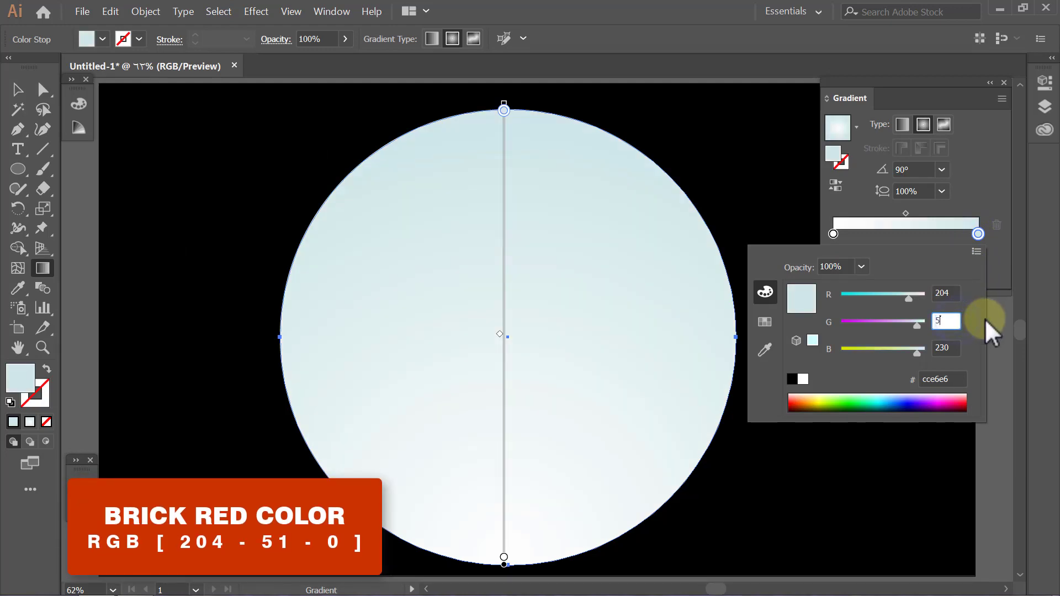
left_click(958, 348)
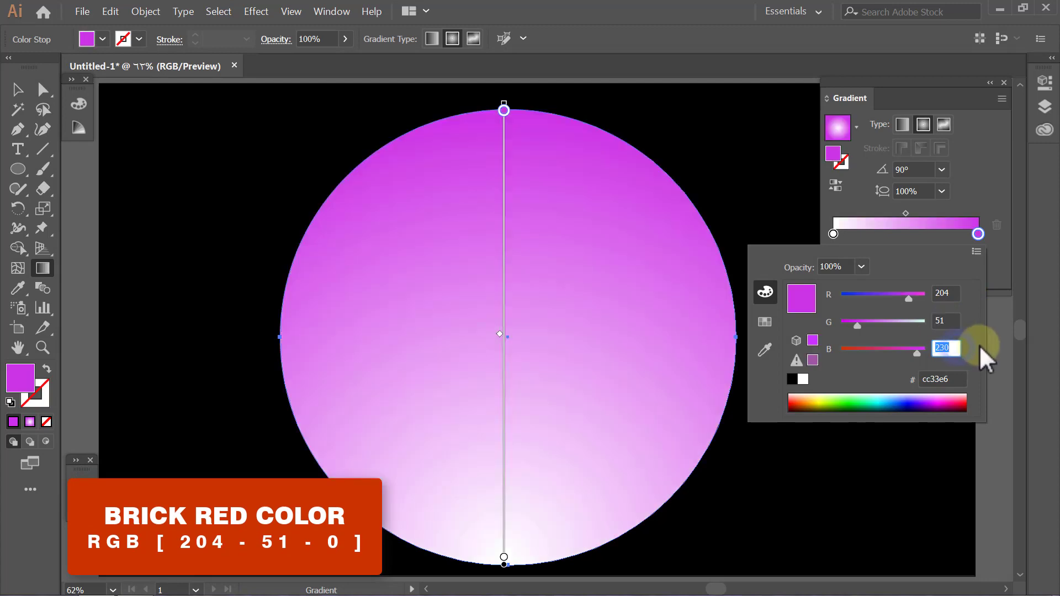
type("0")
key("Return")
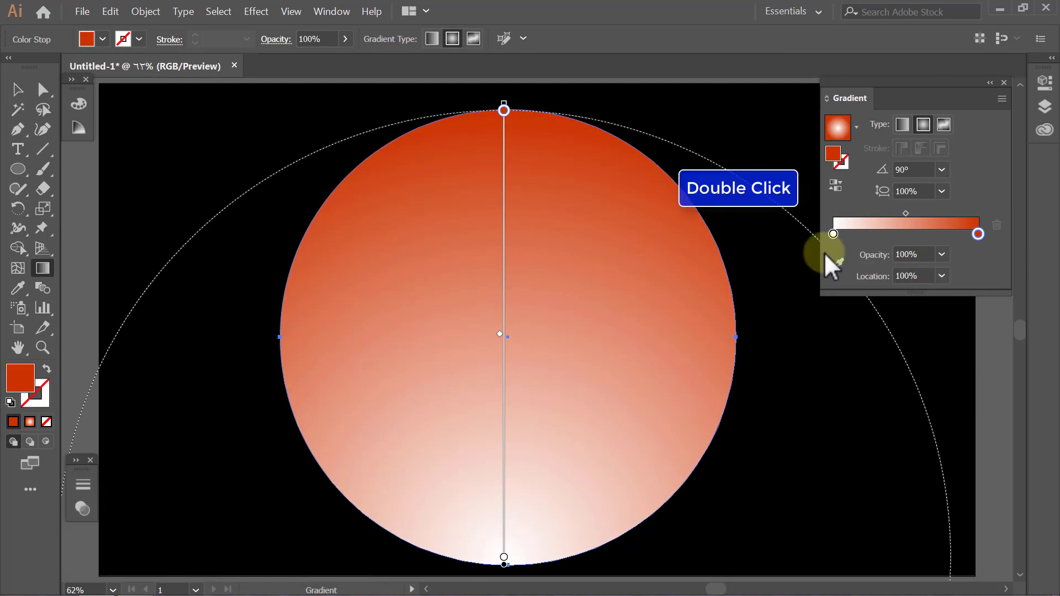
Set the gradient's centre stop to the same brick red, RGB 204/51/0.
double_click(833, 234)
left_click(956, 293)
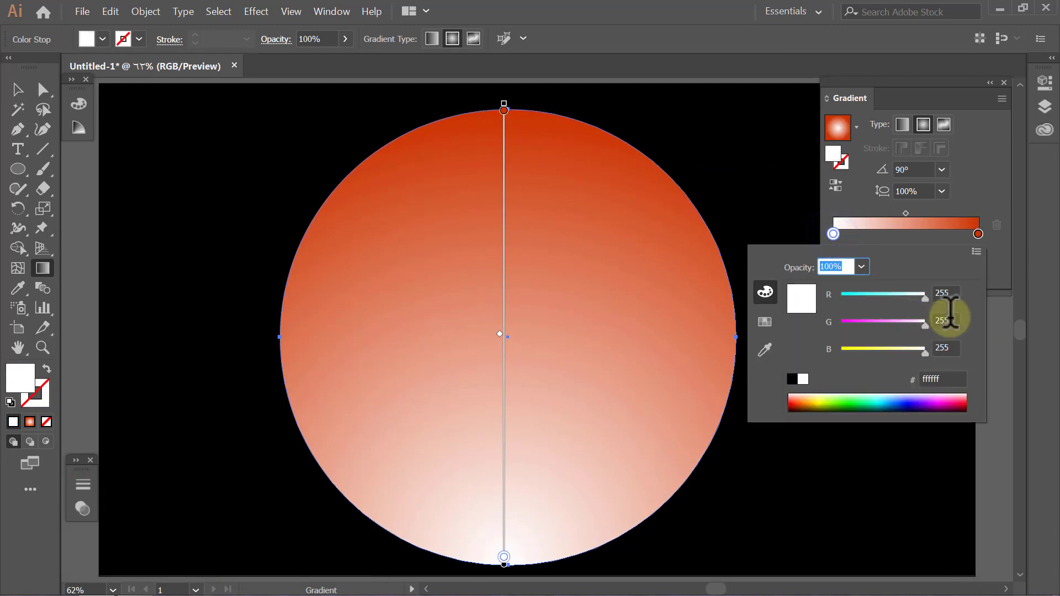
type("204")
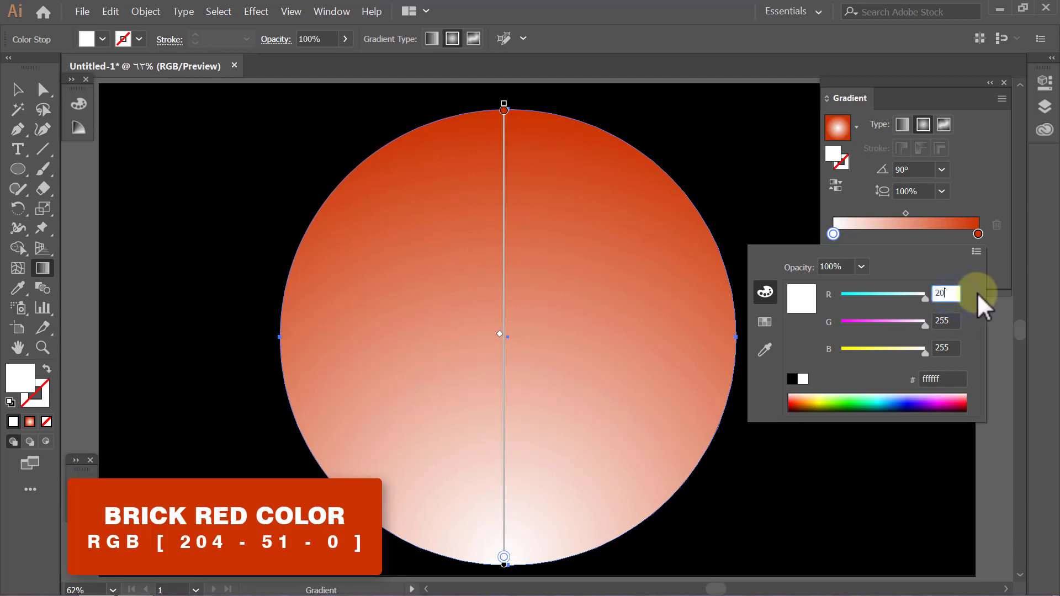
left_click(956, 321)
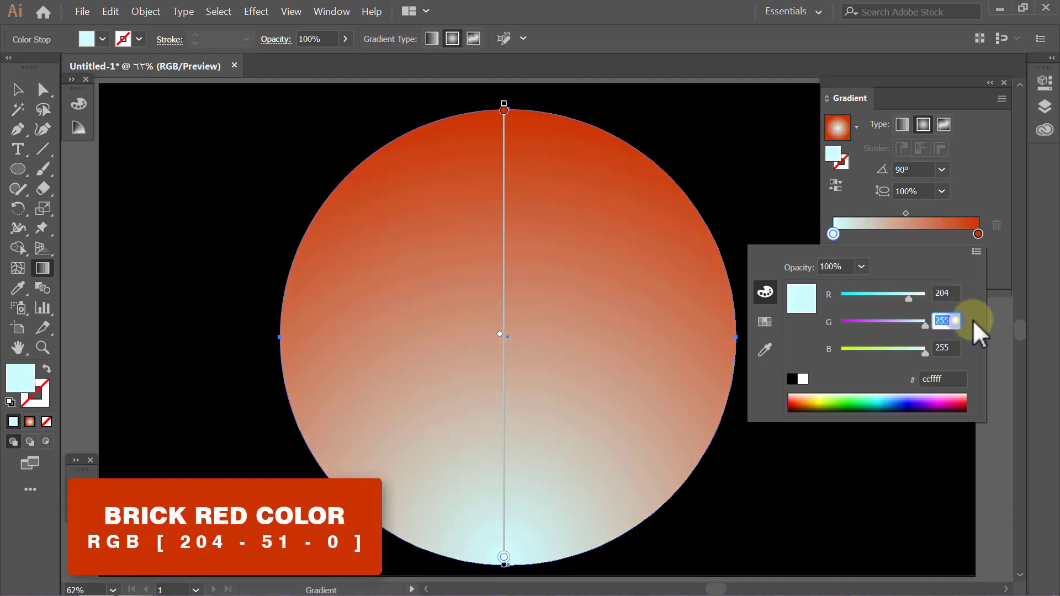
type("51")
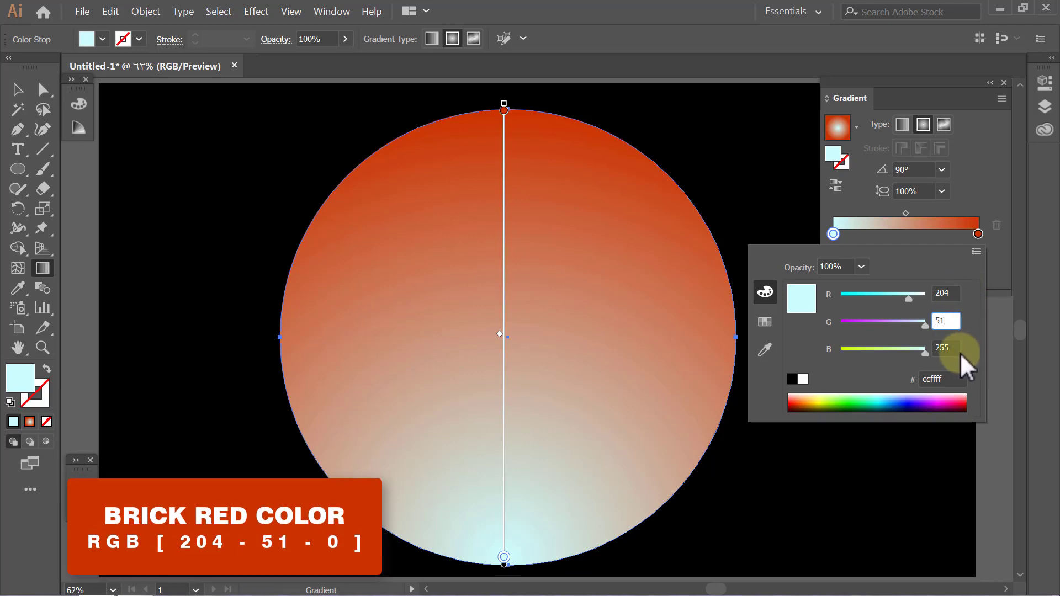
left_click(959, 351)
type("0")
key("Return")
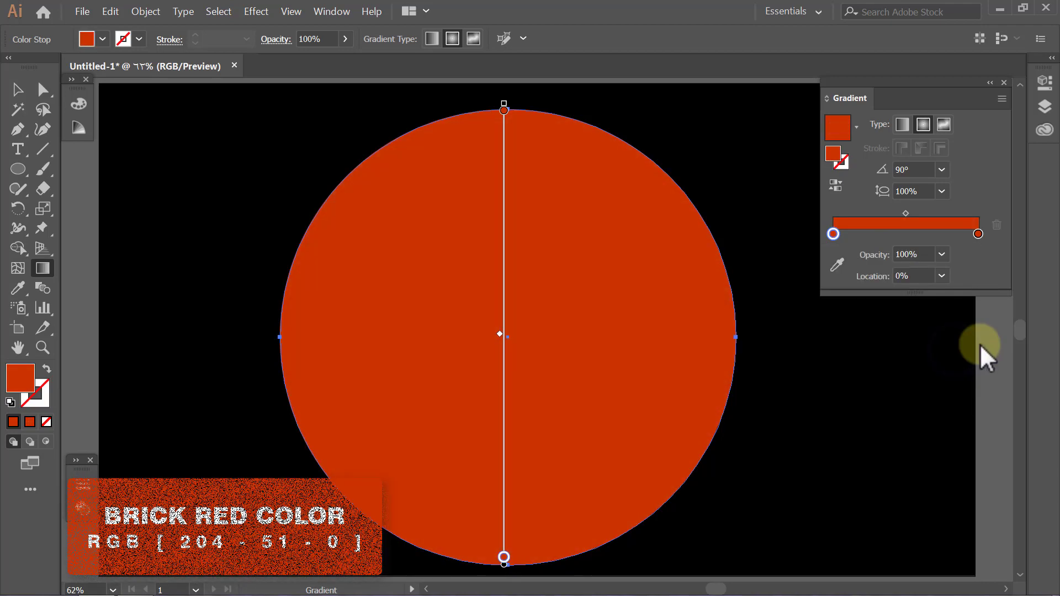
key("v")
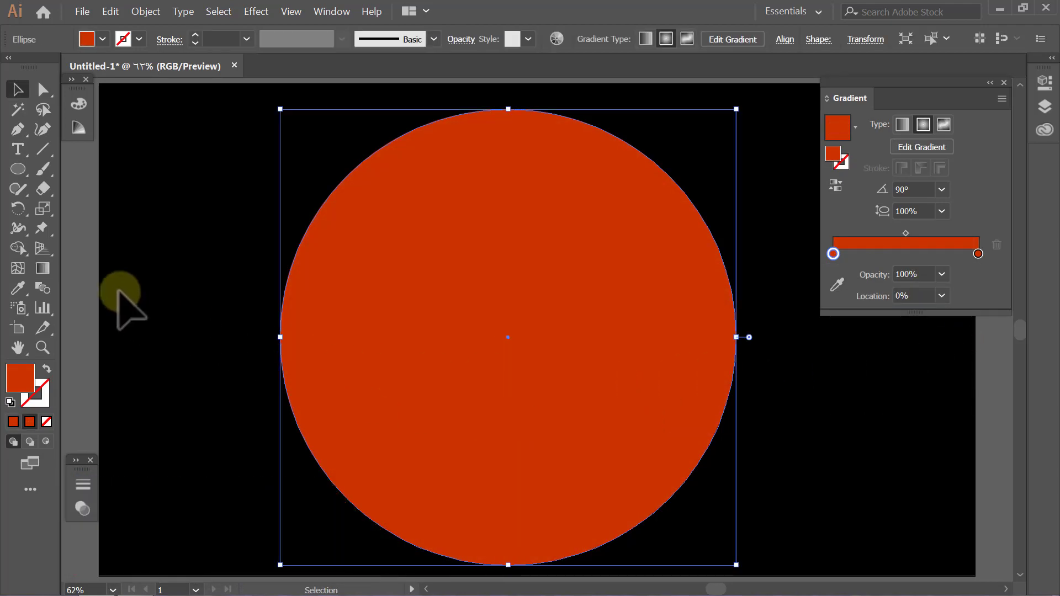
Centre the radial gradient on the circle and set the outer stop's opacity to 0%.
left_click(43, 270)
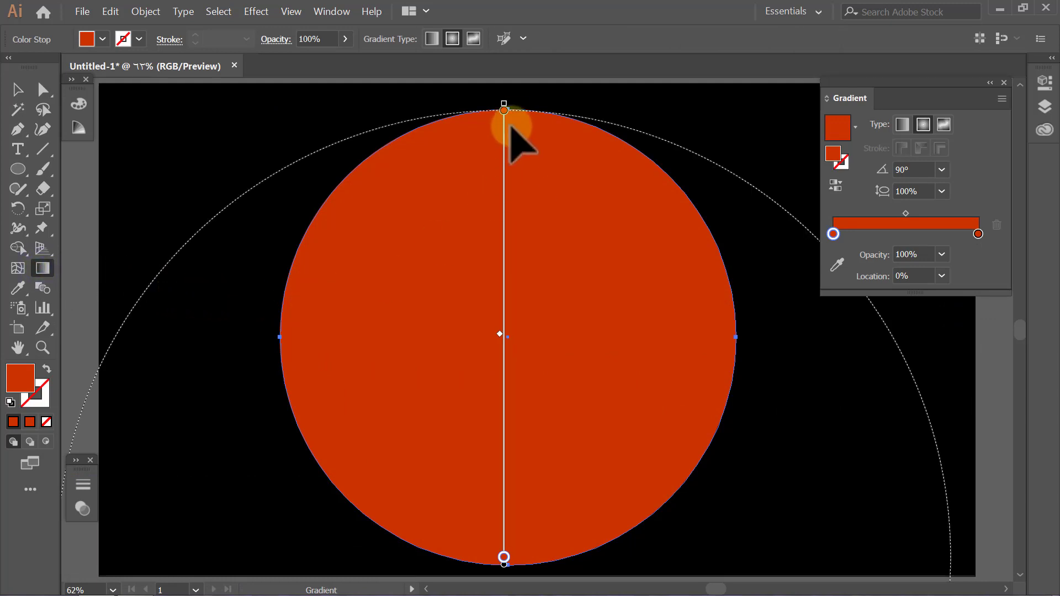
mouse_move(503, 103)
left_mouse_down()
mouse_move(507, 402)
mouse_move(507, 100)
mouse_move(507, 126)
left_mouse_up()
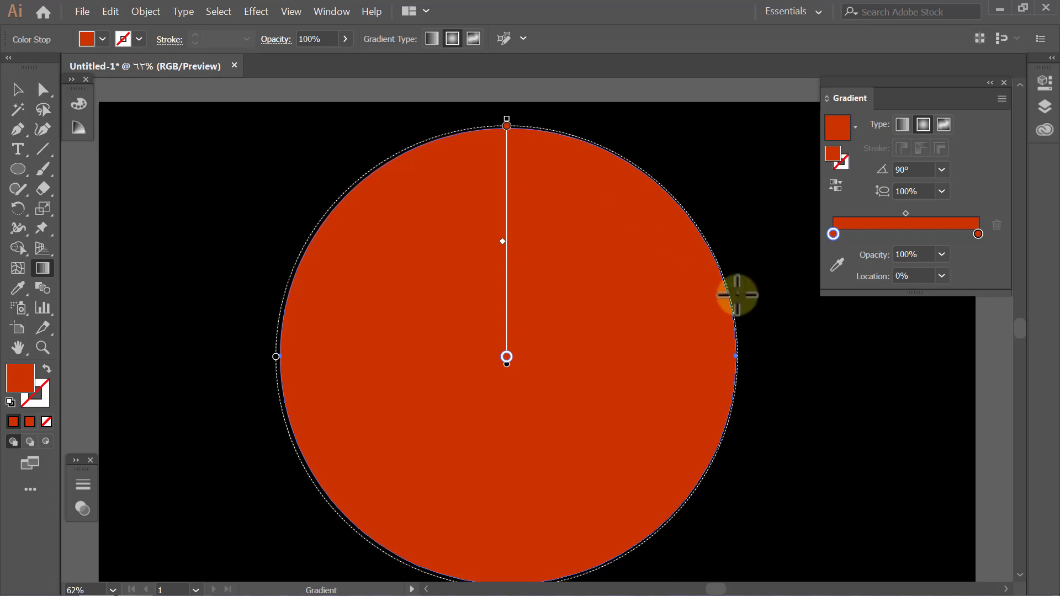
left_click(978, 234)
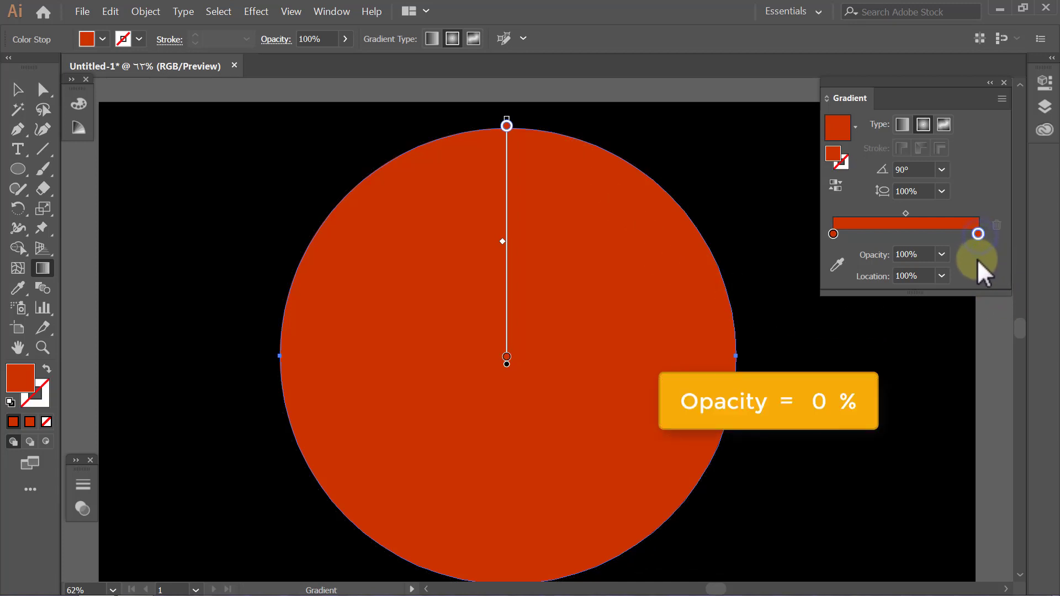
left_click(942, 255)
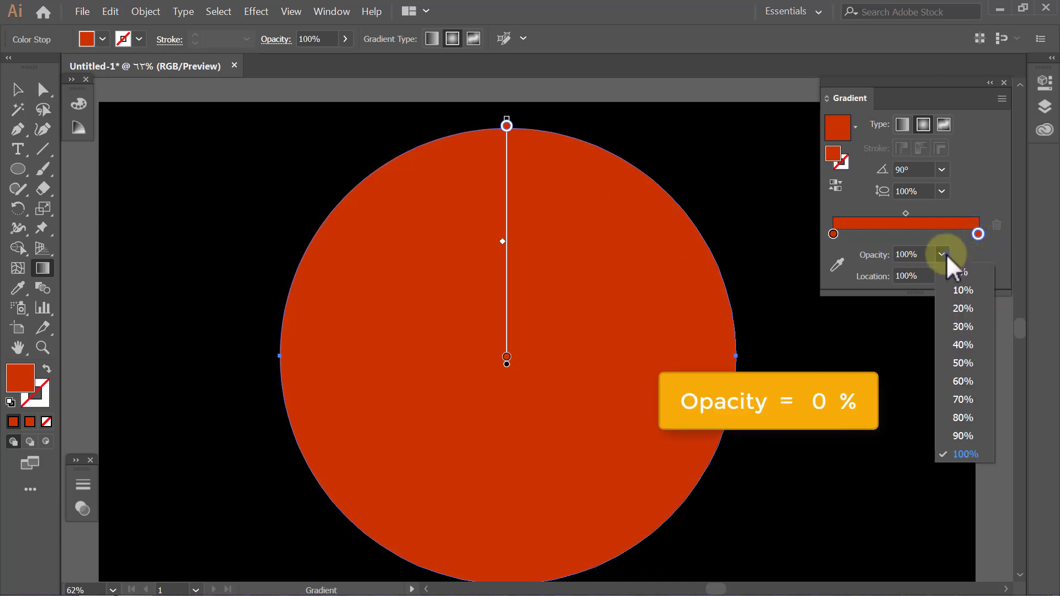
left_click(972, 271)
key("v")
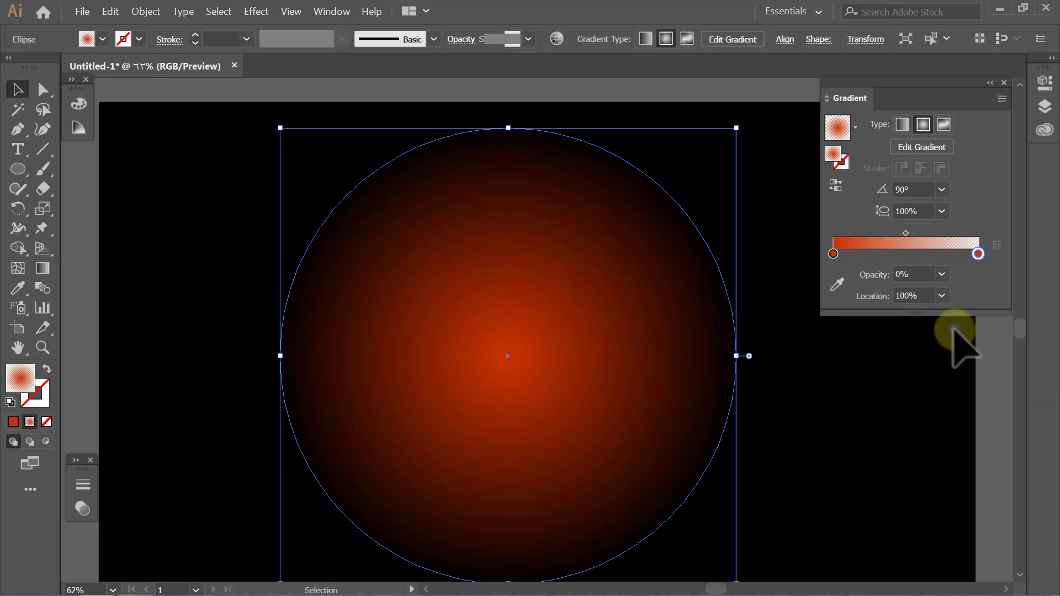
left_click(953, 330)
left_click(680, 331)
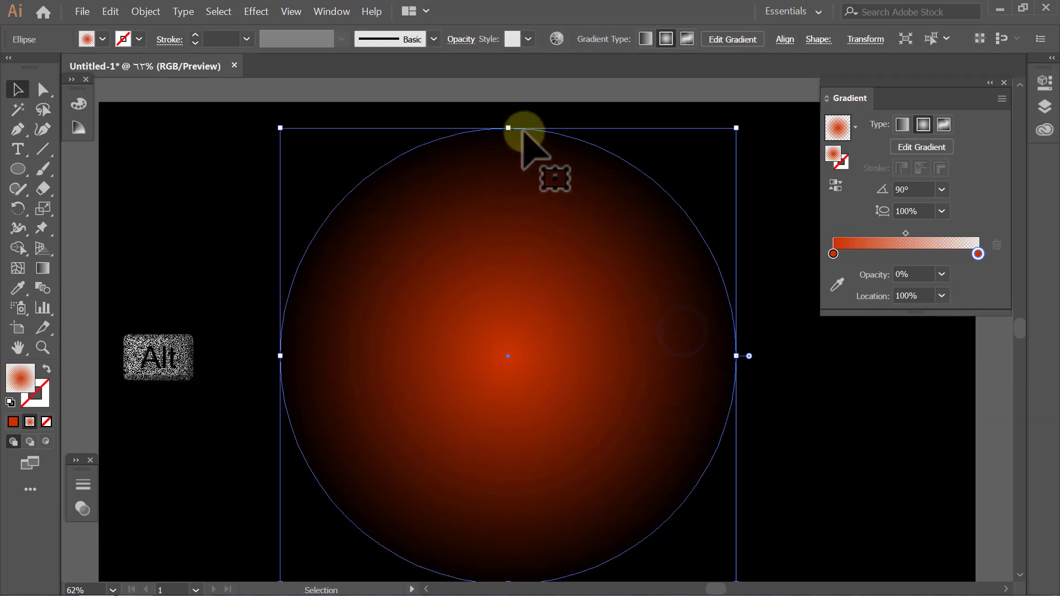
Squash the glow circle into a wide ellipse with a 0° gradient angle.
left_click_drag(508, 128, 508, 264)
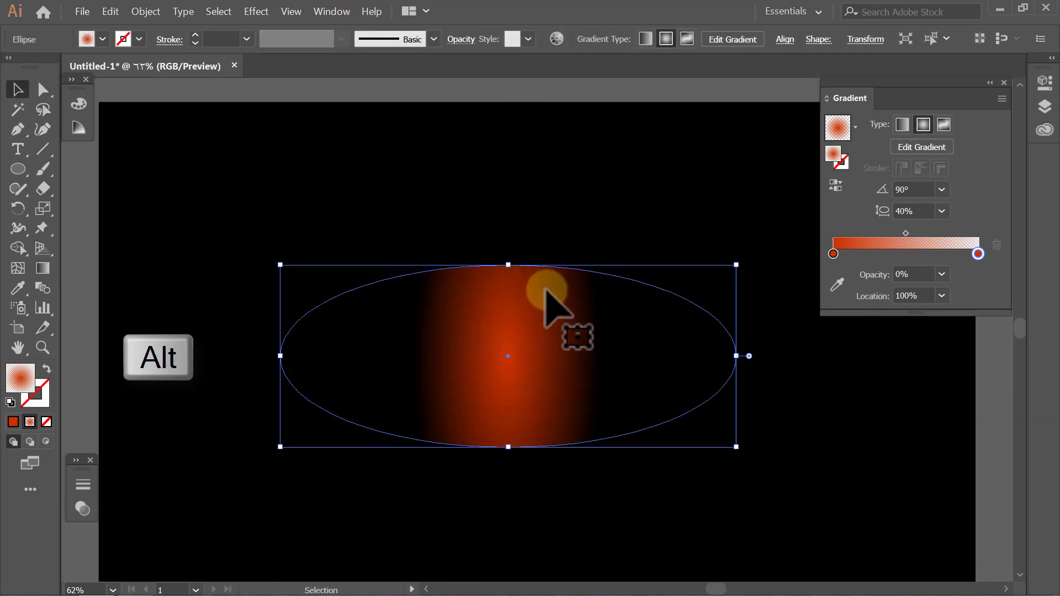
left_click(942, 190)
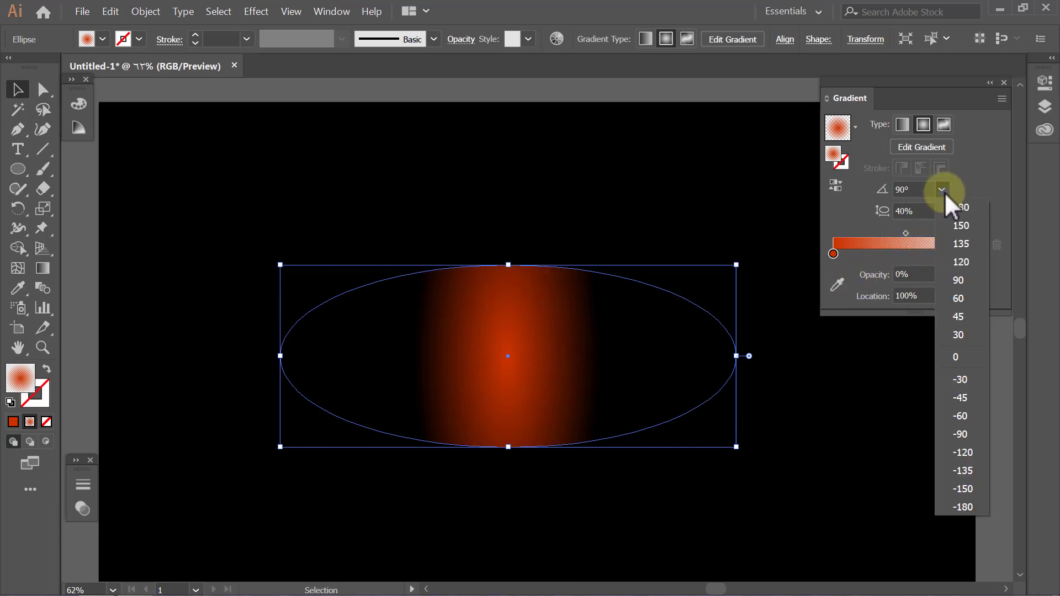
left_click(966, 349)
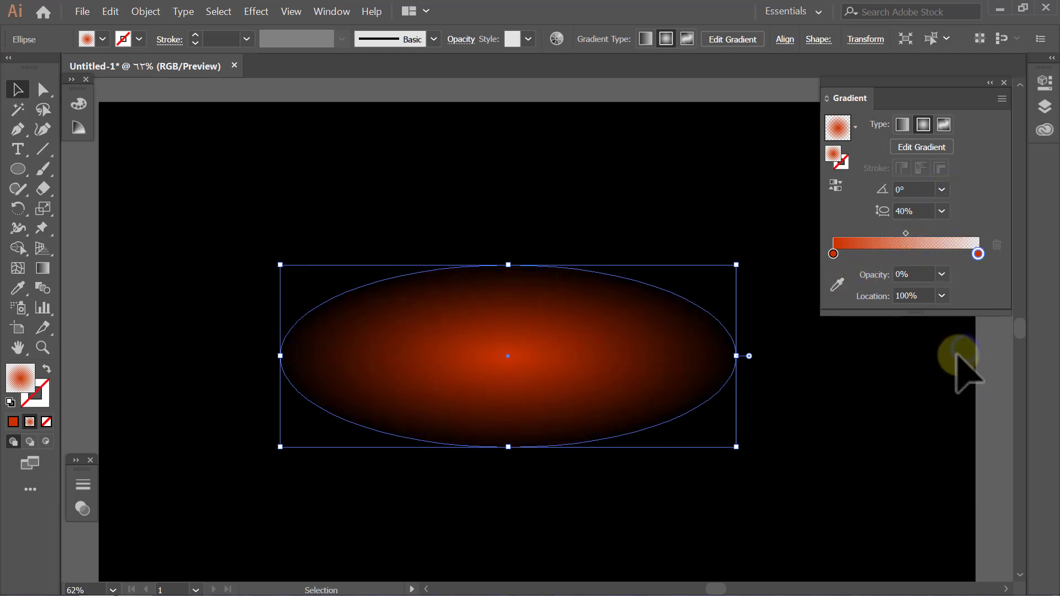
left_click(958, 356)
left_click(640, 378)
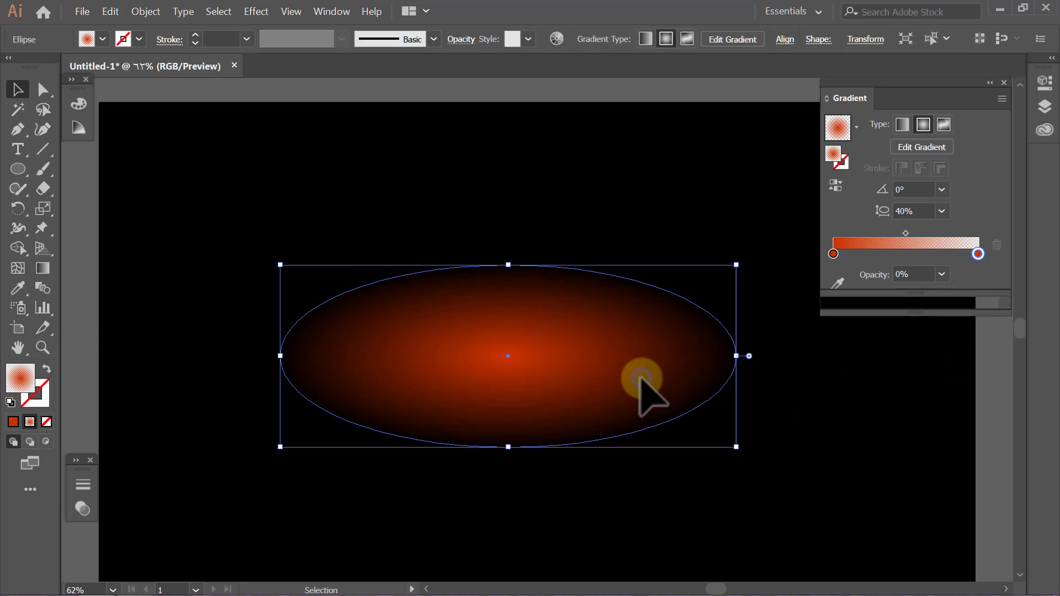
Copy the ellipse and Paste in Place to stack an identical copy on top.
left_click(111, 12)
left_click(139, 72)
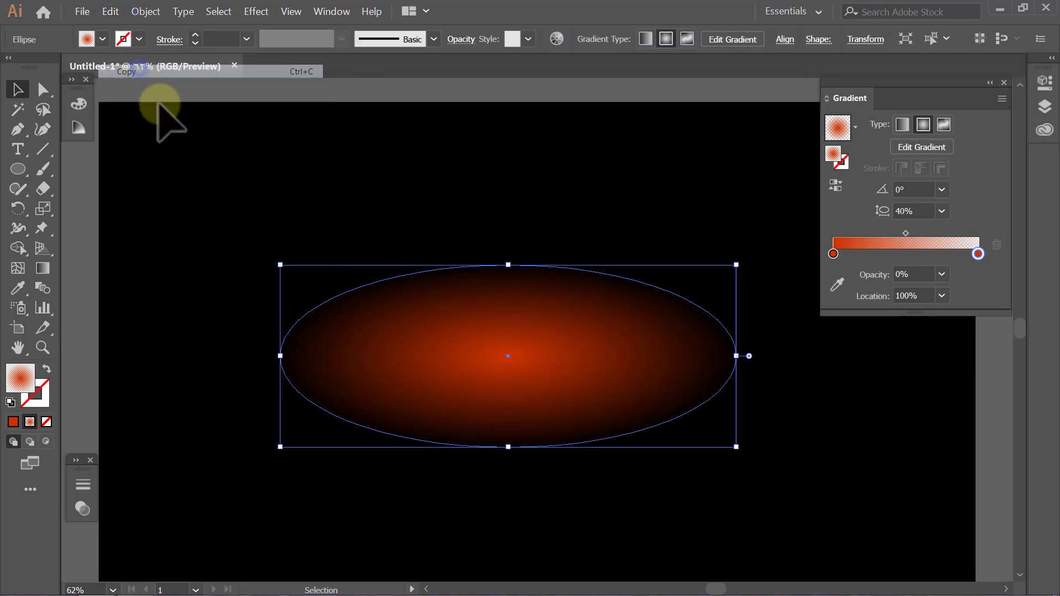
left_click(111, 11)
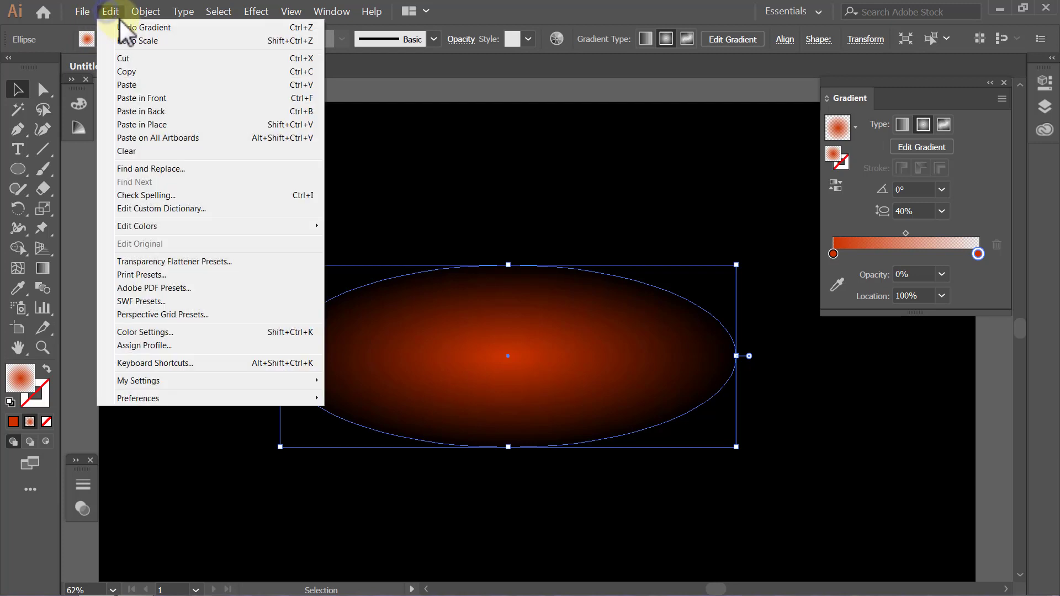
left_click(173, 122)
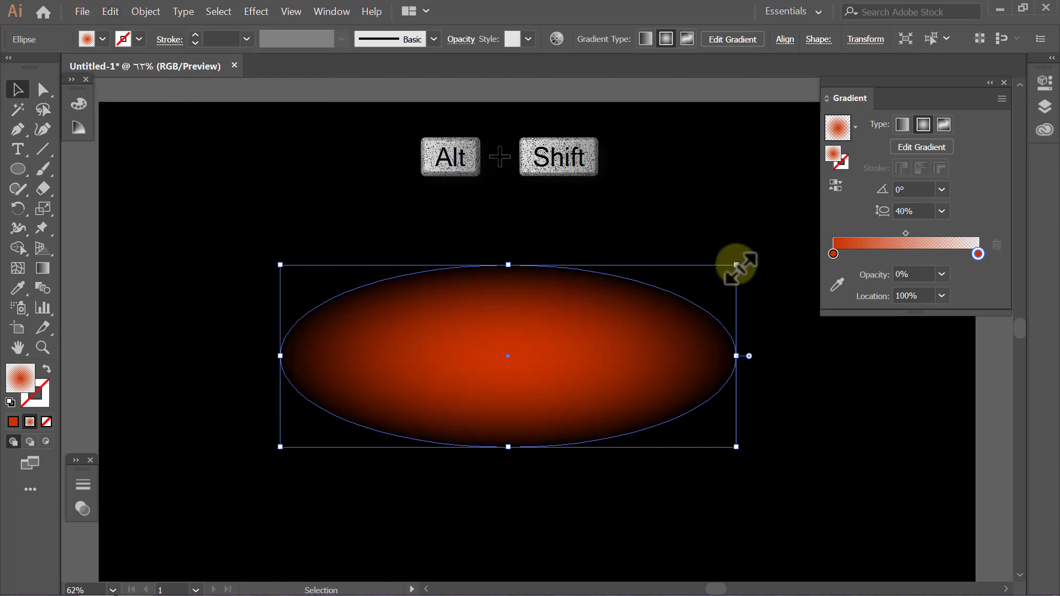
Shrink the middle ellipse, then paste a copy in place and shrink it into the innermost ellipse.
left_click_drag(736, 265, 651, 293)
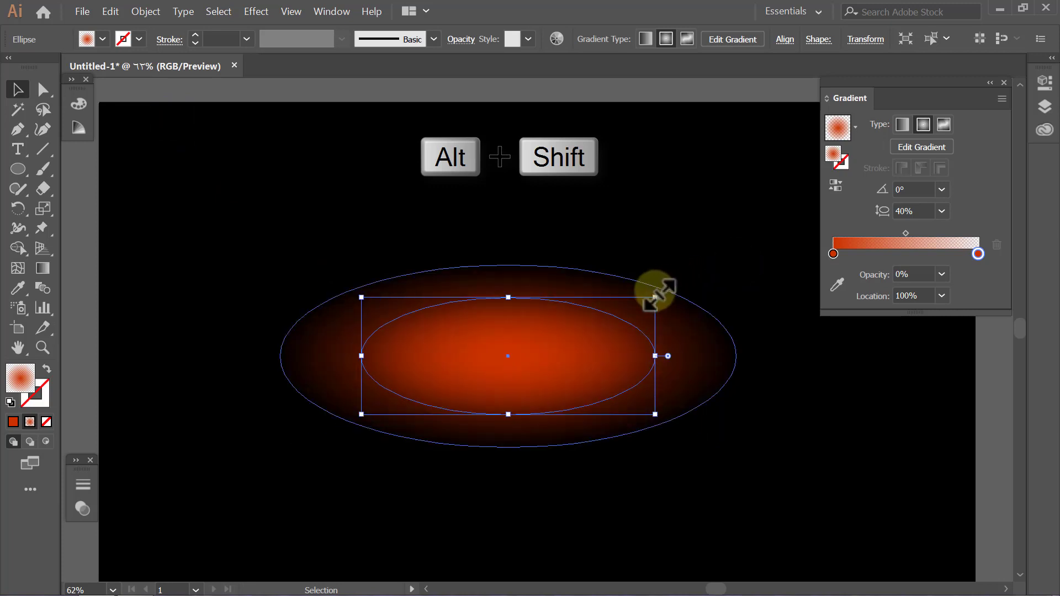
left_click(701, 222)
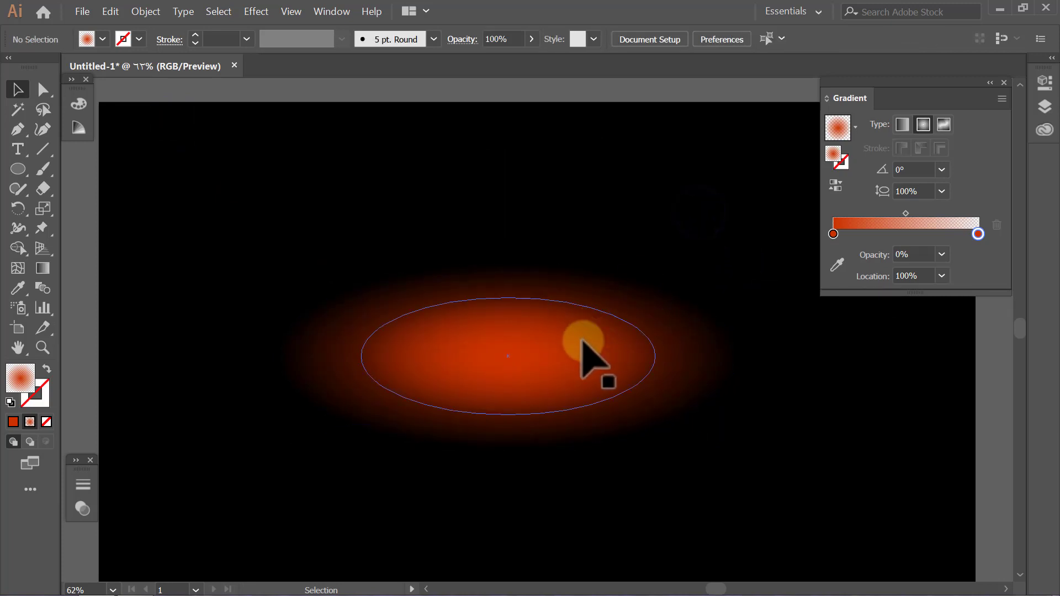
left_click(578, 349)
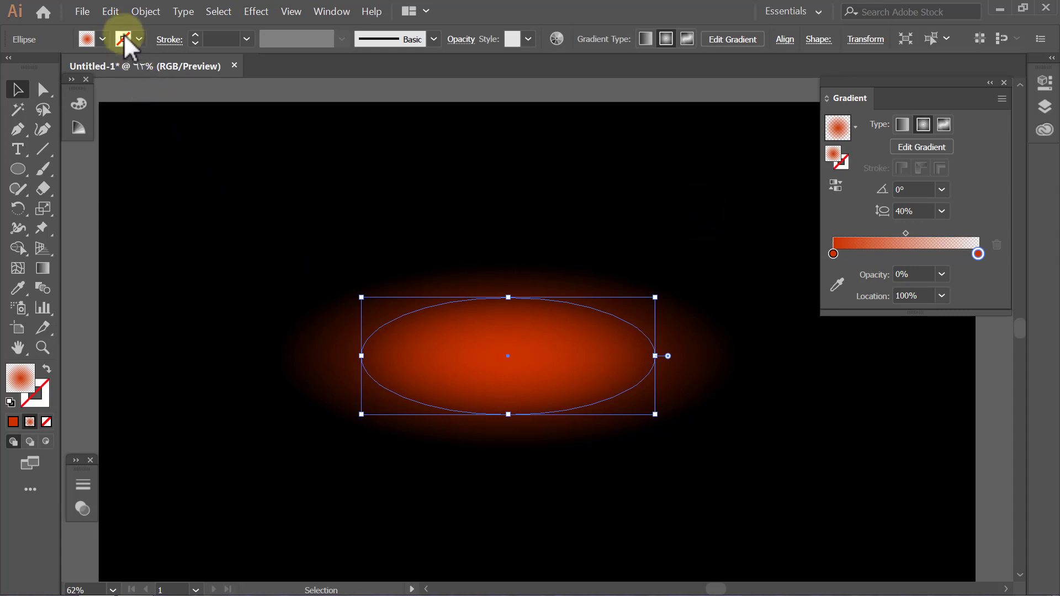
left_click(114, 15)
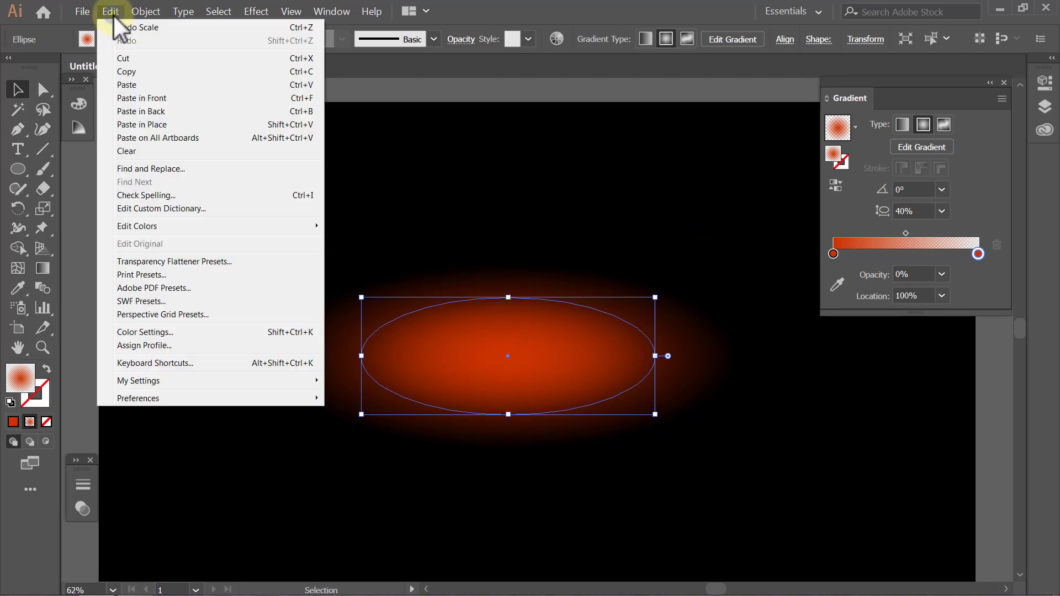
left_click(146, 74)
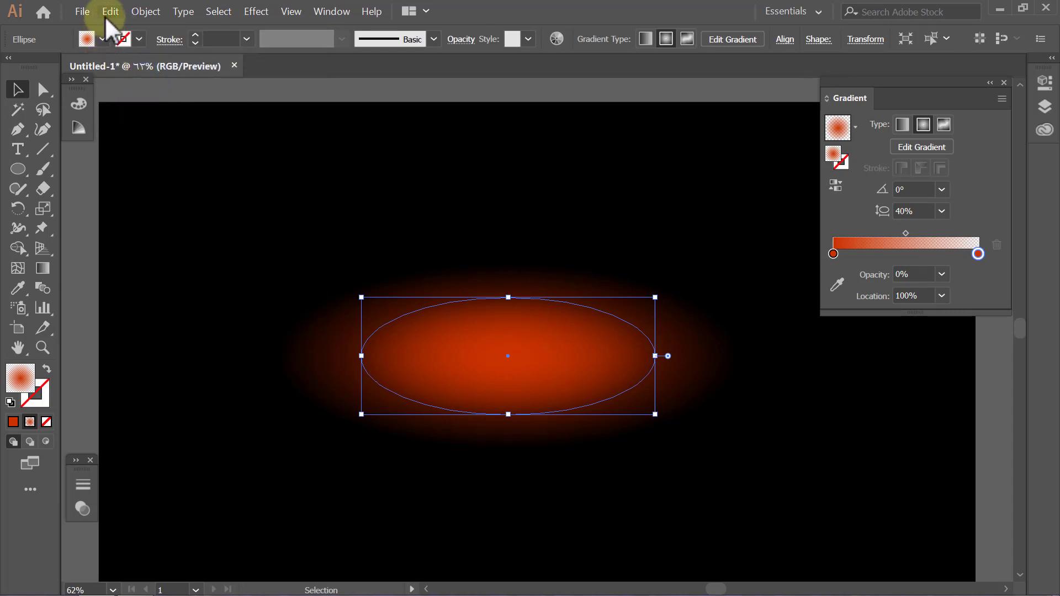
left_click(106, 13)
left_click(176, 125)
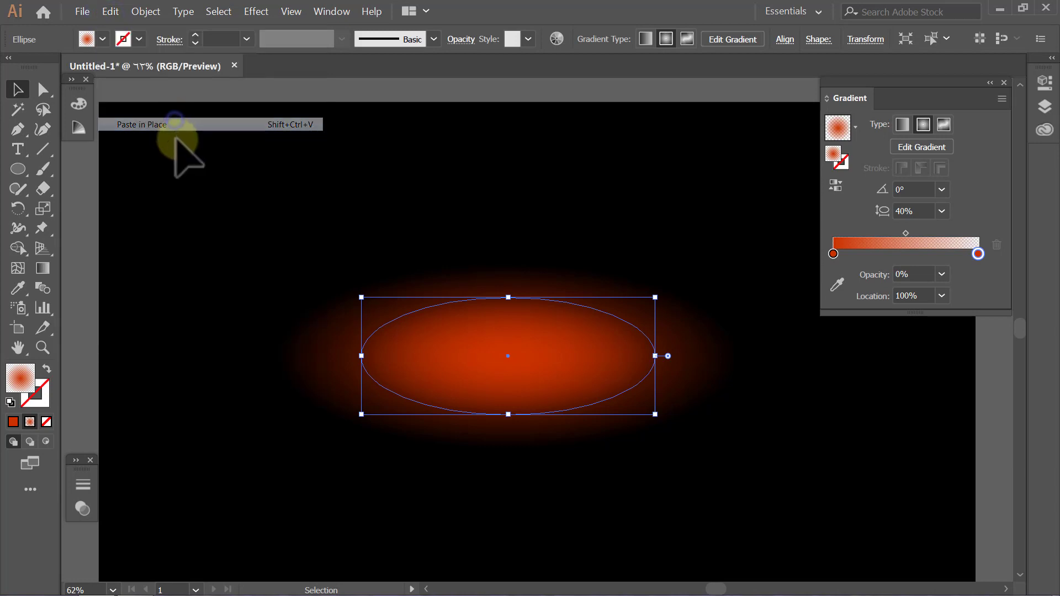
mouse_move(379, 299)
left_mouse_down()
mouse_move(642, 303)
mouse_move(592, 323)
left_mouse_up()
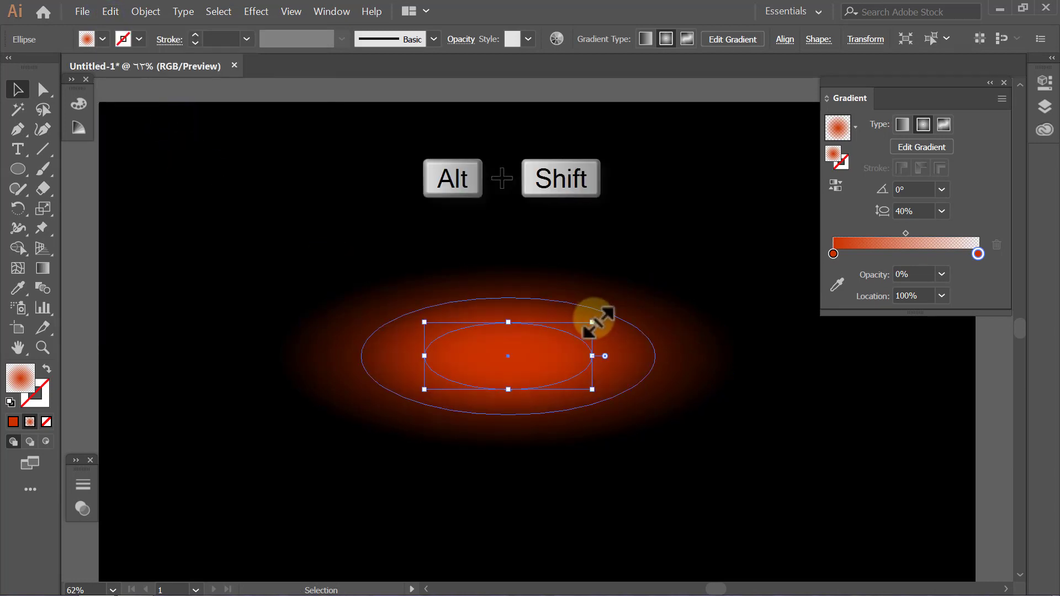
left_click(679, 200)
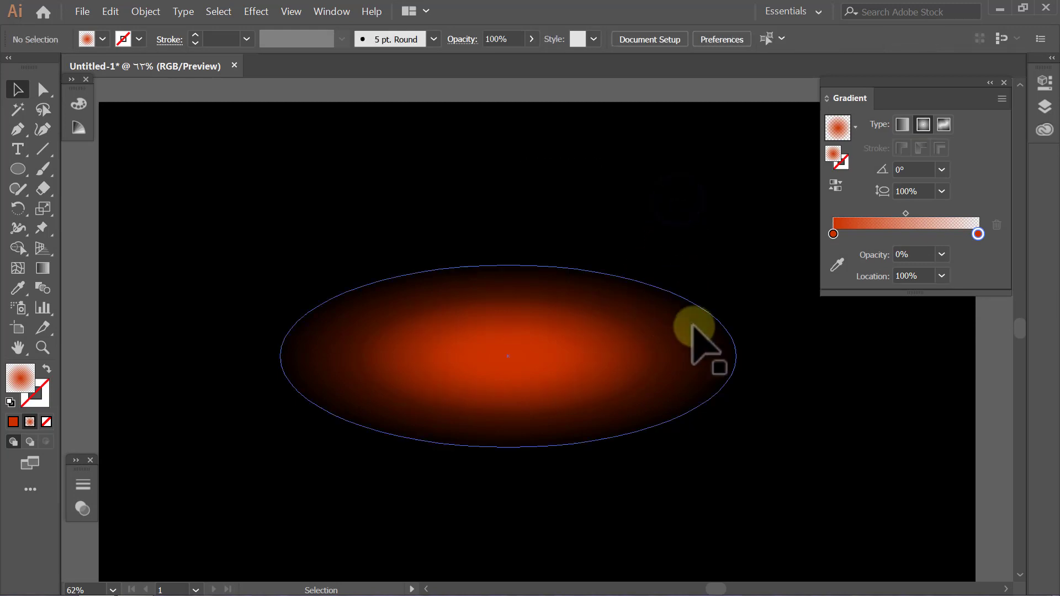
Give the middle ellipse of the orange glow 60% opacity.
left_click(689, 344)
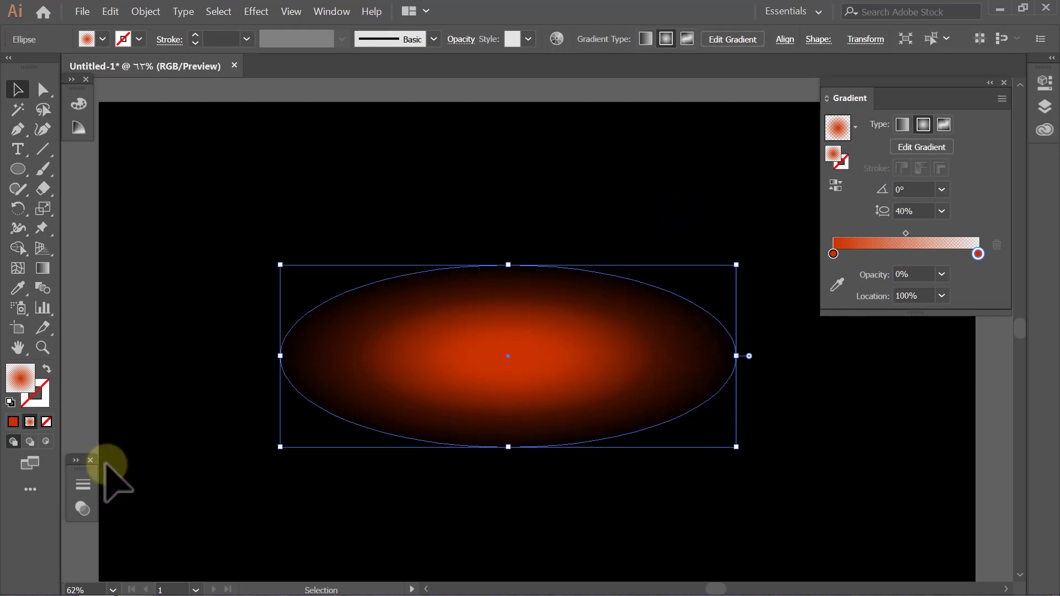
left_click(77, 462)
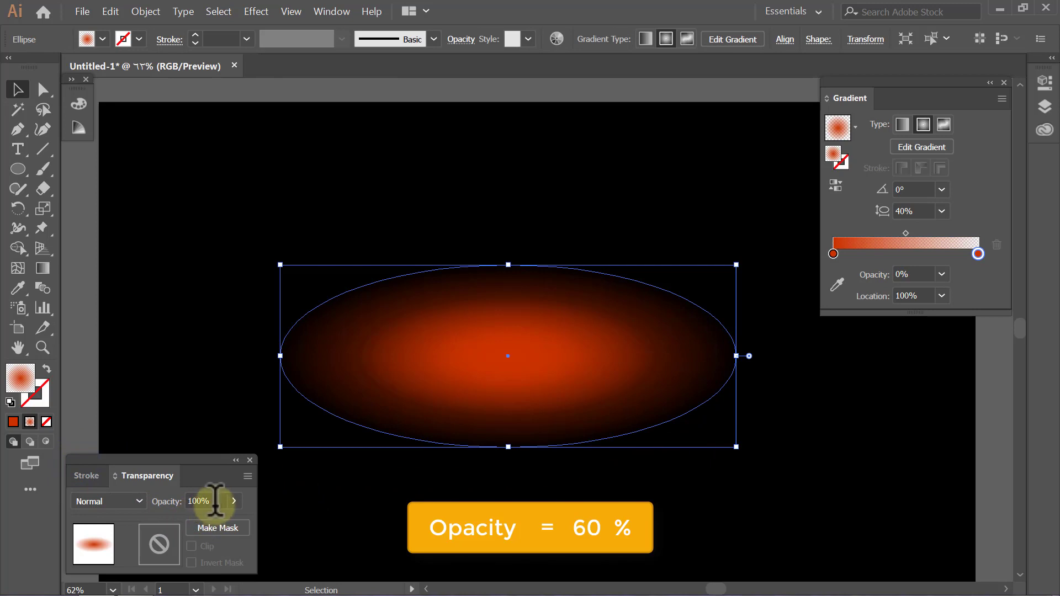
type("60")
key("Return")
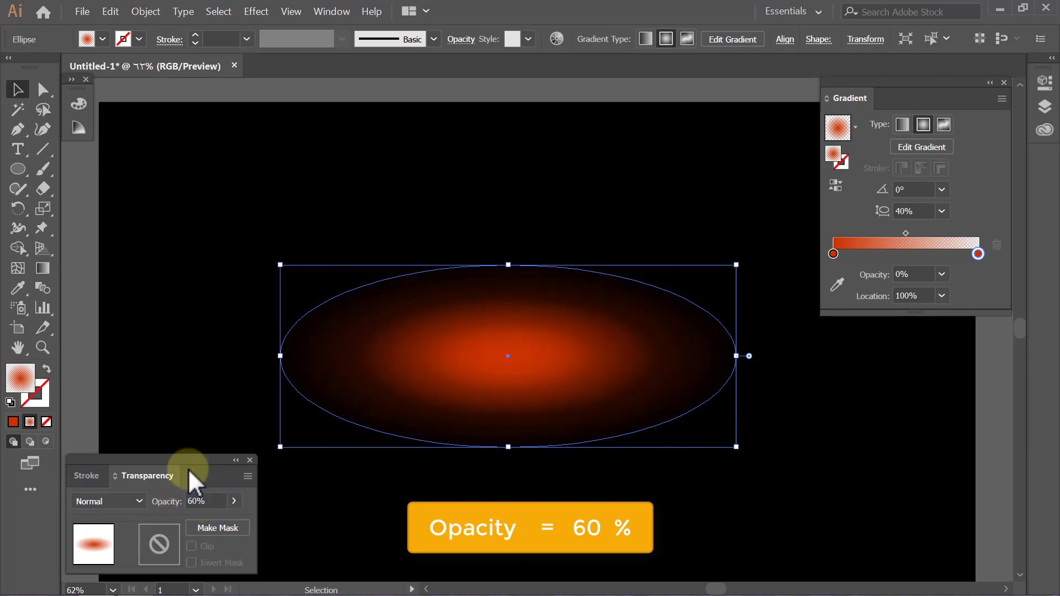
left_click(171, 402)
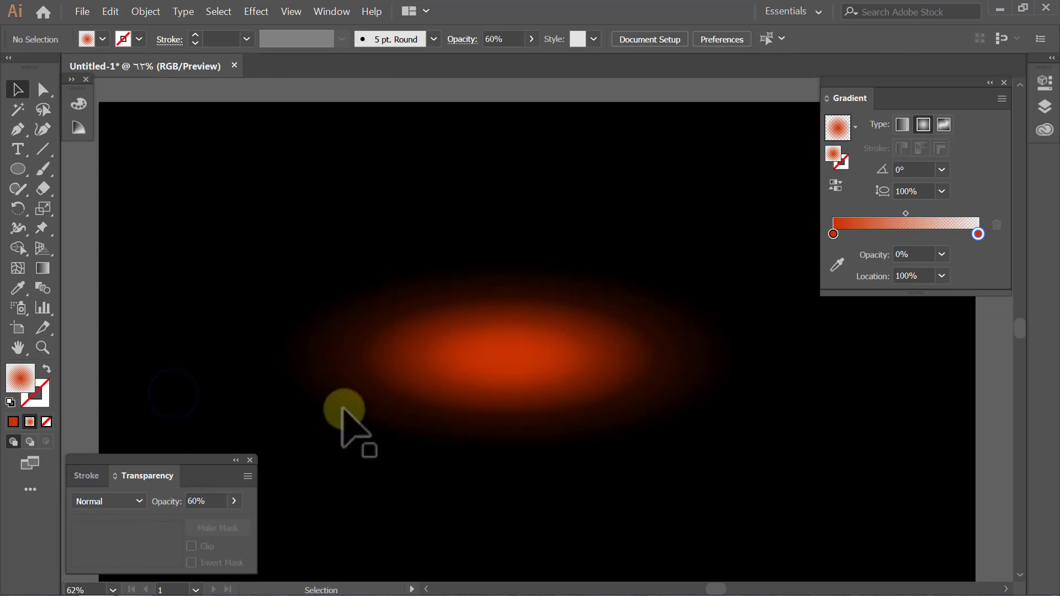
left_click(381, 380)
type("60")
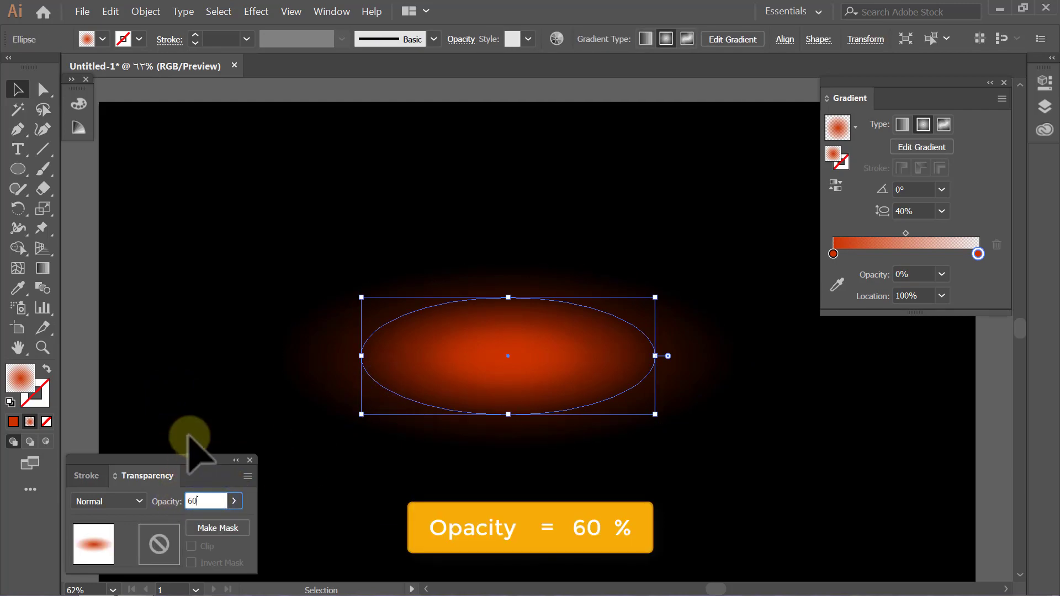
key("Return")
left_click(196, 395)
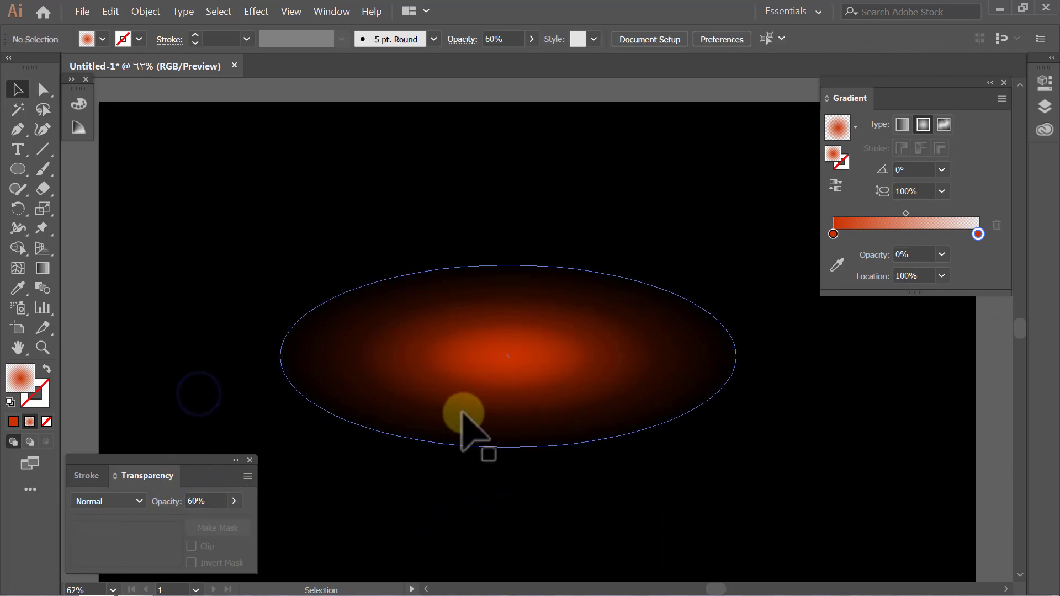
Set the innermost ellipse to 70% opacity and collapse the Transparency panel.
left_click(494, 415)
type("70")
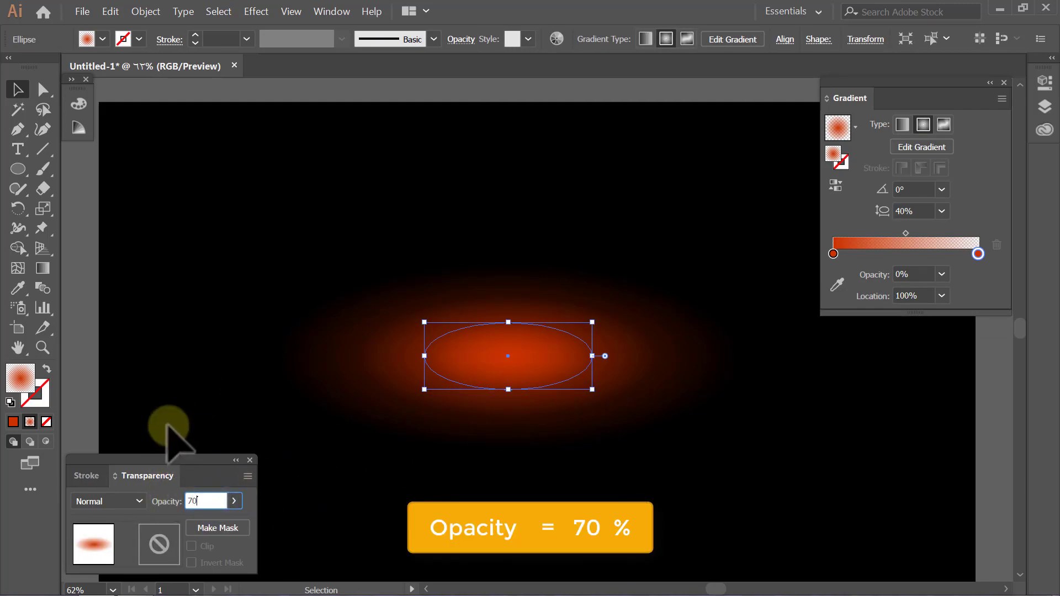
left_click(177, 407)
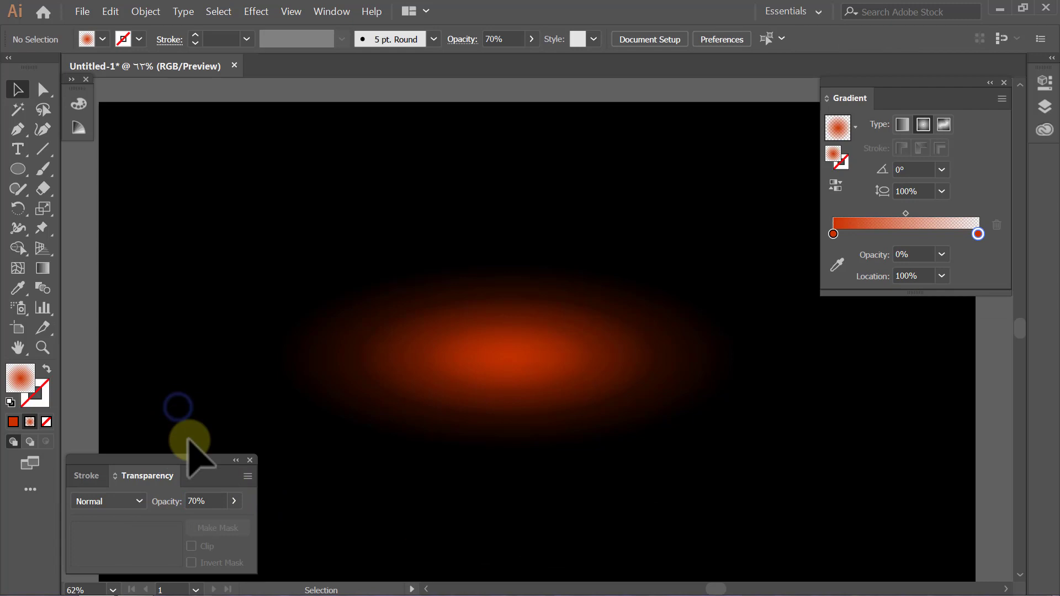
left_click(234, 460)
Shrink the three-ellipse glow, move it near the artboard top, and place a copy below it.
left_click_drag(636, 201, 410, 529)
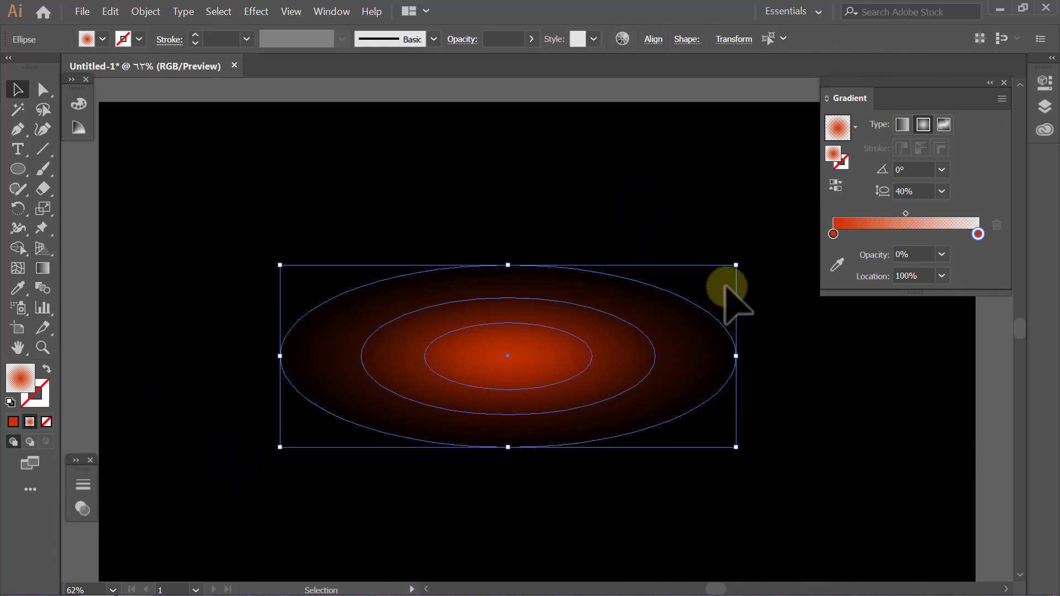
left_click_drag(736, 265, 631, 307)
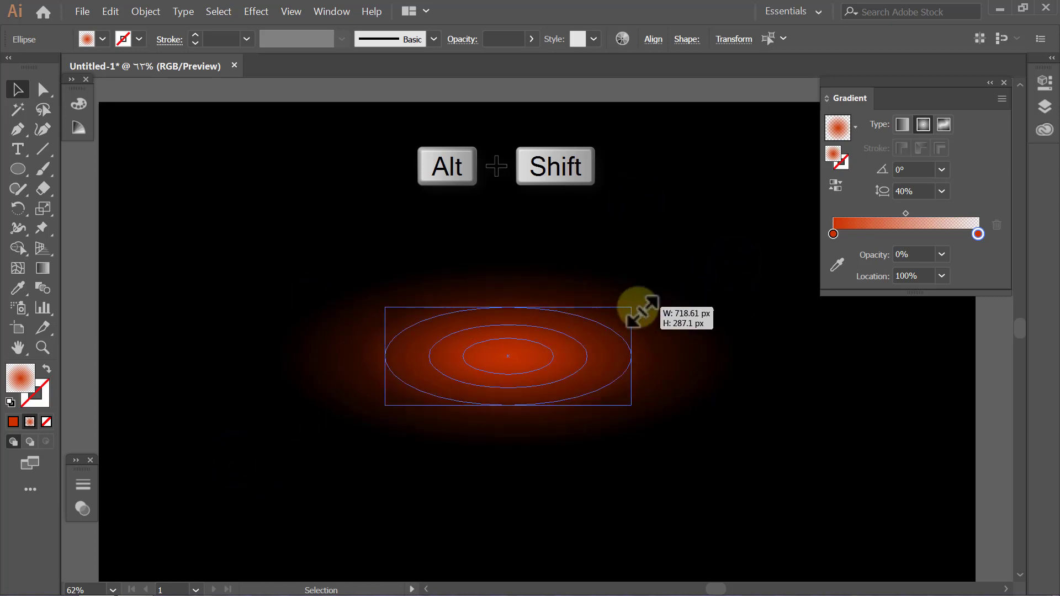
left_click_drag(538, 359, 500, 232)
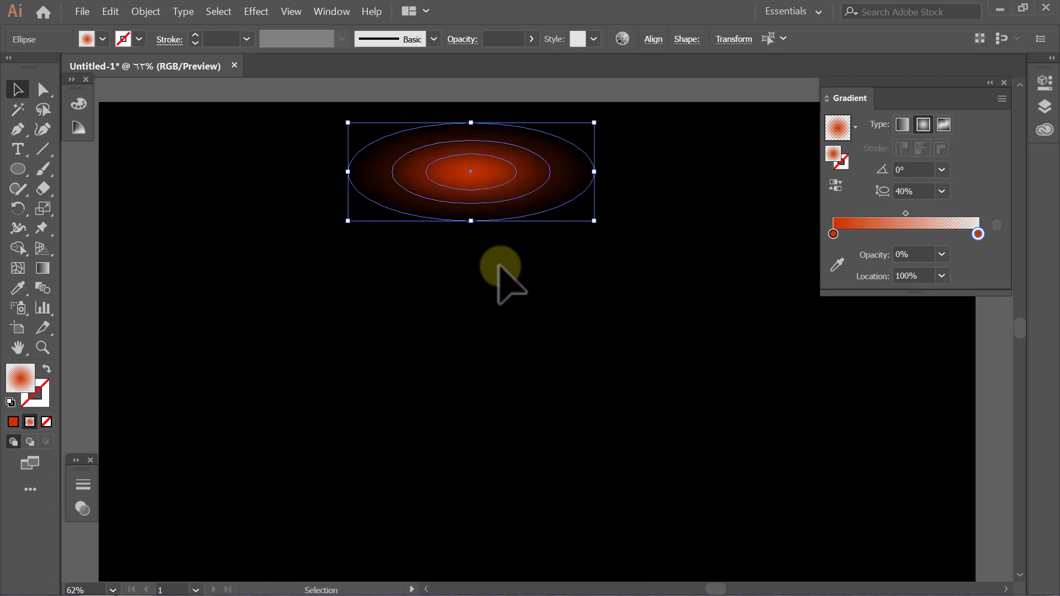
left_click_drag(480, 173, 513, 369)
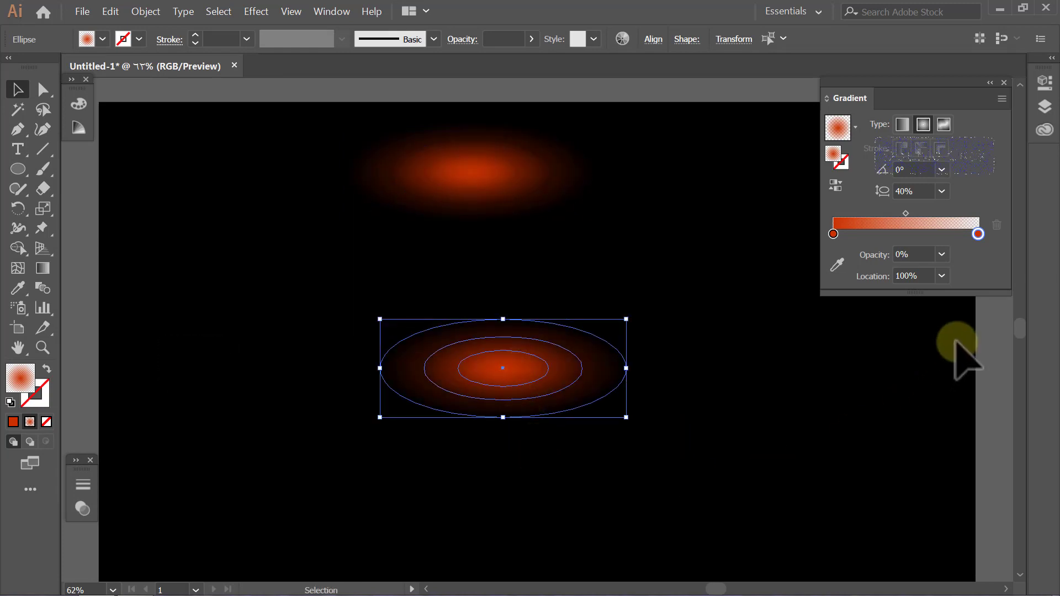
Recolour the gradient's faded end stop to sky blue, RGB 0, 204, 255.
double_click(979, 234)
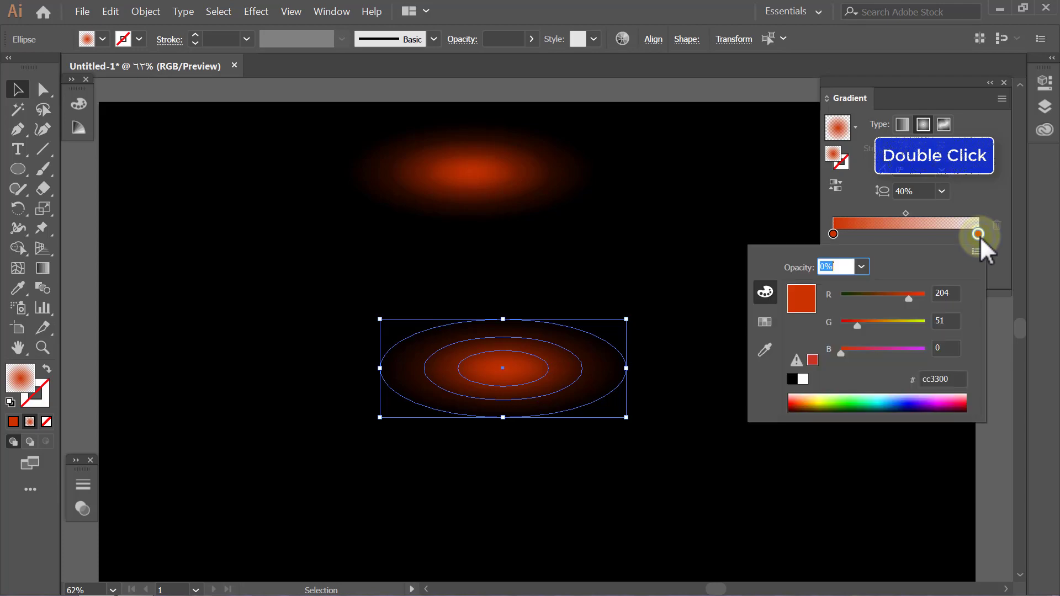
left_click(959, 293)
double_click(959, 294)
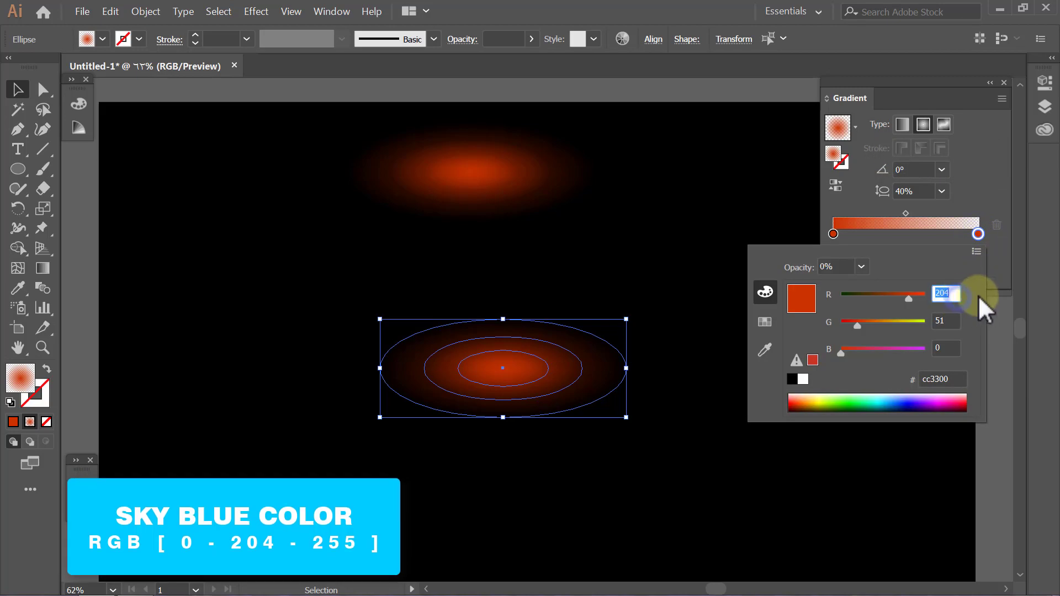
type("0")
double_click(953, 321)
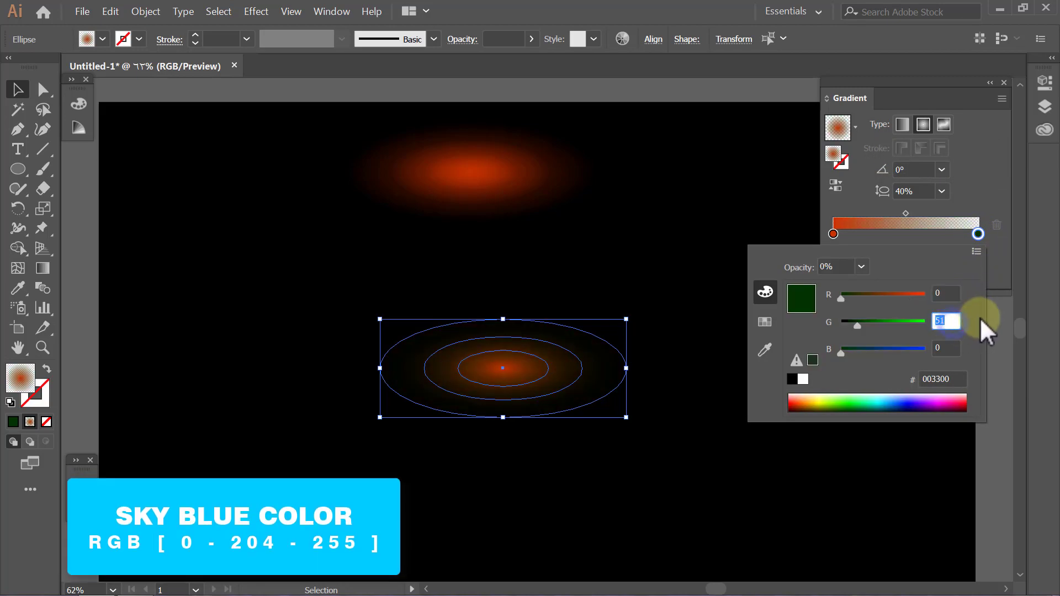
type("204")
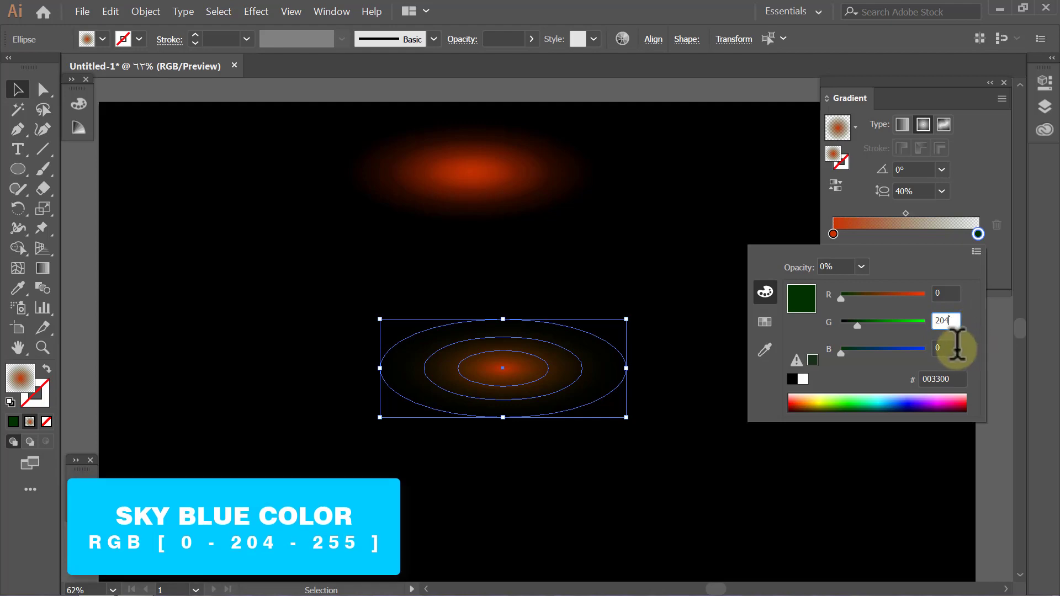
key("Tab")
type("255")
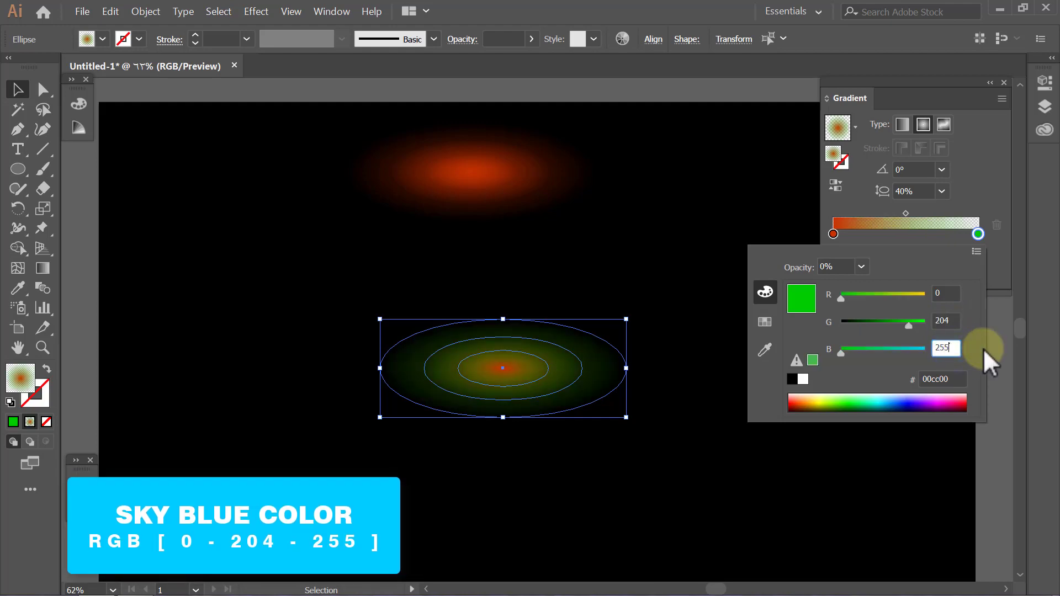
key("Return")
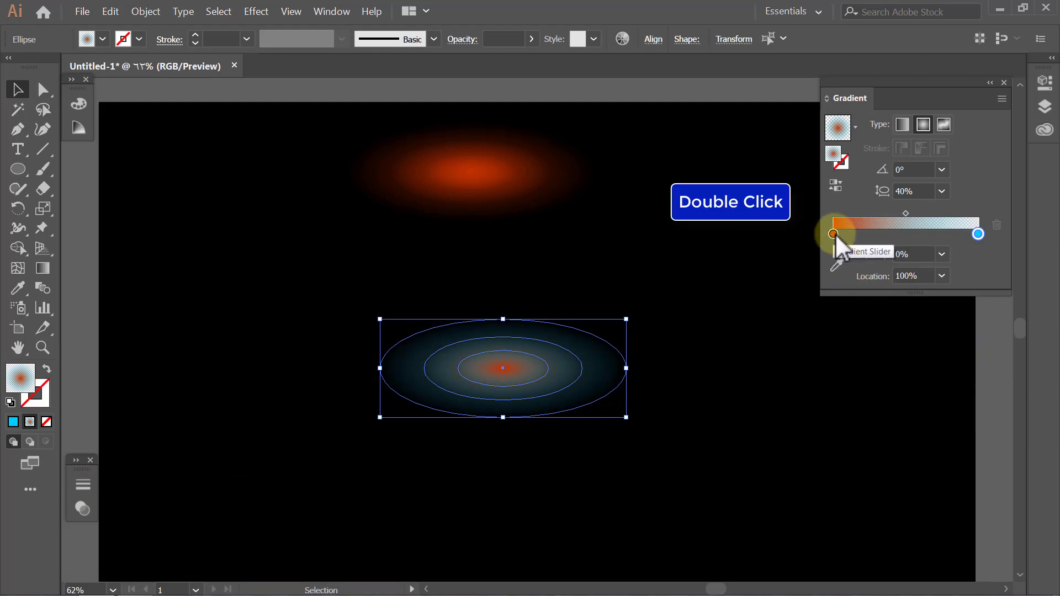
Recolour the gradient's starting stop to sky blue, RGB 0, 204, 255.
double_click(834, 234)
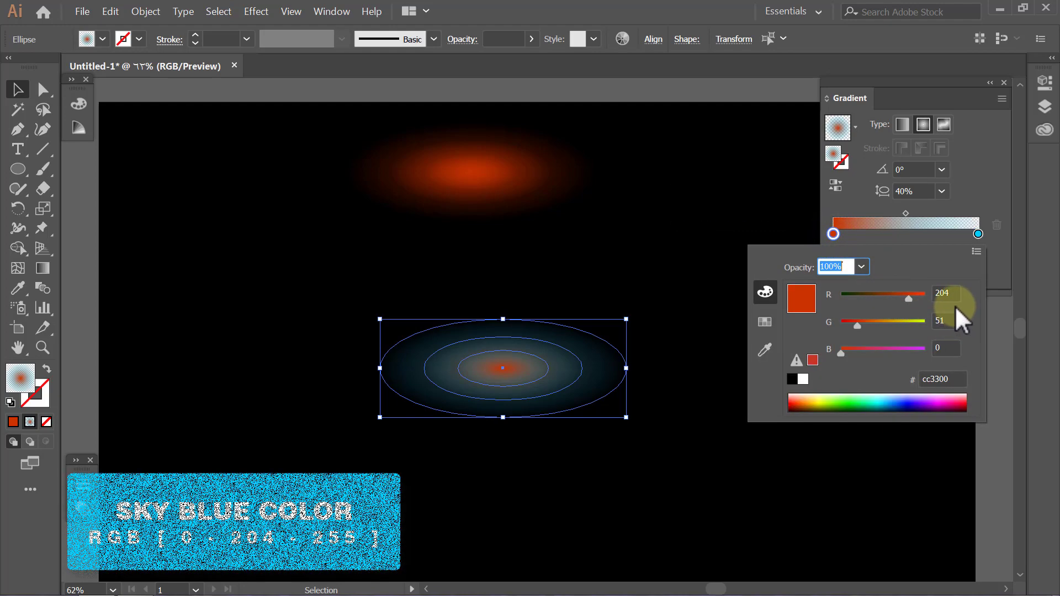
double_click(947, 293)
type("0")
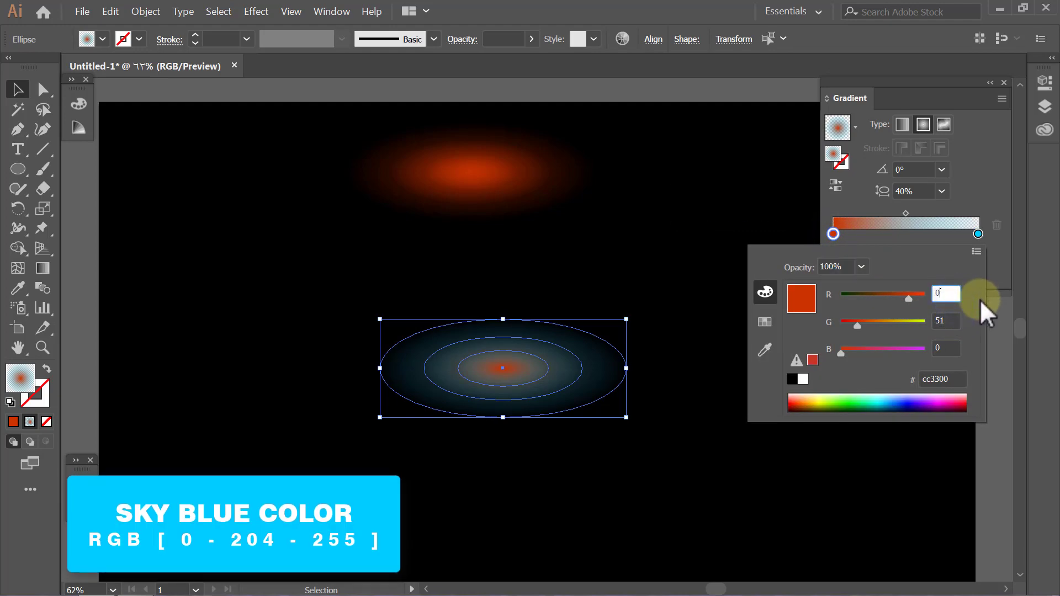
key("Tab")
type("2")
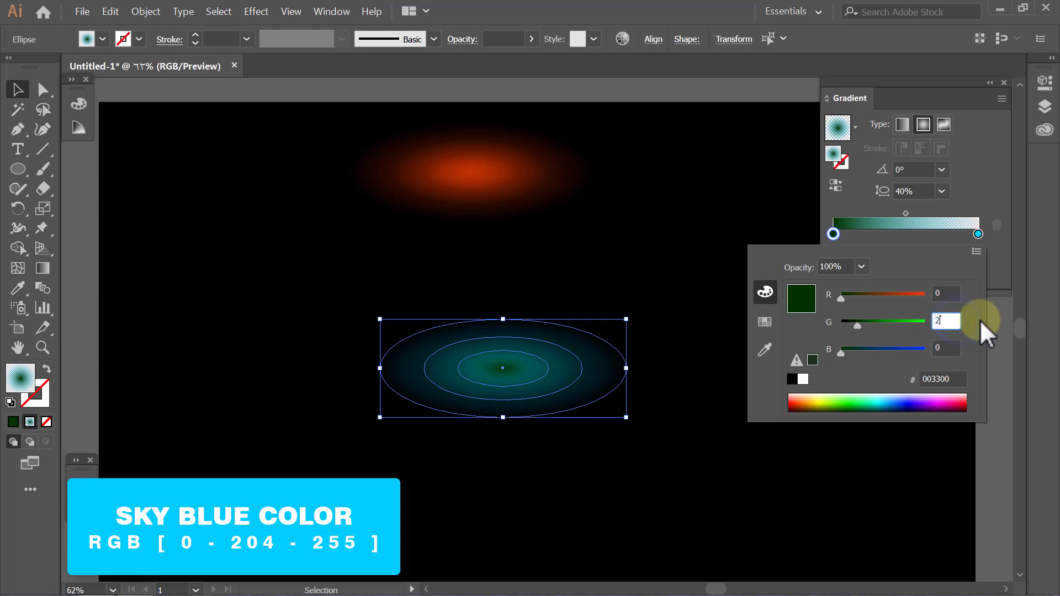
type("04")
left_click(956, 347)
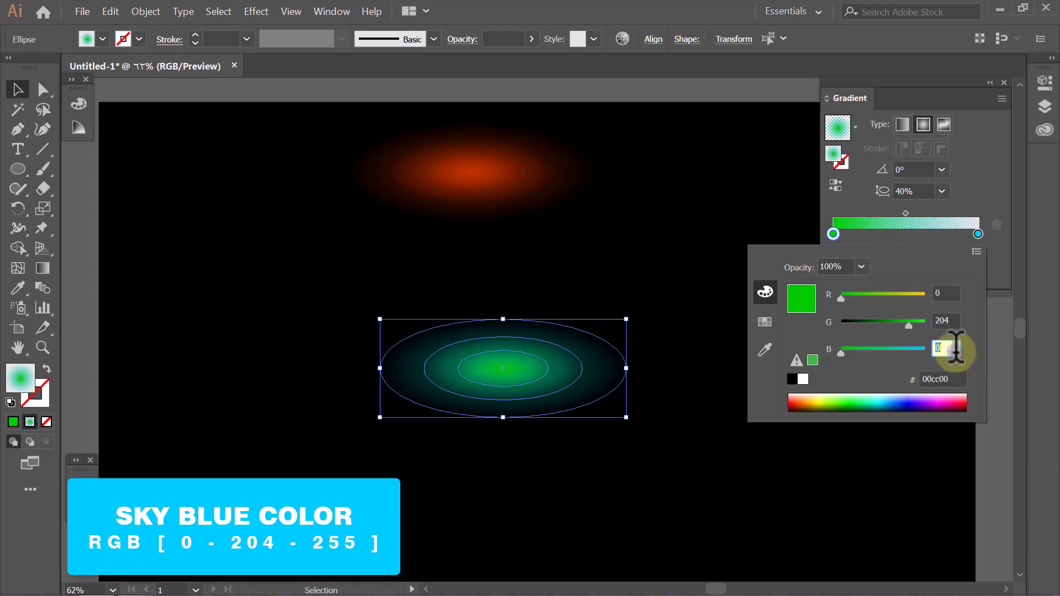
type("255")
key("Return")
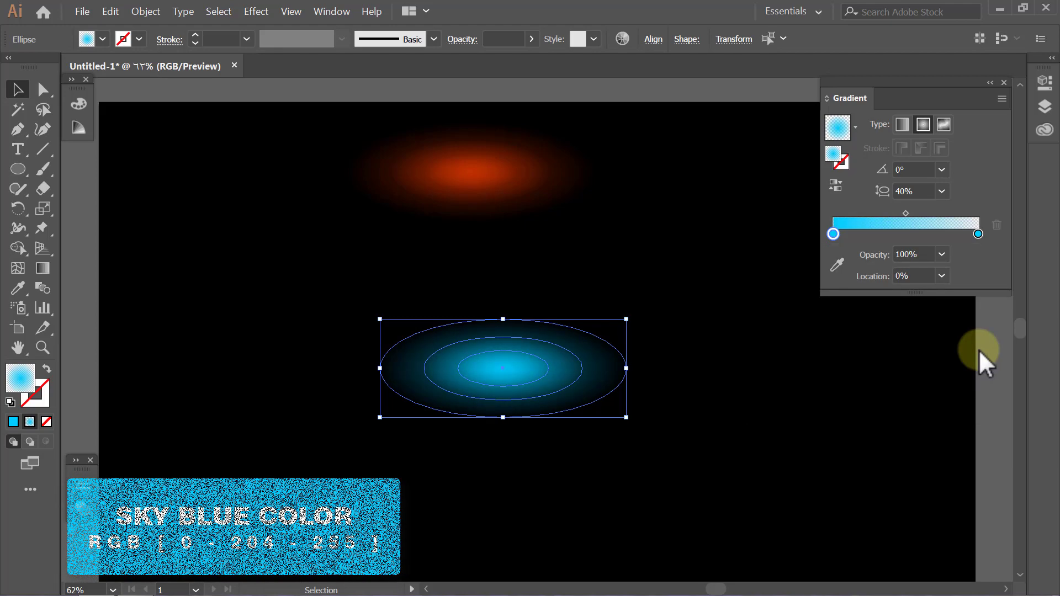
Select the blue glow's outer ellipse and bring back the Transparency panel.
left_click(980, 350)
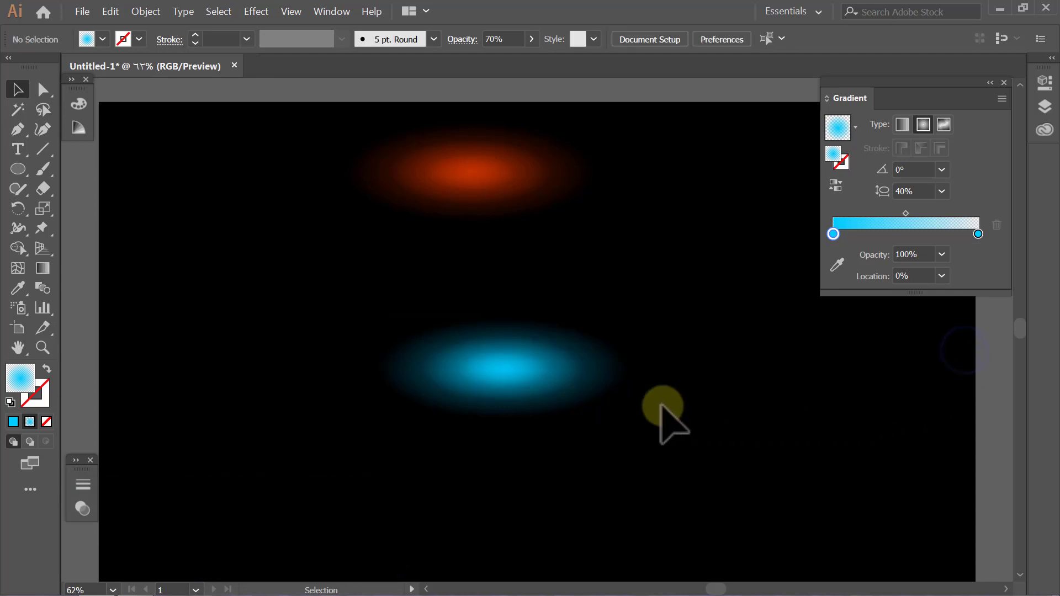
left_click(614, 374)
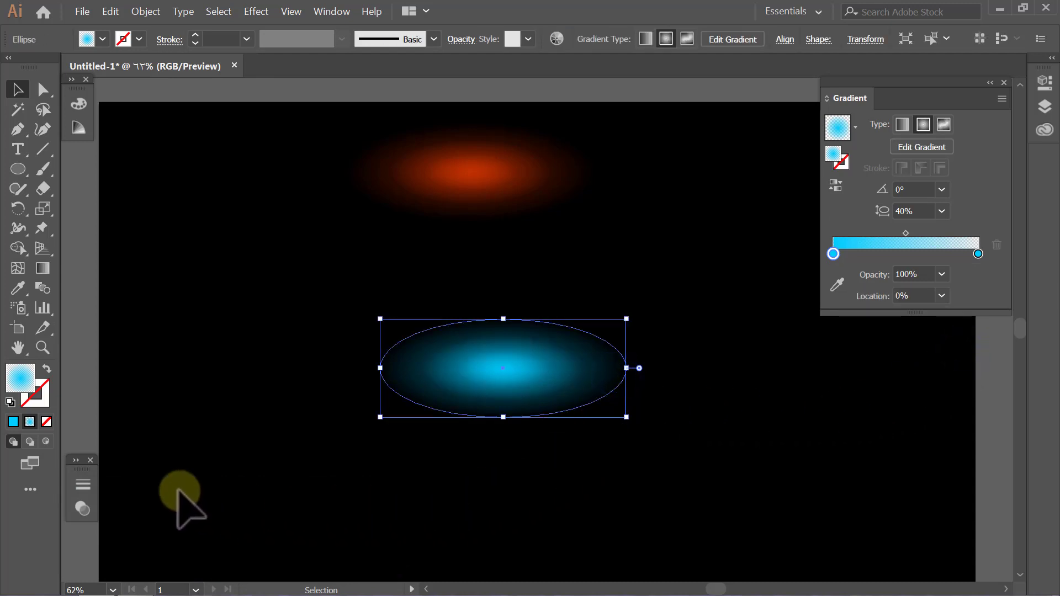
left_click(77, 463)
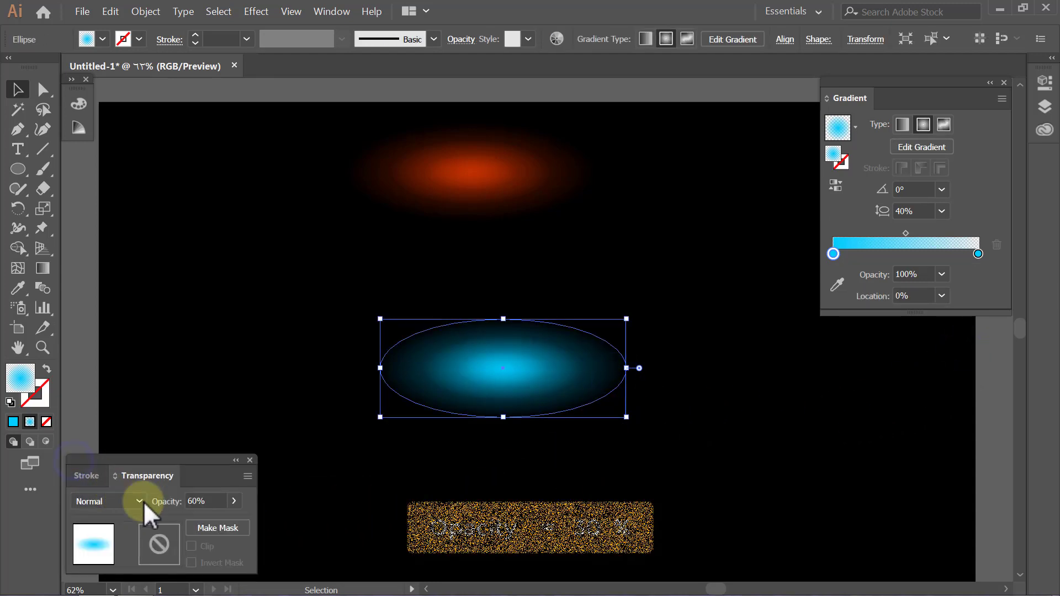
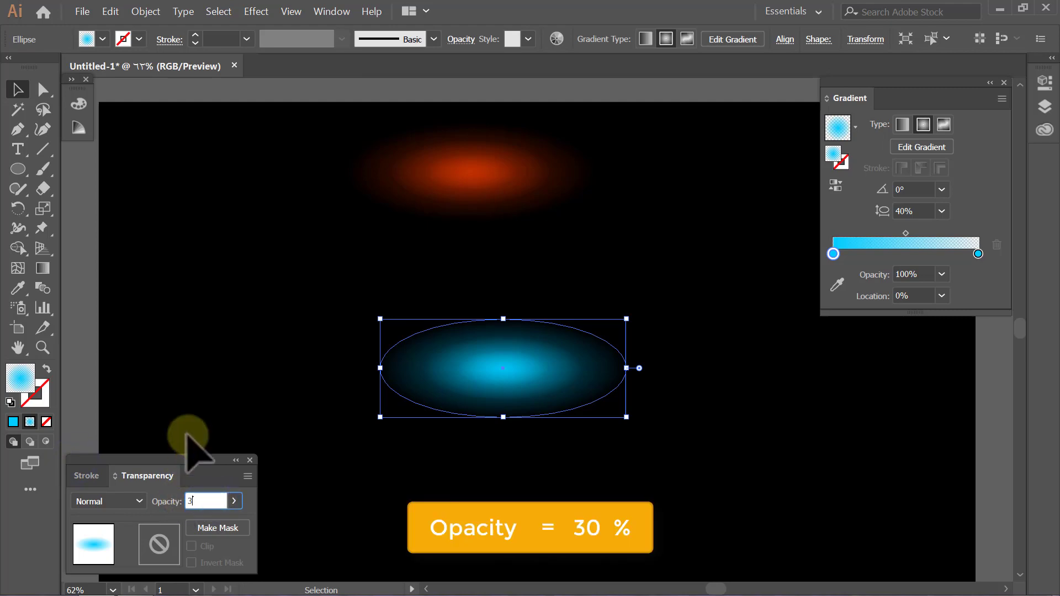
Set the blue glow's three stacked ellipses to 30%, 20% and 40% opacity.
type("0")
key("Return")
left_click(187, 374)
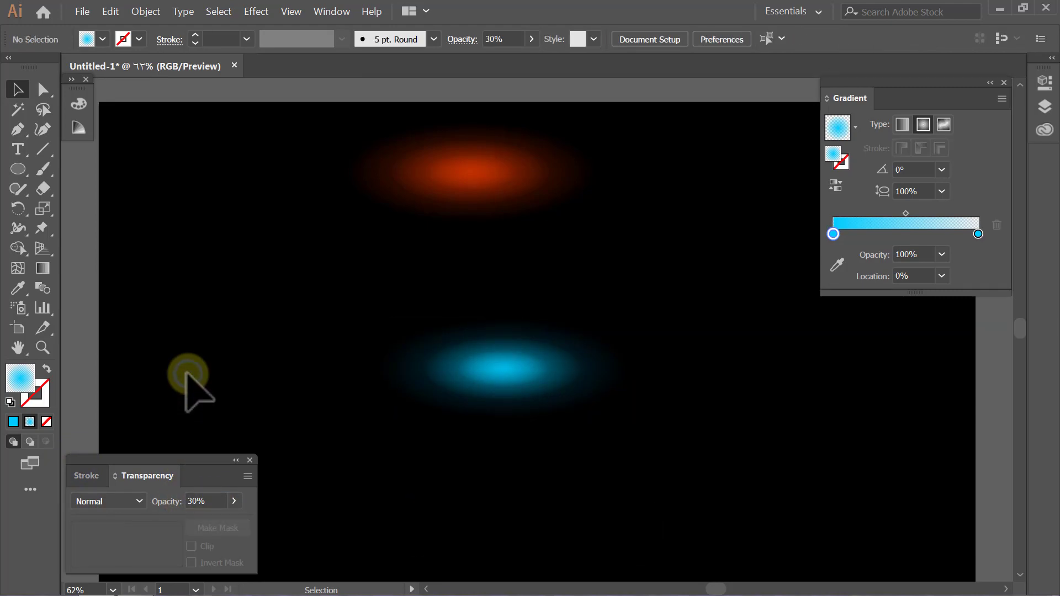
left_click(563, 381)
type("20")
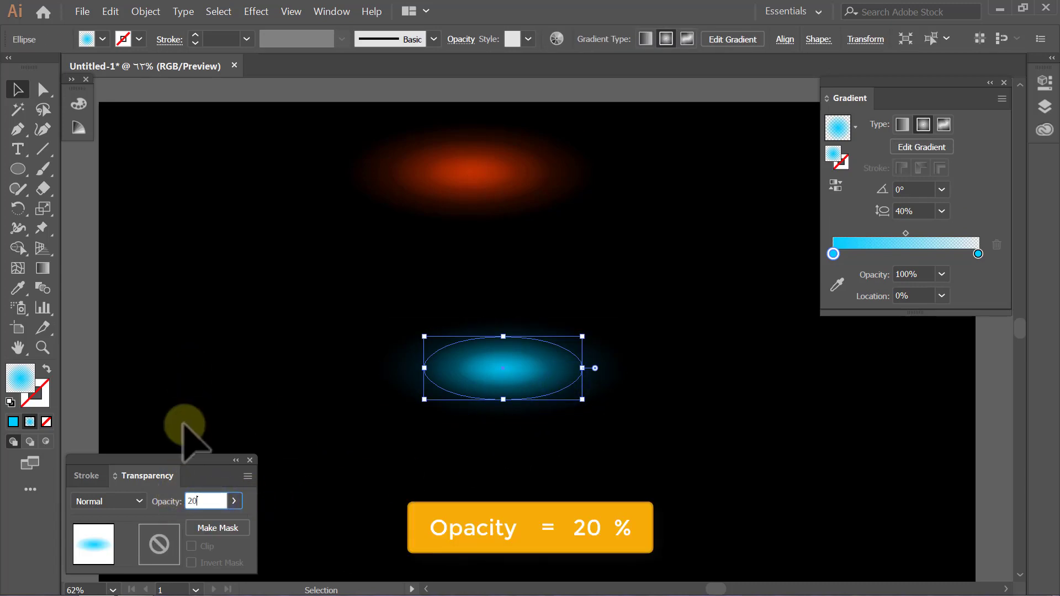
key("Return")
left_click(185, 425)
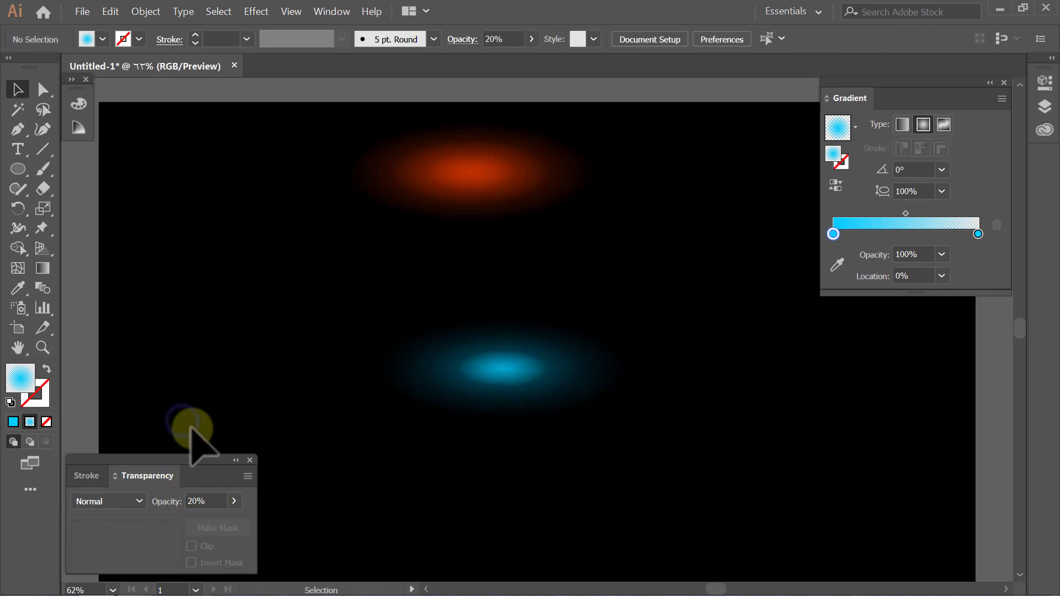
left_click(498, 381)
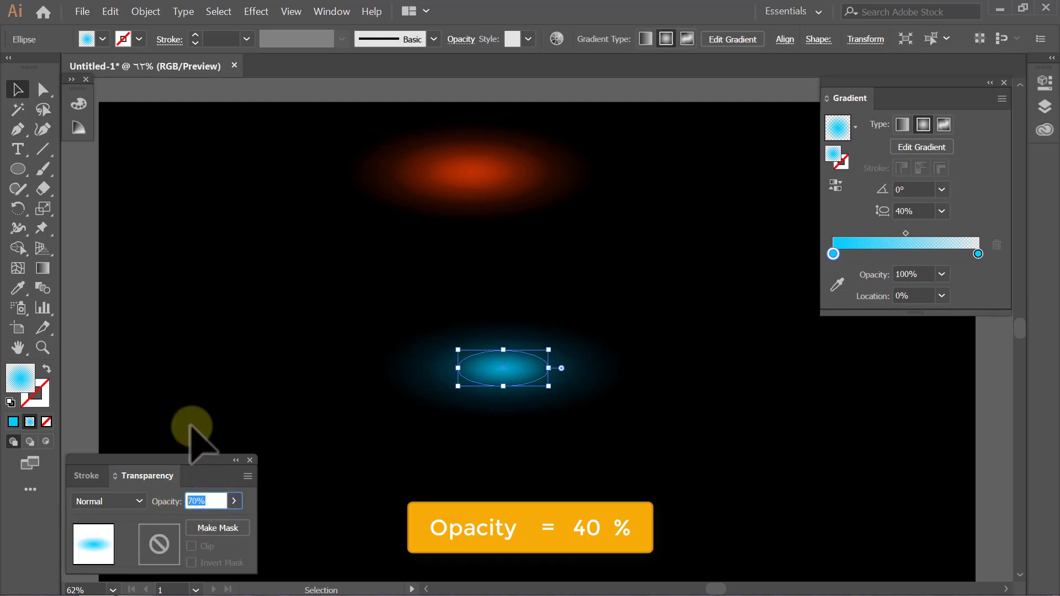
left_click(205, 396)
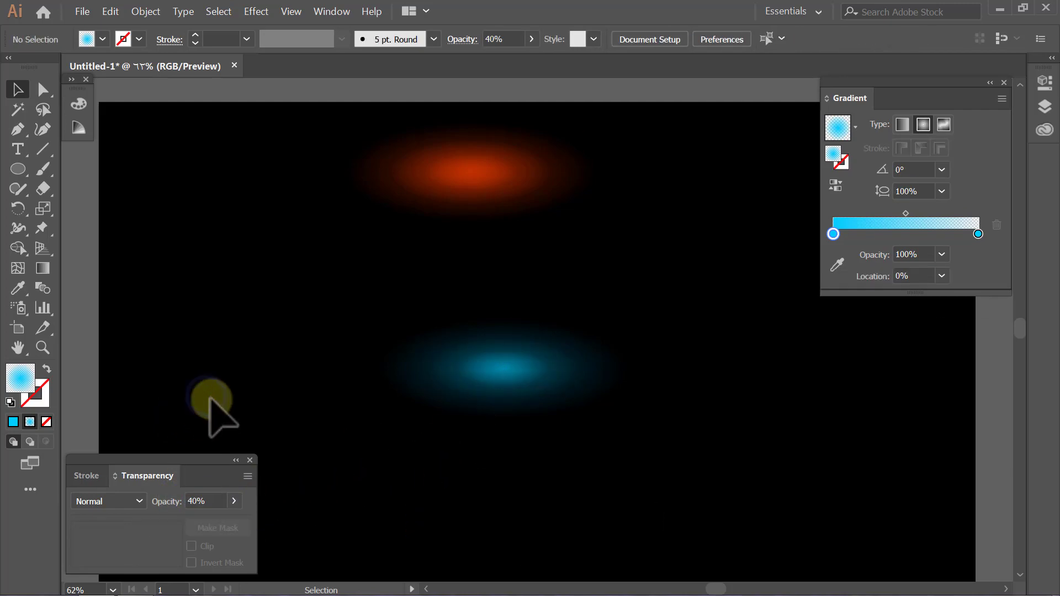
Alt-drag a copy of the blue glow lower right and set both gradient stops to white (ffffff).
left_click_drag(589, 295, 497, 426)
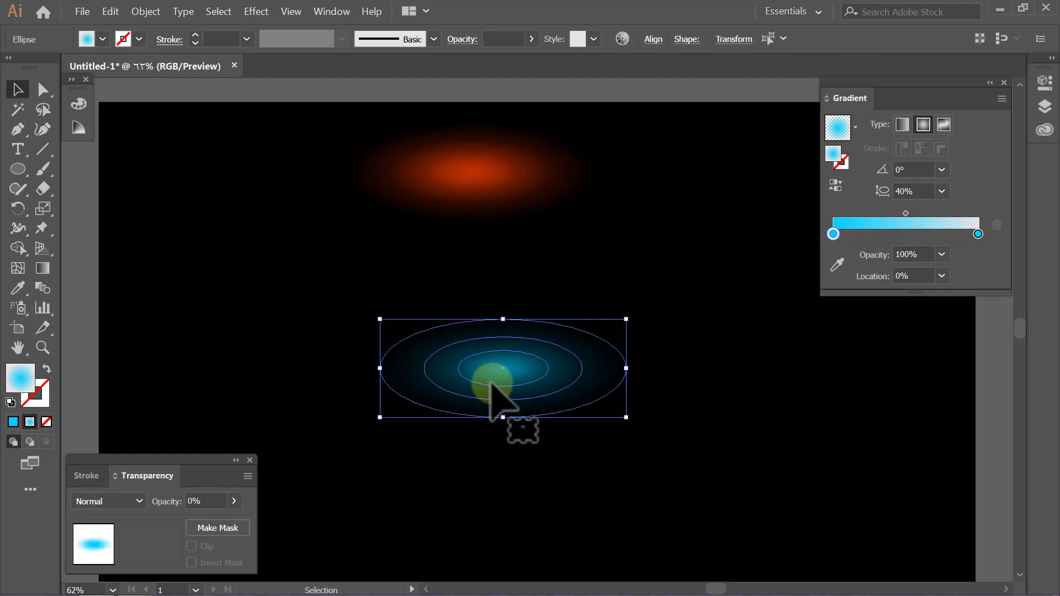
left_click_drag(491, 387, 773, 497)
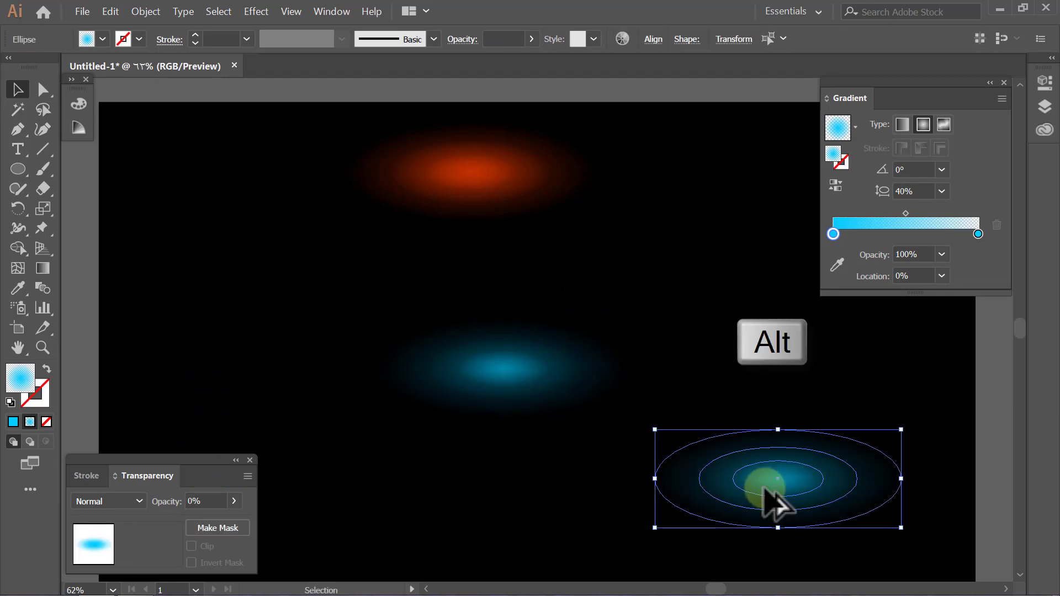
double_click(979, 234)
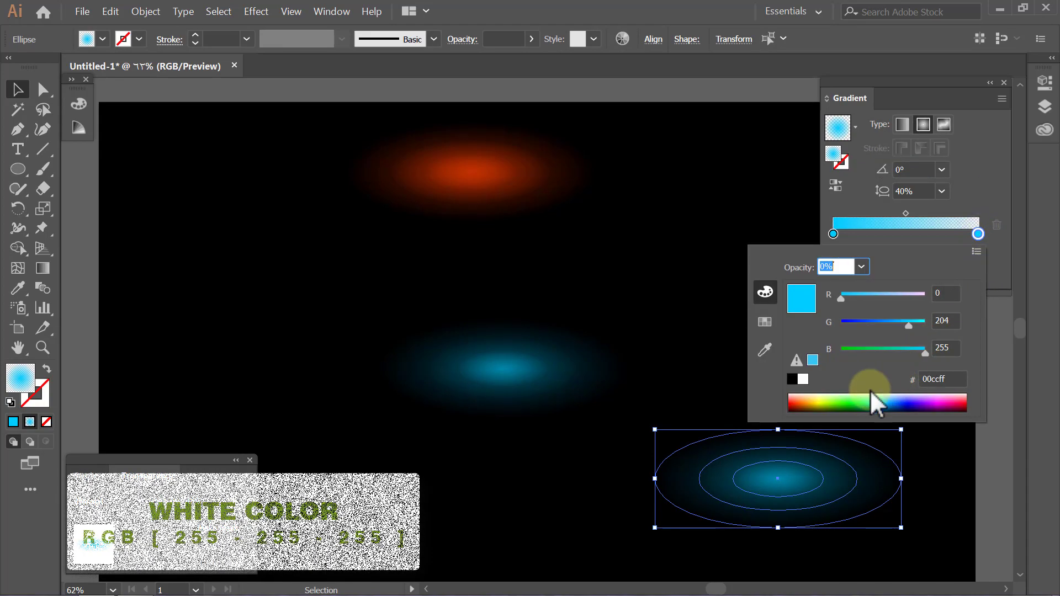
left_click(803, 379)
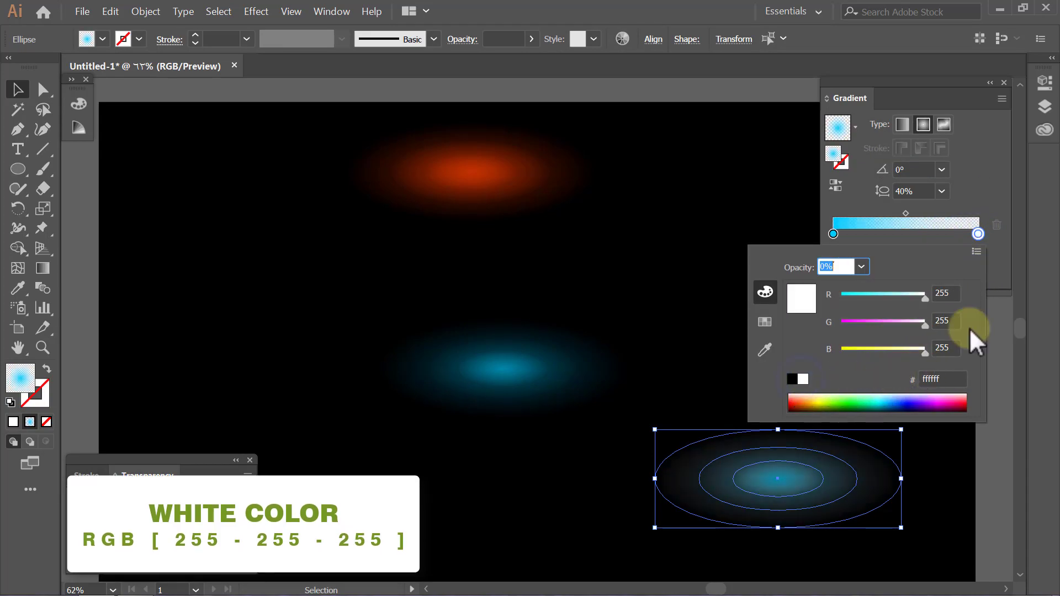
left_click(996, 271)
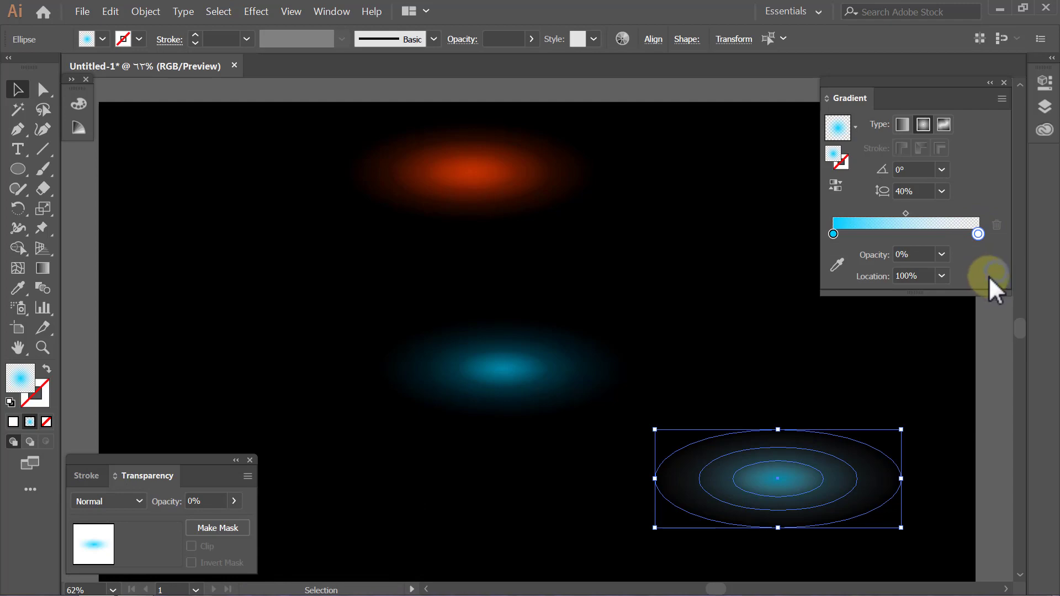
double_click(833, 234)
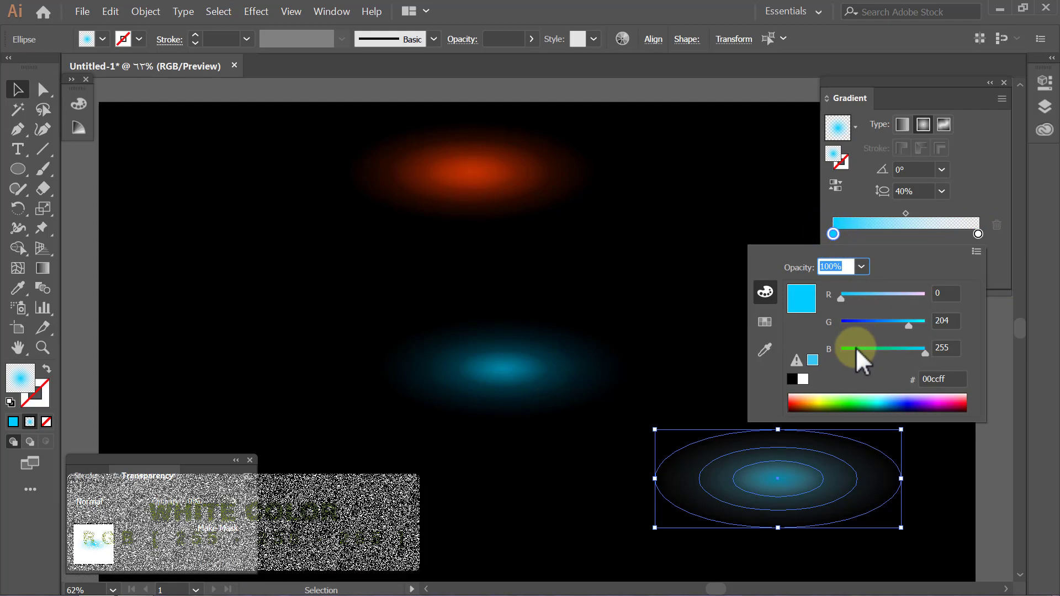
left_click(803, 379)
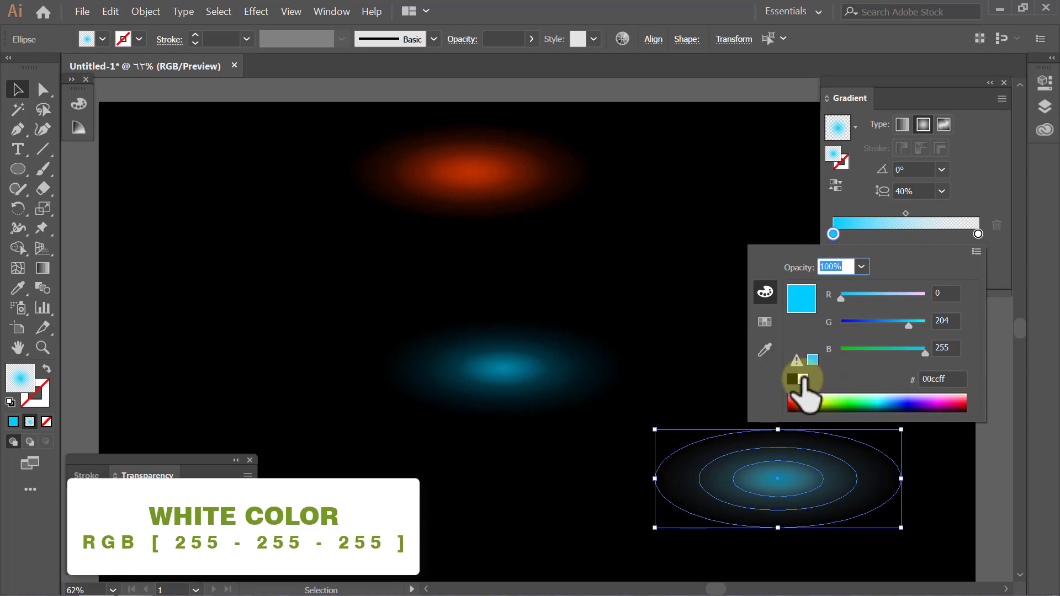
left_click(998, 266)
left_click(926, 347)
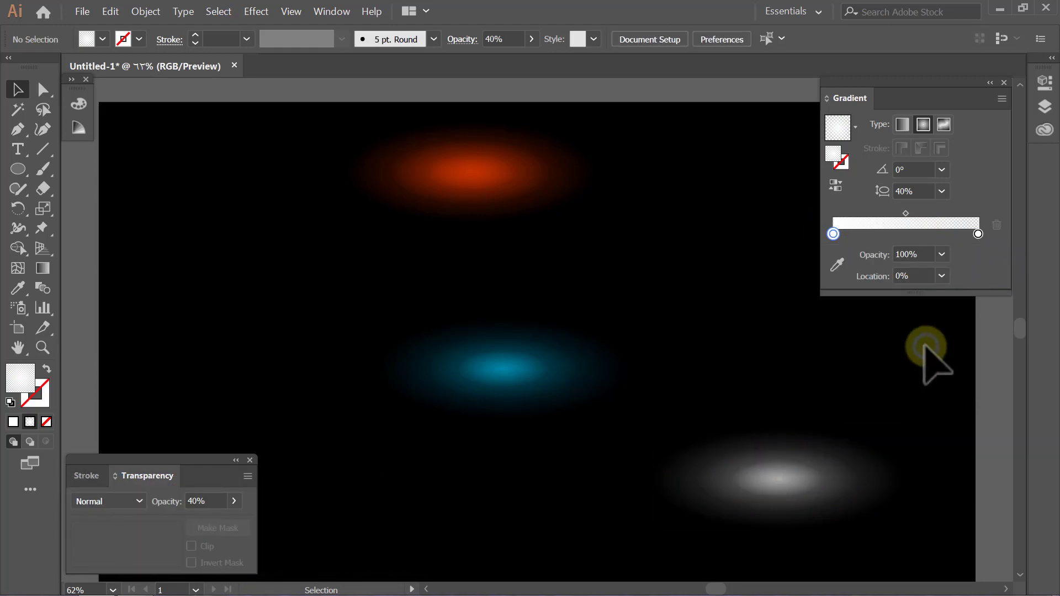
Close the Gradient panel and collapse the Transparency panel.
left_click(1003, 82)
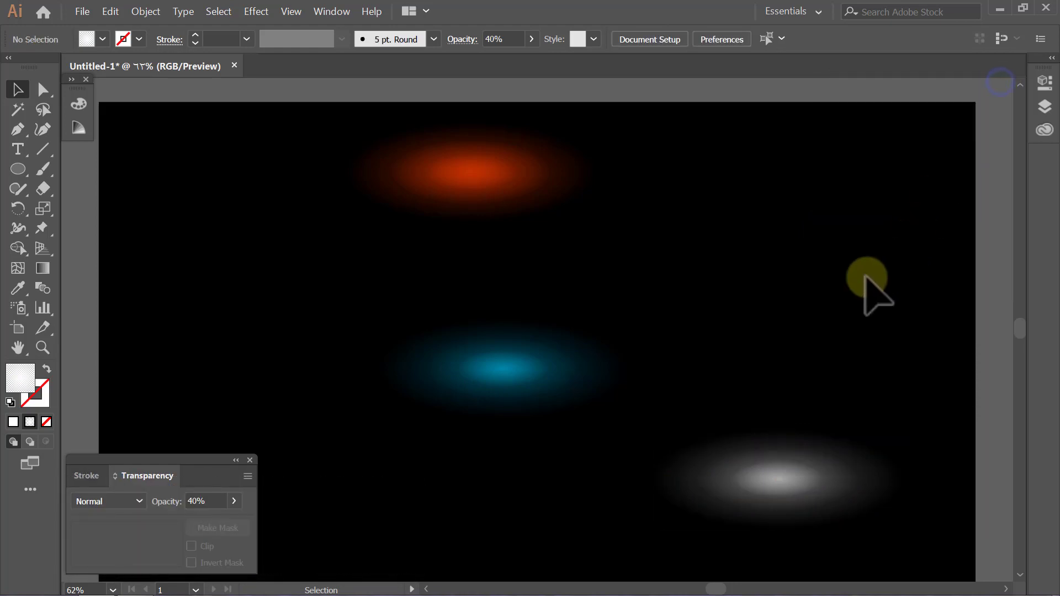
left_click(236, 460)
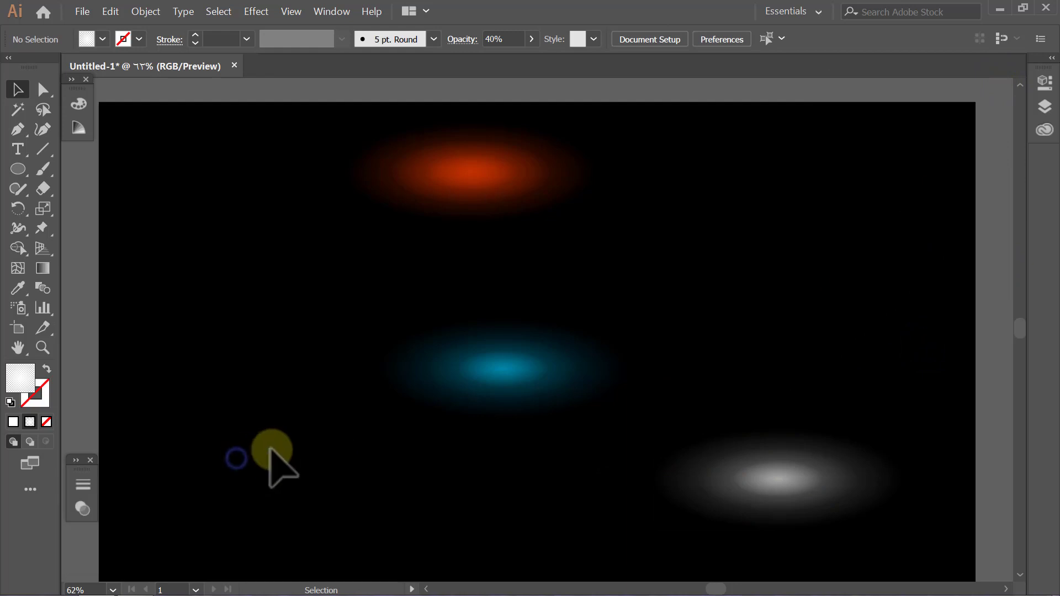
left_click_drag(829, 375, 730, 530)
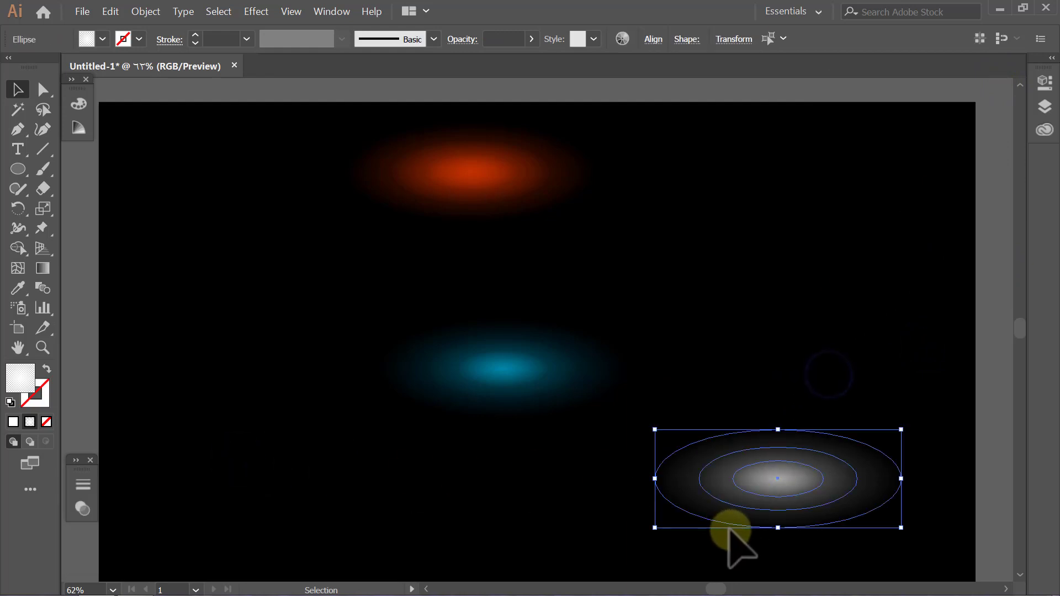
left_click(152, 13)
left_click(189, 175)
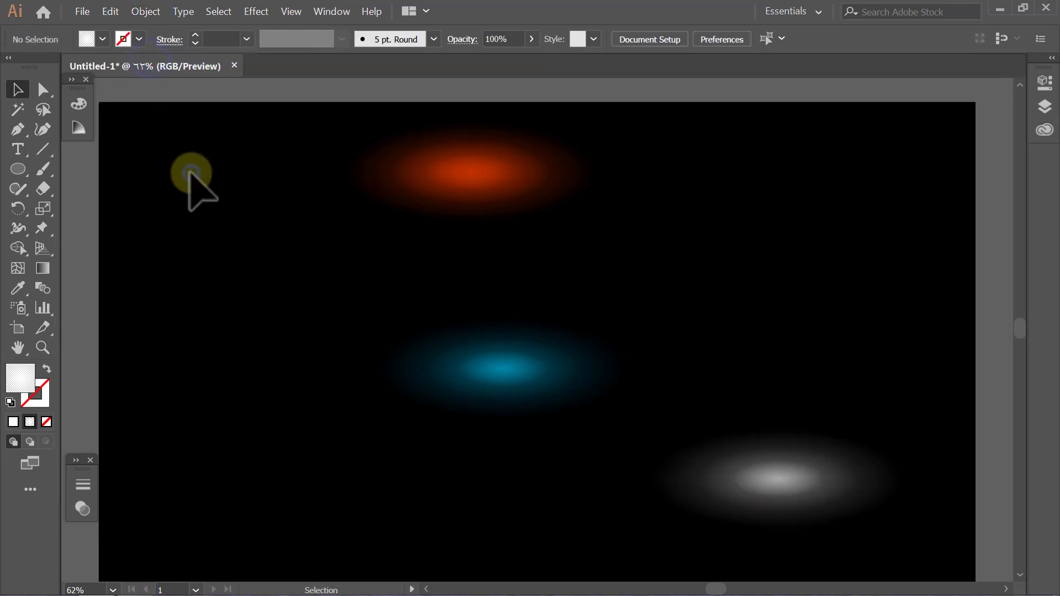
Group the blue glow's ellipses into a single object.
left_click_drag(640, 278, 489, 431)
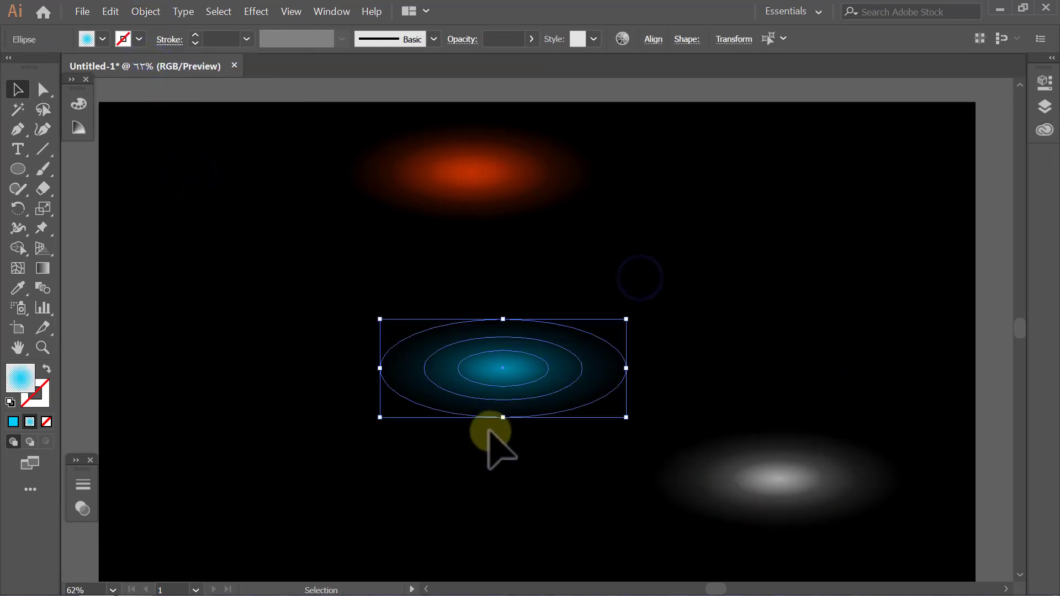
left_click(155, 11)
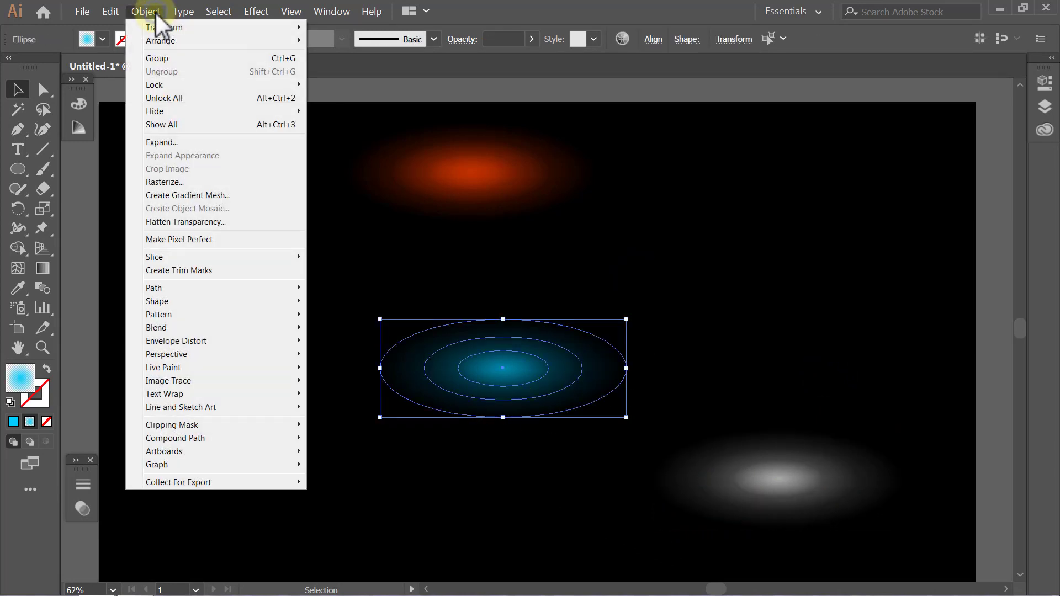
left_click(161, 58)
left_click(235, 249)
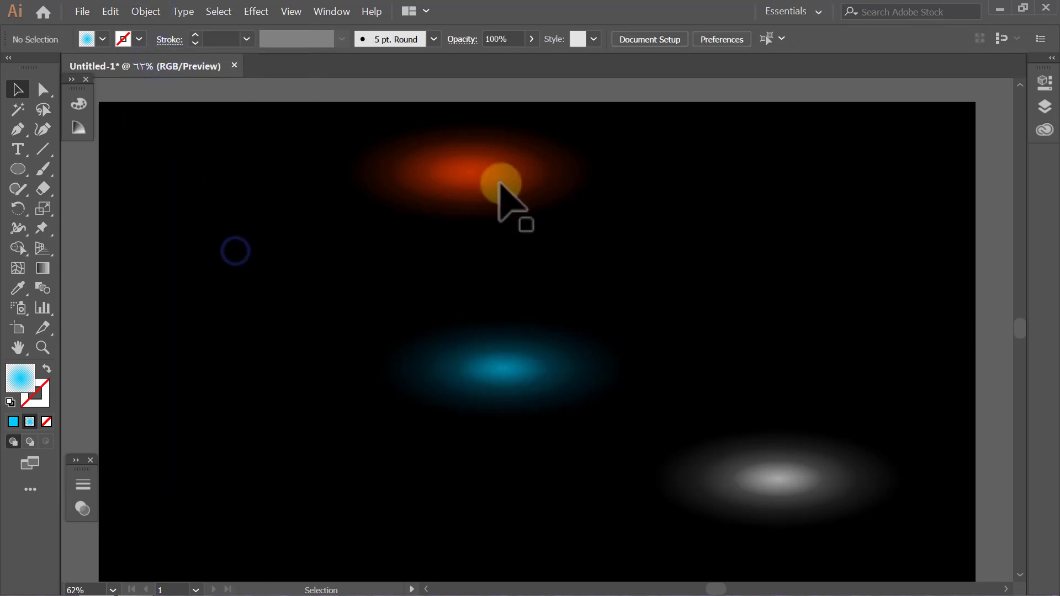
Group the red glow's ellipses into a single object.
mouse_move(594, 120)
left_mouse_down()
mouse_move(464, 225)
mouse_move(476, 237)
left_mouse_up()
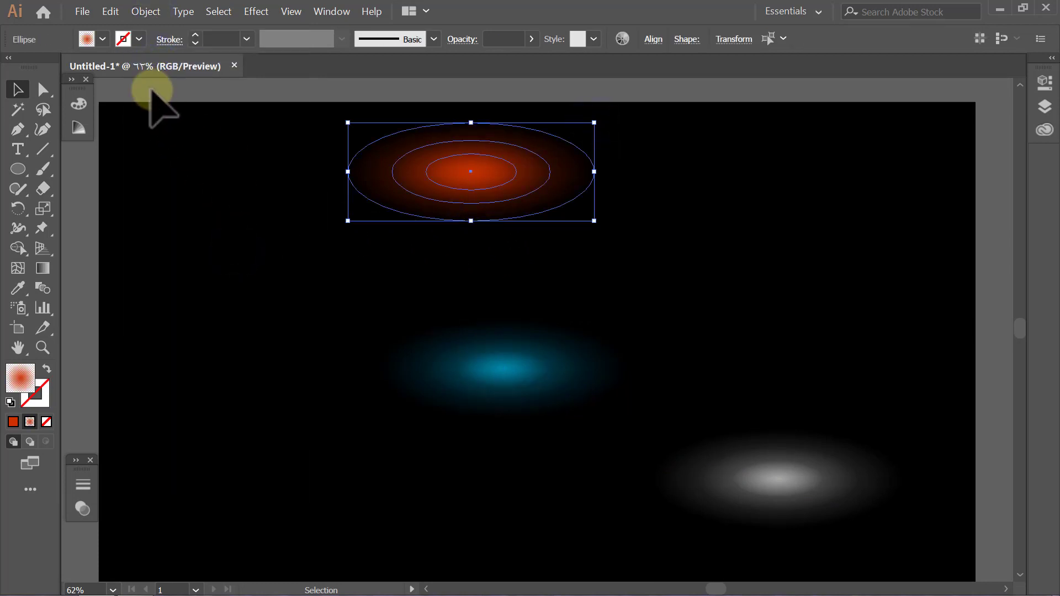
left_click(151, 10)
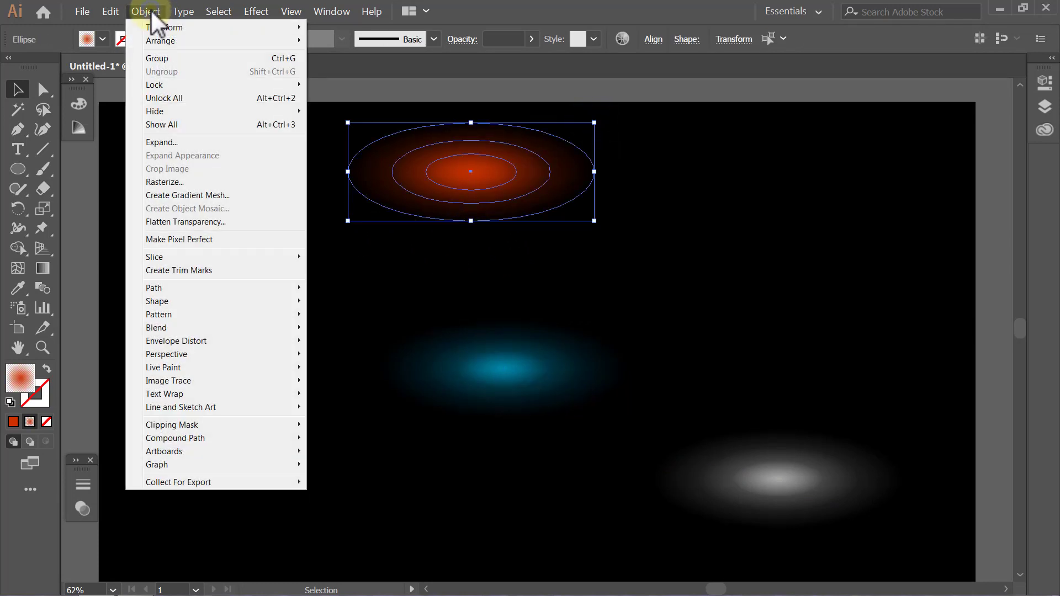
left_click(167, 62)
left_click(231, 191)
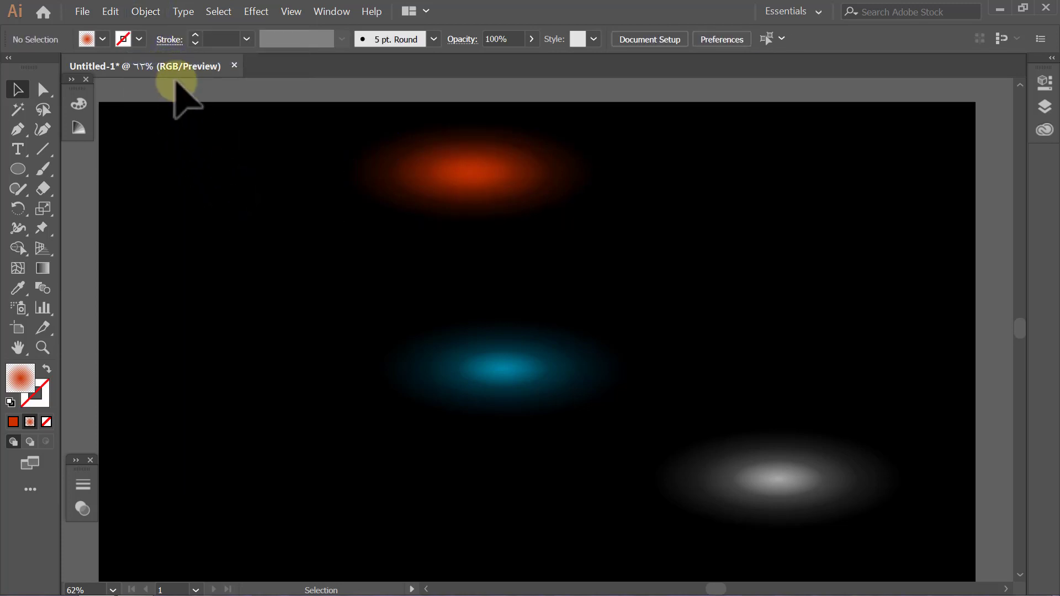
left_click(152, 15)
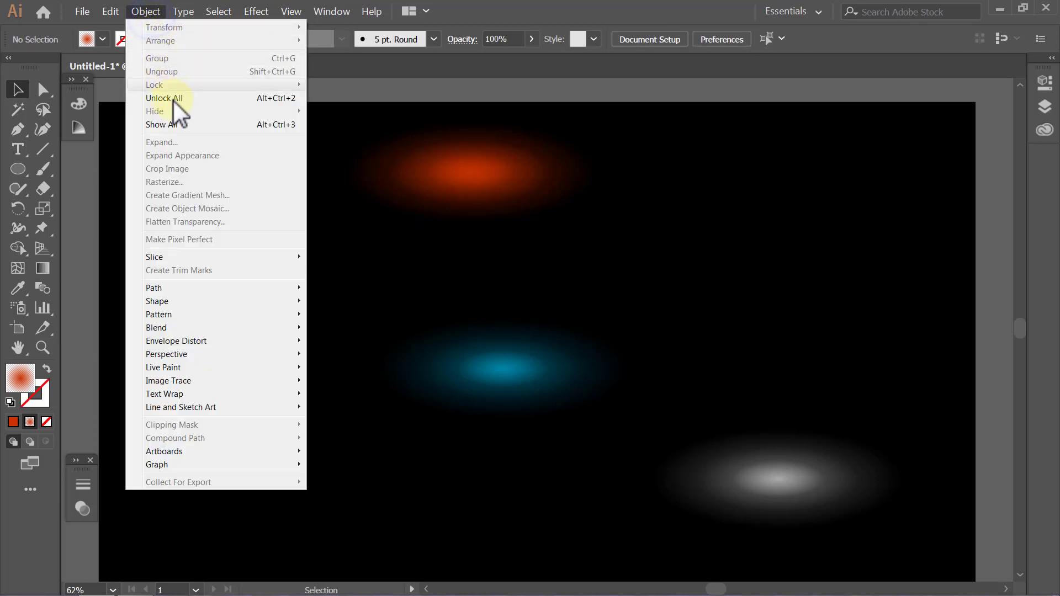
Reveal the hidden spheres and move the orange glow beneath the orange sphere.
left_click(173, 124)
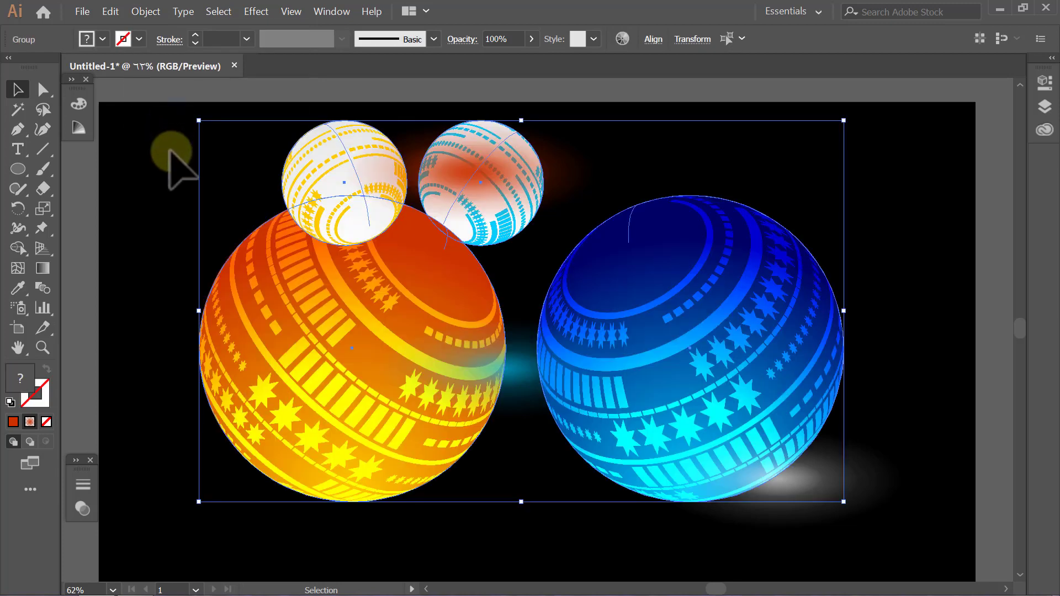
left_click(170, 154)
left_click(468, 181)
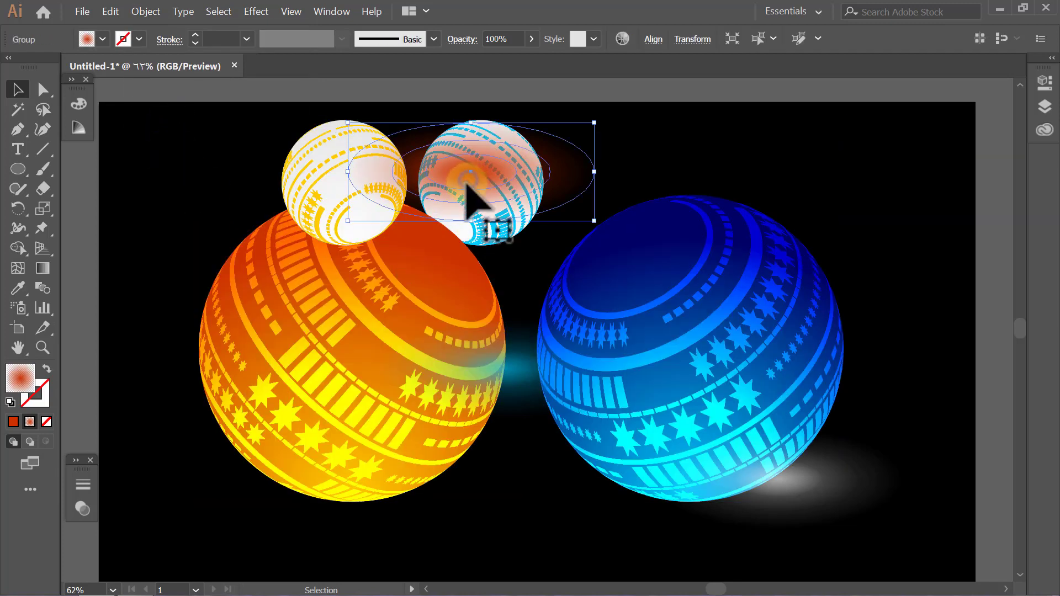
left_click_drag(478, 173, 383, 507)
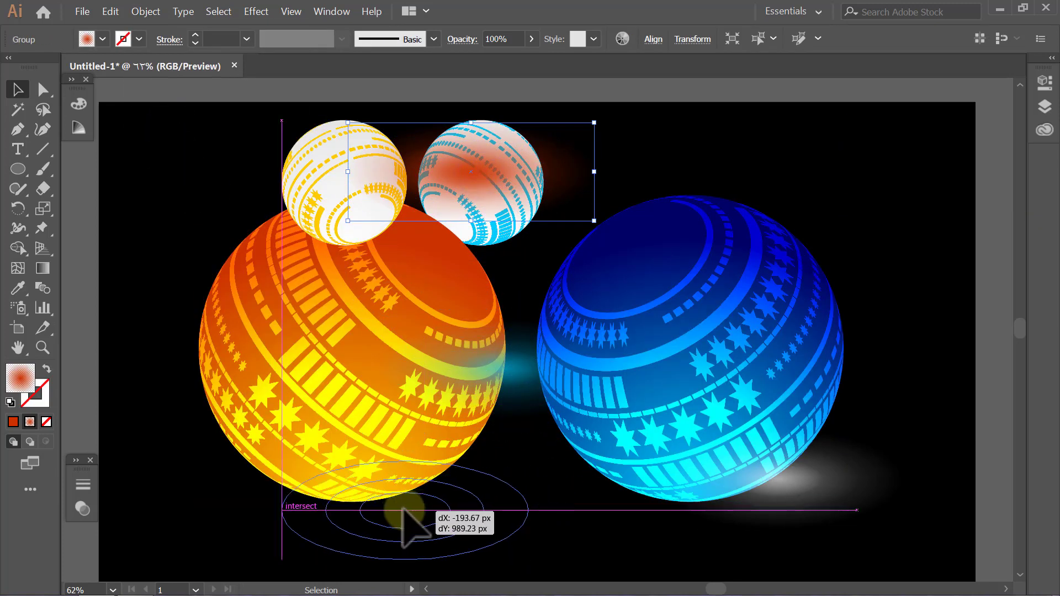
left_click_drag(383, 507, 356, 502)
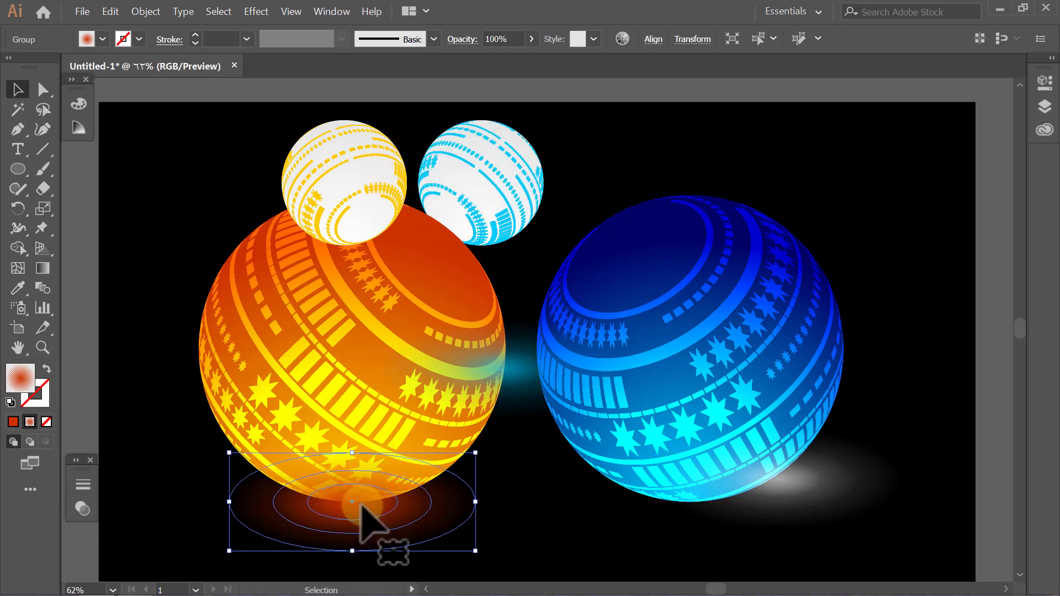
left_click(166, 457)
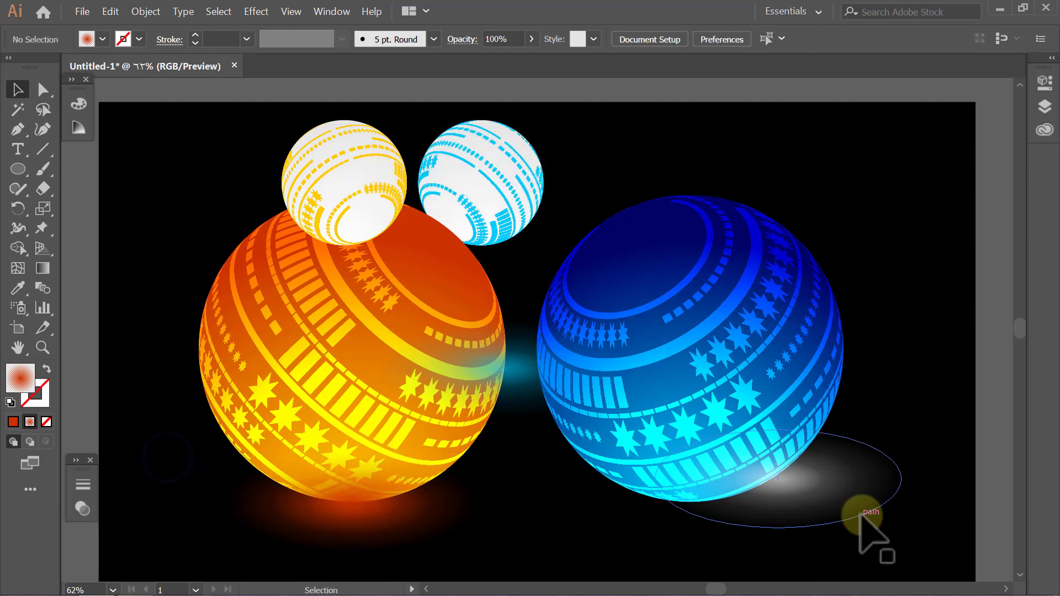
Move the white glow to the top right and the cyan glow beneath the blue sphere.
left_click_drag(845, 497, 873, 157)
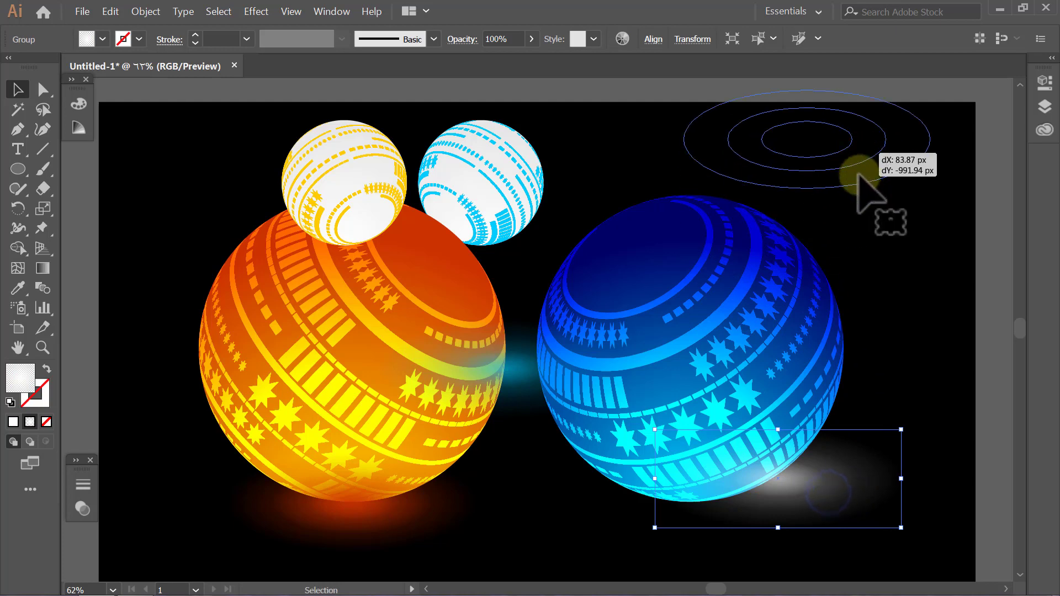
left_click(878, 235)
left_click(574, 386)
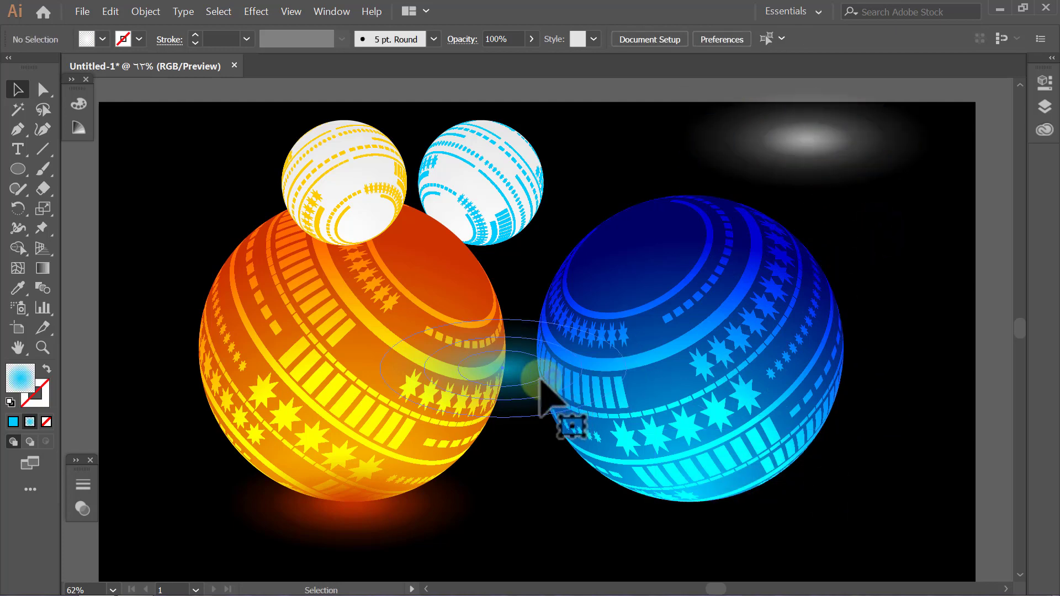
left_click_drag(526, 373, 728, 514)
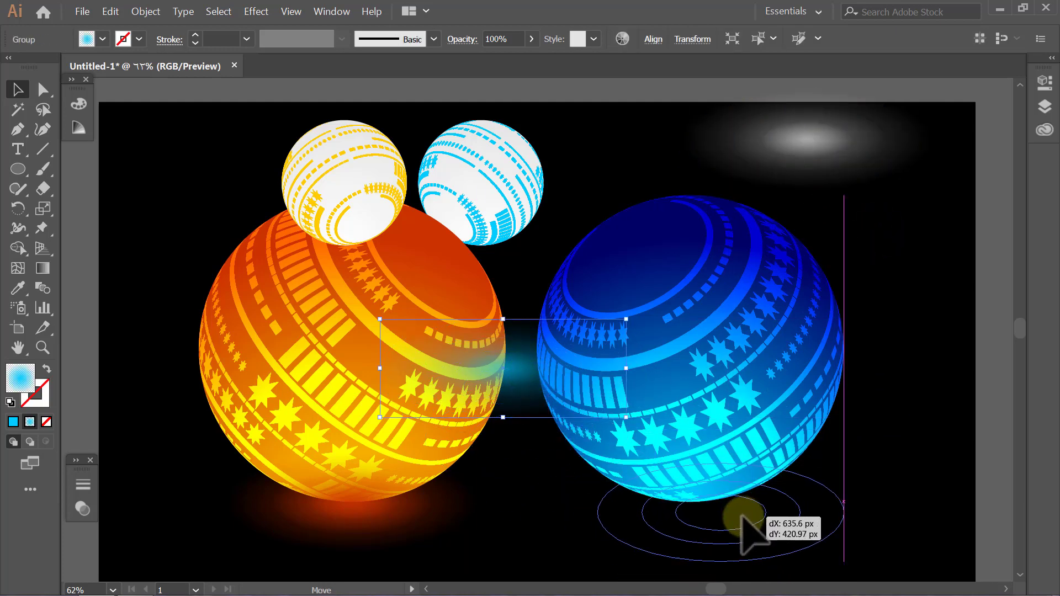
left_click_drag(728, 513, 704, 506)
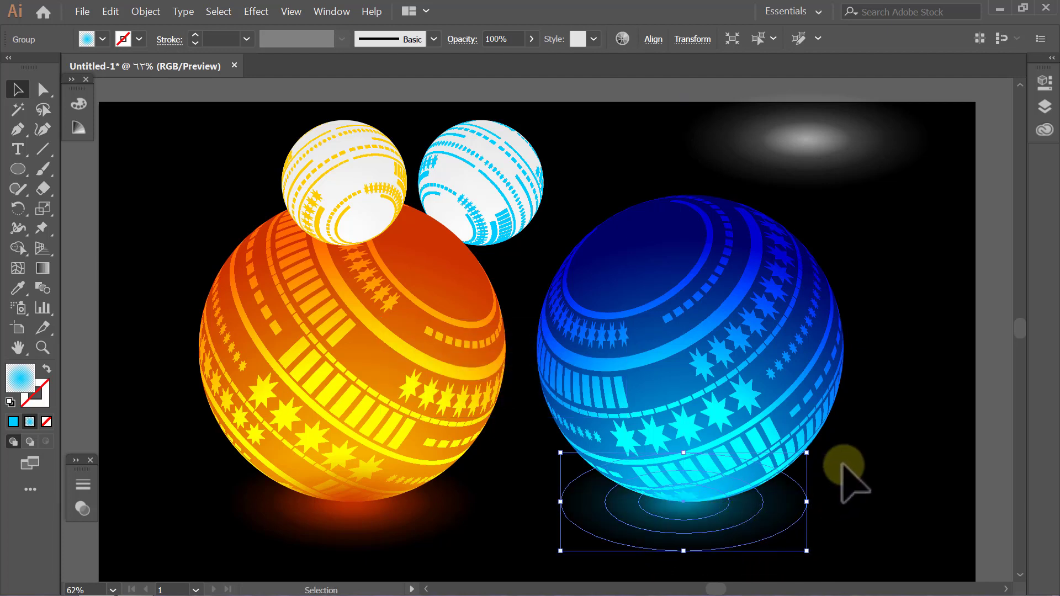
Enlarge the orange and cyan glows evenly, then nudge each into place under its sphere.
left_click(863, 449)
left_click(755, 527)
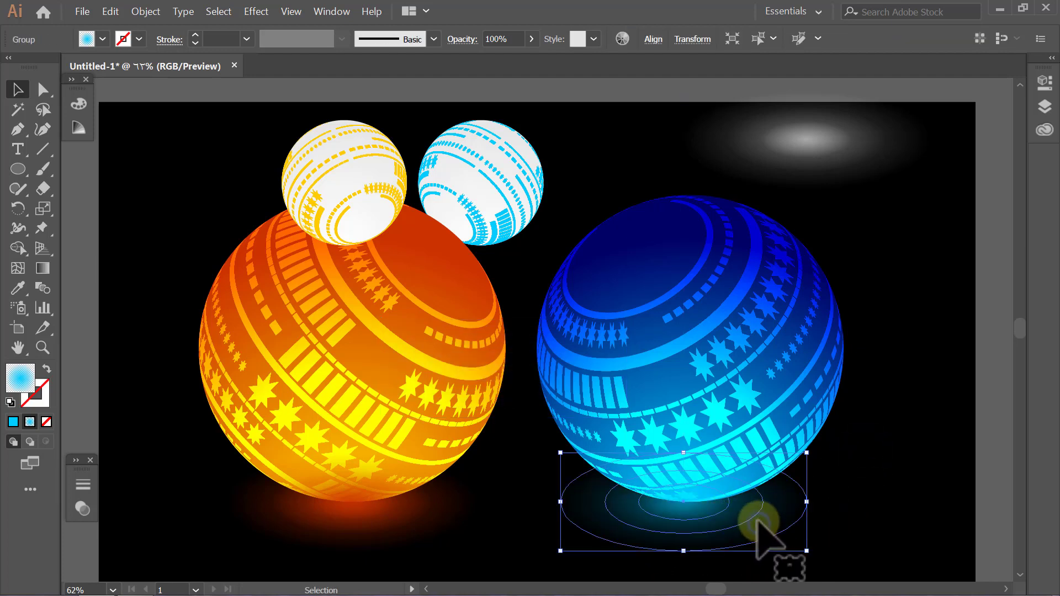
left_click(396, 527, "shift")
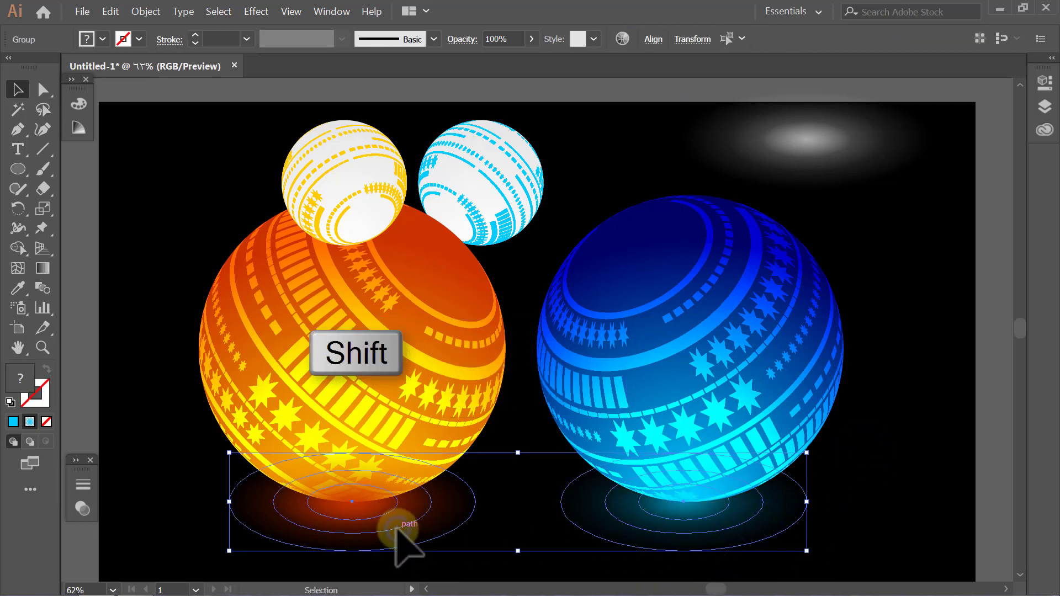
left_click_drag(807, 453, 840, 439)
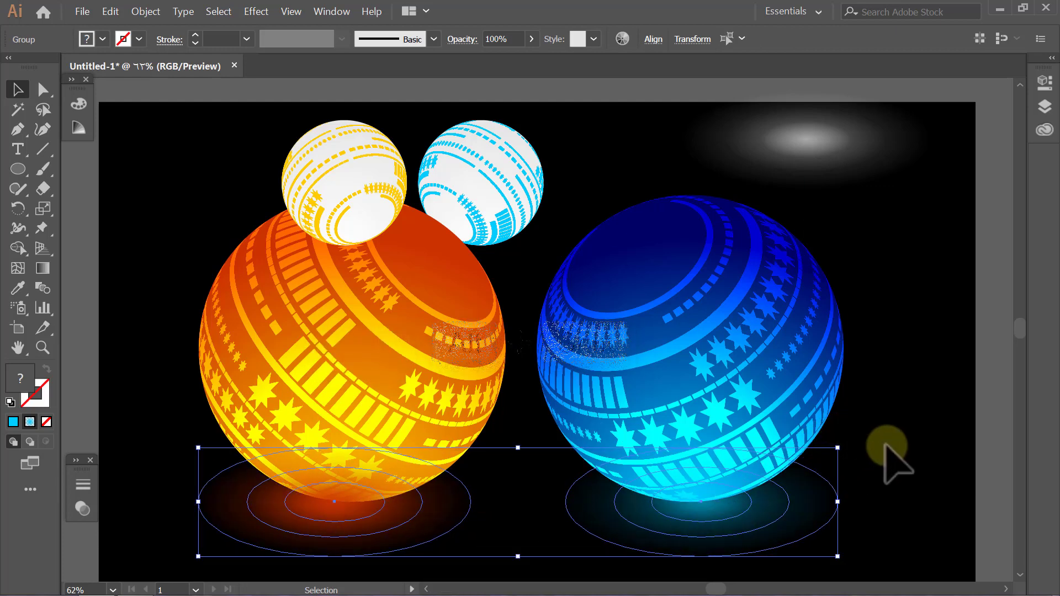
left_click(890, 446)
left_click_drag(765, 516, 743, 515)
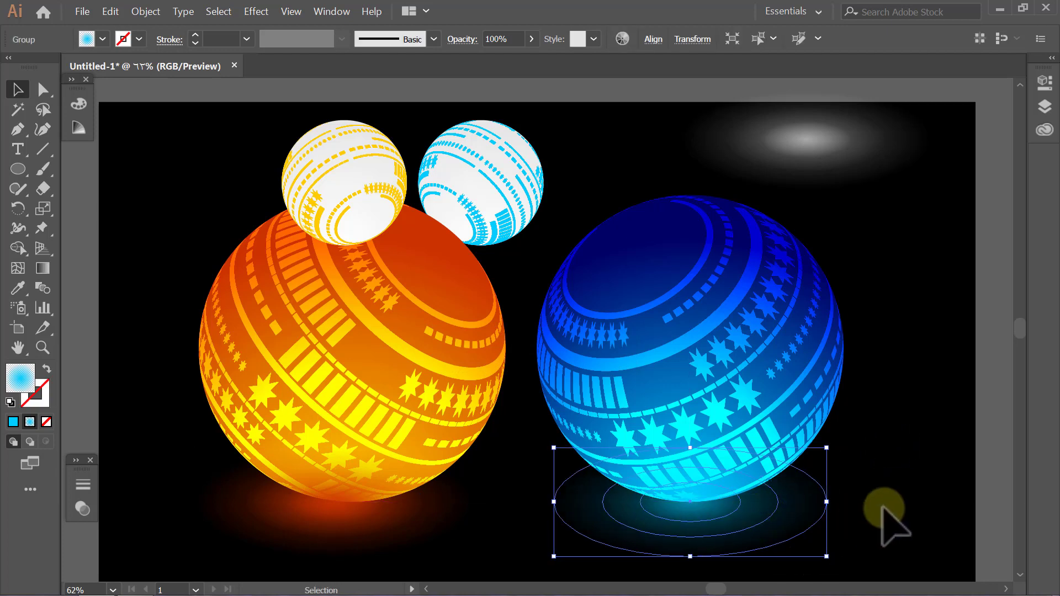
left_click(884, 508)
mouse_move(433, 514)
left_mouse_down()
mouse_move(398, 522)
mouse_move(407, 538)
mouse_move(413, 522)
left_mouse_up()
Move the blue sphere and glow further right, and the orange sphere and glow up-left.
left_click(515, 441)
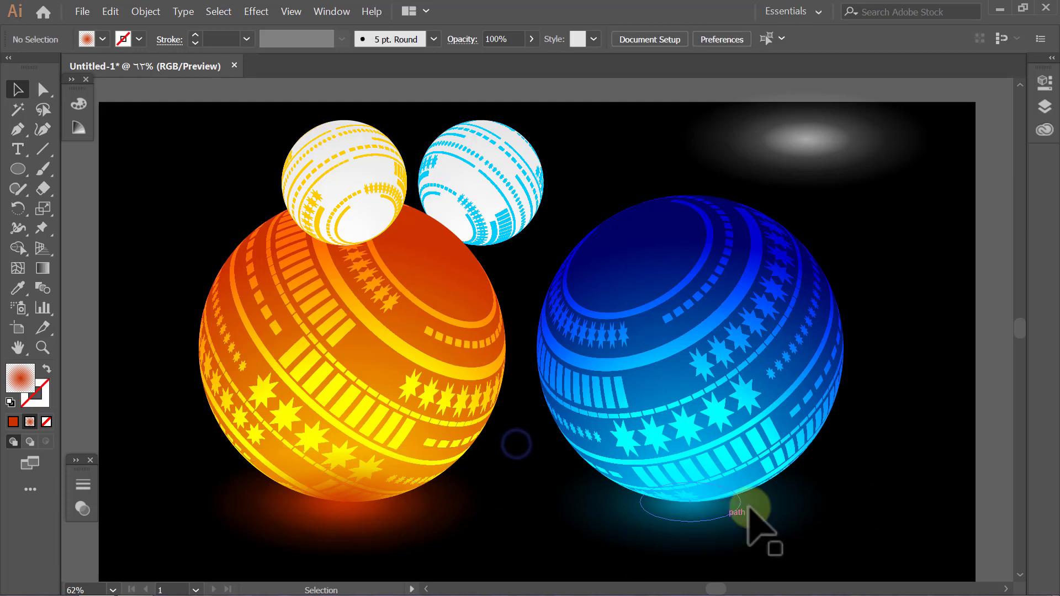
mouse_move(870, 396)
left_mouse_down()
mouse_move(645, 529)
mouse_move(743, 535)
left_mouse_up()
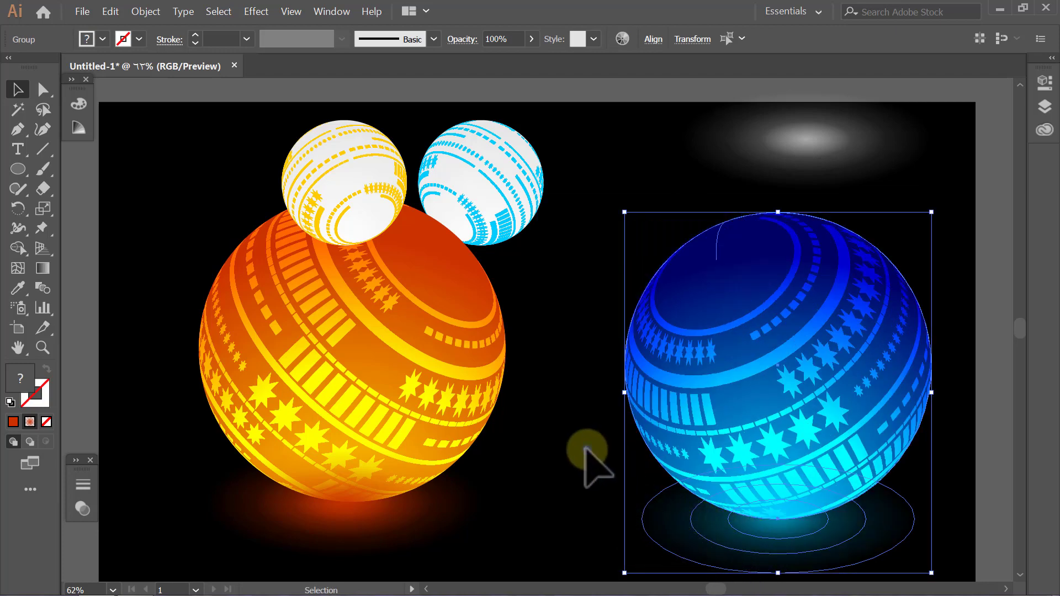
left_click(586, 450)
left_click_drag(544, 394, 288, 526)
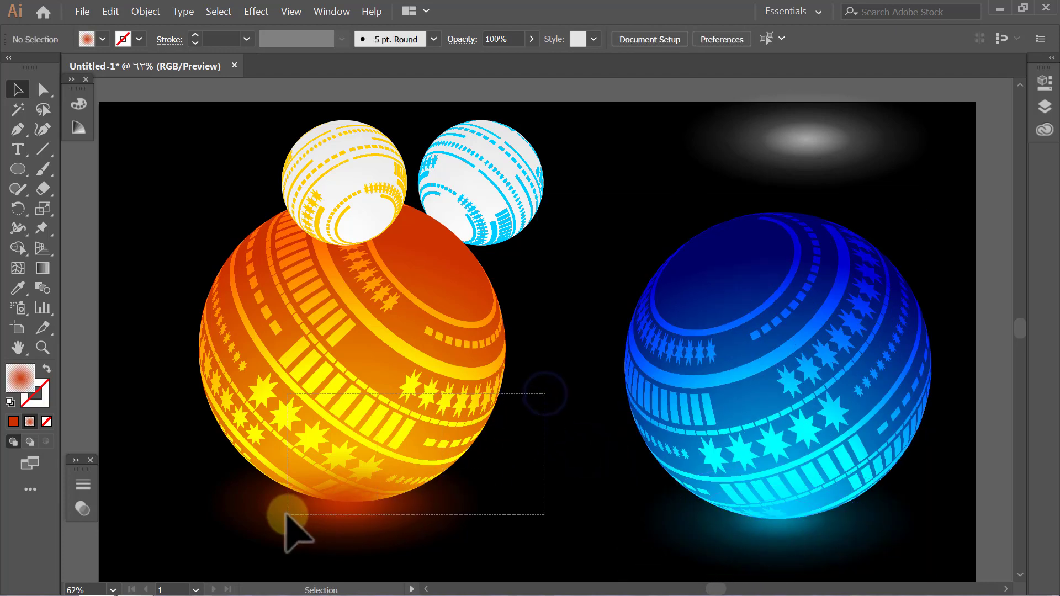
left_click_drag(345, 478, 296, 439)
left_click(488, 432)
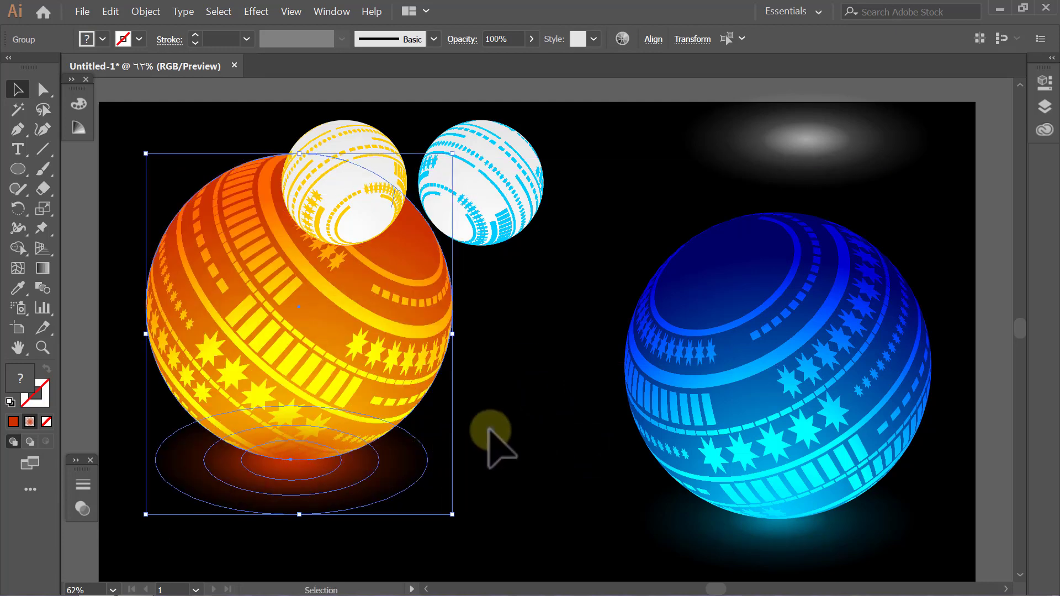
Move the white-and-yellow and white-and-blue balls together to the right.
left_click(379, 187)
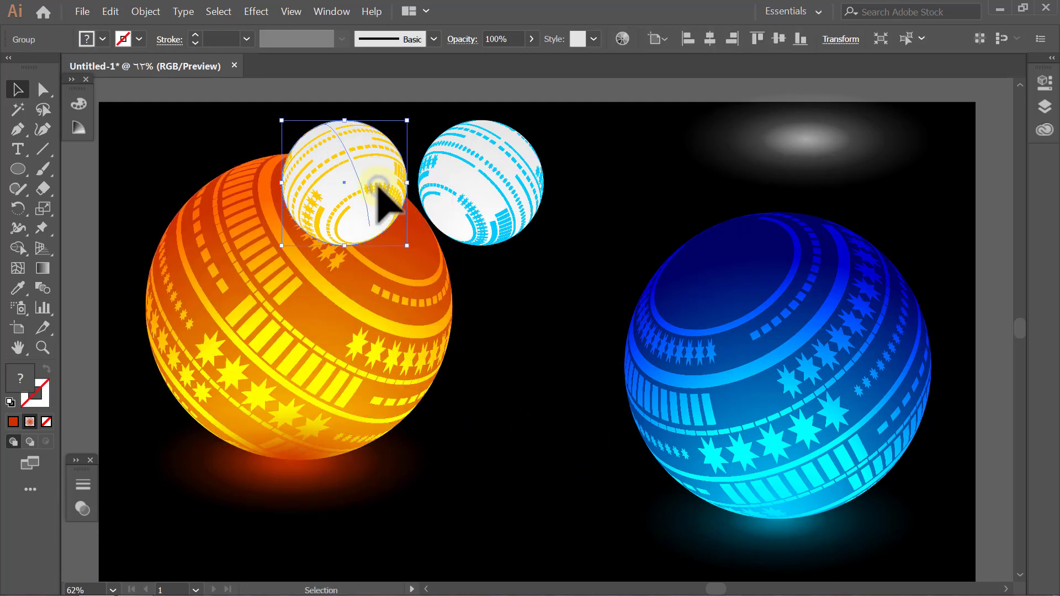
left_click(489, 190, "shift")
left_click_drag(488, 190, 617, 225)
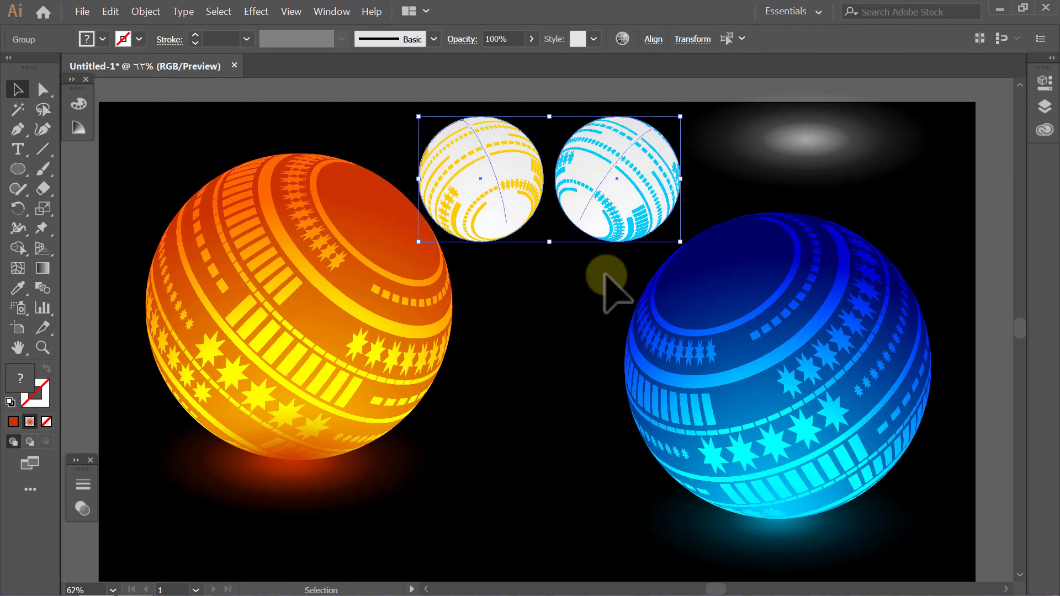
Place a shrunken white glow under each small white ball, copying it with Alt-drag.
left_click(590, 287)
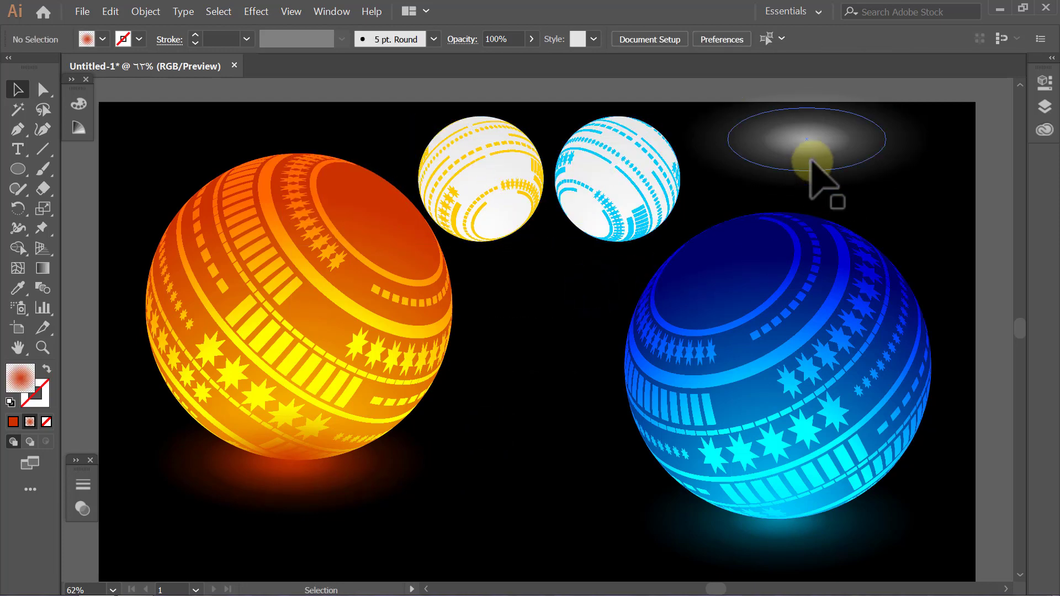
left_click(834, 148)
left_click_drag(836, 149, 649, 251)
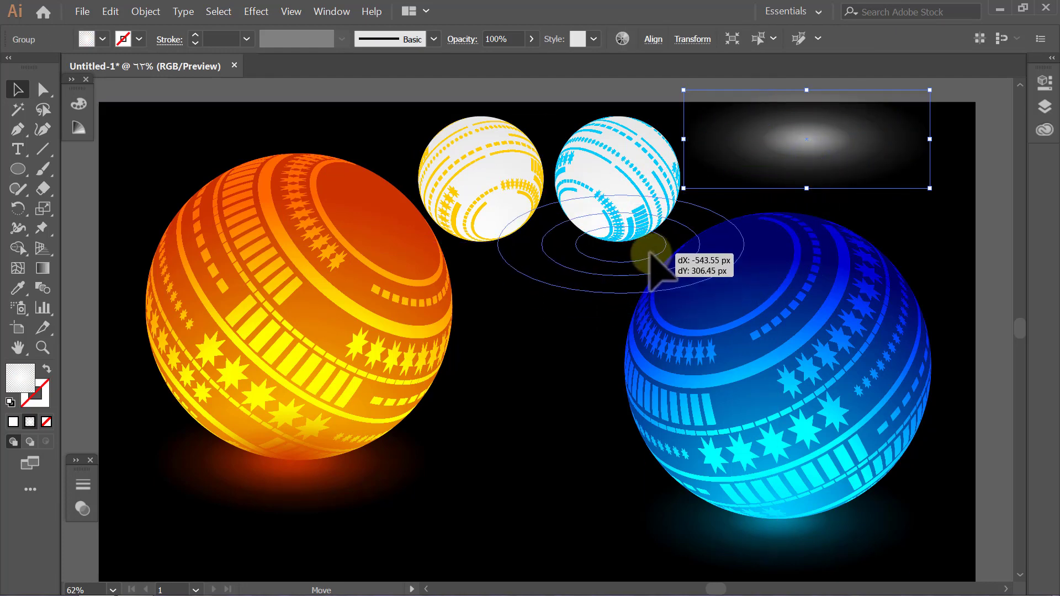
left_click_drag(740, 192, 710, 206)
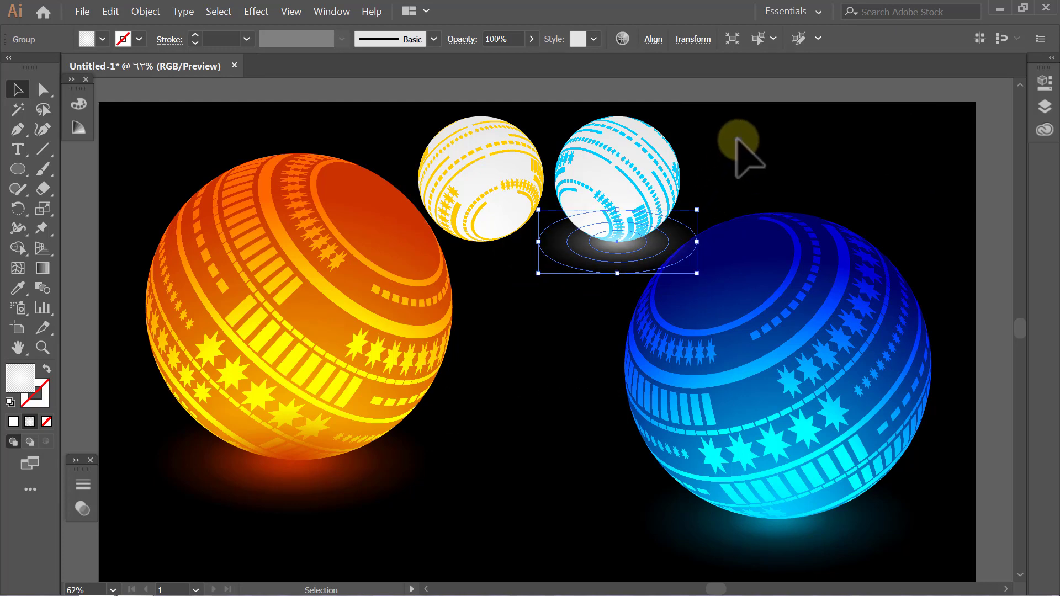
left_click(739, 143)
left_click(665, 252)
left_click_drag(652, 253, 527, 267)
left_click(534, 319)
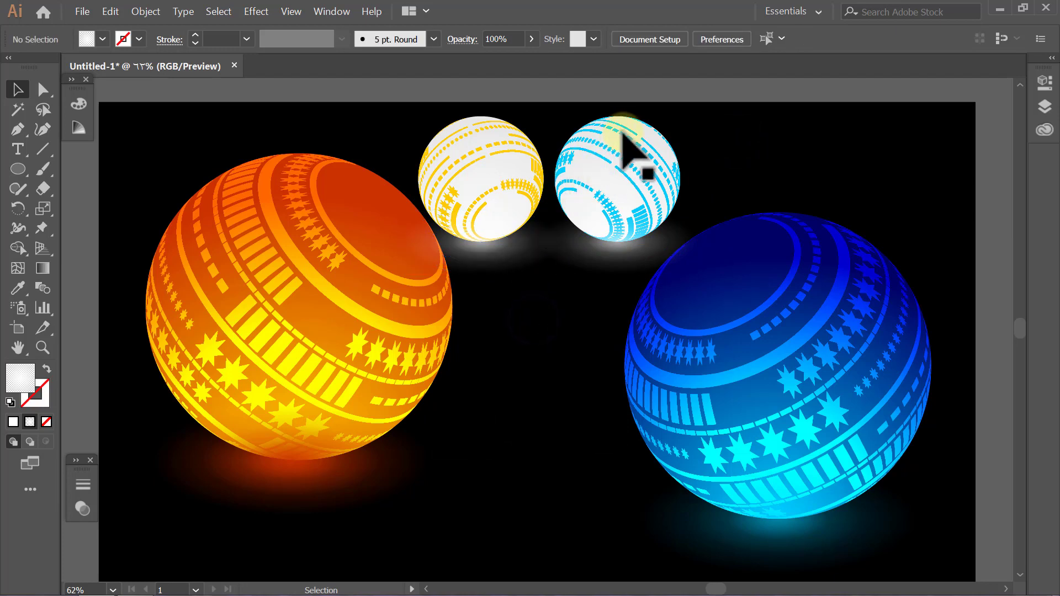
Move both small balls and their glows down between the big spheres and scale them smaller.
left_click_drag(535, 243, 508, 279)
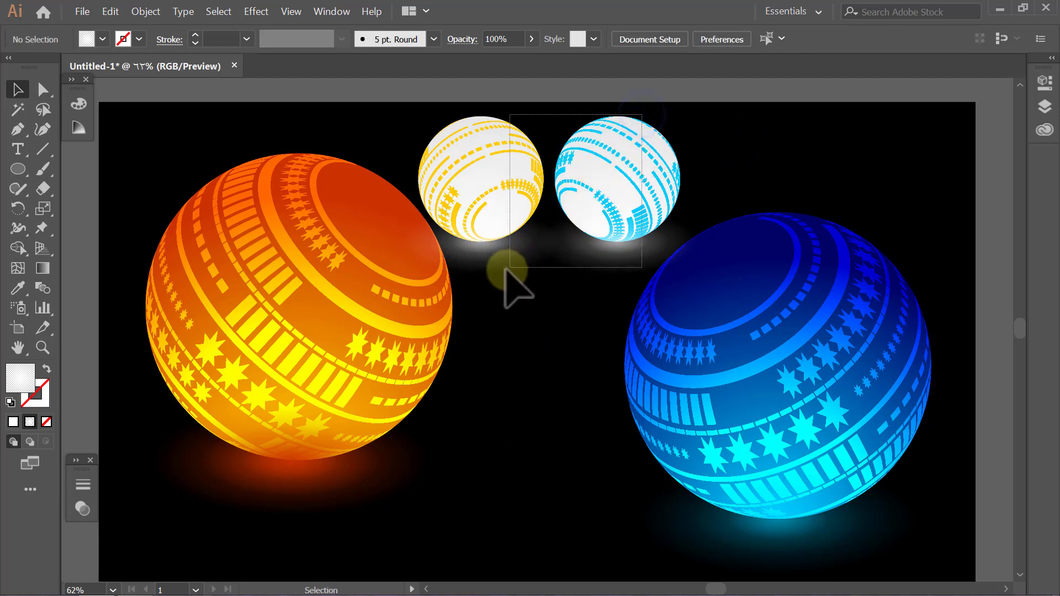
mouse_move(596, 201)
left_mouse_down()
mouse_move(587, 388)
mouse_move(563, 467)
left_mouse_up()
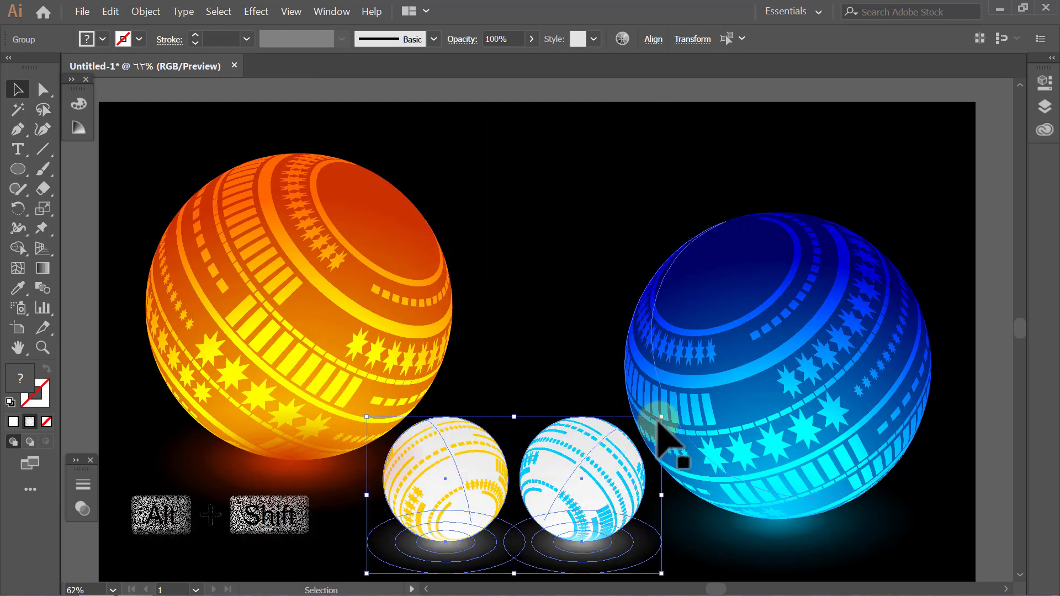
left_click_drag(662, 417, 654, 427)
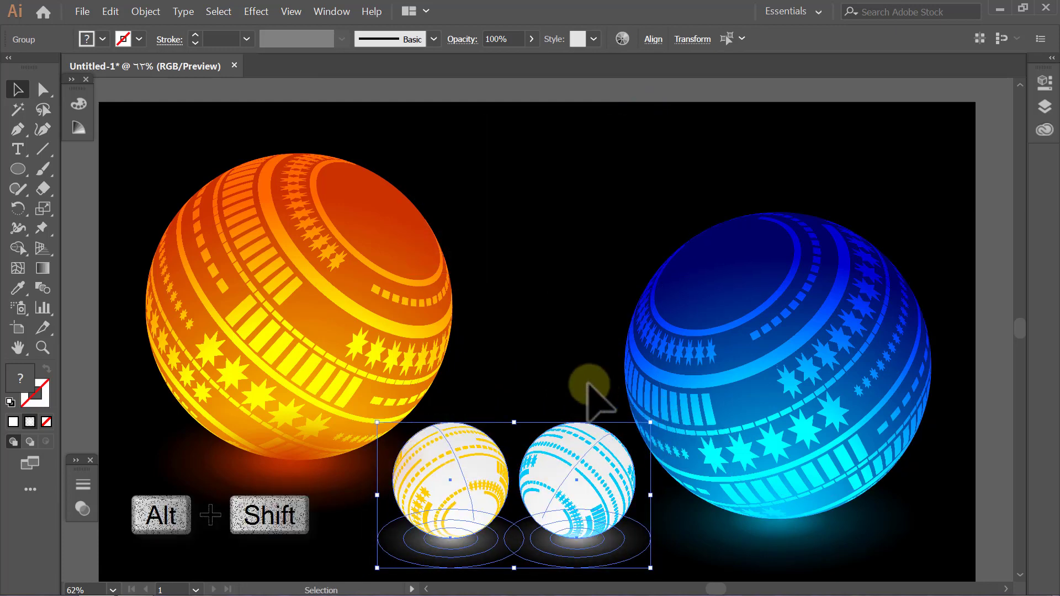
left_click(602, 176)
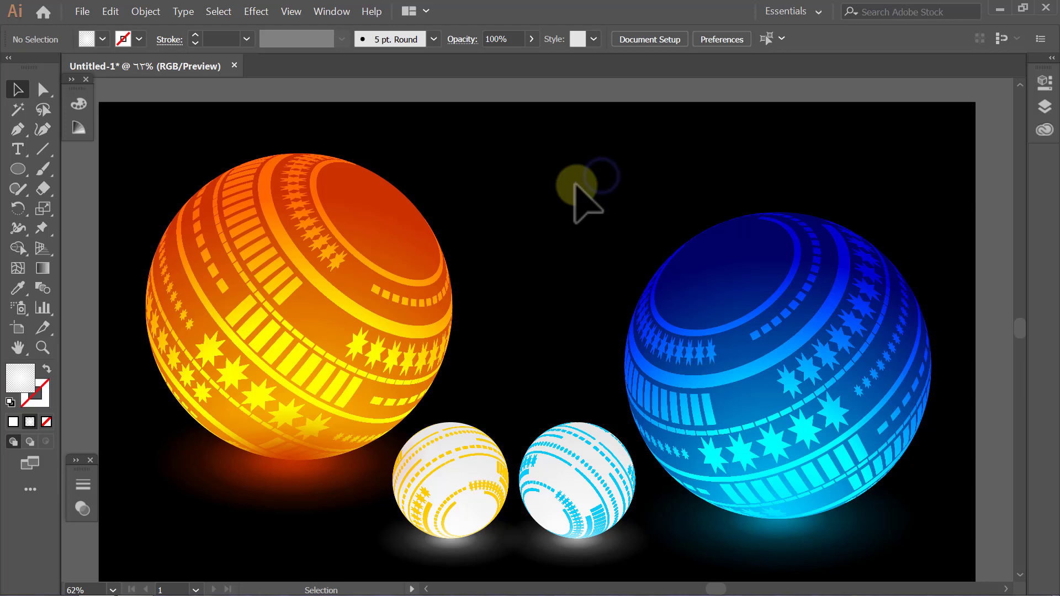
Bring the orange, blue and two small white balls to the front.
left_click(349, 227)
left_click(433, 487, "shift")
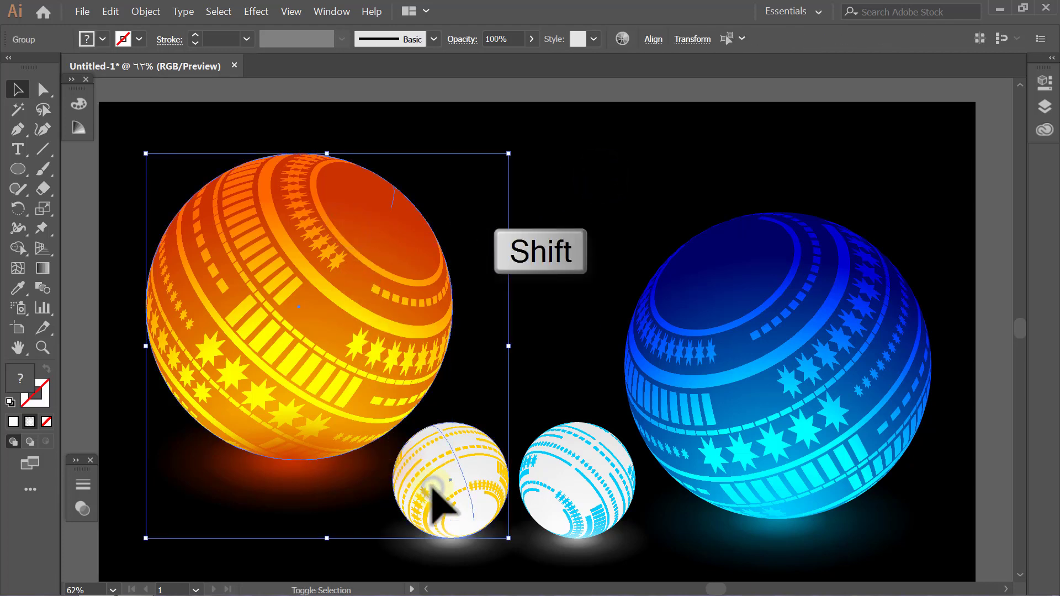
left_click(569, 467, "shift")
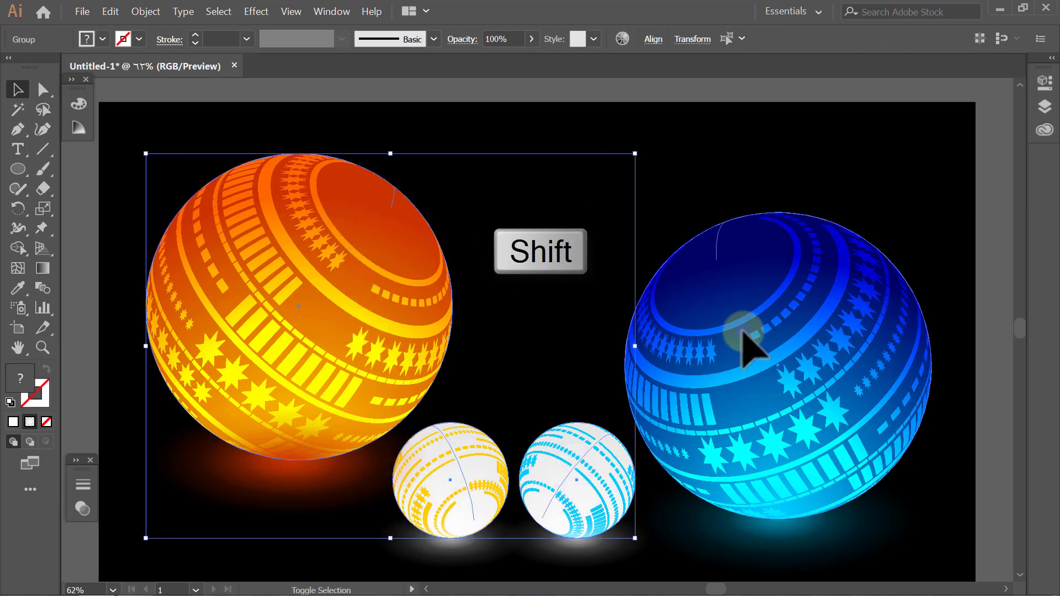
left_click(735, 339, "shift")
key("ctrl+shift+bracketright")
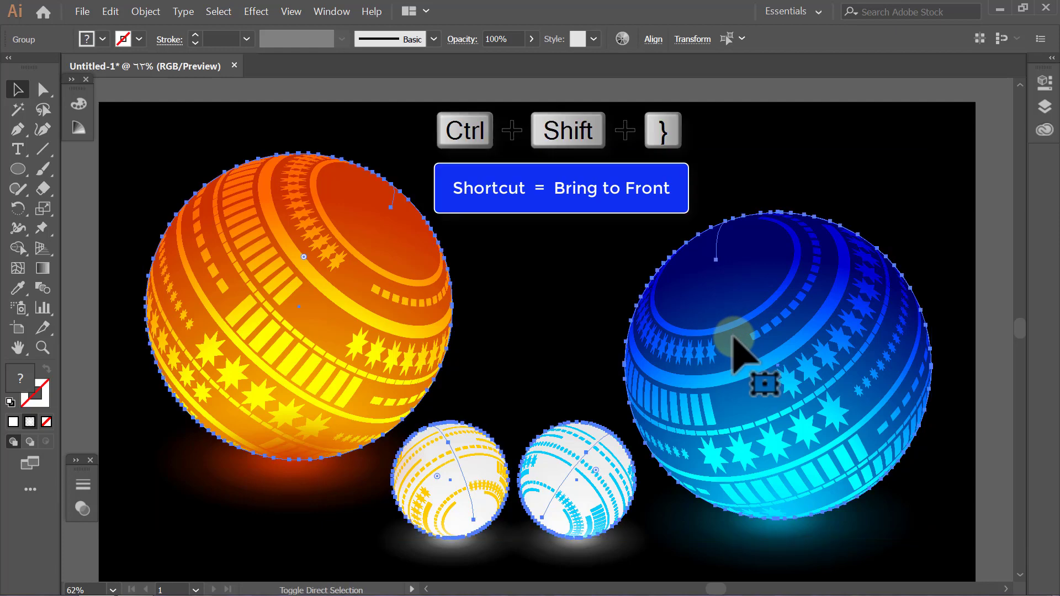
left_click(994, 269)
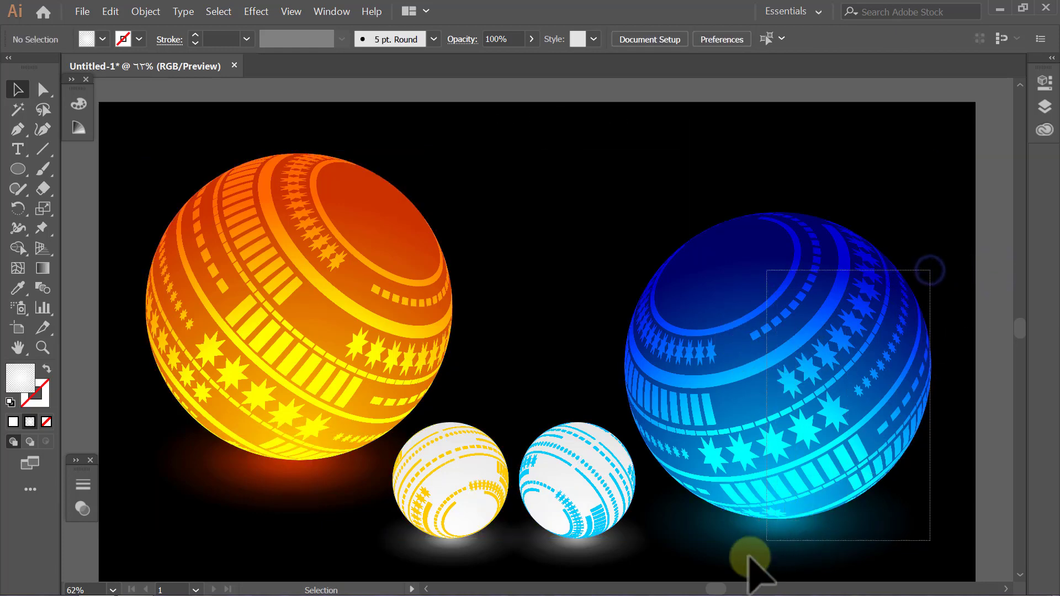
Group the blue ball, the orange ball, and the two small balls each with their shadows.
left_click_drag(920, 332, 734, 566)
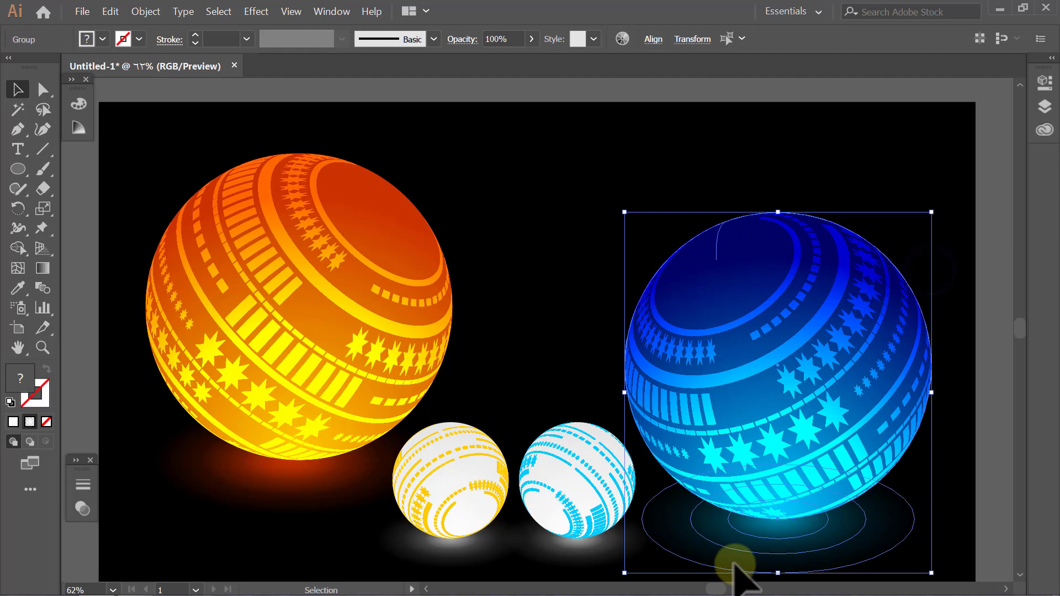
left_click(153, 13)
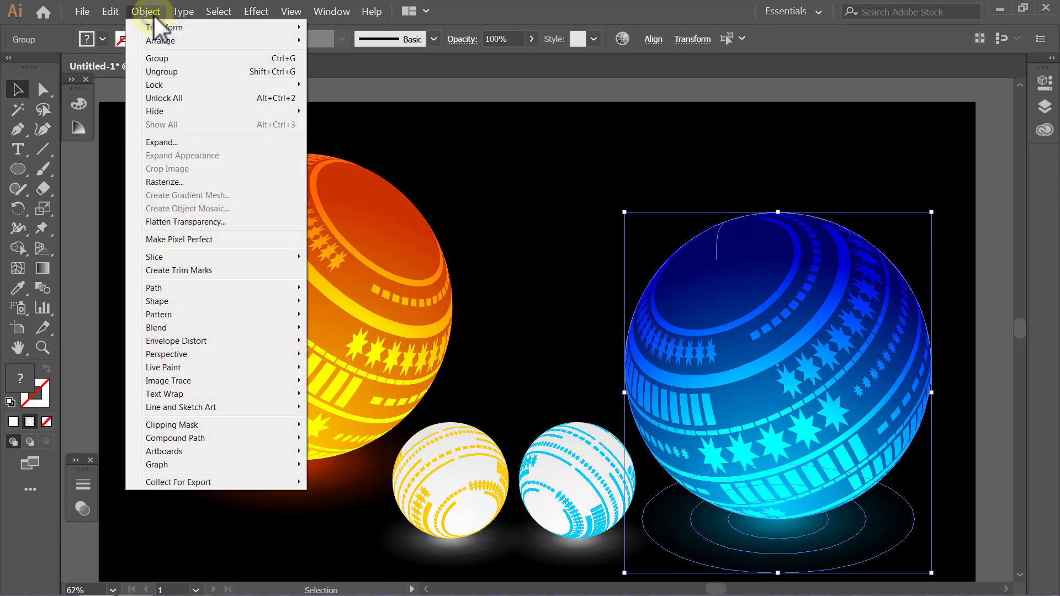
left_click(153, 55)
left_click(149, 129)
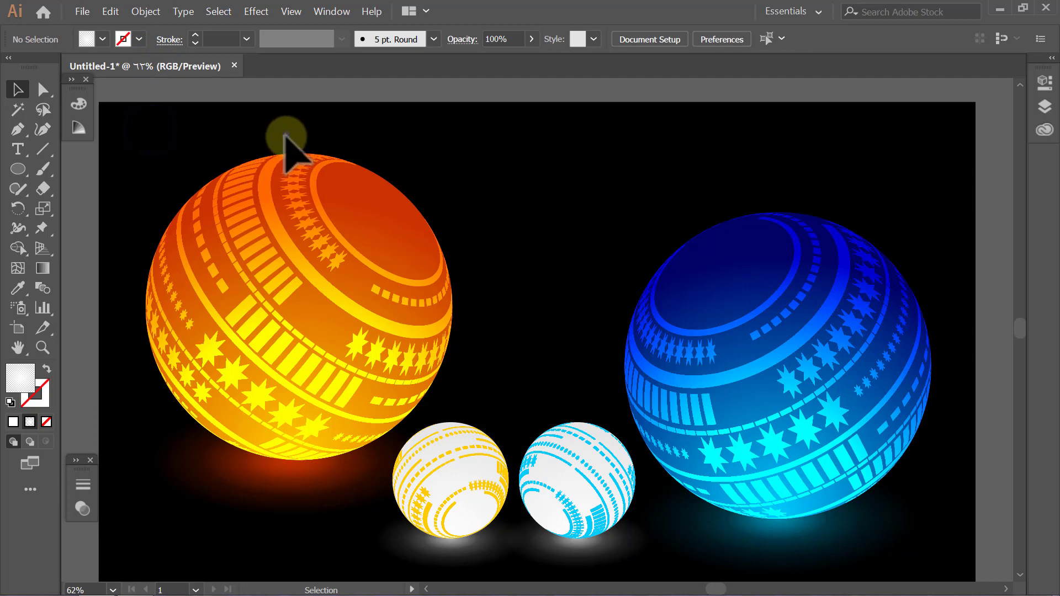
left_click_drag(284, 135, 194, 516)
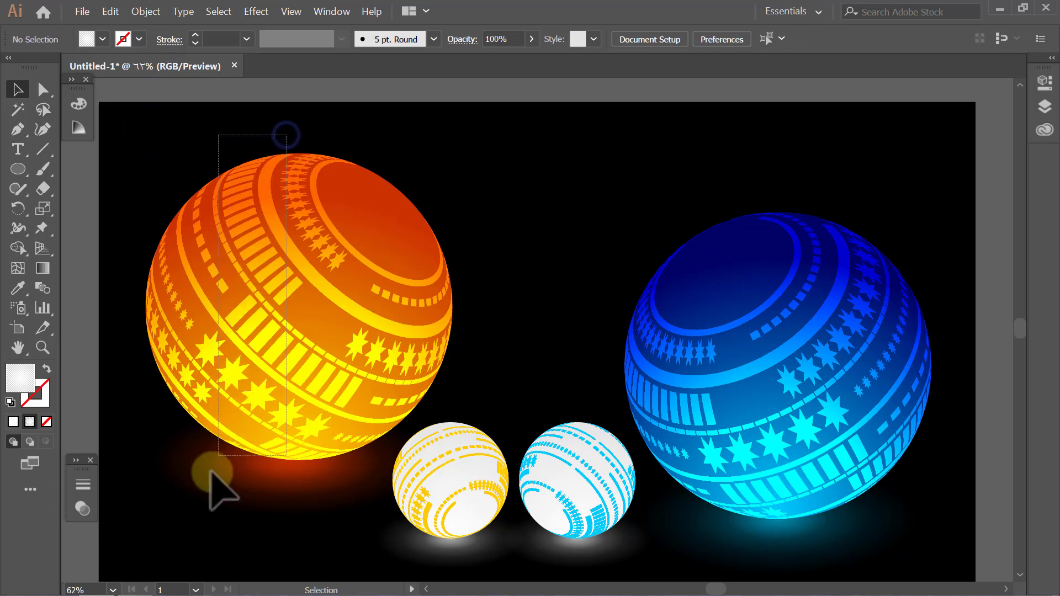
left_click(147, 11)
left_click(163, 58)
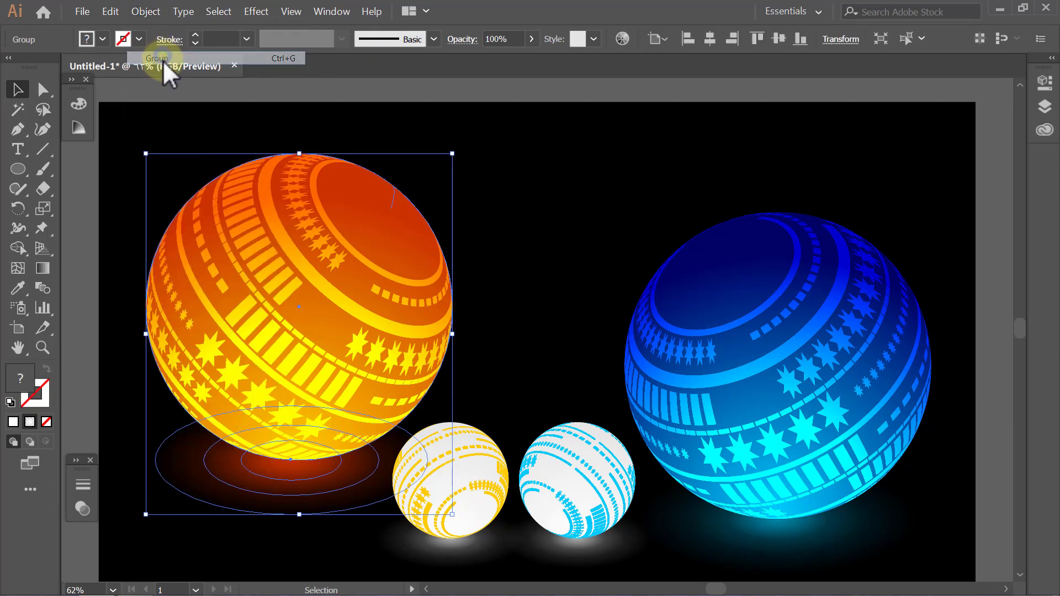
left_click(145, 105)
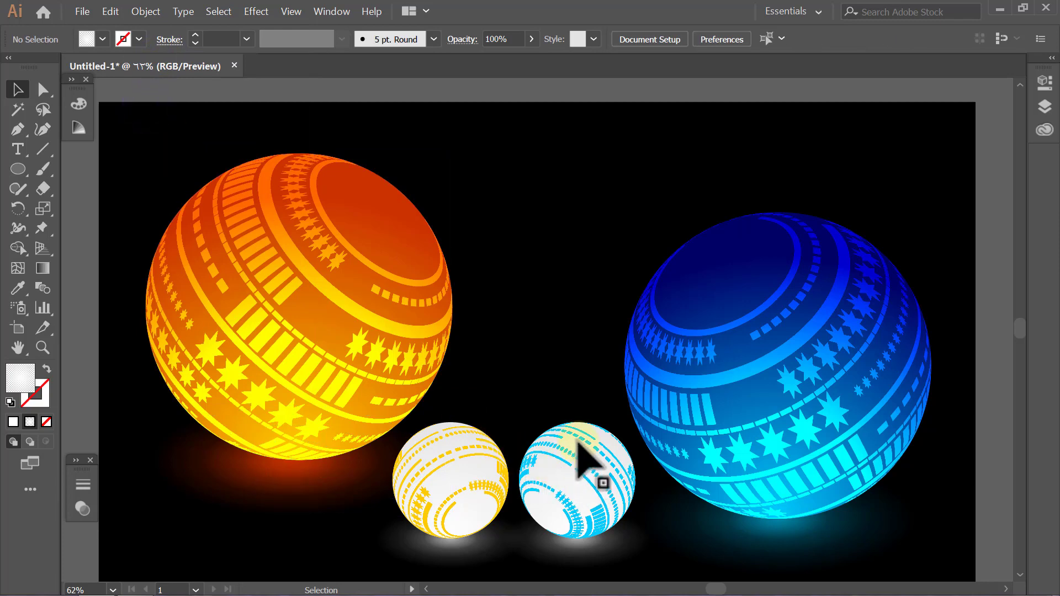
left_click_drag(570, 406, 466, 562)
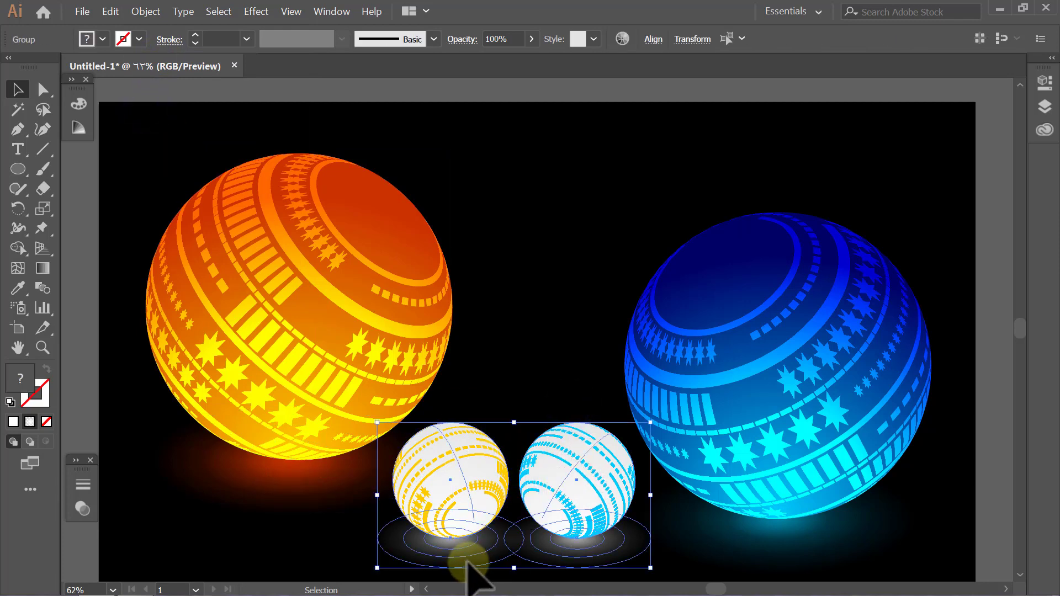
left_click(143, 12)
left_click(149, 57)
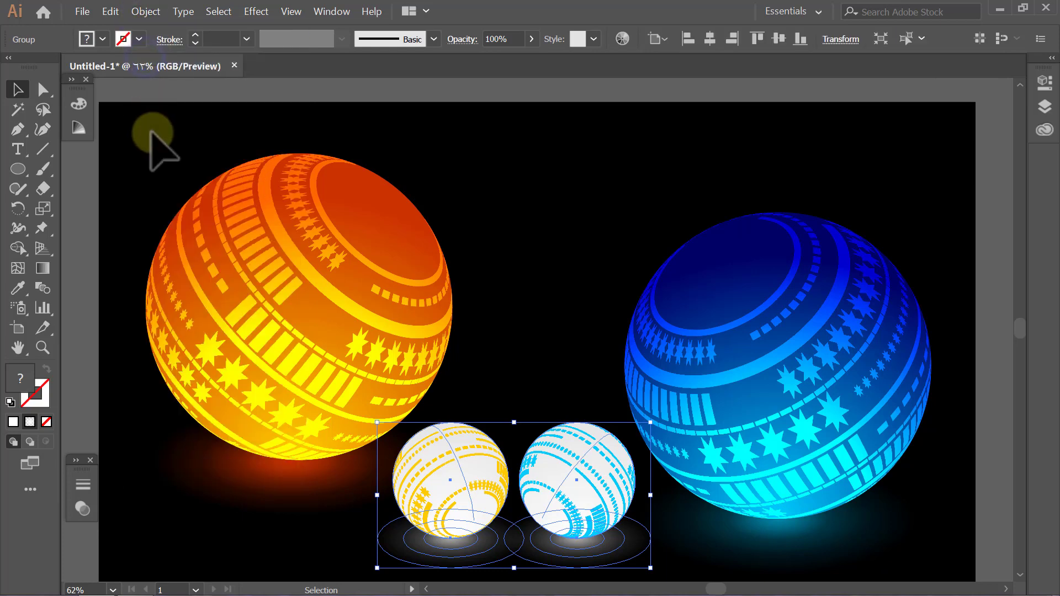
left_click(152, 116)
Nudge the blue ball group slightly down and the orange ball group up and right.
left_click(780, 444)
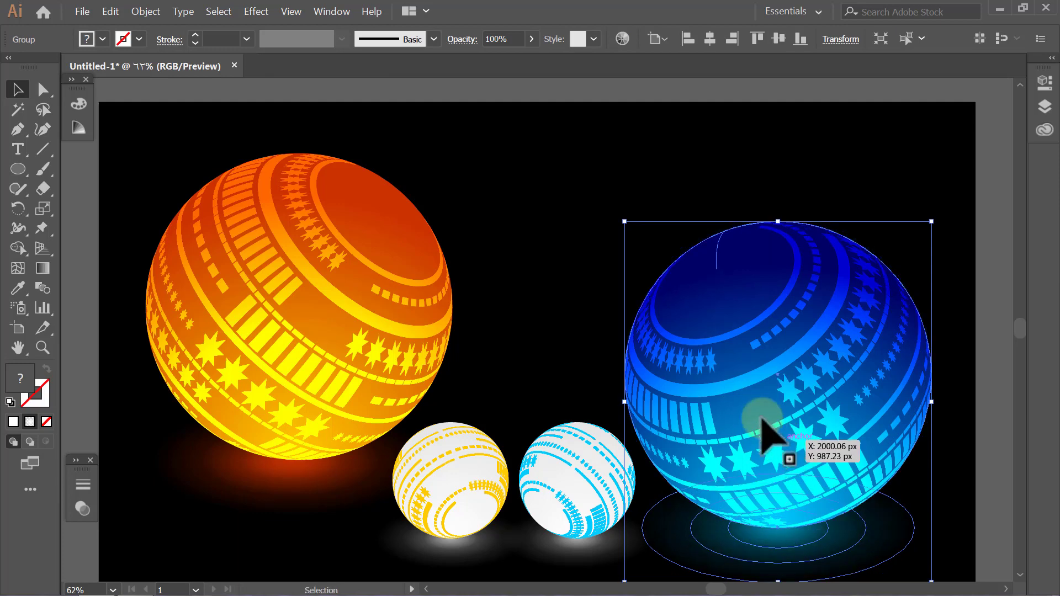
left_click_drag(786, 436, 784, 446)
left_click(611, 141)
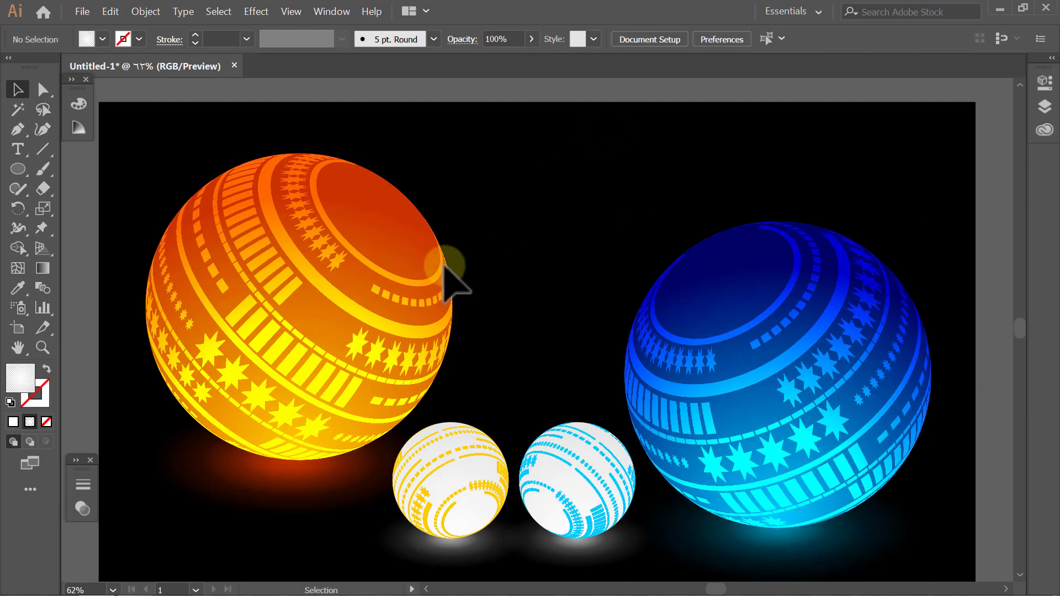
left_click_drag(325, 329, 480, 309)
Fit the artboard in the window and create a tan-filled 2560×1440 px rectangle.
left_click(544, 177)
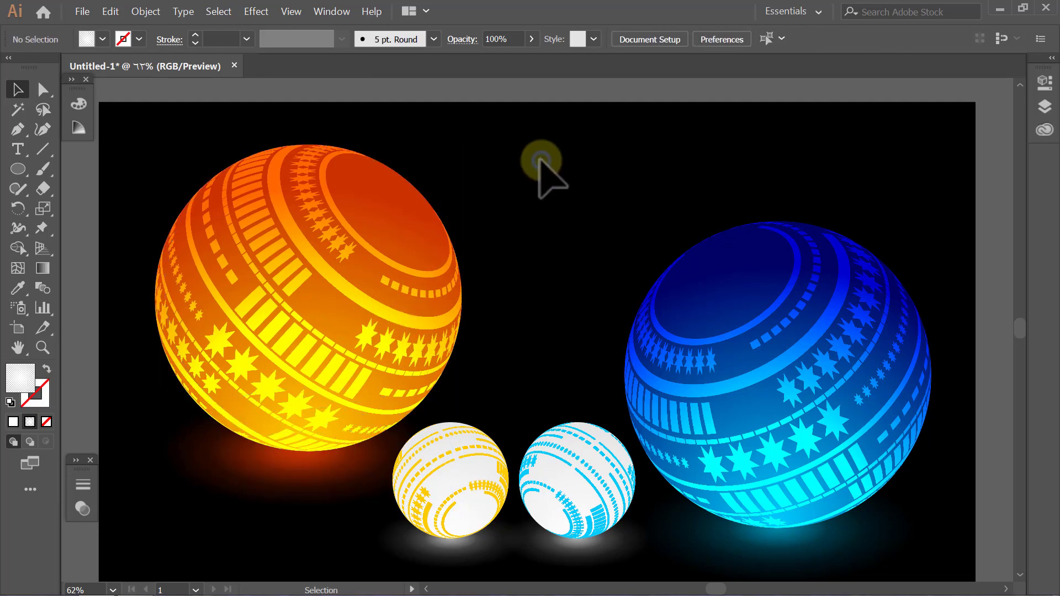
key("ctrl+0")
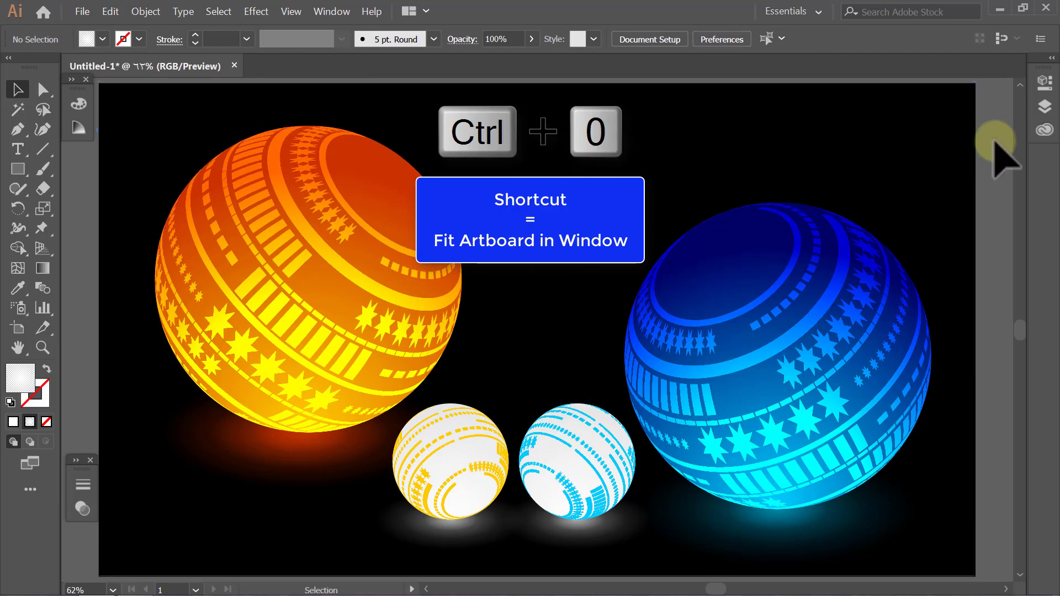
left_click(21, 169)
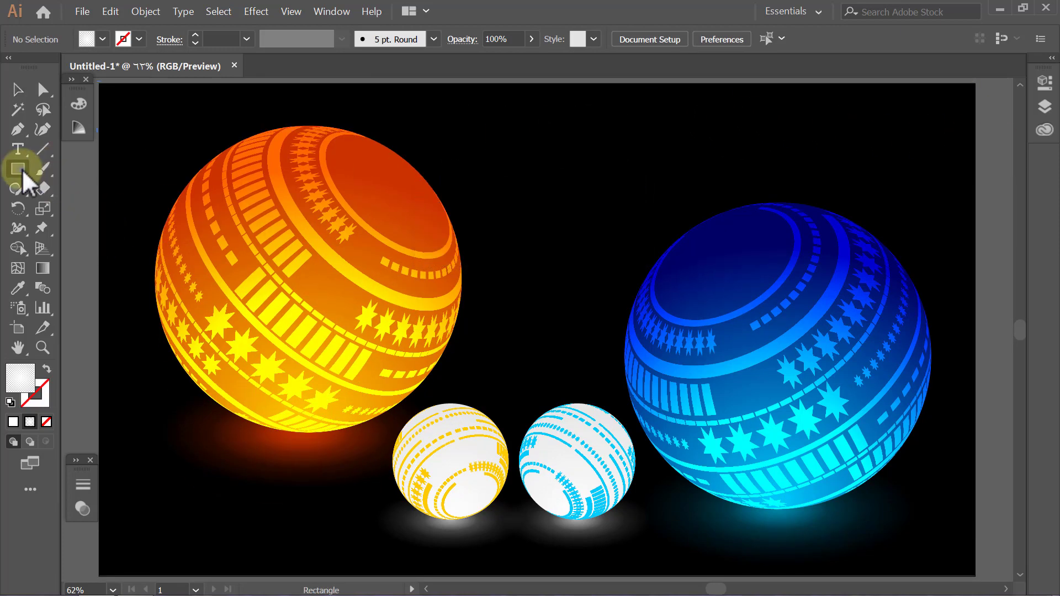
left_click(102, 40)
left_click(104, 89)
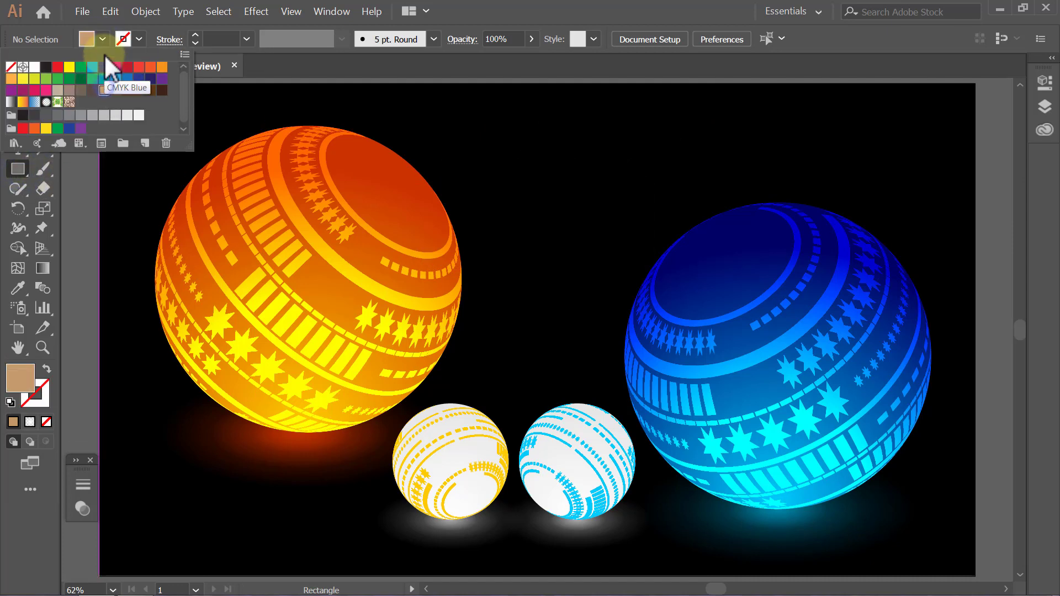
left_click(106, 38)
left_click(118, 139)
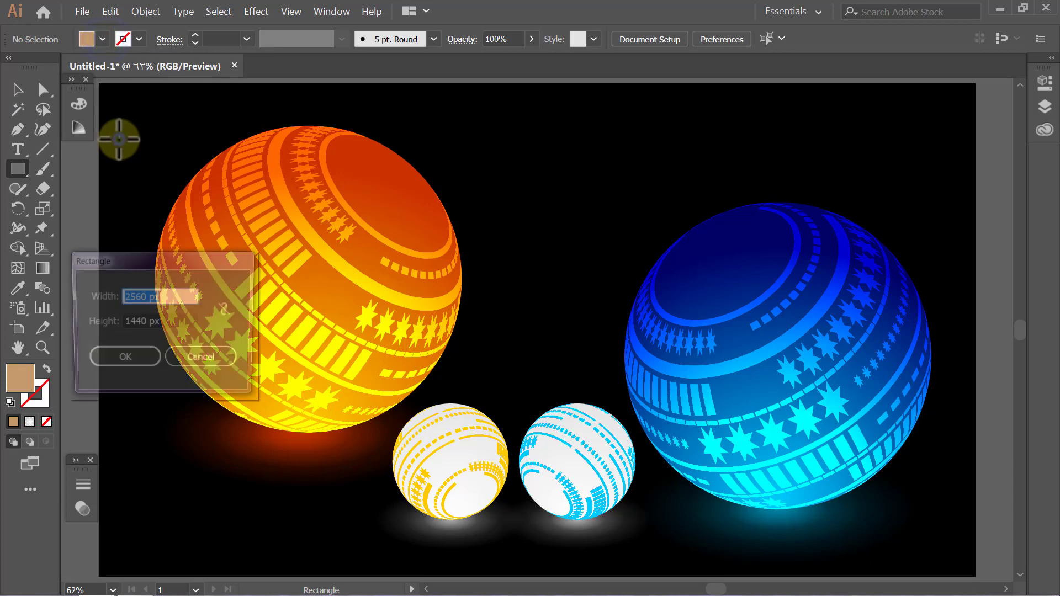
left_click(142, 362)
key("v")
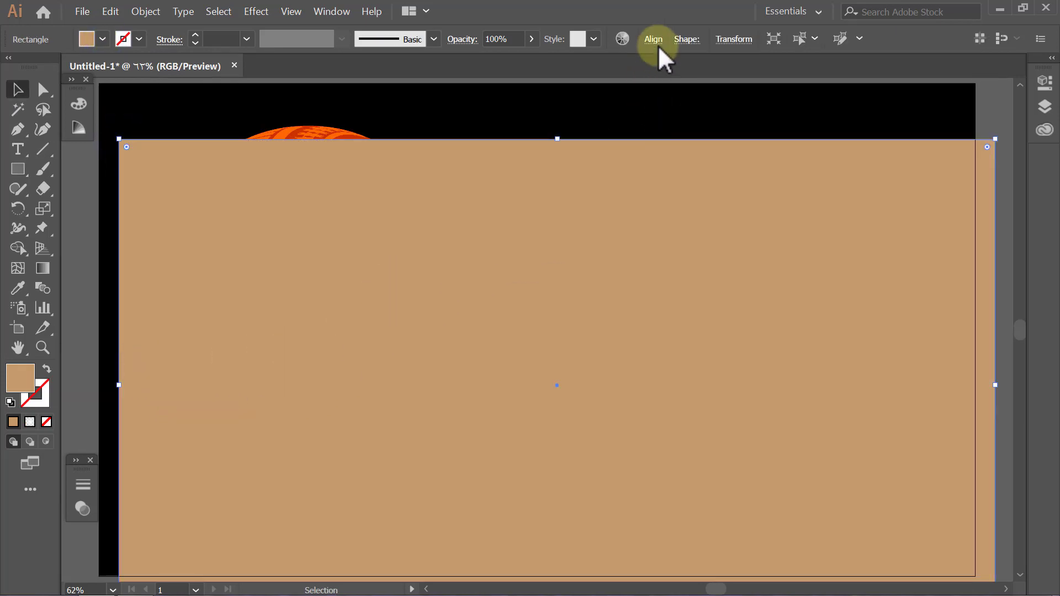
Centre the tan rectangle on the artboard and raise its bottom edge to mid-height.
left_click(653, 40)
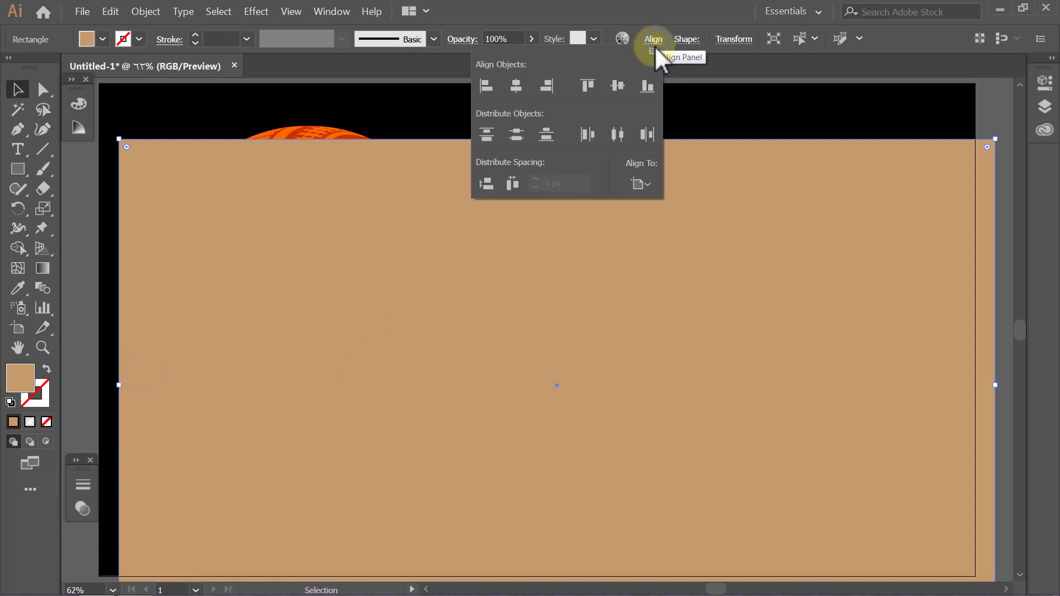
left_click(515, 88)
left_click(620, 86)
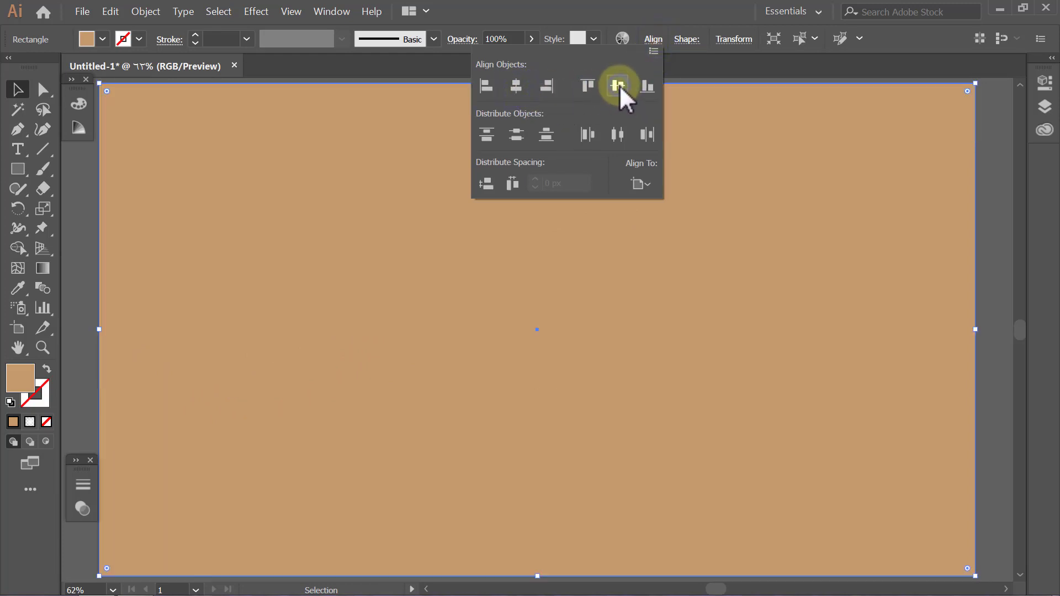
left_click(653, 40)
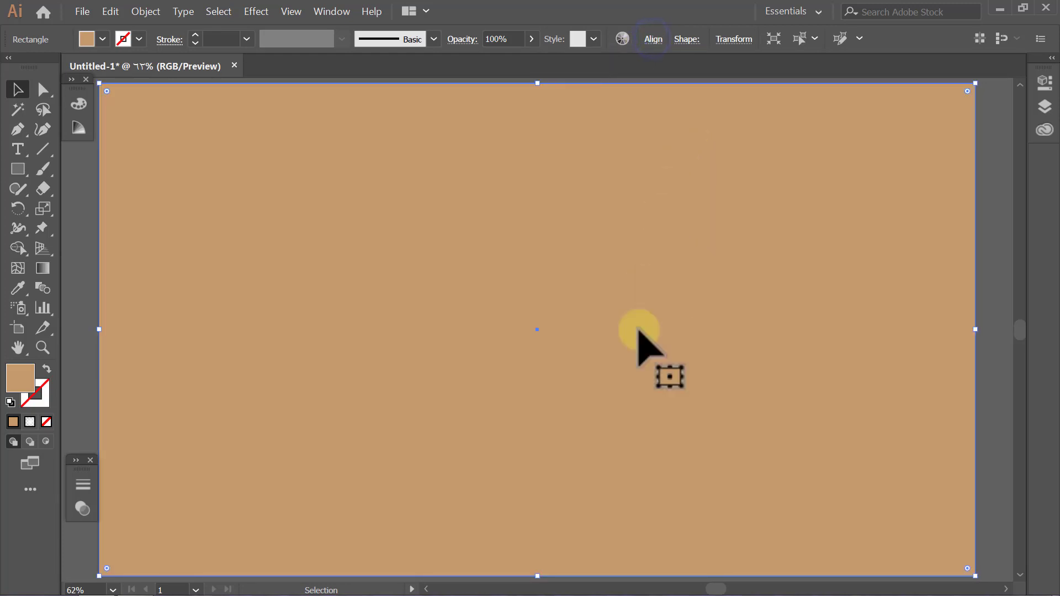
left_click_drag(537, 576, 535, 331)
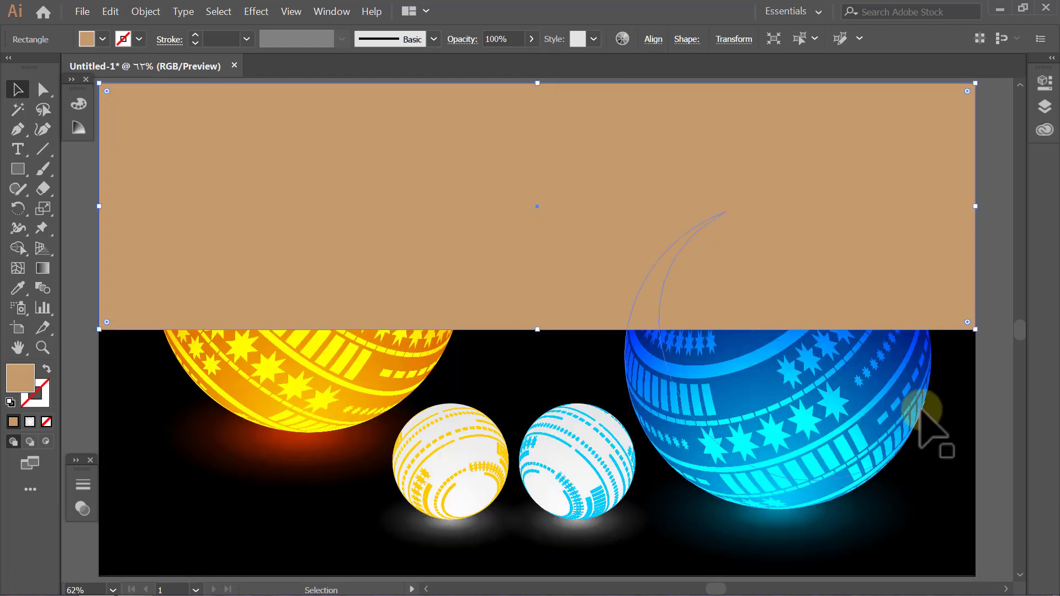
left_click(998, 370)
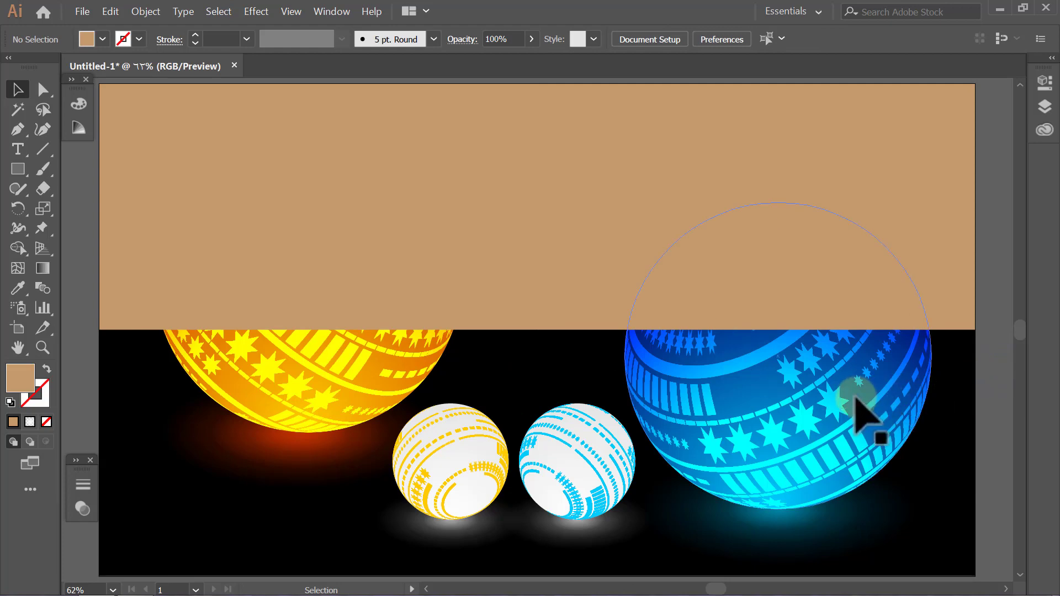
Bring the blue, orange and small white balls in front of the tan rectangle.
left_click(853, 415)
left_click(577, 475, "shift")
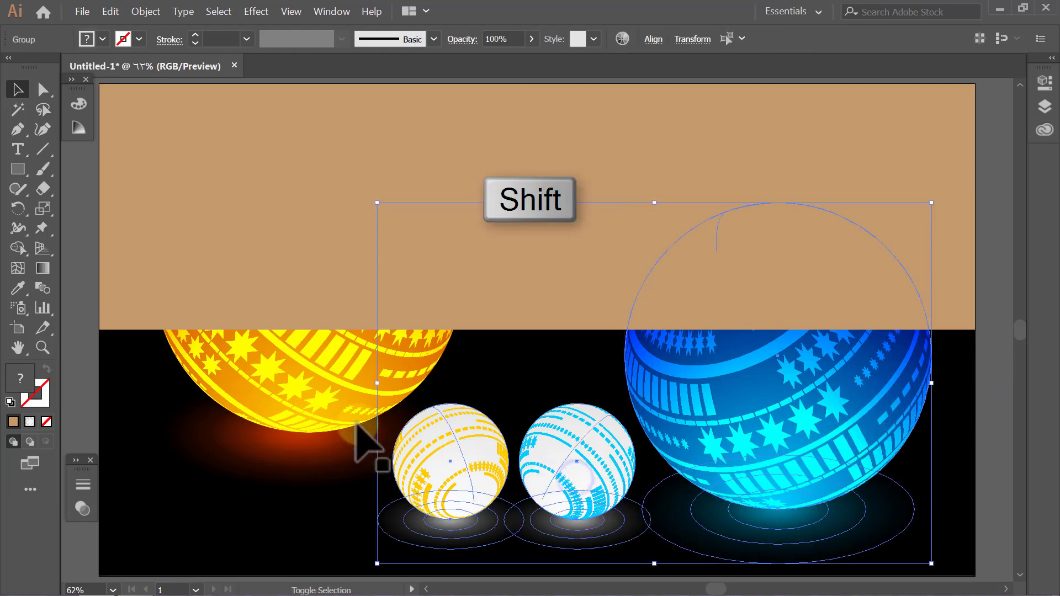
left_click(324, 407, "shift")
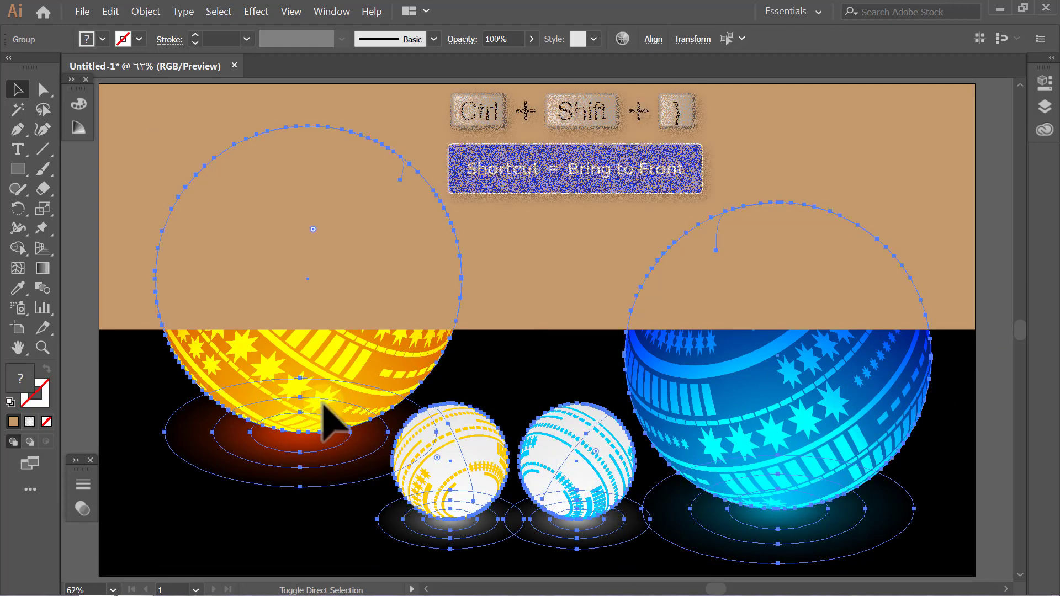
key("ctrl+shift+bracketright")
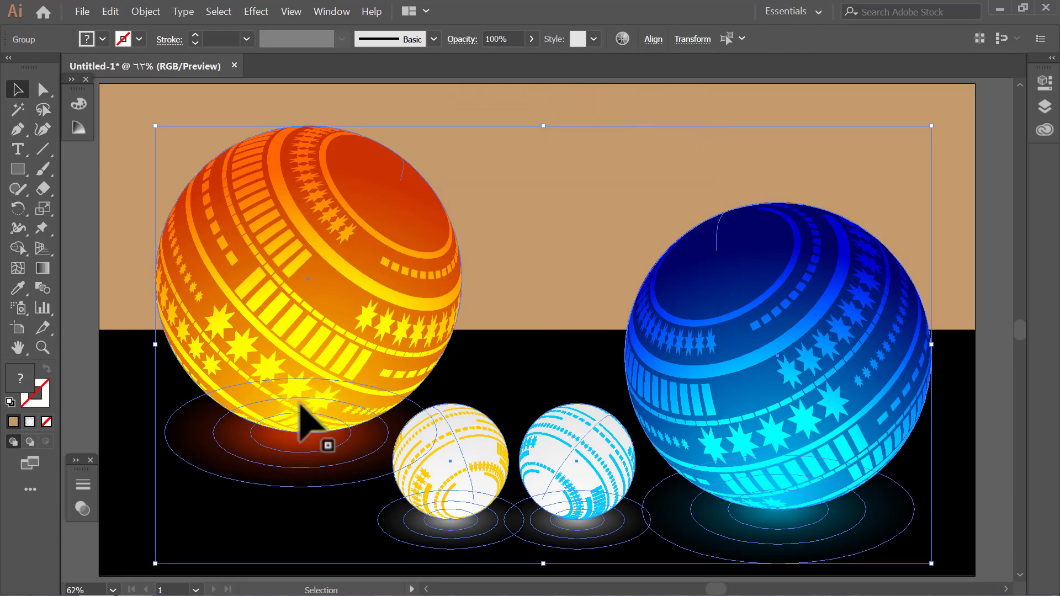
Extend the tan rectangle slightly downward to 806.58 px tall.
left_click(85, 389)
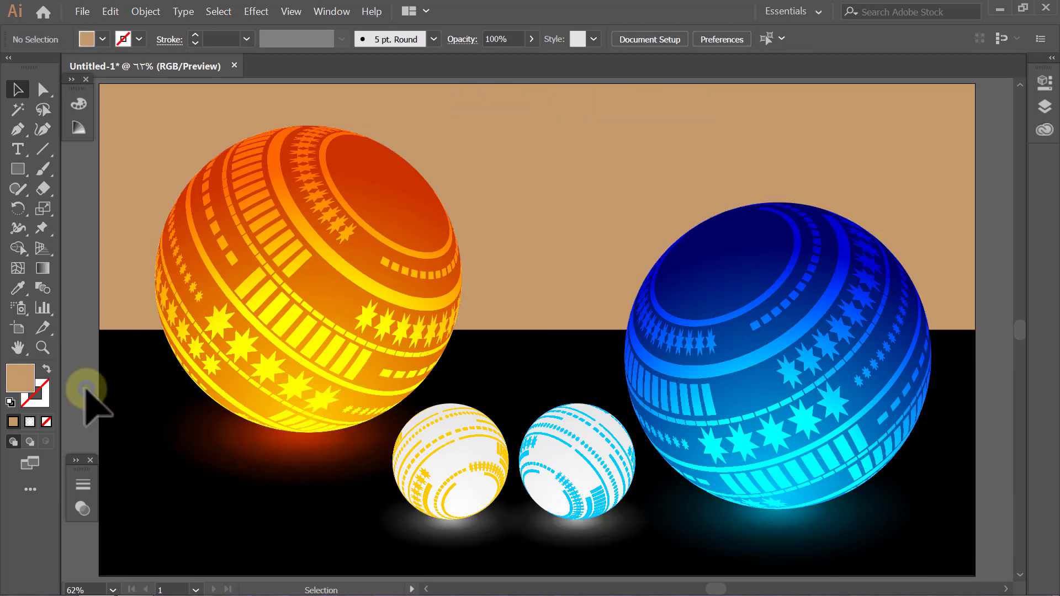
left_click(534, 293)
left_click_drag(538, 330, 537, 359)
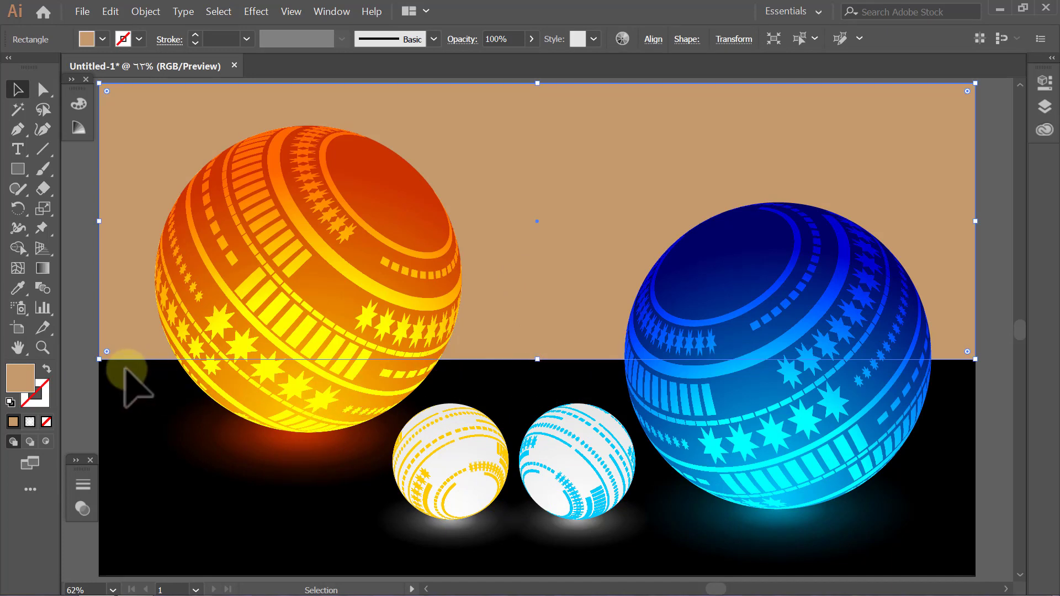
Give the back wall a radial gradient whose right stop is fully opaque black sampled from the floor.
double_click(43, 269)
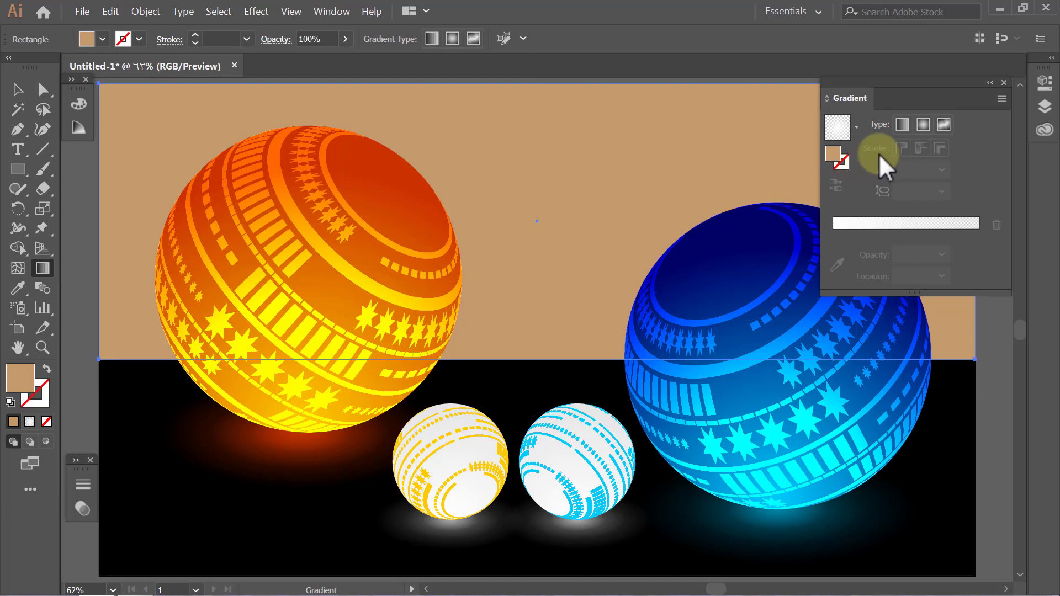
left_click(923, 125)
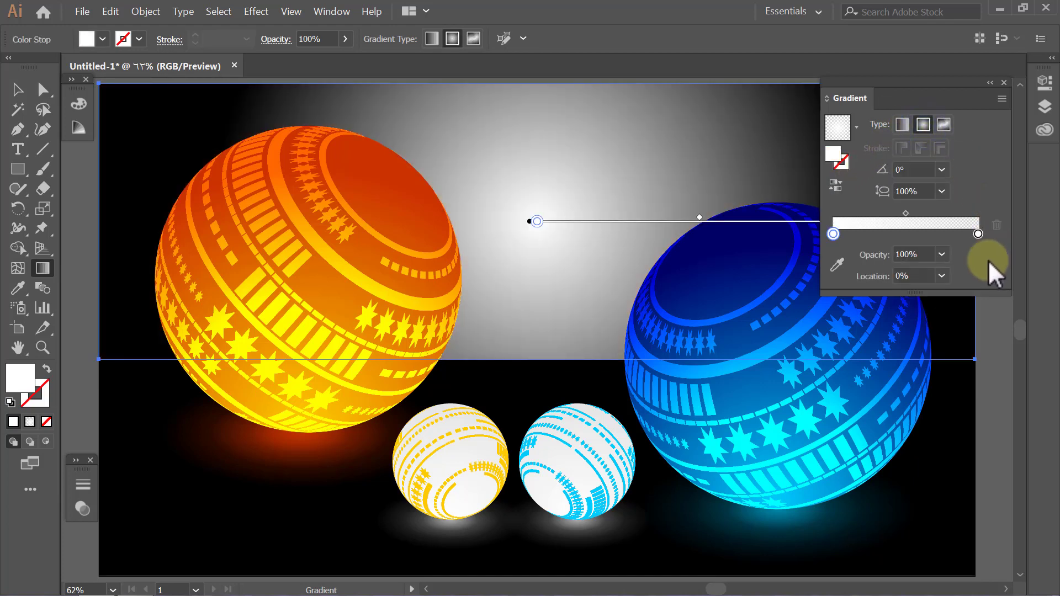
left_click(980, 234)
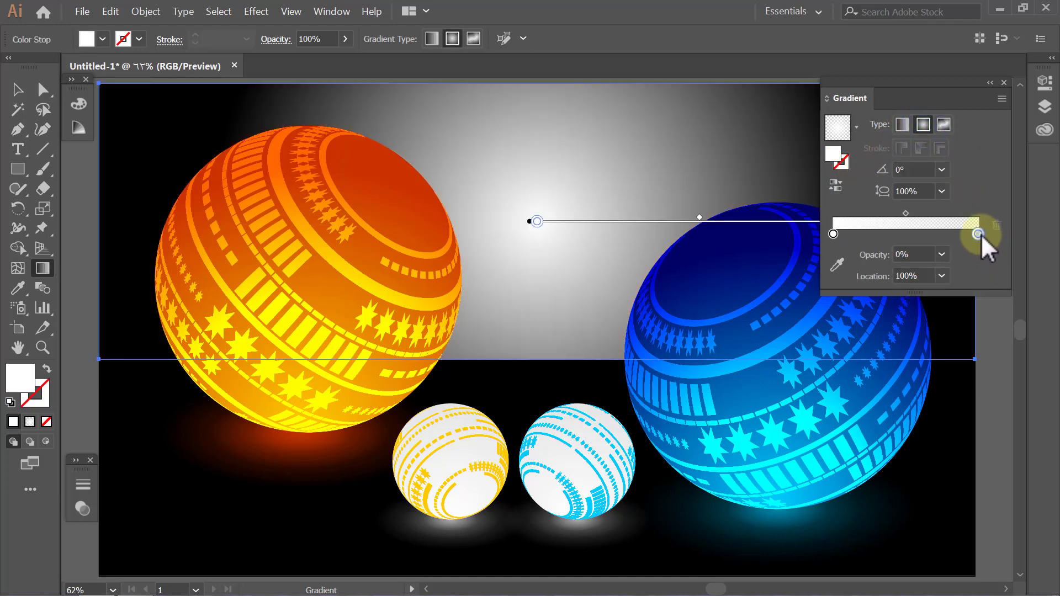
left_click(946, 254)
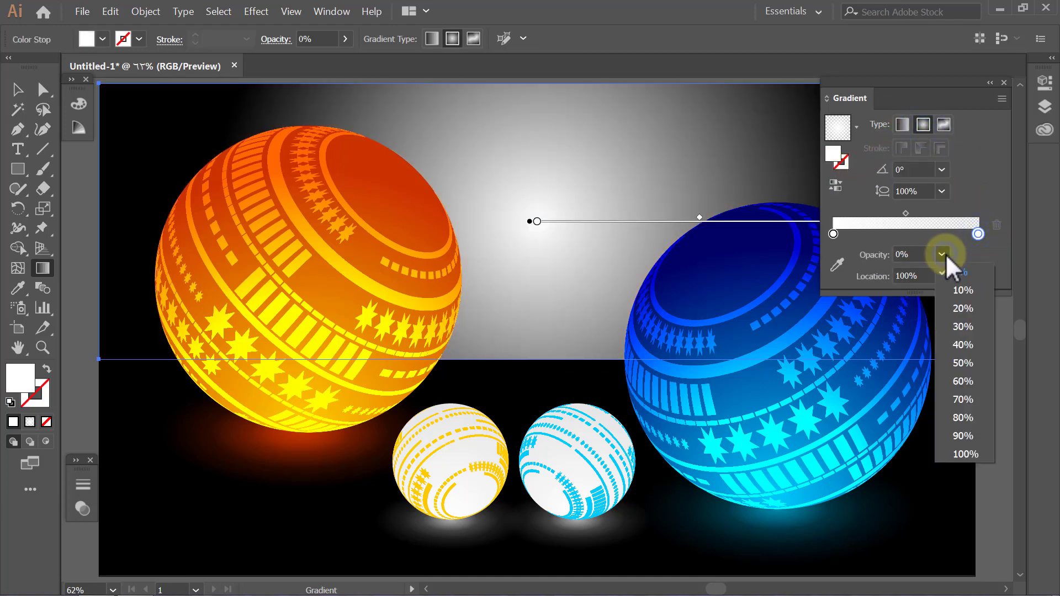
left_click(984, 452)
left_click(838, 266)
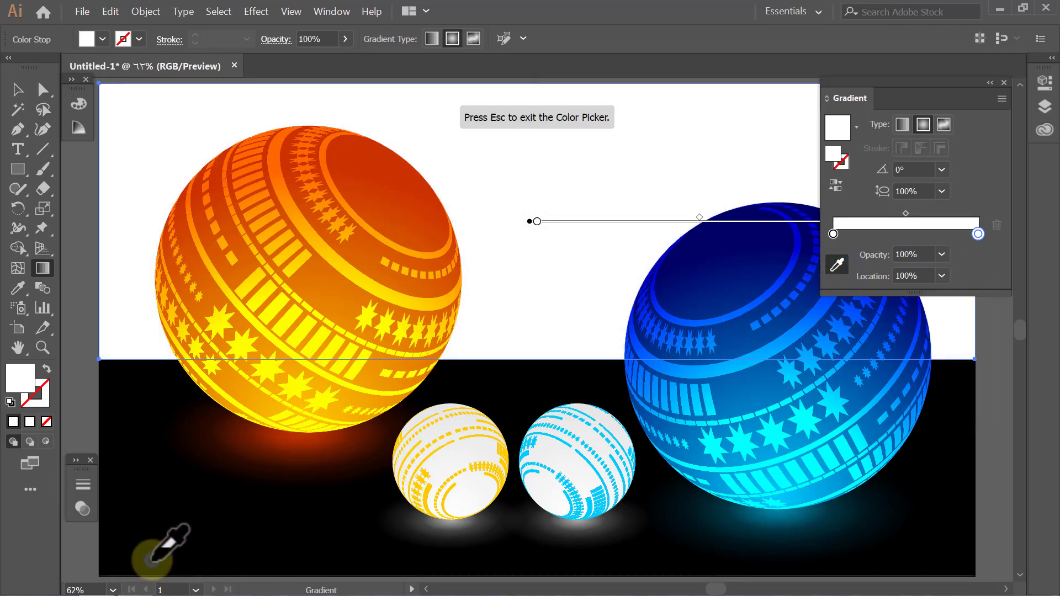
left_click(152, 559)
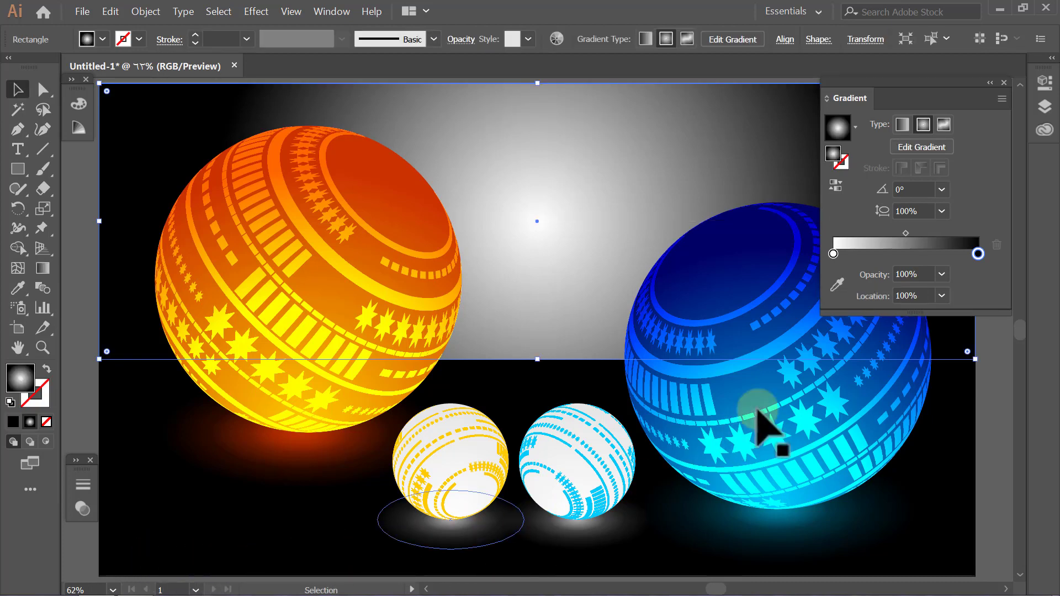
Sample blue from the blue sphere into the gradient's left stop.
left_click(834, 254)
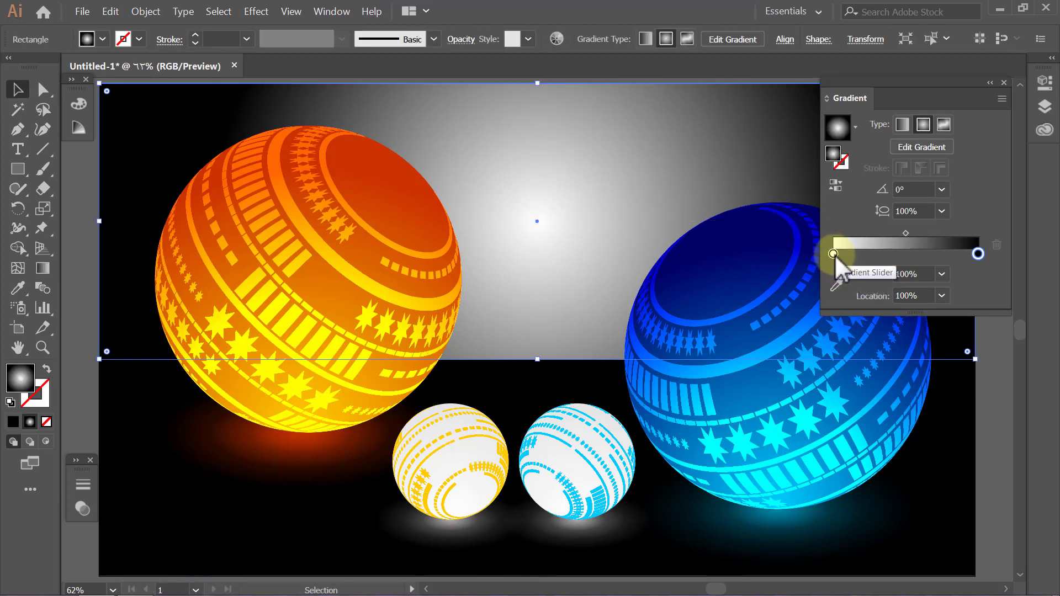
left_click(836, 284)
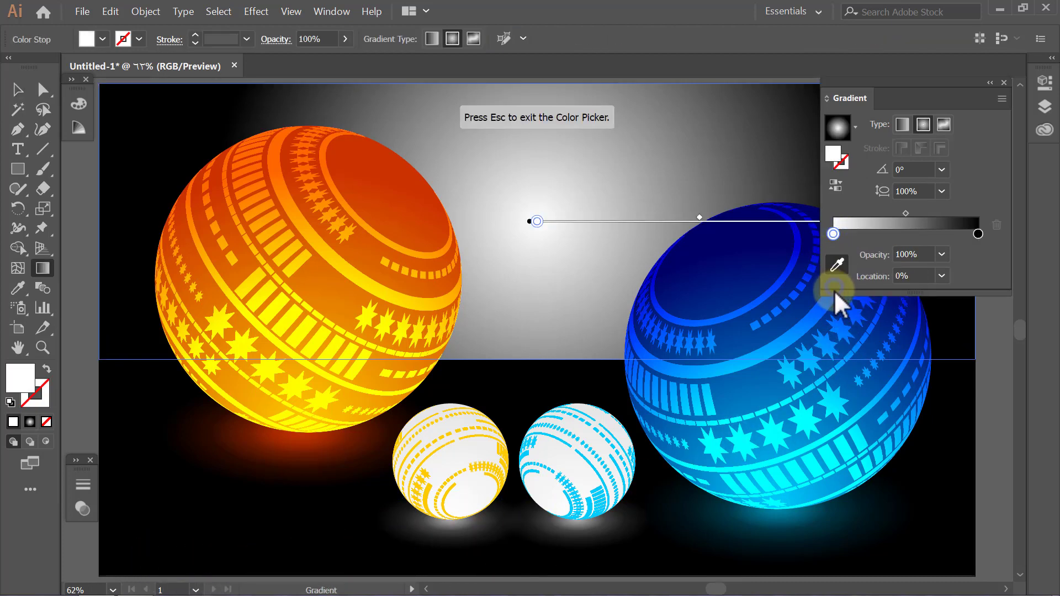
left_click(751, 395)
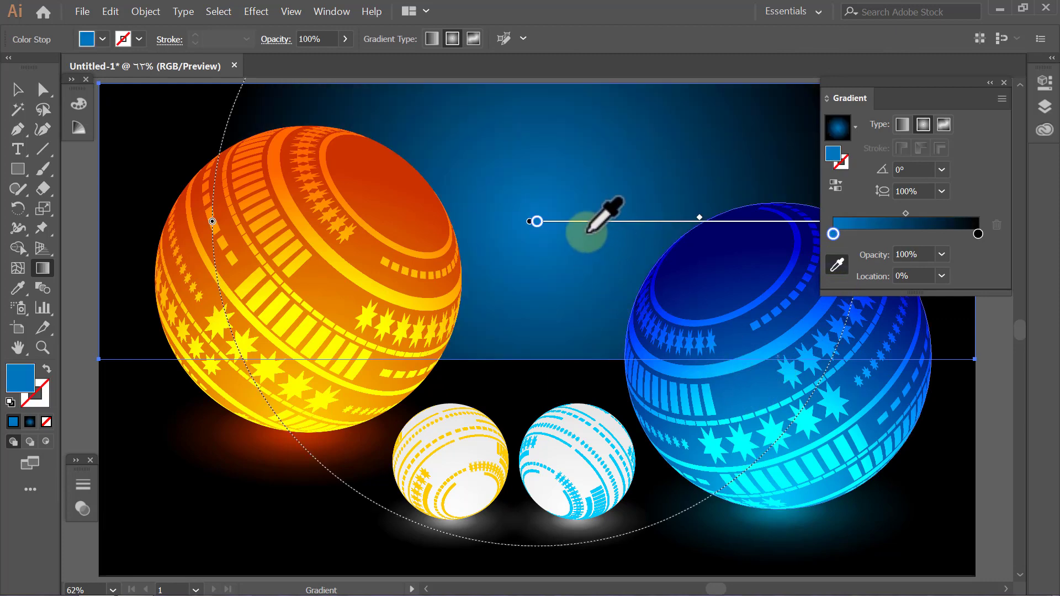
Move the gradient centre down to the horizon and widen it beyond the artboard edges.
left_click_drag(586, 235, 585, 367)
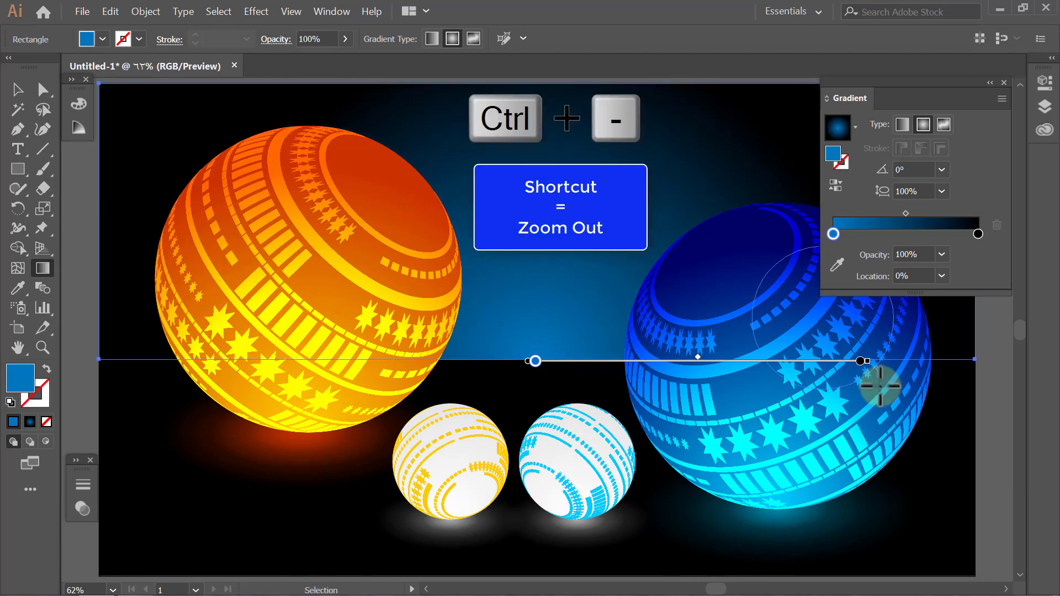
key("ctrl+minus")
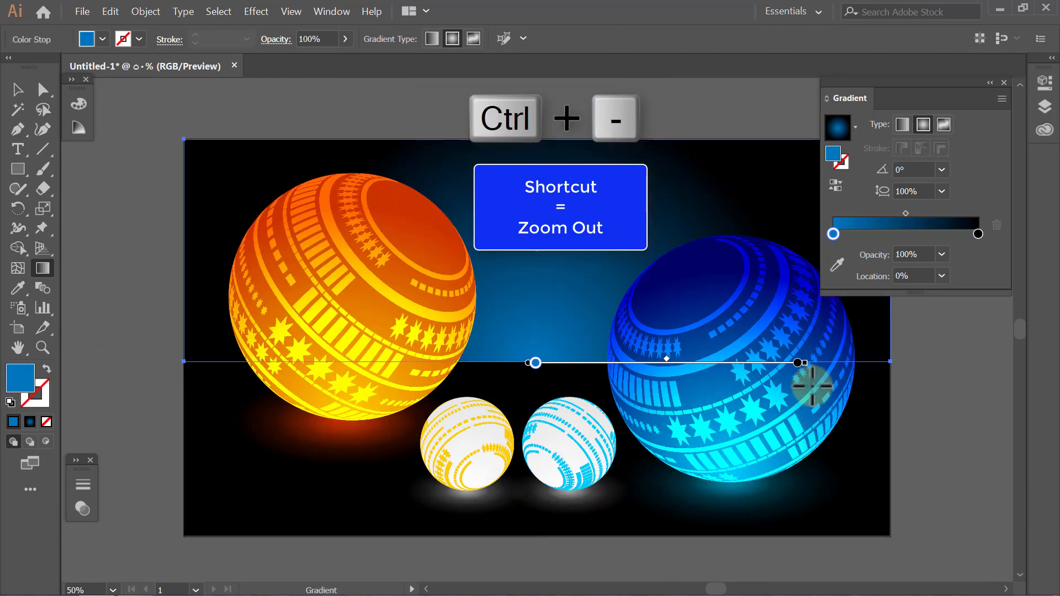
left_click_drag(799, 363, 962, 373)
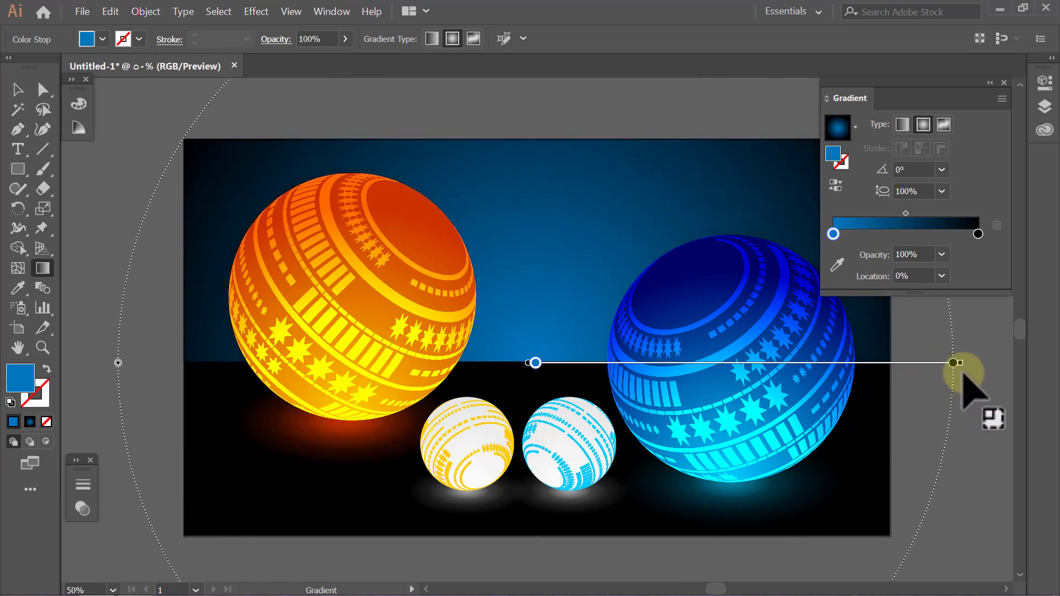
key("v")
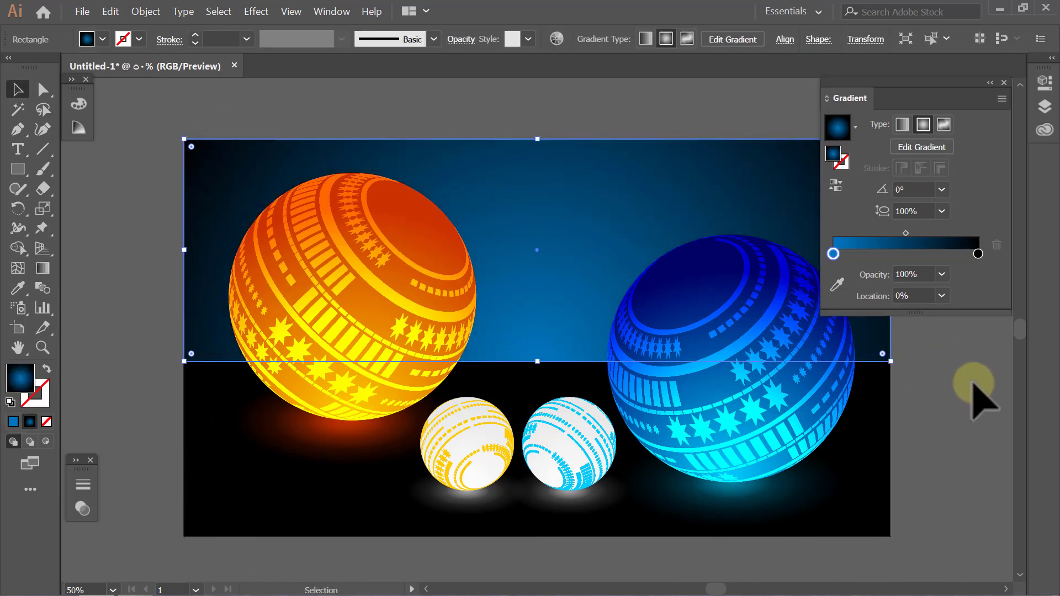
left_click(973, 383)
left_click(1003, 83)
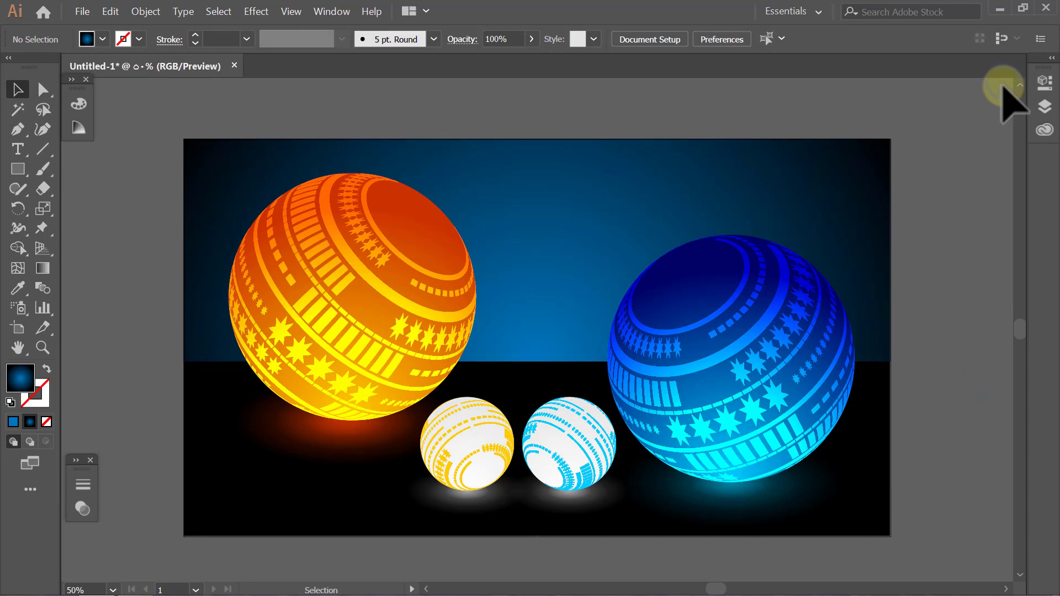
key("ctrl+0")
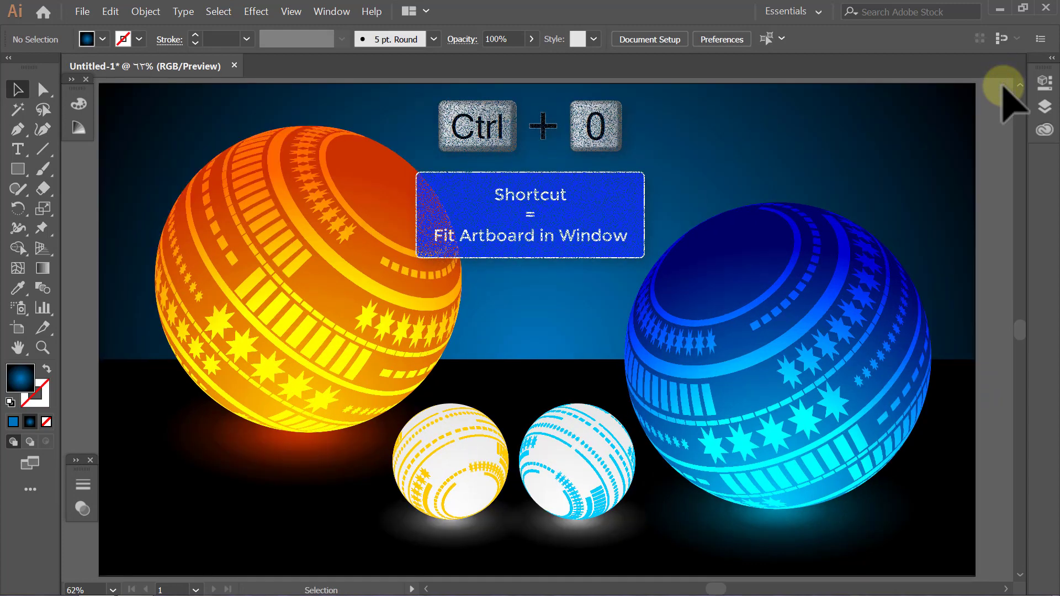
Set the blue back-wall rectangle's opacity to 70% and deselect it.
left_click(942, 144)
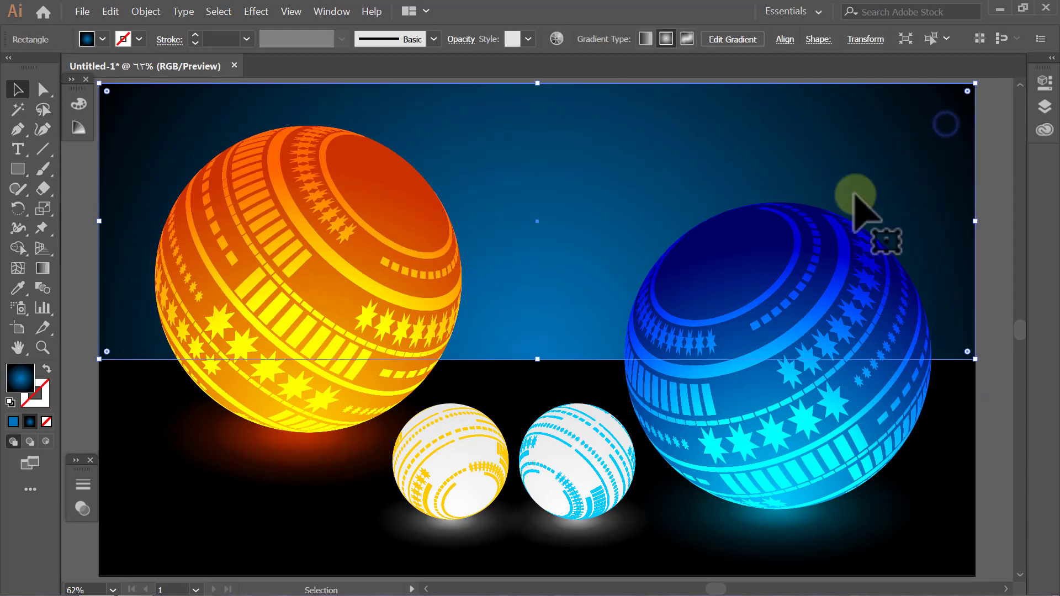
left_click(76, 461)
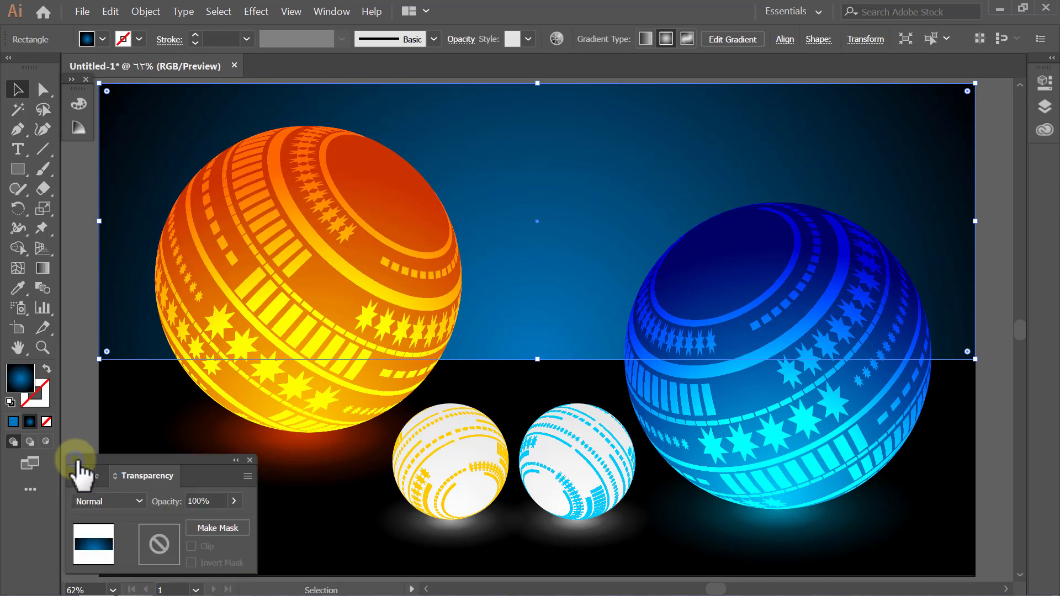
left_click(173, 500)
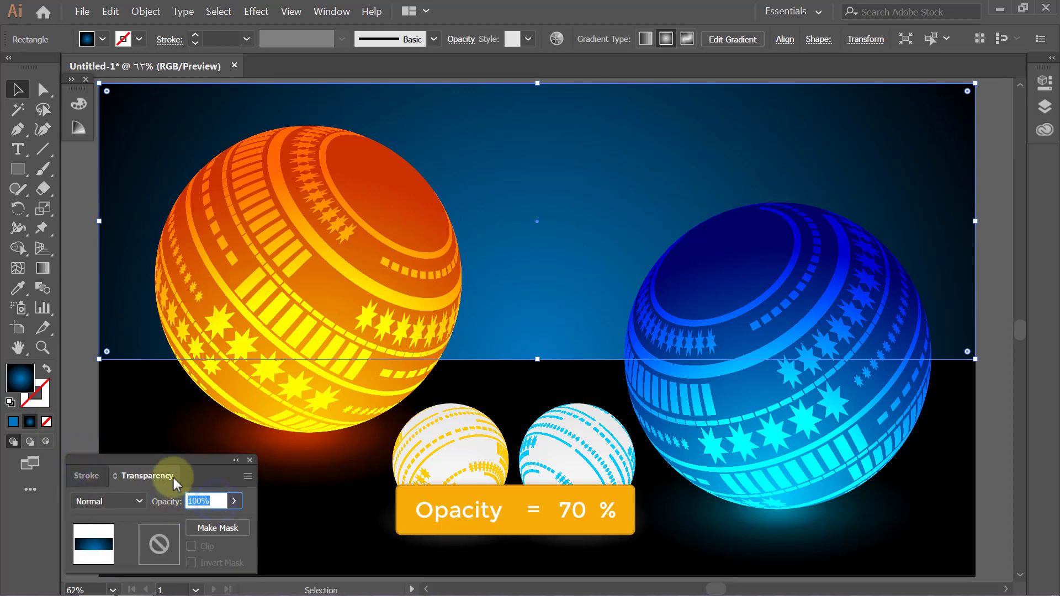
type("70")
key("Return")
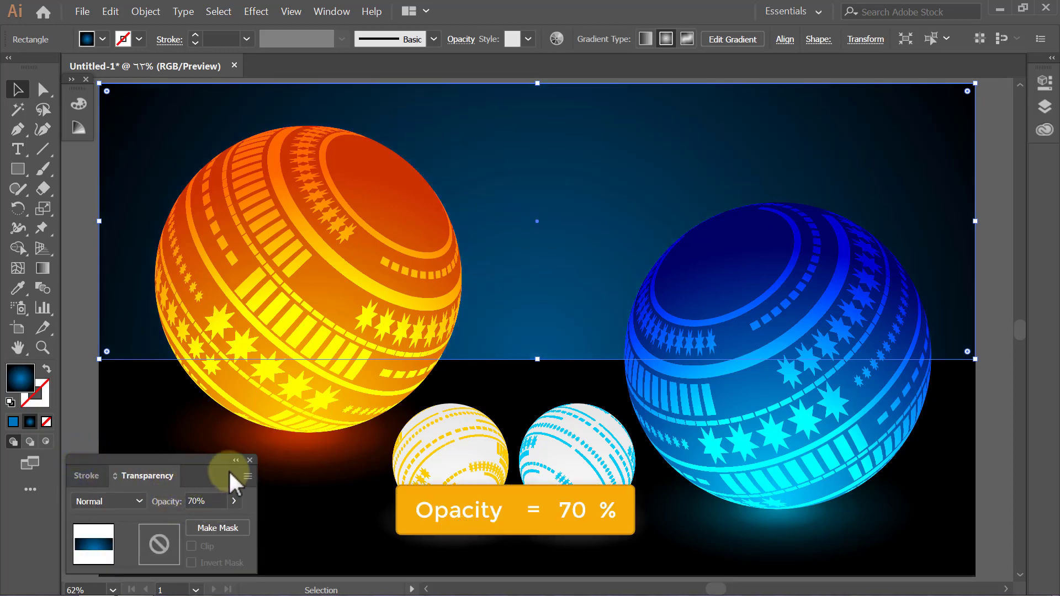
left_click(229, 469)
left_click(70, 390)
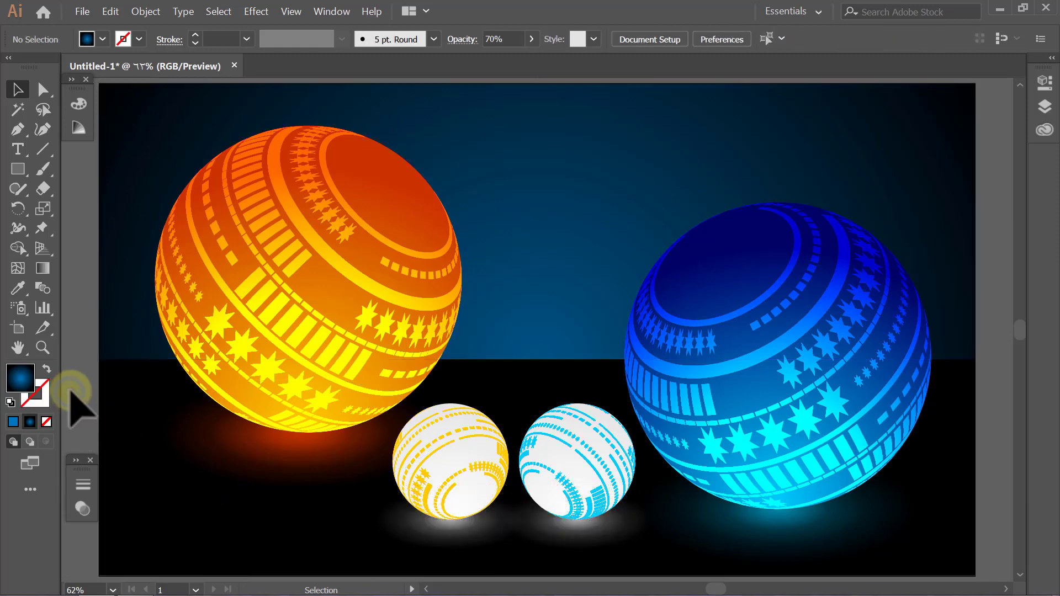
Unlock all objects, deselect, and display the finished spheres scene in Presentation Mode.
left_click(147, 12)
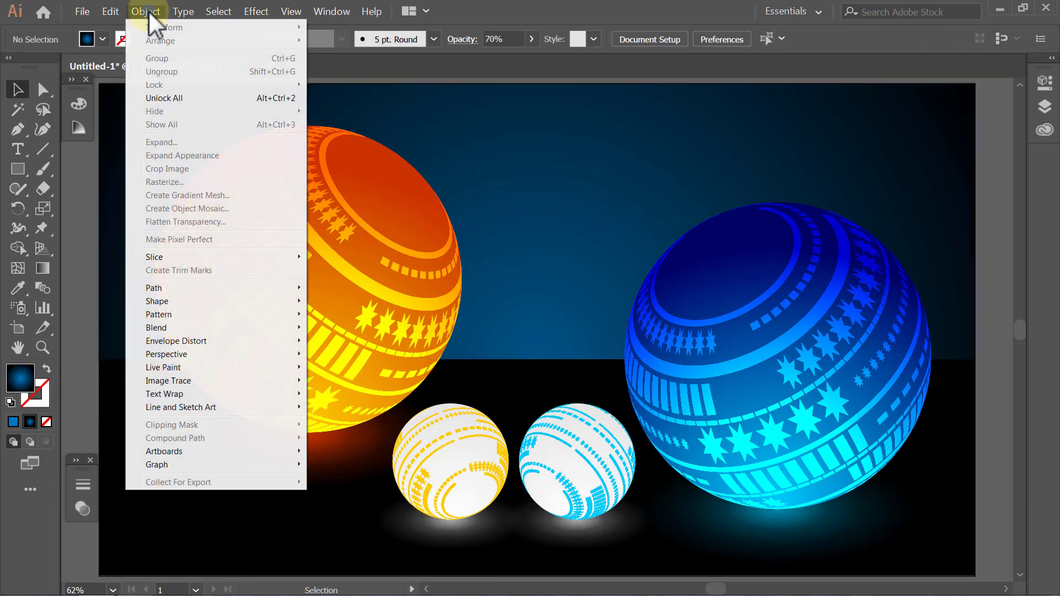
left_click(163, 97)
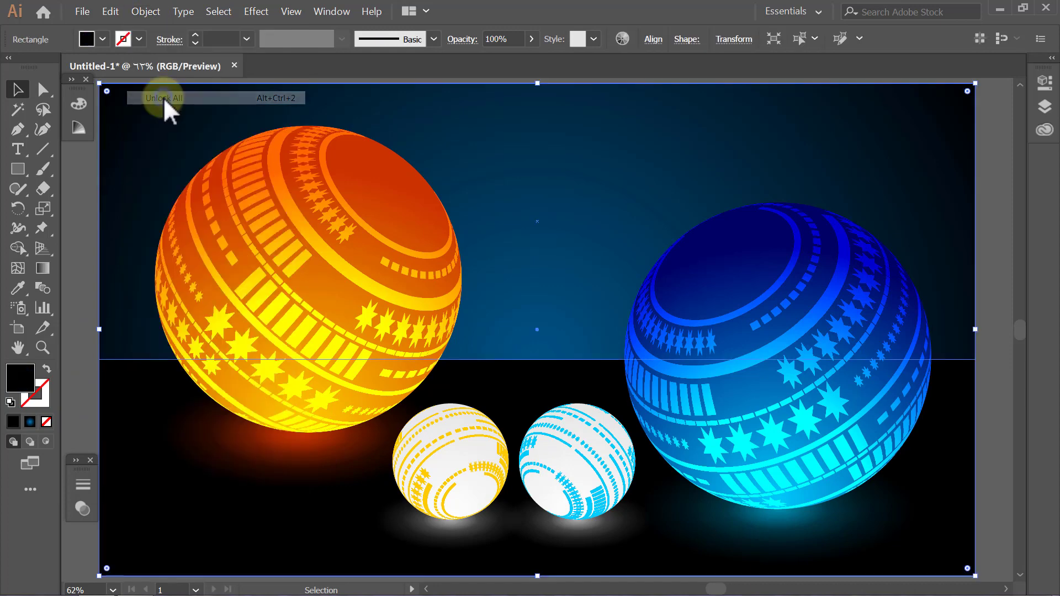
left_click(82, 182)
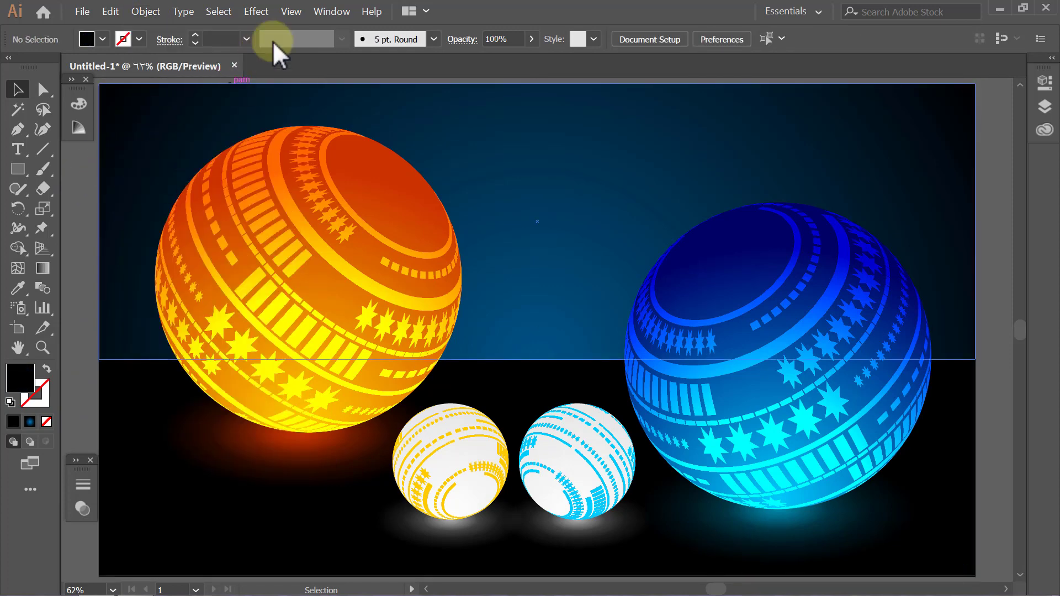
left_click(291, 12)
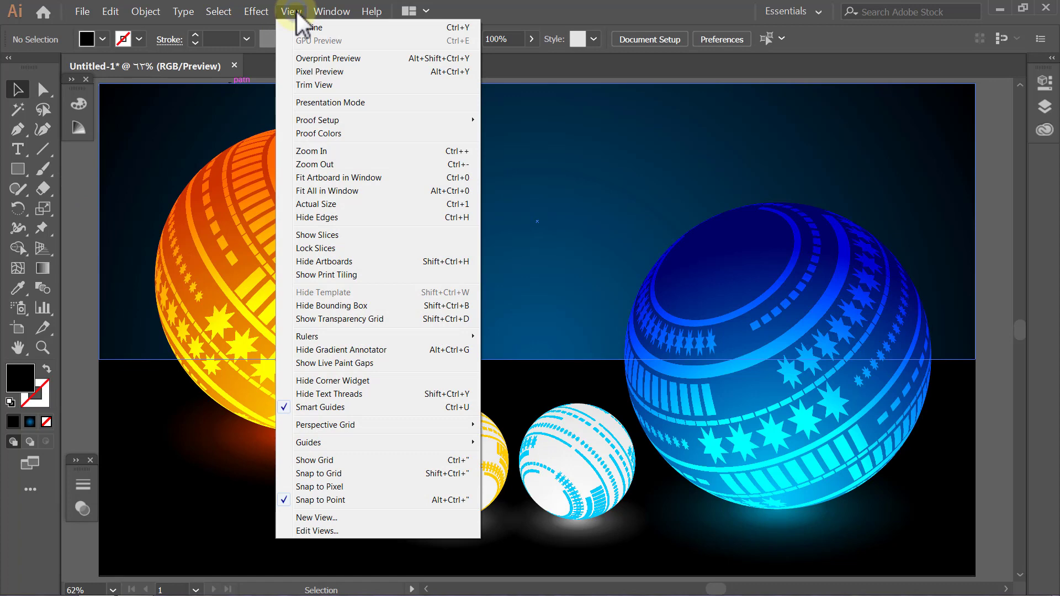
left_click(394, 105)
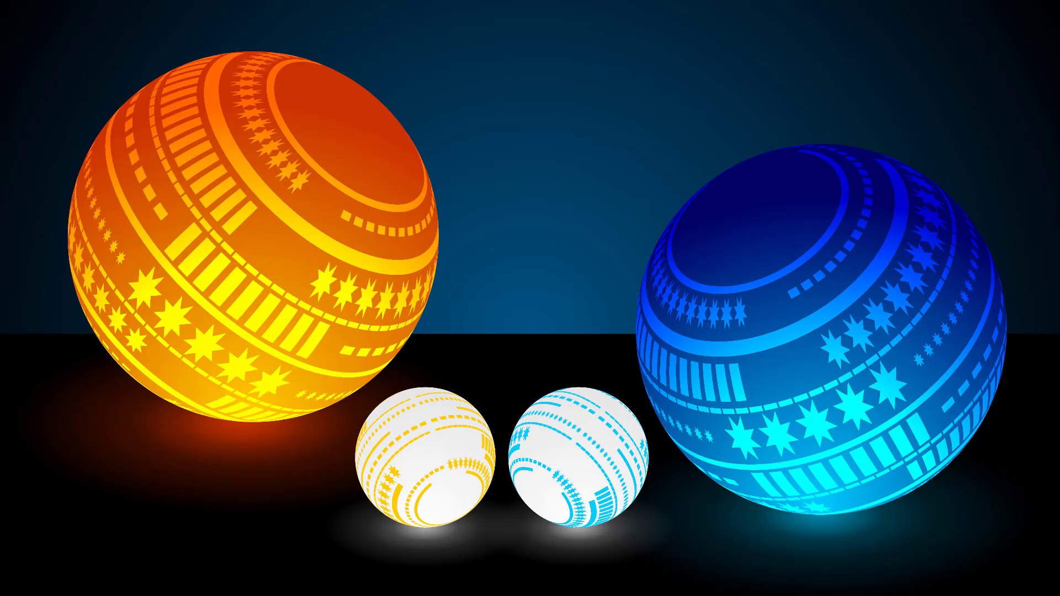